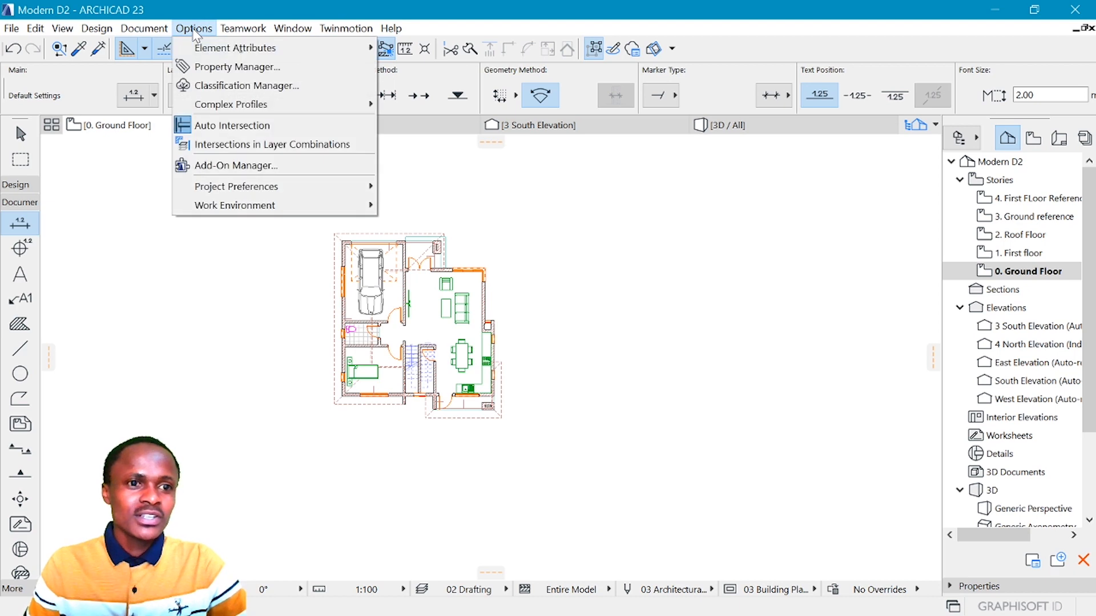
Step: Open the project preferences for dimensions and review the unit settings of the different dimension categories
{"action": "mouse_move", "coordinate": [294, 187]}
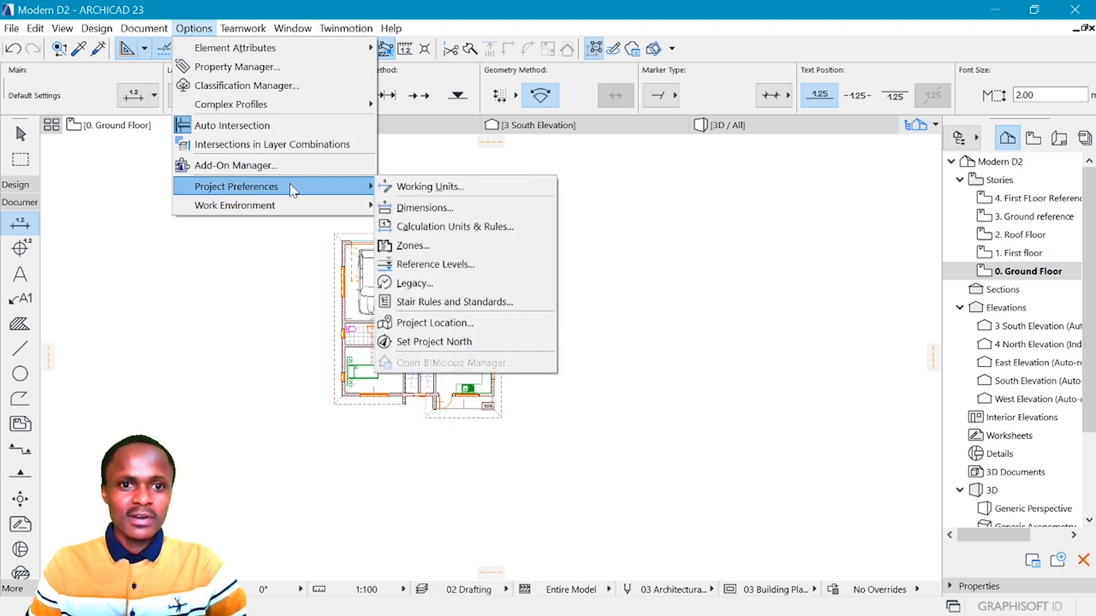
{"action": "left_click", "coordinate": [404, 209]}
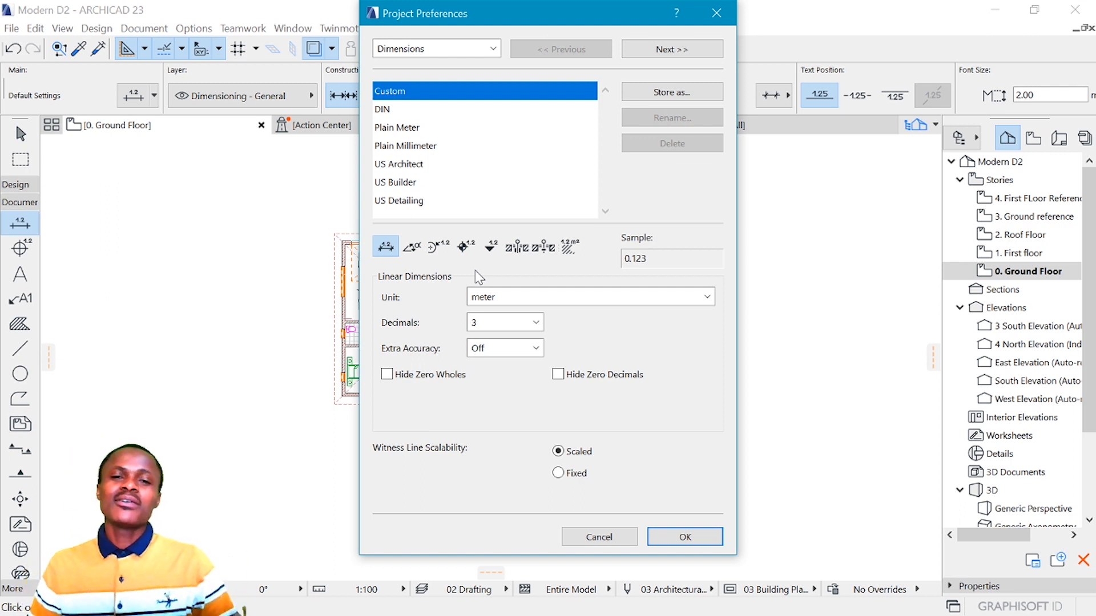
{"action": "left_click", "coordinate": [409, 248]}
{"action": "left_click", "coordinate": [439, 246]}
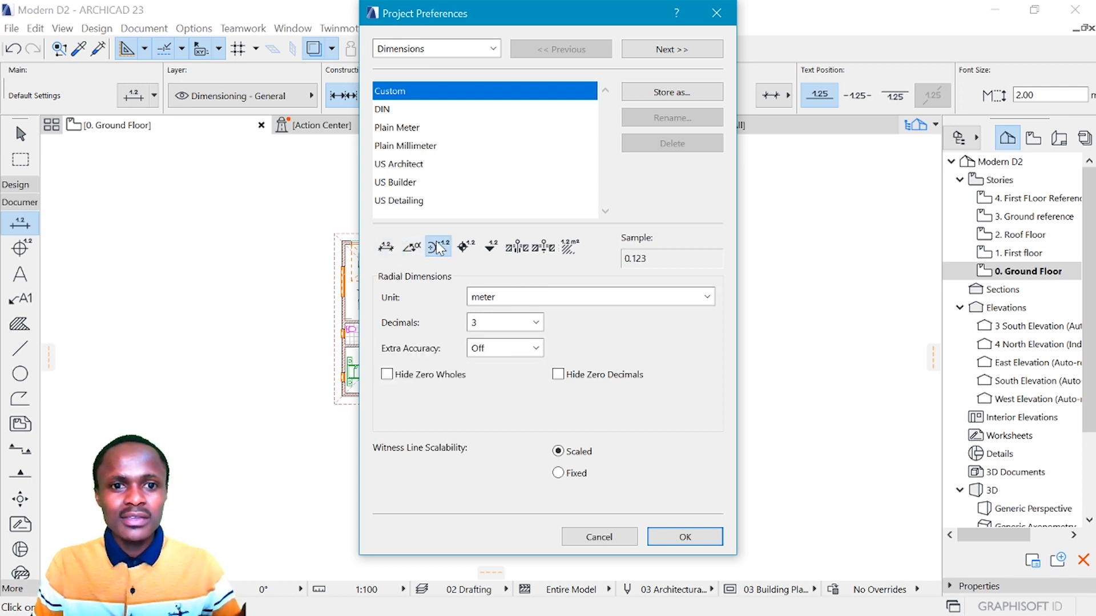
{"action": "left_click", "coordinate": [466, 248]}
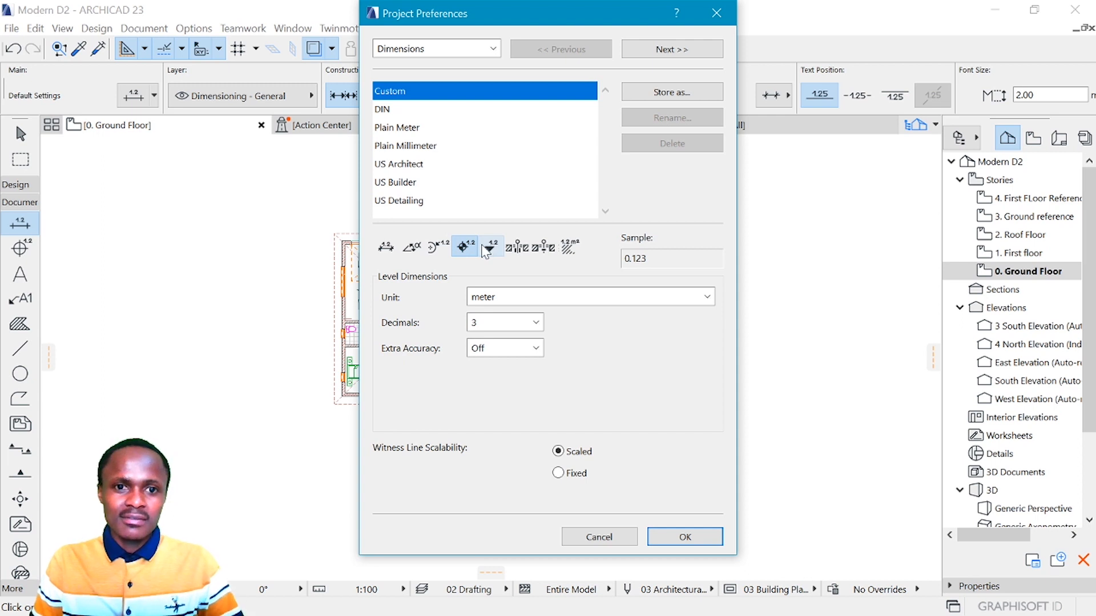
{"action": "left_click", "coordinate": [486, 250]}
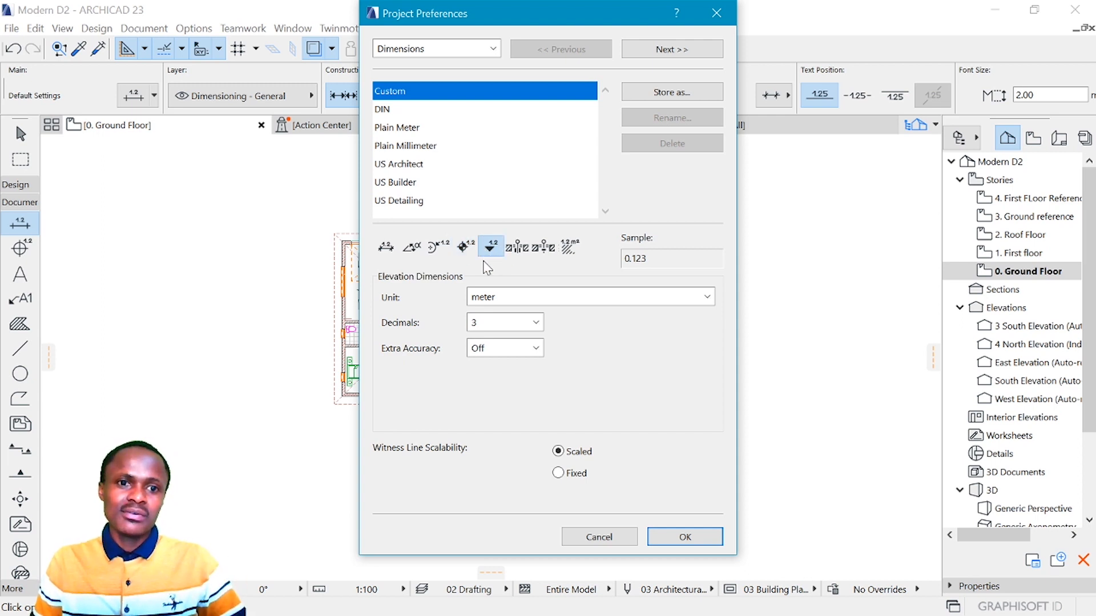
{"action": "left_click", "coordinate": [571, 246]}
{"action": "left_click", "coordinate": [522, 248]}
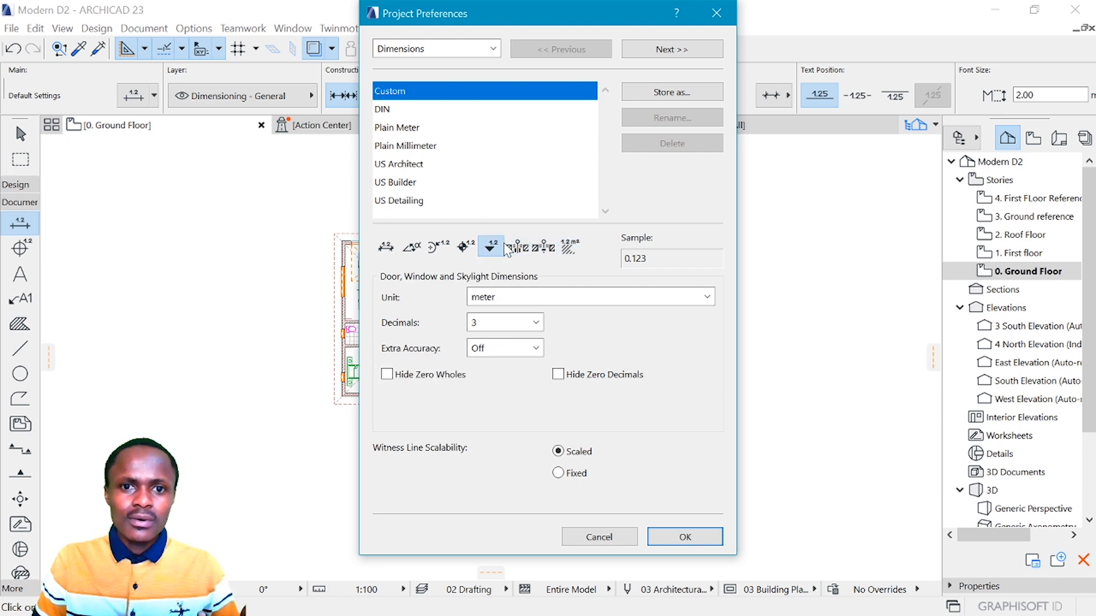
{"action": "left_click", "coordinate": [492, 245]}
{"action": "left_click", "coordinate": [385, 250]}
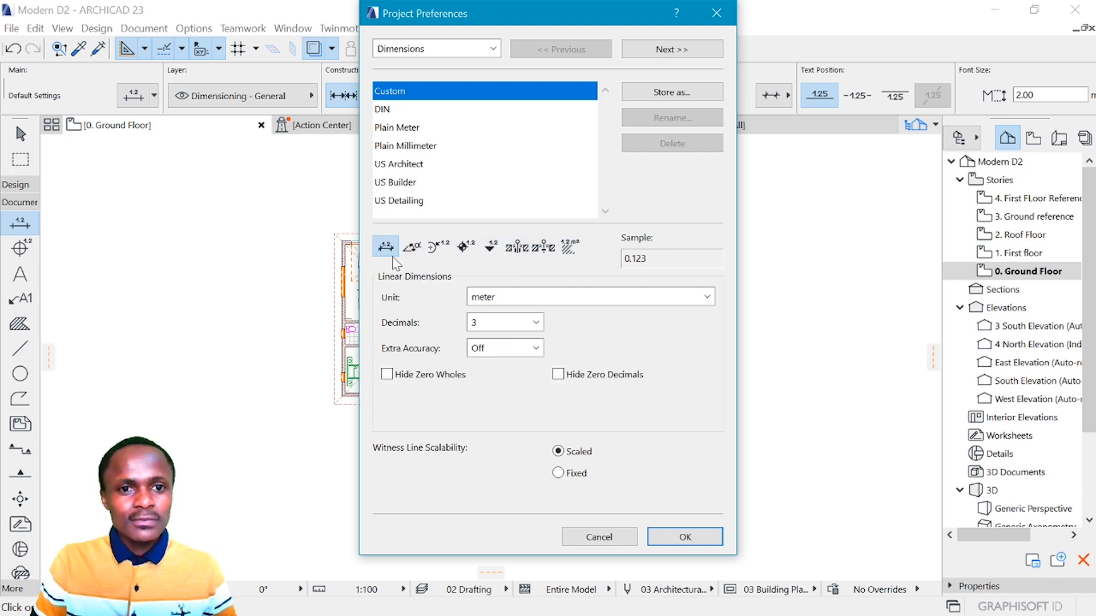
{"action": "left_click", "coordinate": [413, 249]}
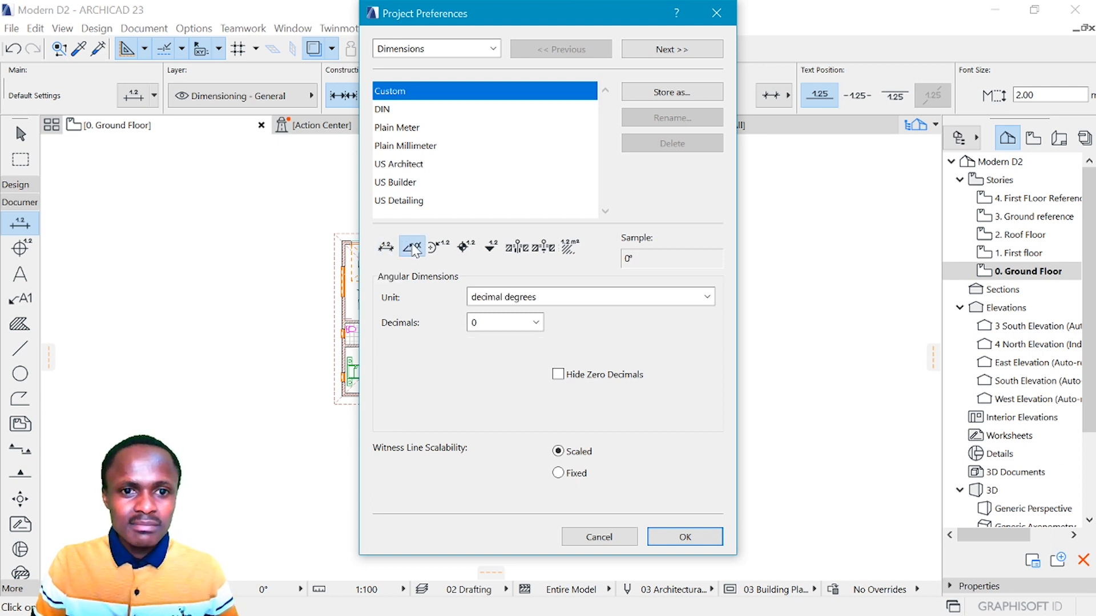
{"action": "left_click", "coordinate": [438, 248]}
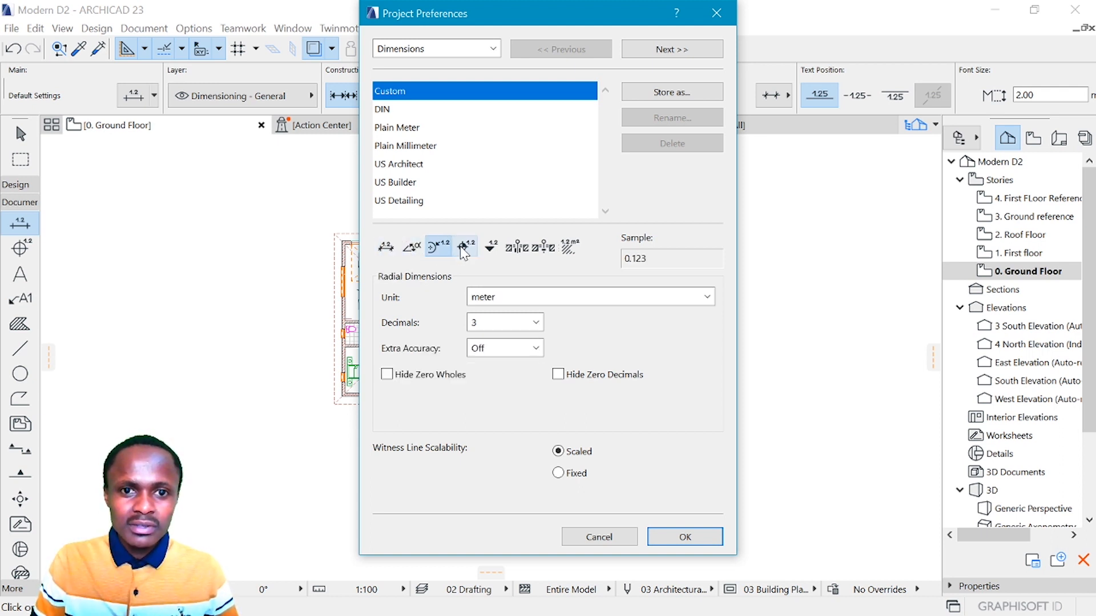
{"action": "left_click", "coordinate": [490, 249]}
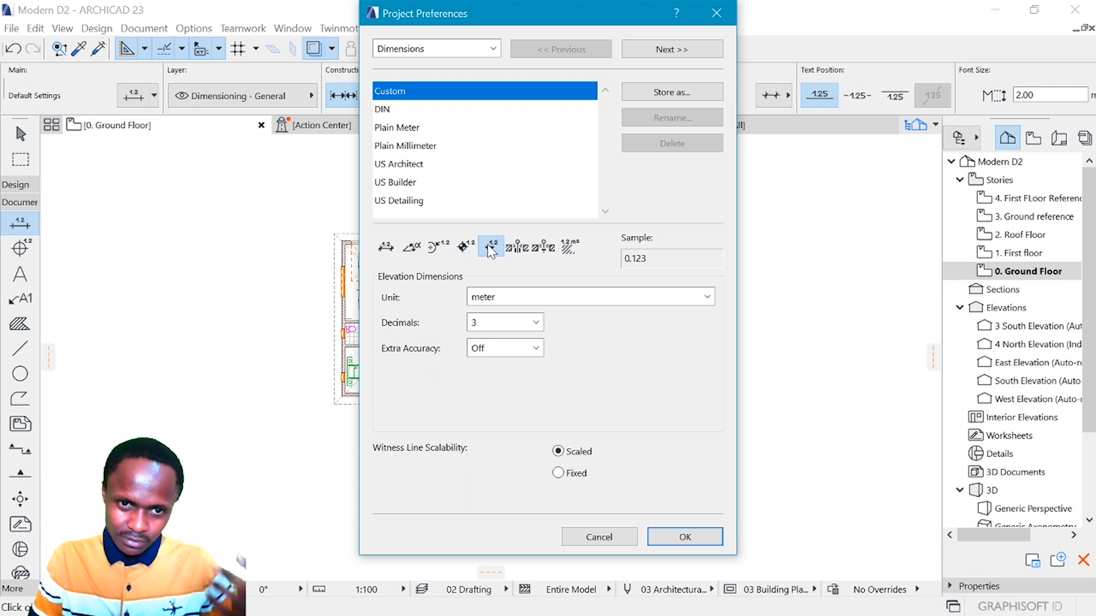
Step: Set the linear dimensions to millimeter units with 0 decimals
{"action": "left_click", "coordinate": [385, 249]}
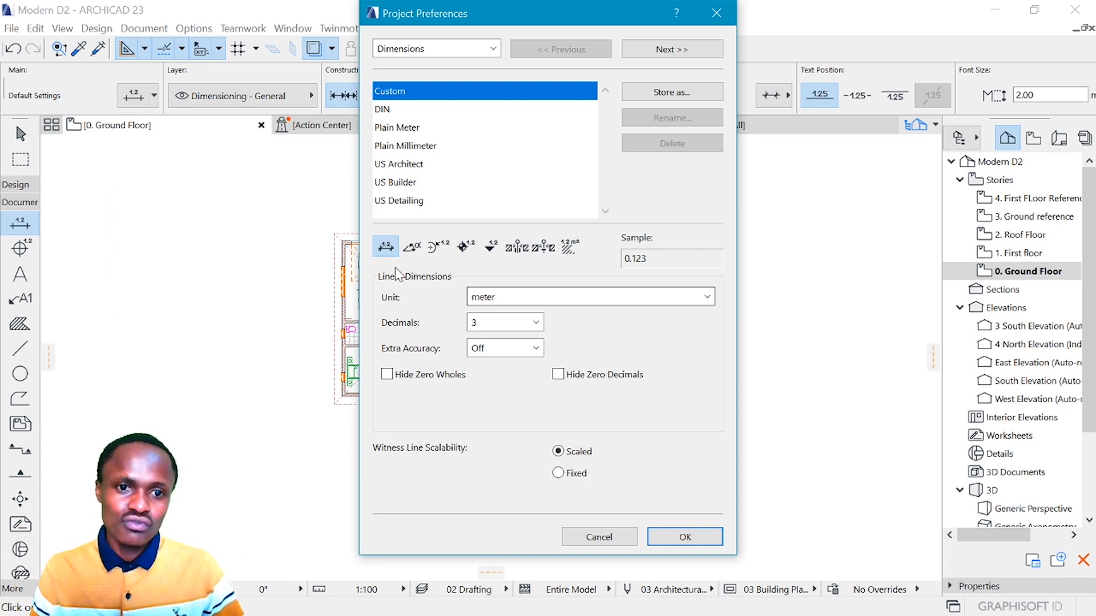
{"action": "left_click", "coordinate": [528, 297]}
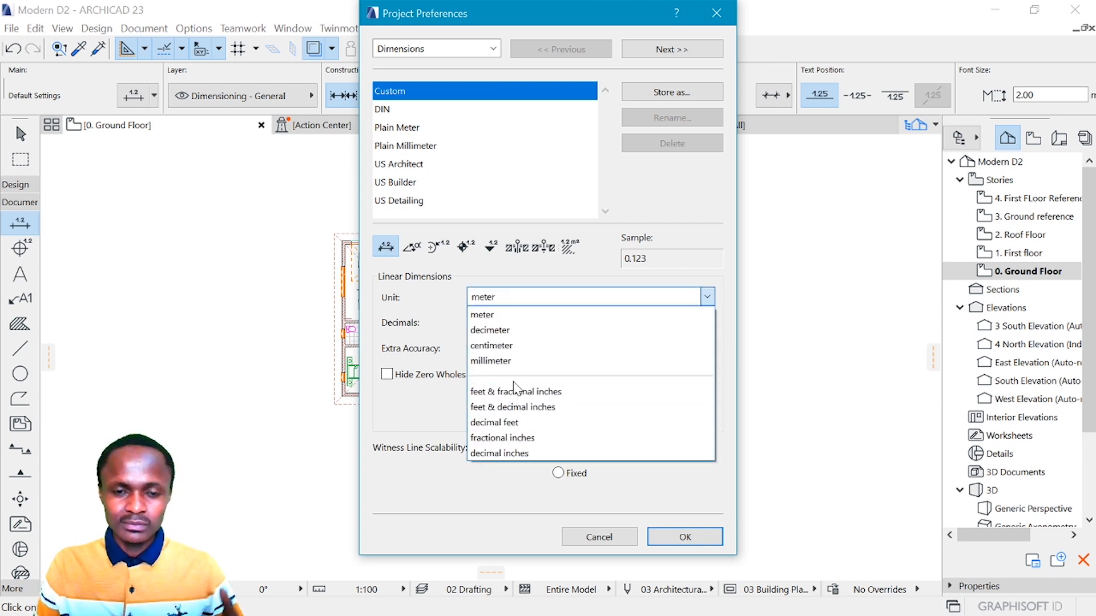
{"action": "left_click", "coordinate": [509, 345]}
{"action": "left_click", "coordinate": [532, 301]}
{"action": "left_click", "coordinate": [517, 361]}
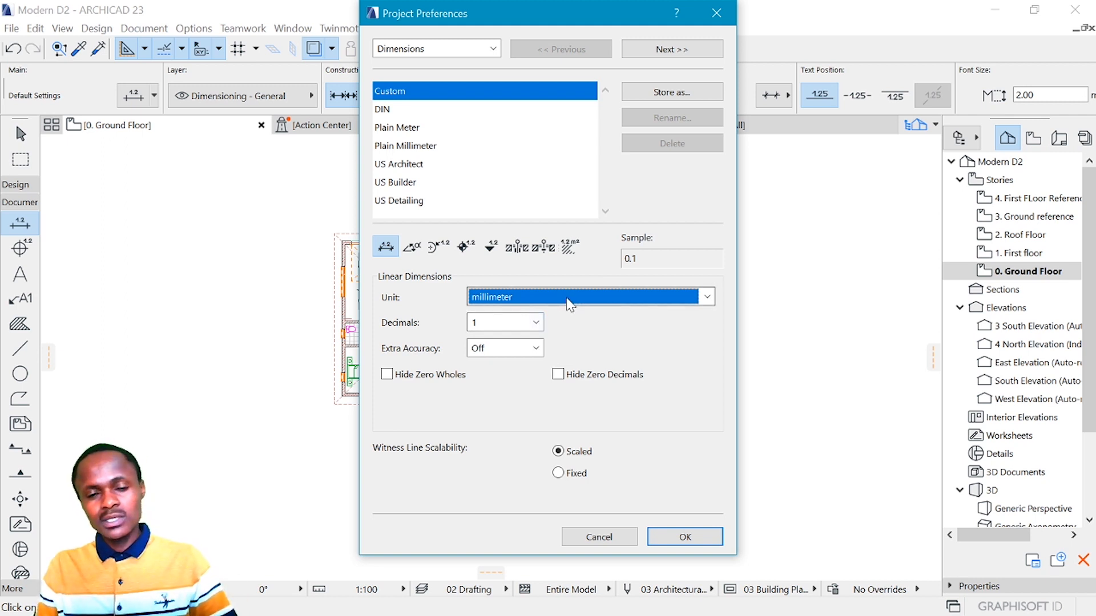
{"action": "left_click", "coordinate": [505, 323]}
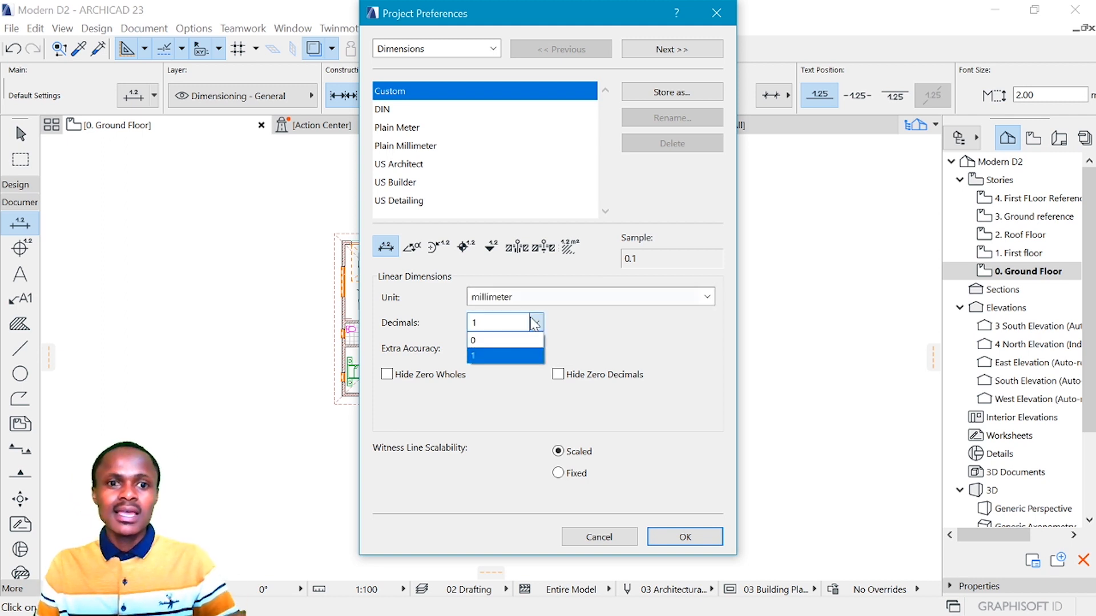
{"action": "left_click", "coordinate": [512, 341]}
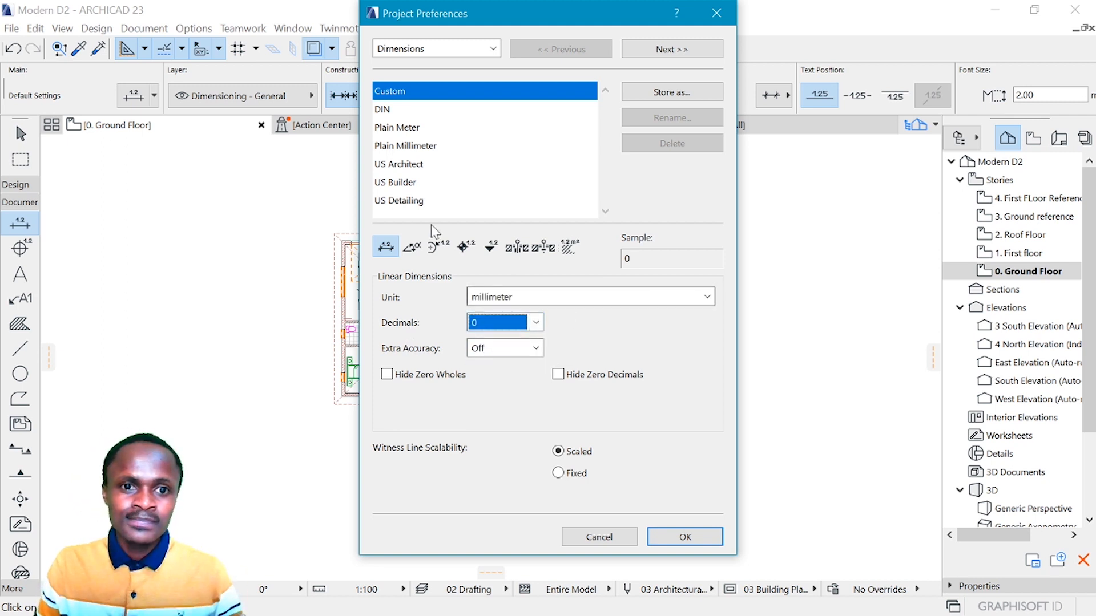
Step: Set the angular dimensions to decimal degrees with 0 decimals
{"action": "left_click", "coordinate": [411, 248]}
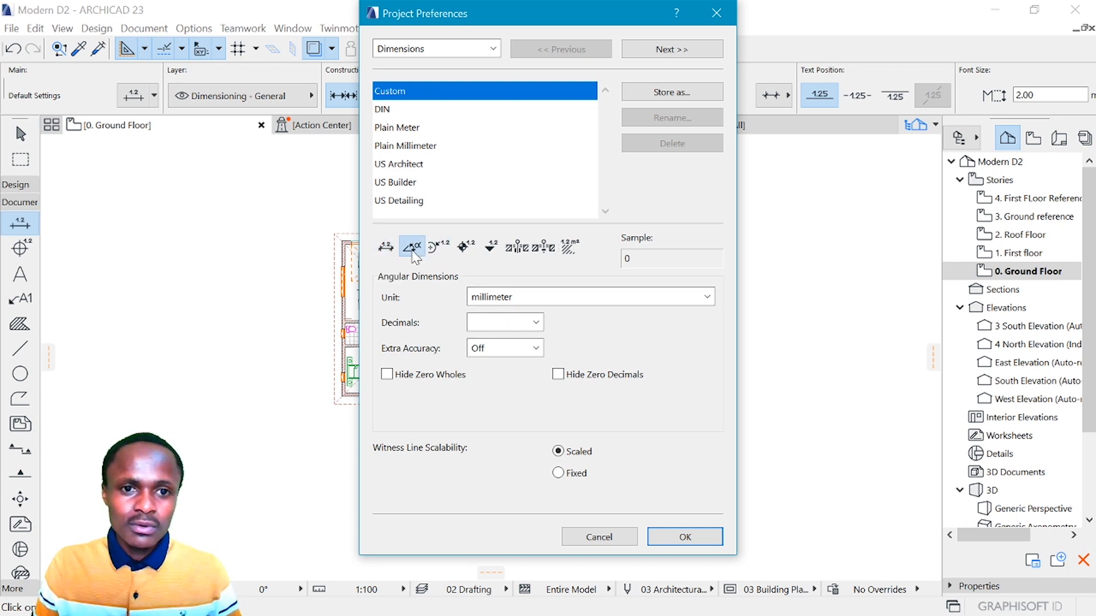
{"action": "left_click", "coordinate": [549, 299]}
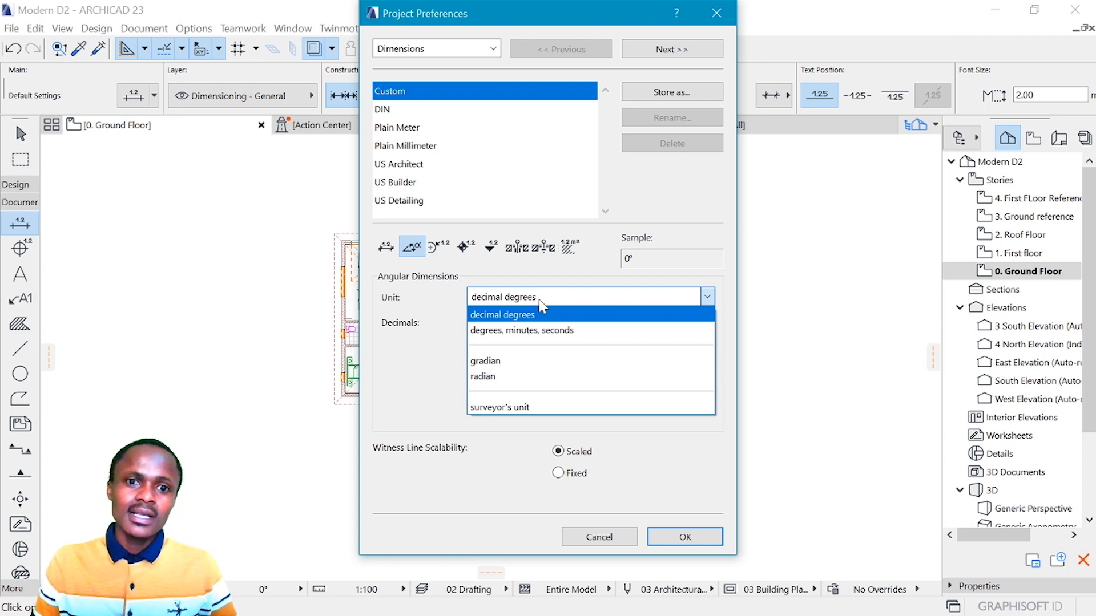
{"action": "left_click", "coordinate": [542, 315]}
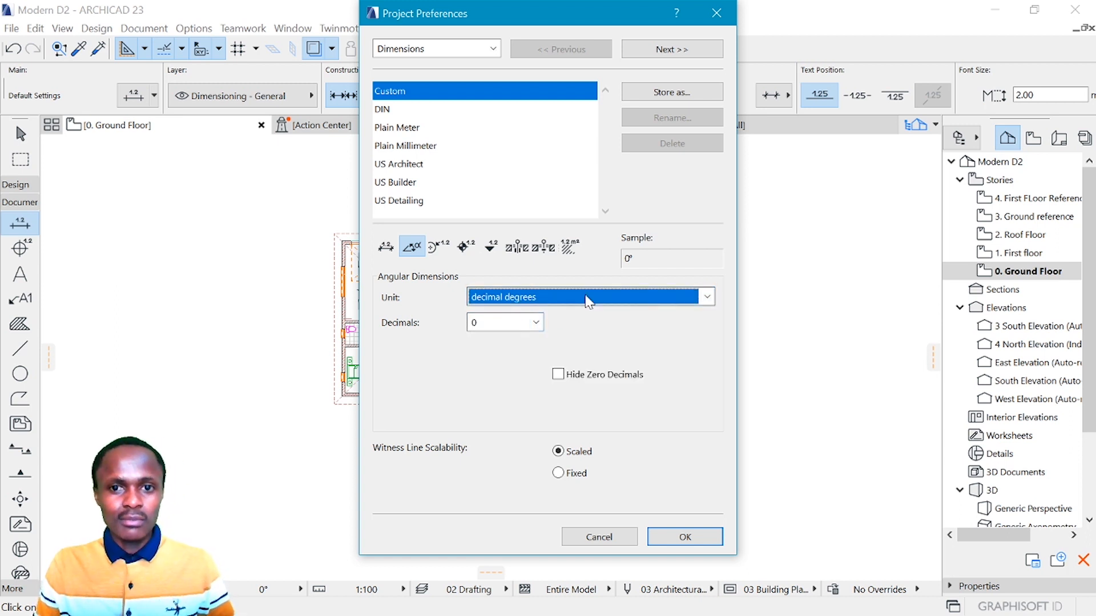
{"action": "left_click", "coordinate": [588, 301]}
{"action": "left_click", "coordinate": [590, 316]}
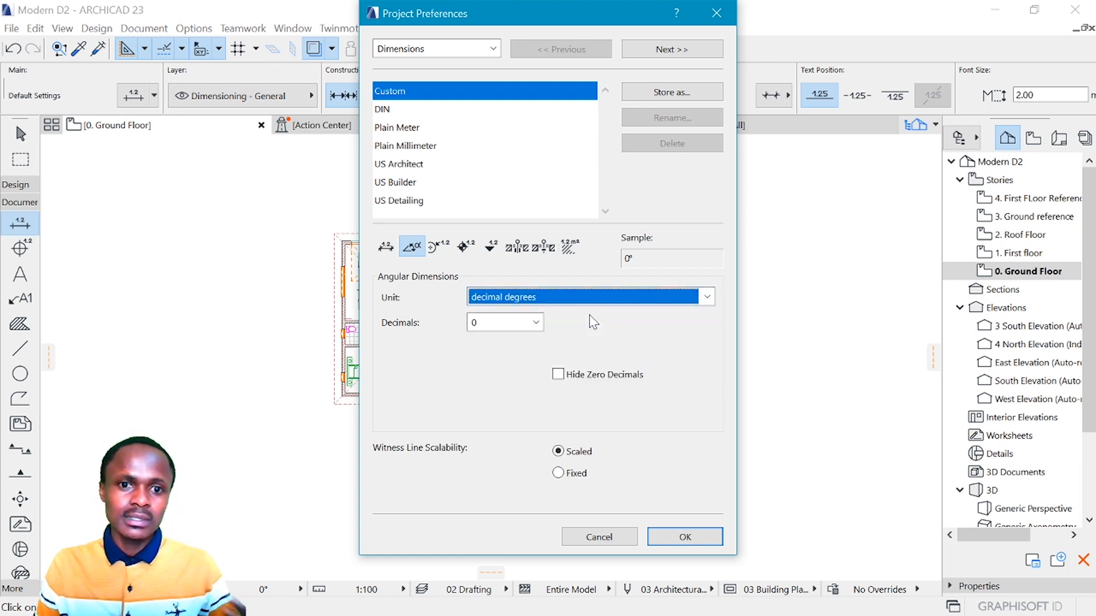
{"action": "left_click", "coordinate": [536, 323]}
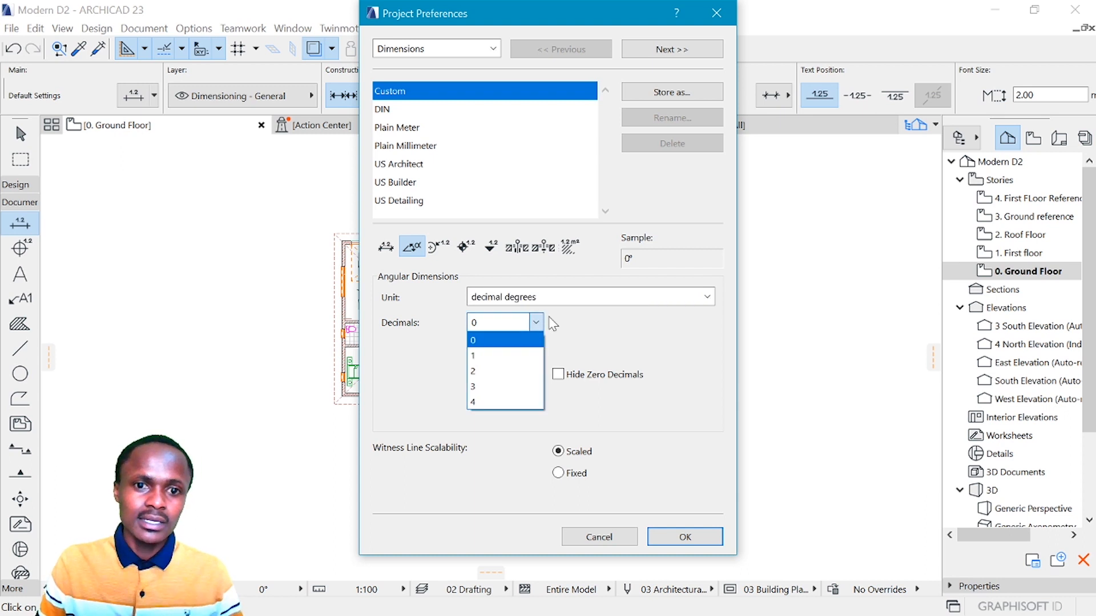
{"action": "left_click", "coordinate": [524, 342]}
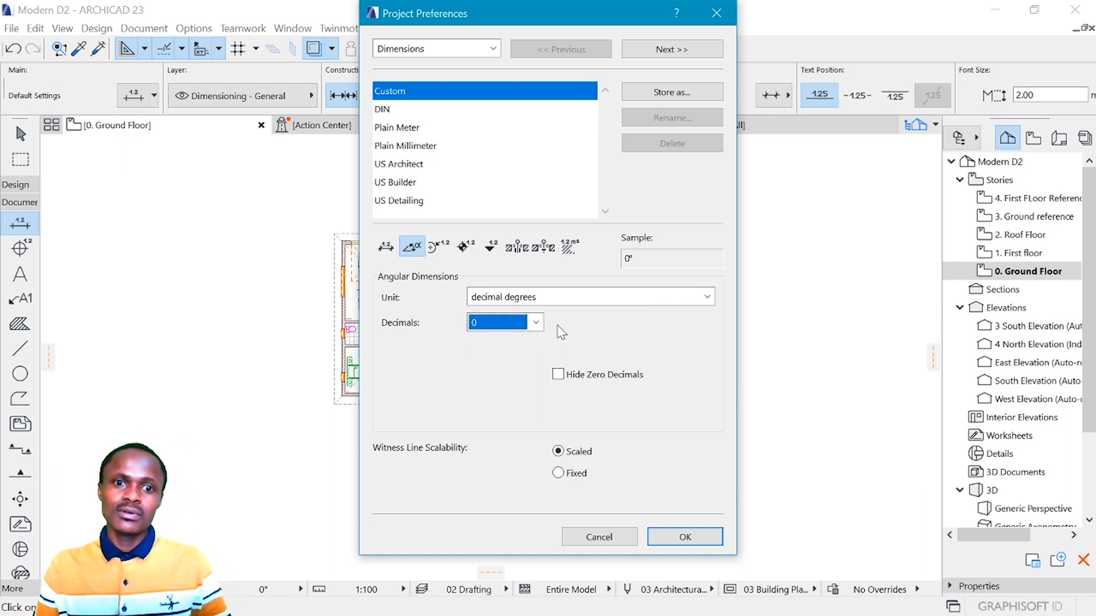
Step: Set the radial dimensions to millimeter units with 0 decimals
{"action": "left_click", "coordinate": [436, 248]}
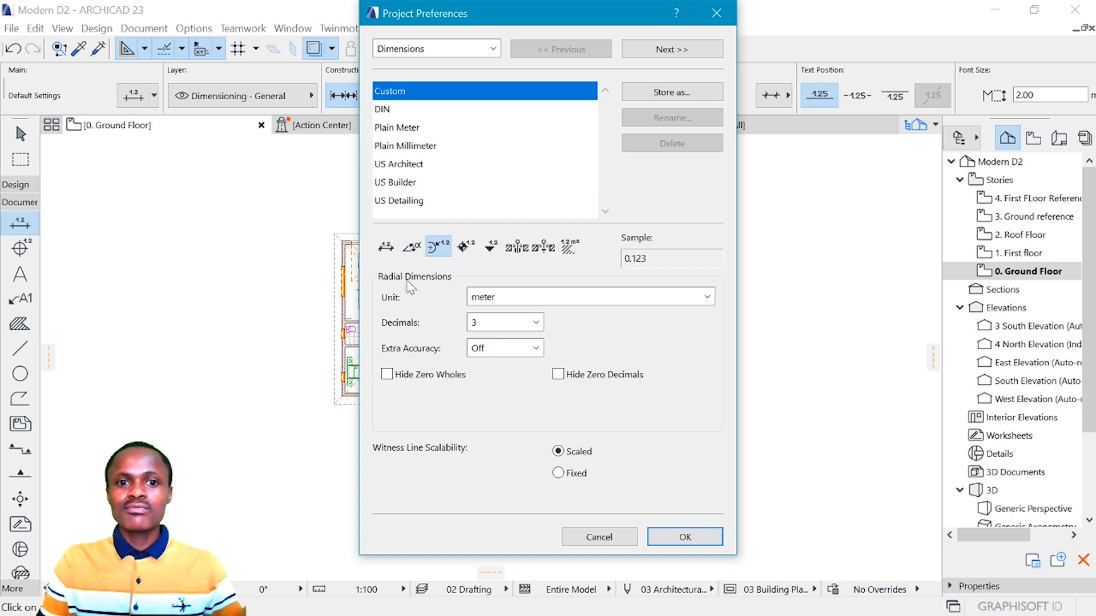
{"action": "left_click", "coordinate": [515, 297]}
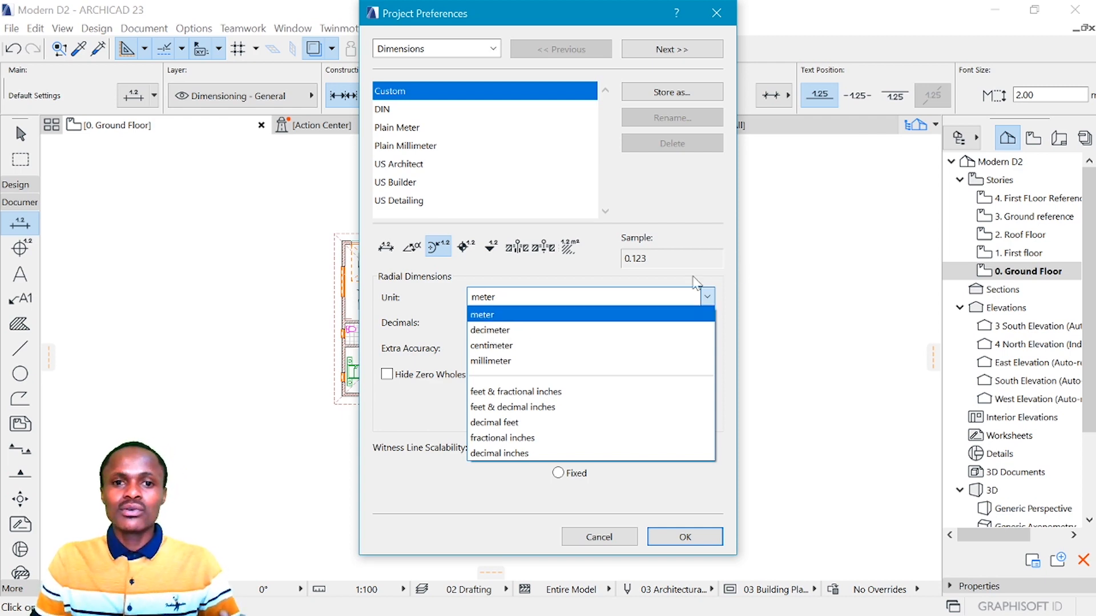
{"action": "left_click", "coordinate": [490, 360]}
{"action": "left_click", "coordinate": [518, 323]}
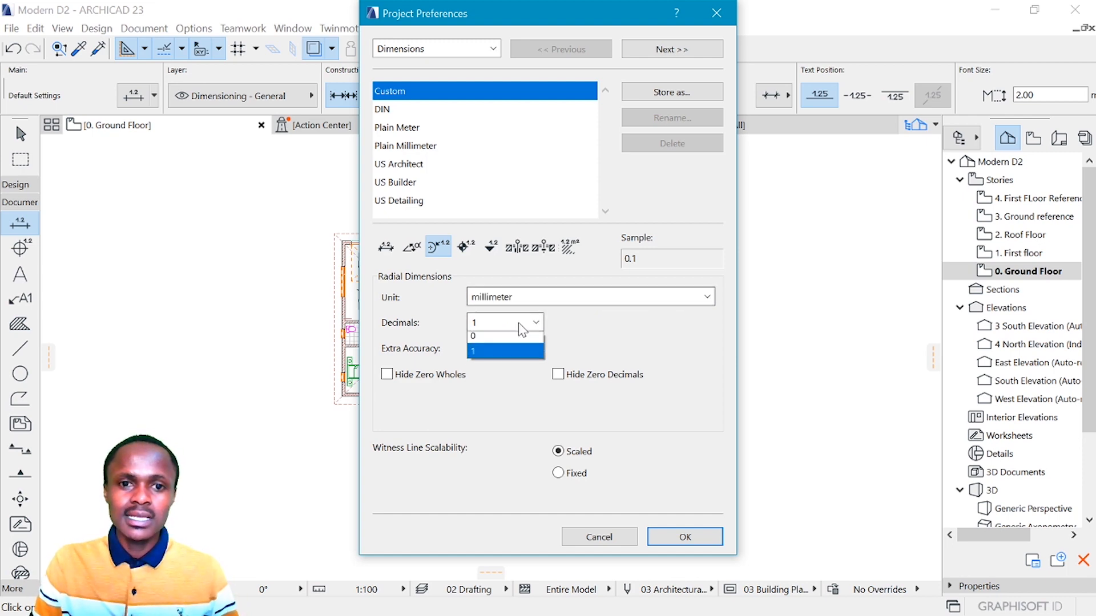
{"action": "left_click", "coordinate": [488, 341]}
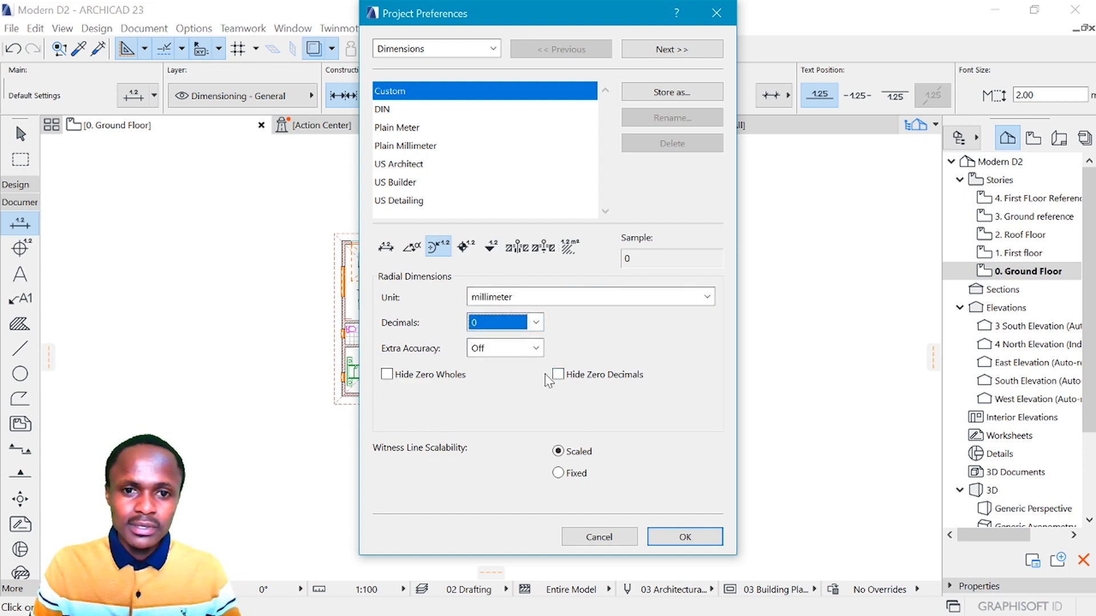
Step: Set the elevation dimensions to millimeter units with 0 decimals and apply the project preferences
{"action": "left_click", "coordinate": [490, 246]}
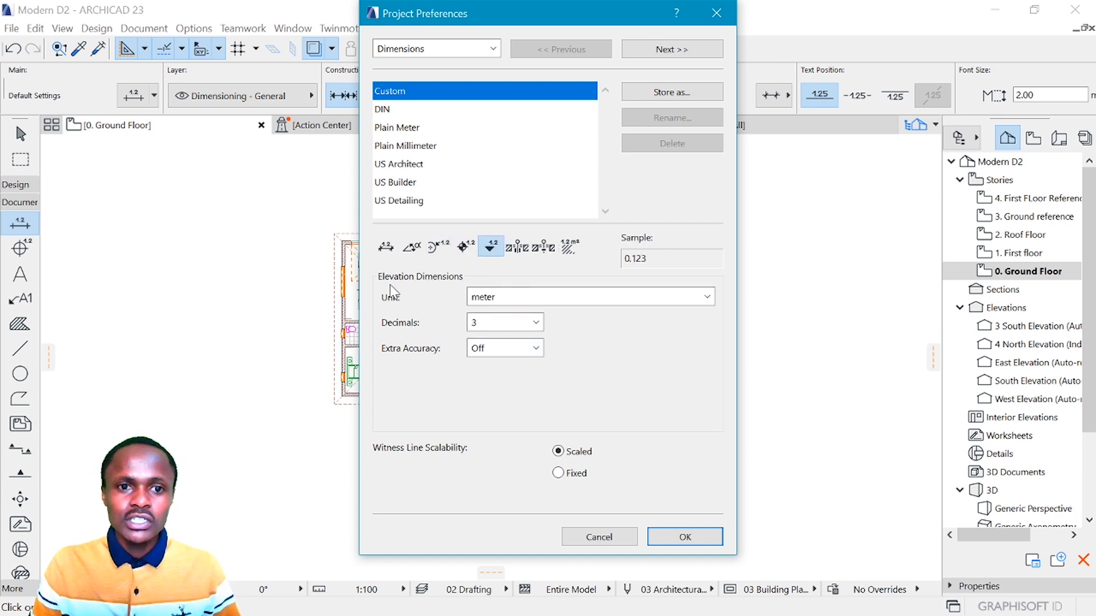
{"action": "left_click", "coordinate": [501, 303]}
{"action": "left_click", "coordinate": [502, 358]}
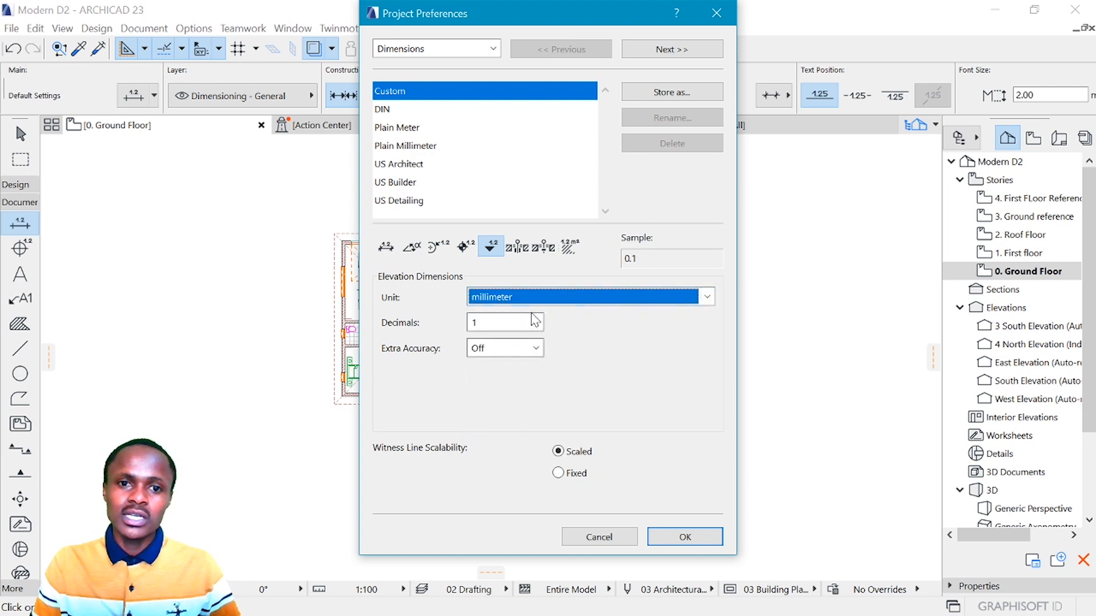
{"action": "left_click", "coordinate": [535, 322]}
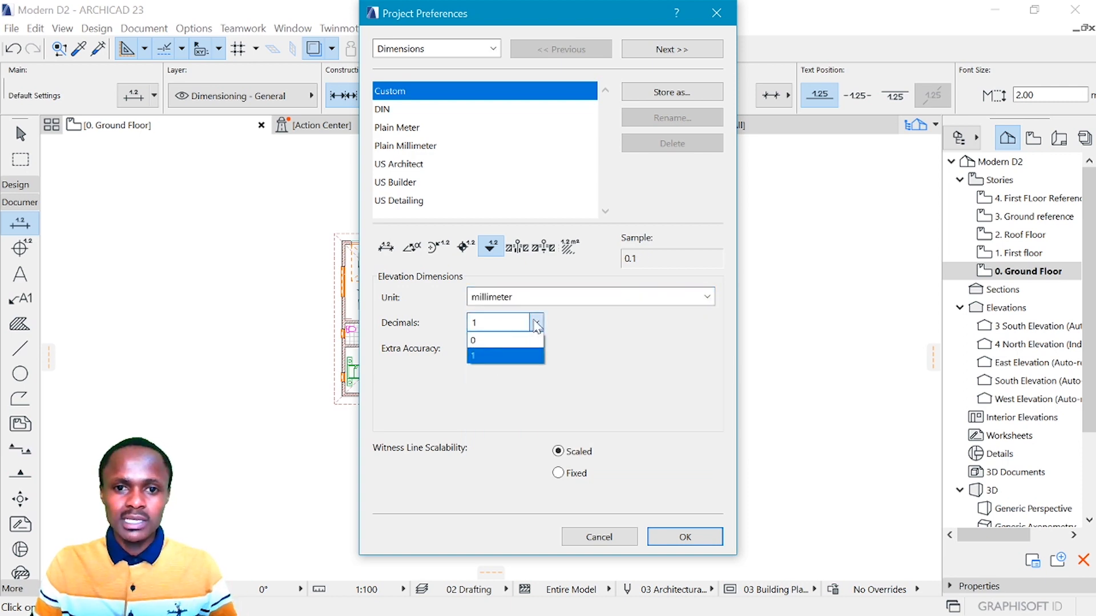
{"action": "left_click", "coordinate": [495, 341]}
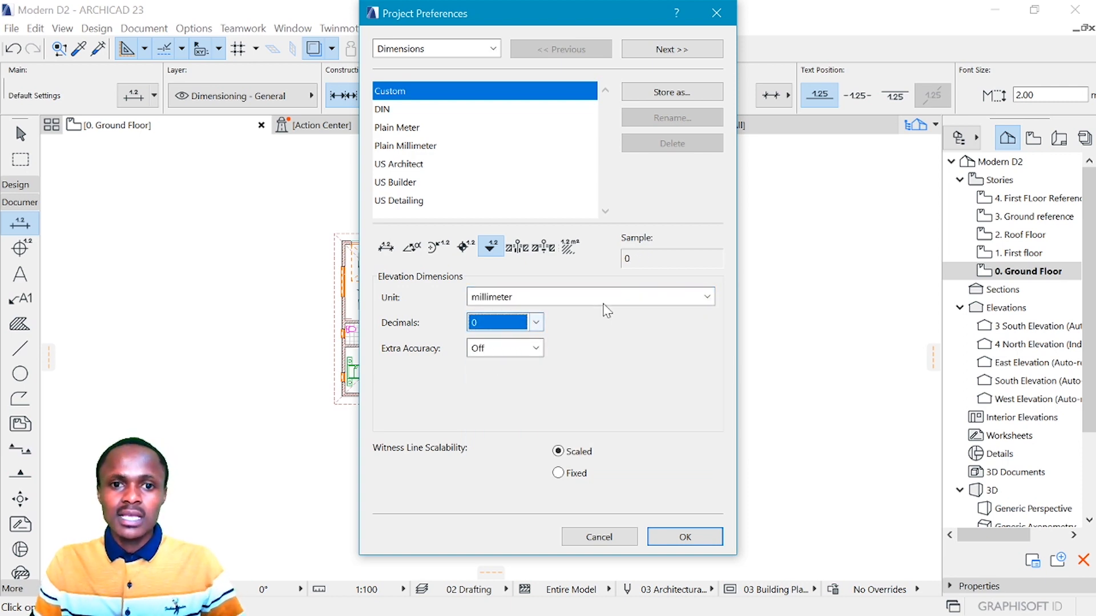
{"action": "left_click", "coordinate": [687, 539]}
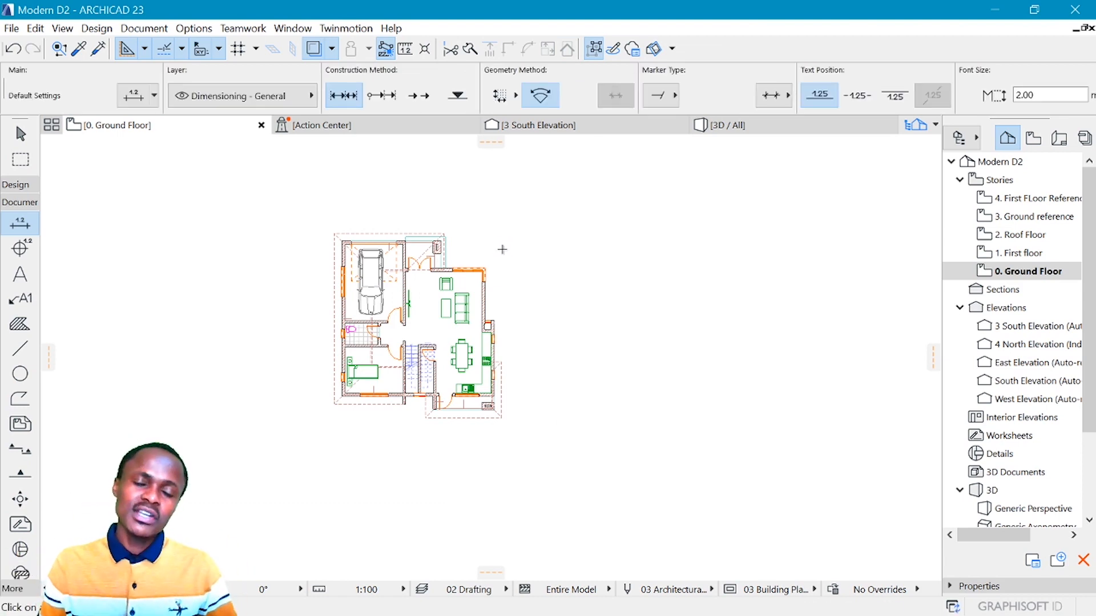
{"action": "key", "text": "ctrl+t"}
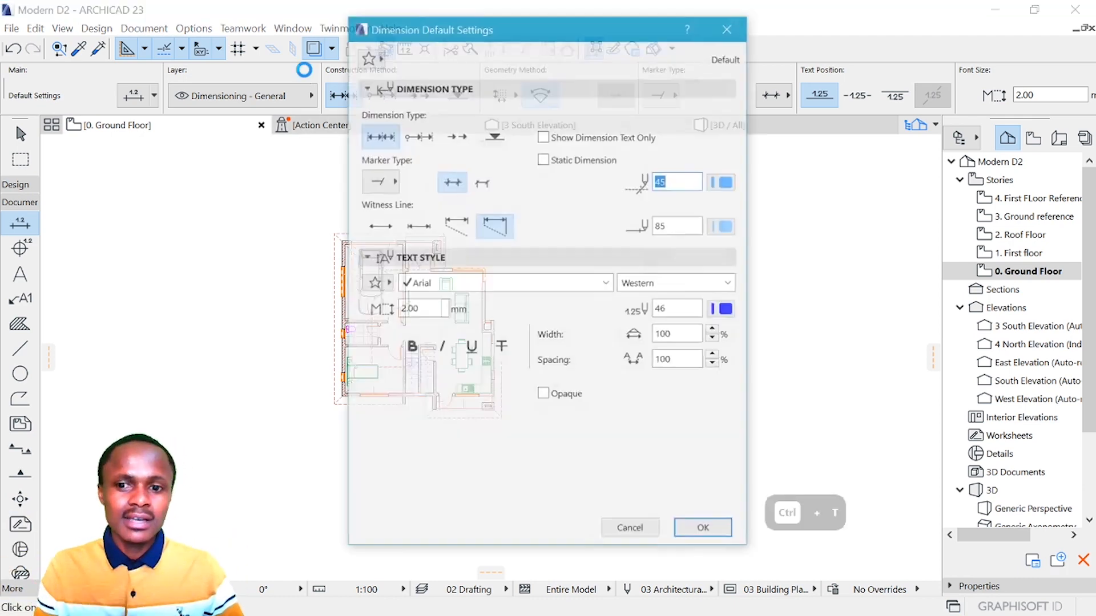
{"action": "left_click_drag", "start_coordinate": [508, 32], "coordinate": [567, 48]}
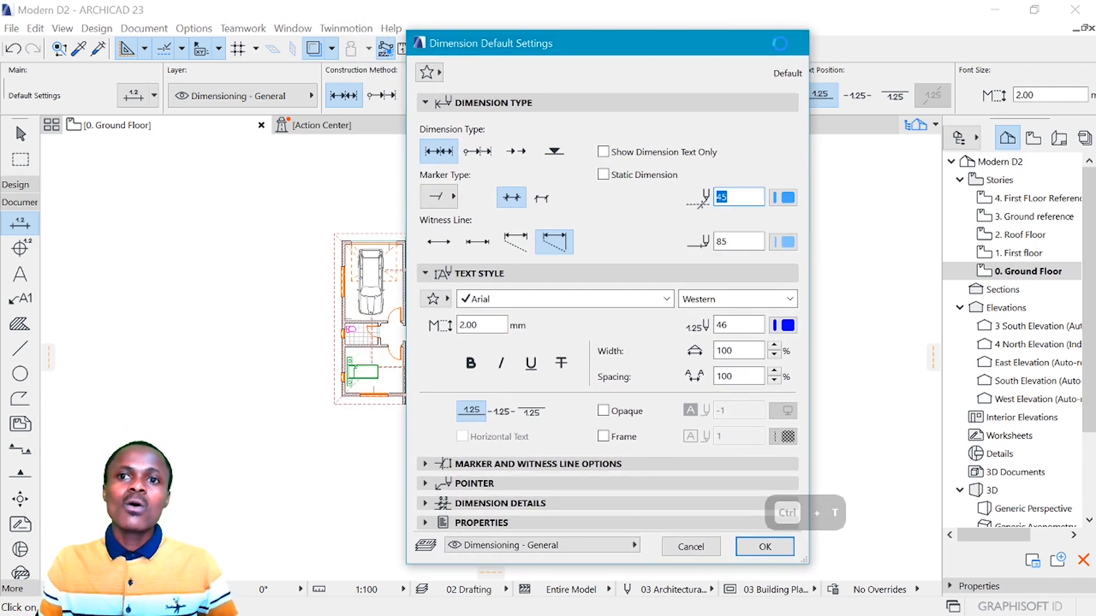
{"action": "left_click", "coordinate": [789, 43]}
Step: Open the default settings of the Dimension tool and examine the available marker types
{"action": "left_click", "coordinate": [136, 96]}
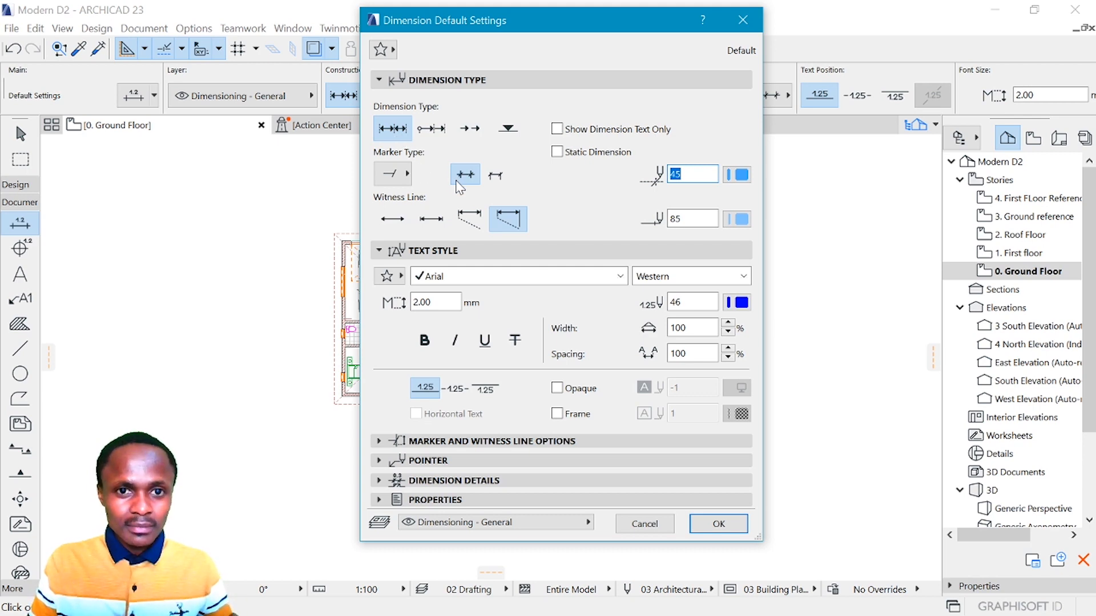
{"action": "left_click", "coordinate": [407, 177]}
{"action": "left_click", "coordinate": [405, 176]}
{"action": "left_click", "coordinate": [405, 179]}
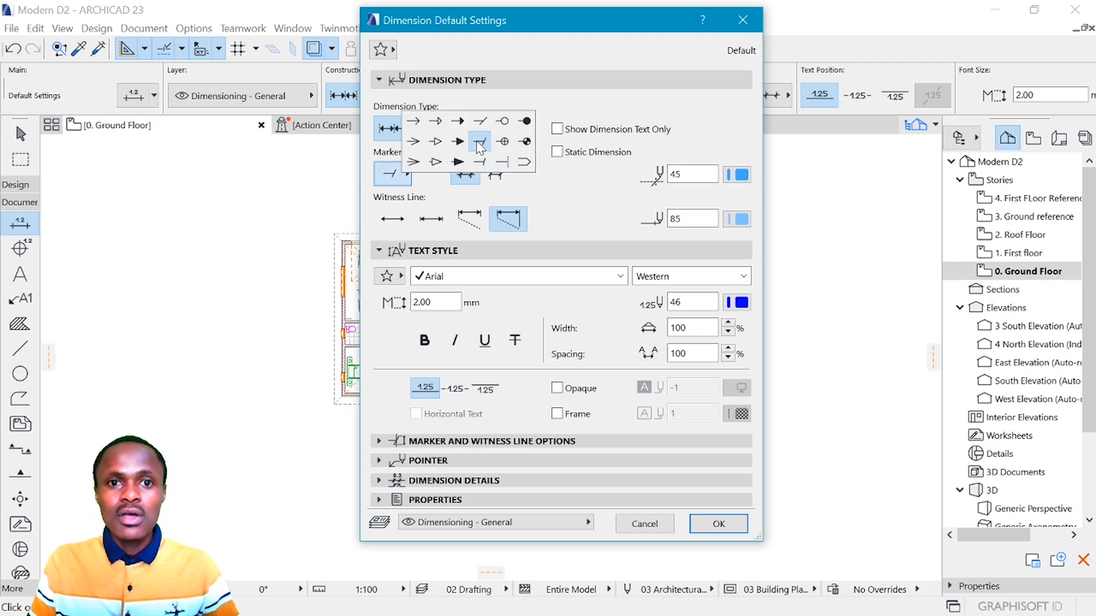
{"action": "left_click", "coordinate": [413, 177]}
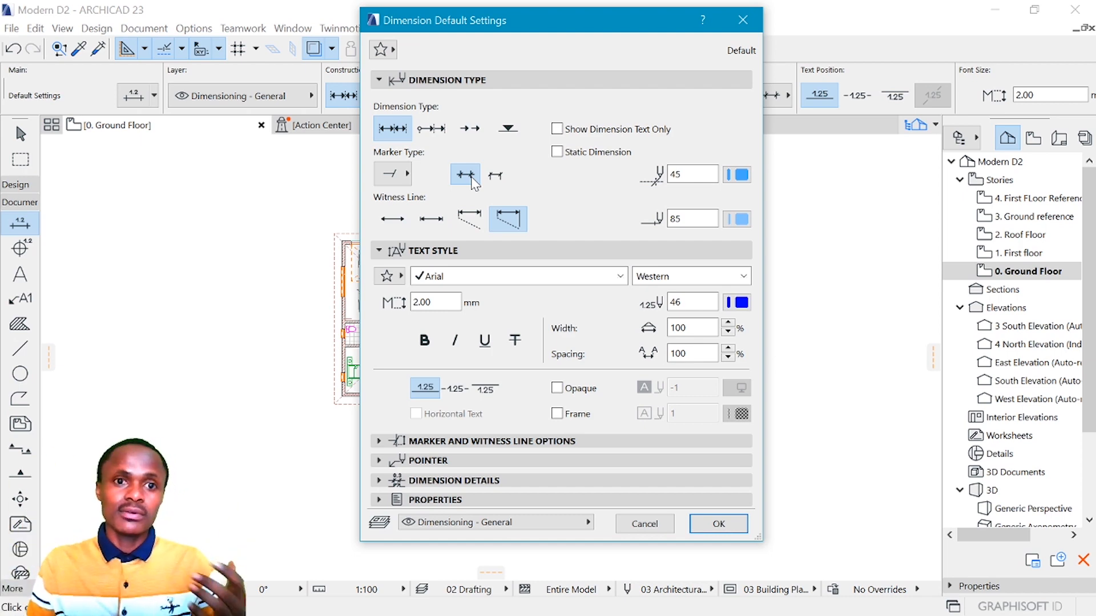
Step: Set the default dimensions to short witness lines and change their text font to Maiandra GD
{"action": "left_click", "coordinate": [435, 224]}
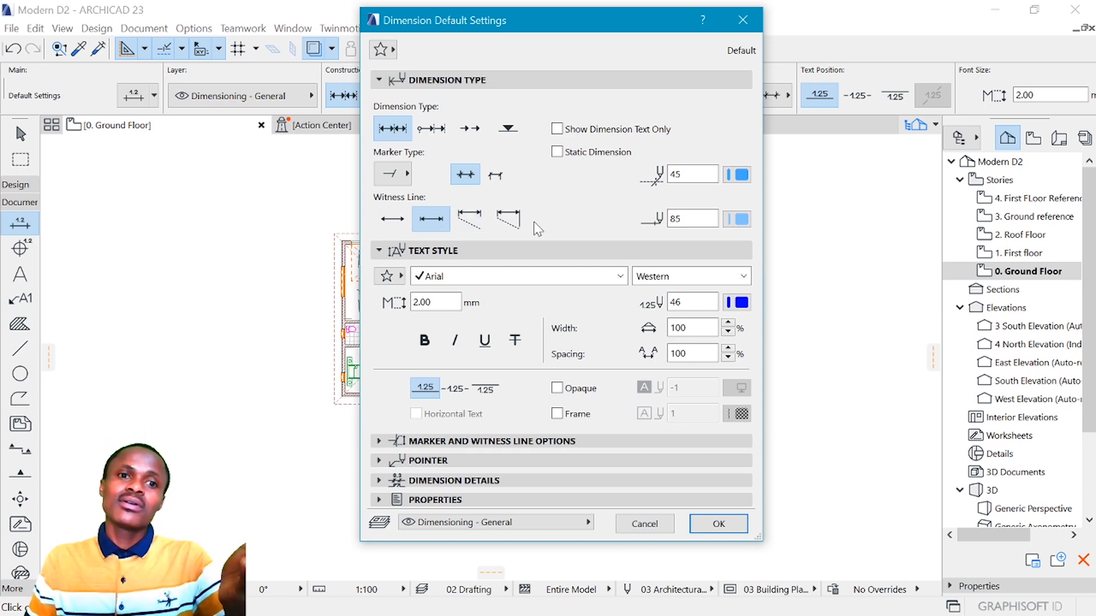
{"action": "left_click", "coordinate": [505, 282]}
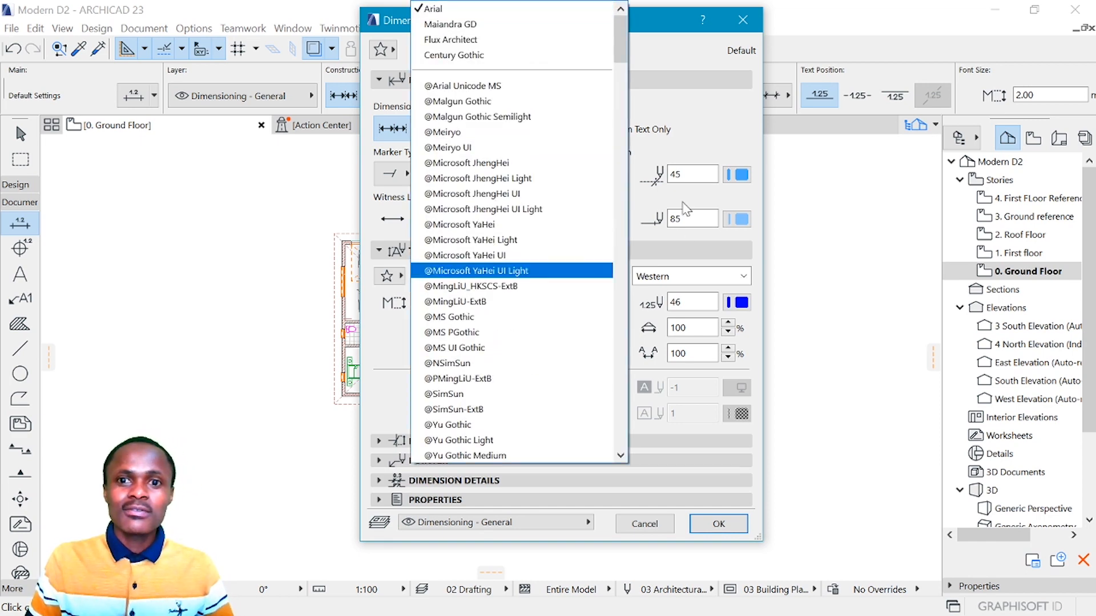
{"action": "left_click", "coordinate": [488, 25]}
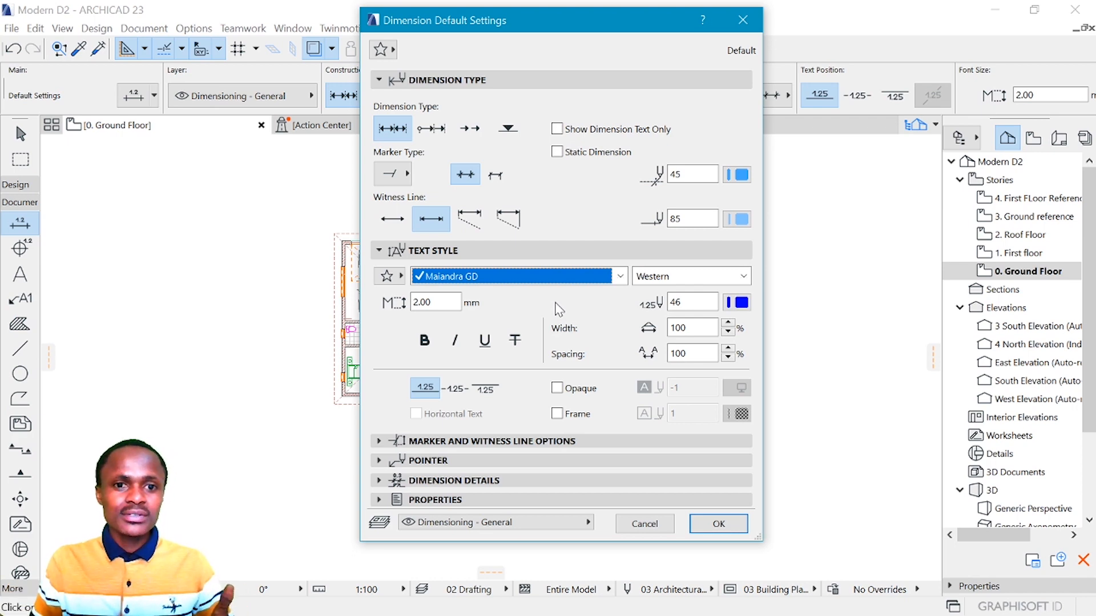
Step: Review the marker and witness line options, make the dimension text background opaque and accept the default settings
{"action": "left_click", "coordinate": [508, 443]}
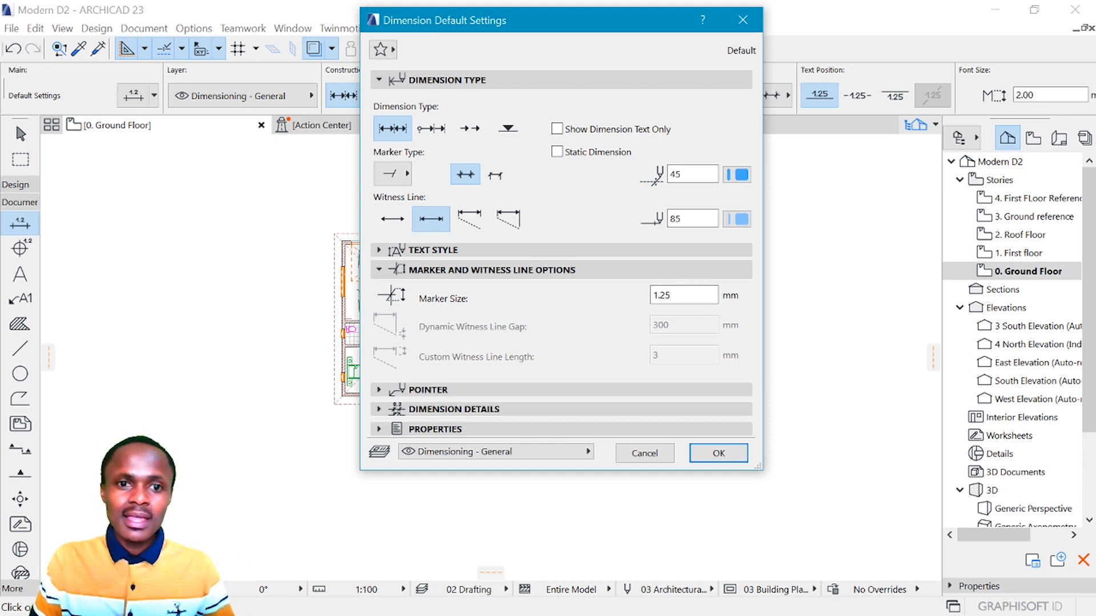
{"action": "left_click", "coordinate": [559, 250]}
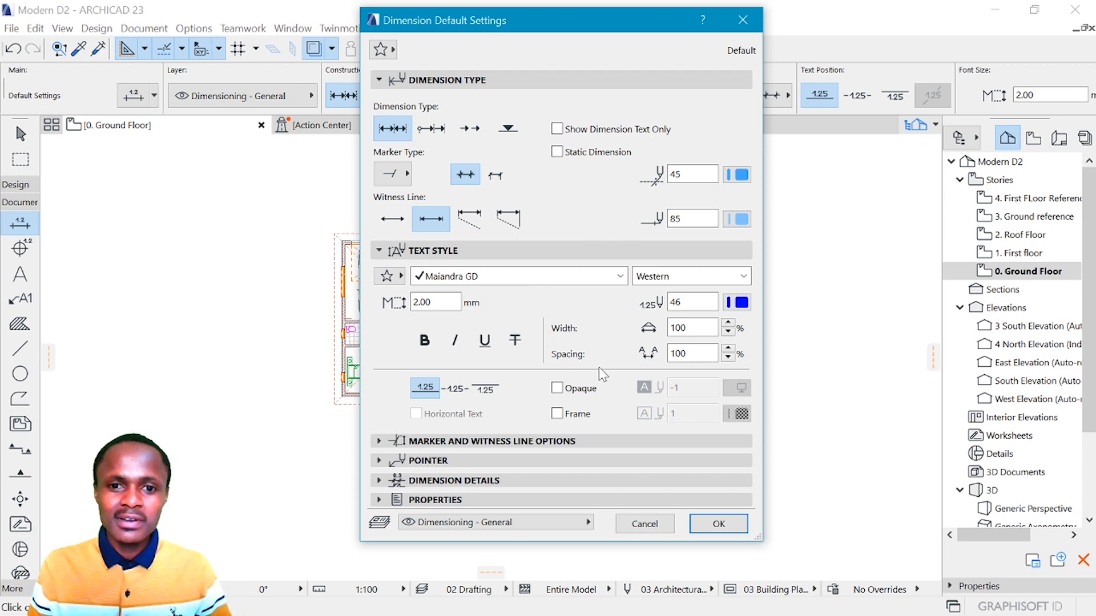
{"action": "left_click", "coordinate": [557, 390]}
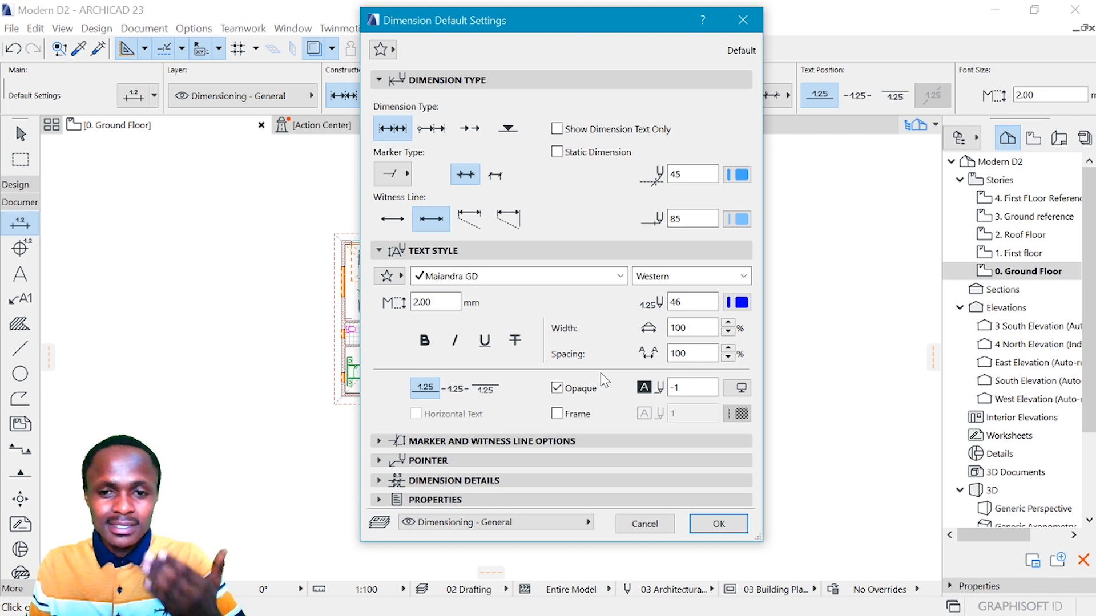
{"action": "left_click", "coordinate": [719, 524]}
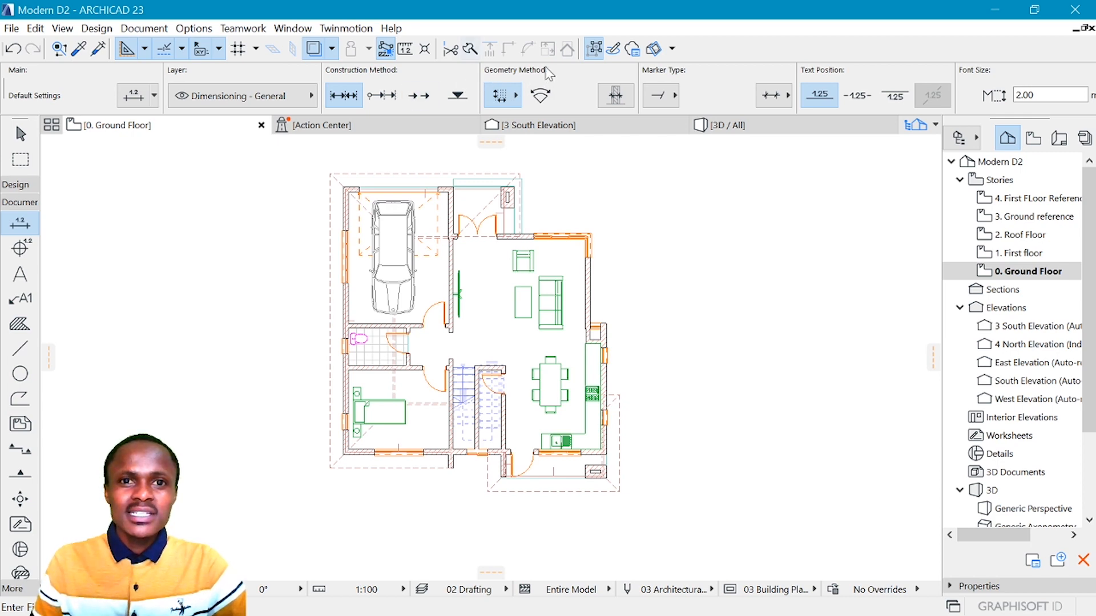
Step: Try the arbitrary-direction geometry method for dimensions and return to the horizontal and vertical method
{"action": "left_click", "coordinate": [512, 101]}
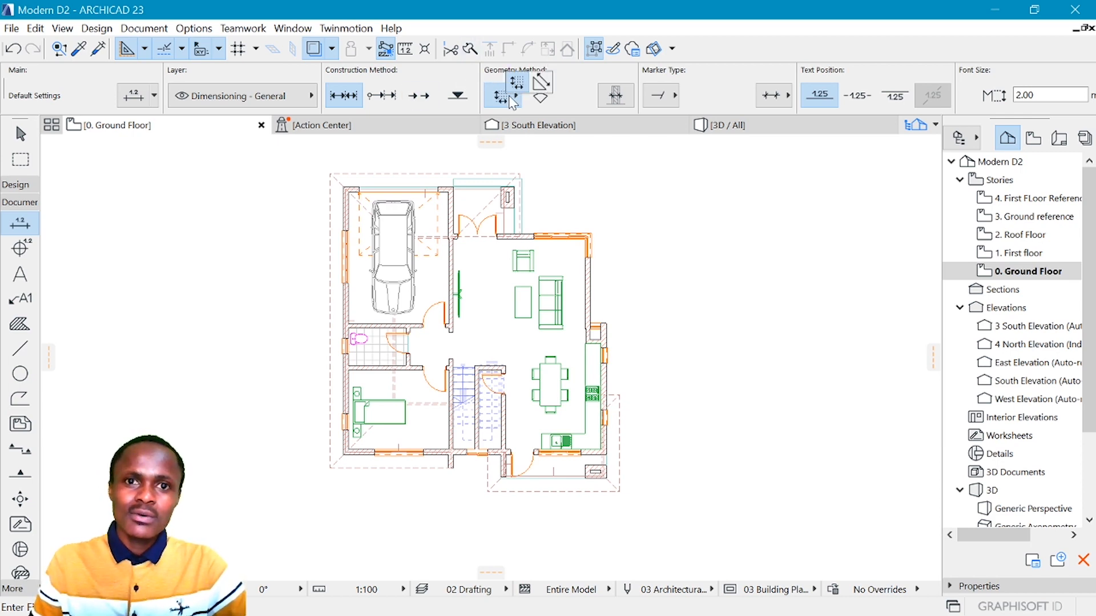
{"action": "left_click", "coordinate": [541, 83]}
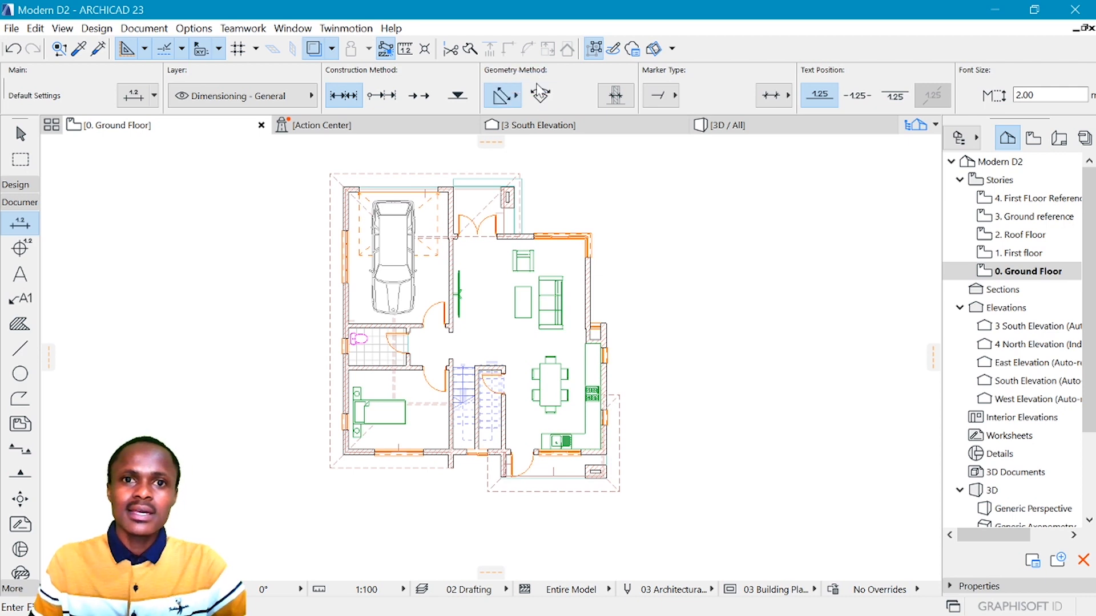
{"action": "left_click", "coordinate": [510, 97]}
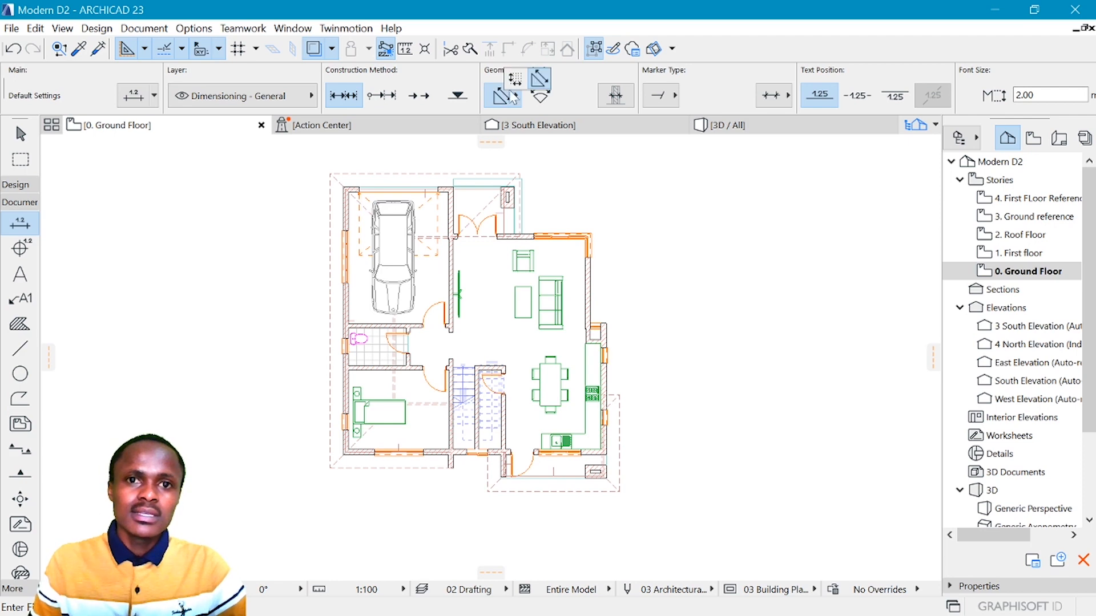
{"action": "left_click", "coordinate": [517, 84]}
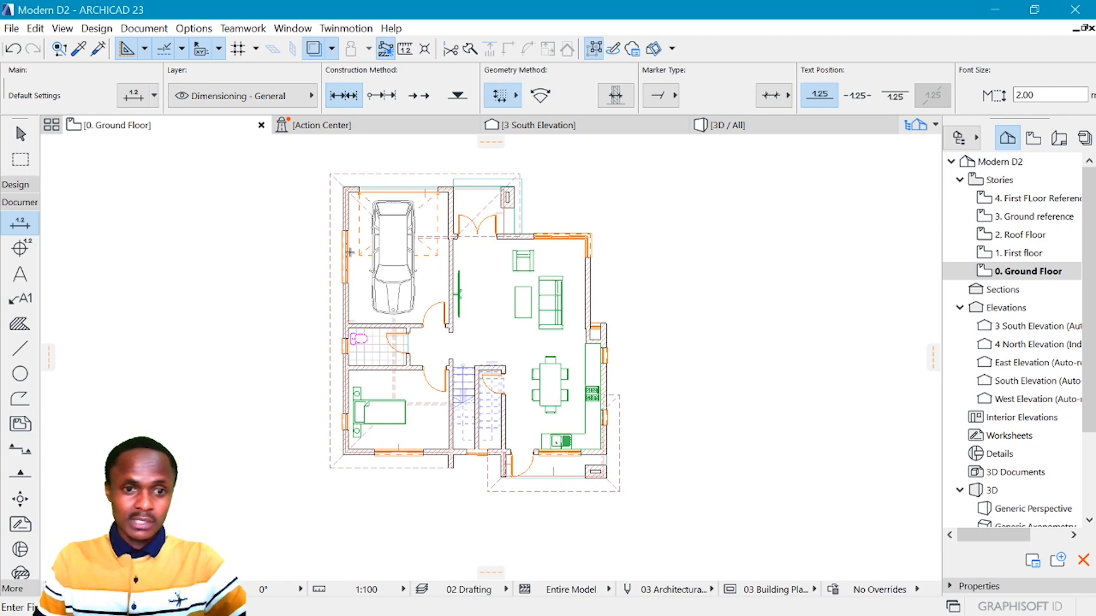
Step: Dimension the overall length of the building's garage and bedroom side between its outer wall corners, placing the line outside the roof outline
{"action": "scroll", "coordinate": [345, 450], "scroll_direction": "up", "scroll_amount": 5}
{"action": "scroll", "coordinate": [481, 473], "scroll_direction": "up", "scroll_amount": 2}
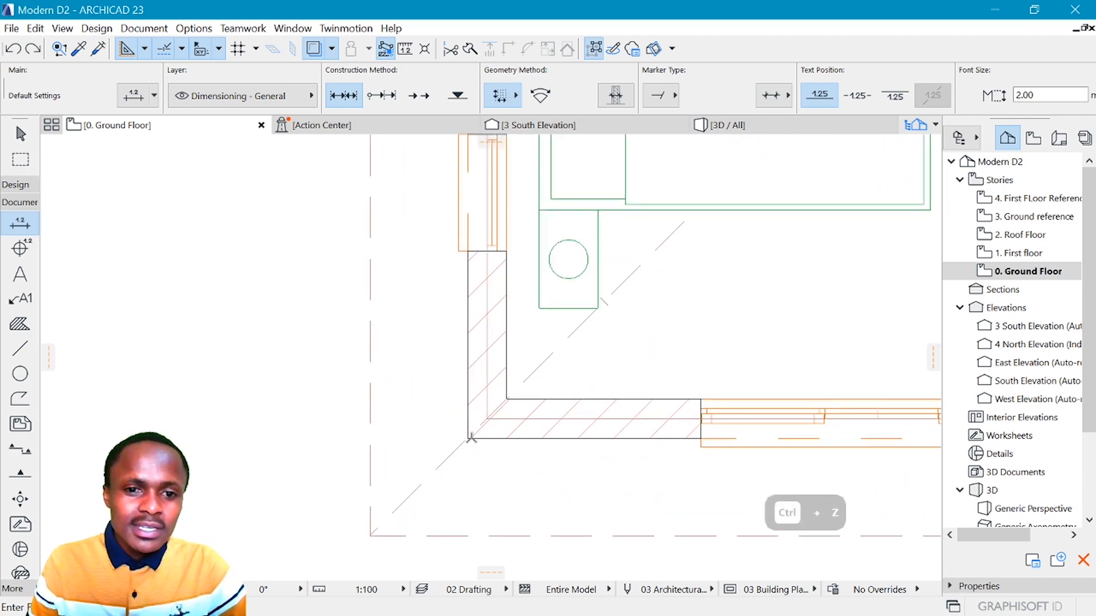
{"action": "left_click", "coordinate": [468, 437]}
{"action": "scroll", "coordinate": [495, 459], "scroll_direction": "down", "scroll_amount": 6}
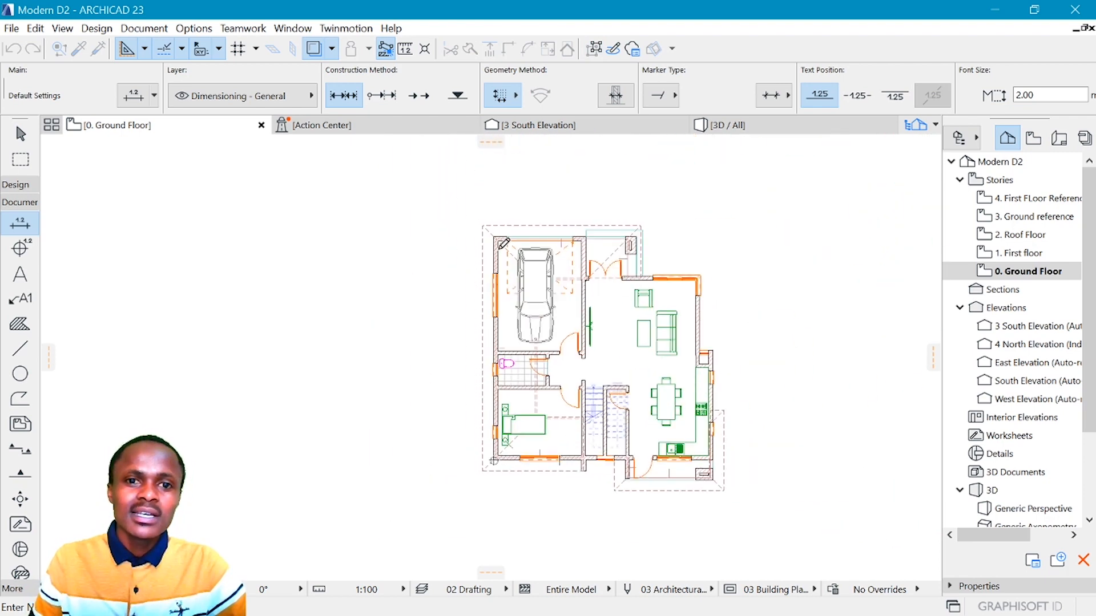
{"action": "scroll", "coordinate": [493, 229], "scroll_direction": "up", "scroll_amount": 3}
{"action": "scroll", "coordinate": [492, 208], "scroll_direction": "down", "scroll_amount": 3}
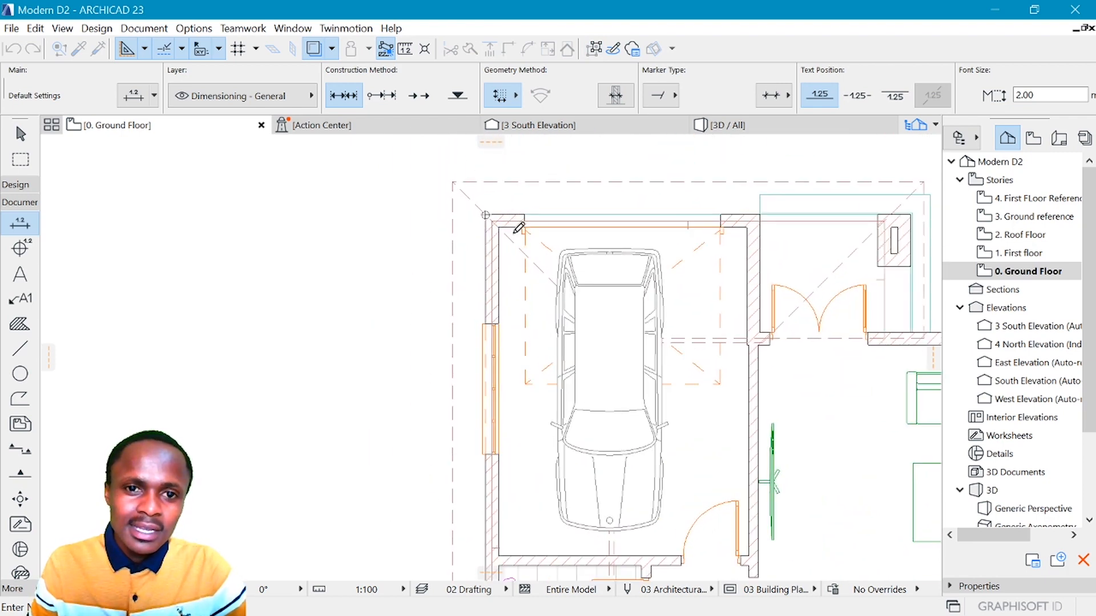
{"action": "double_click", "coordinate": [472, 316]}
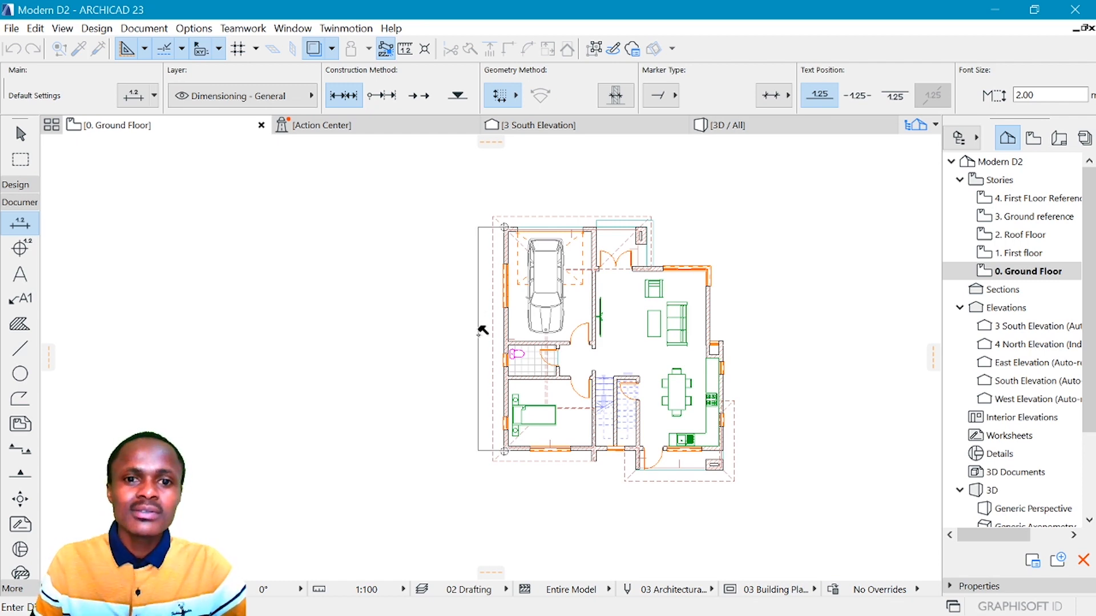
{"action": "left_click", "coordinate": [481, 329]}
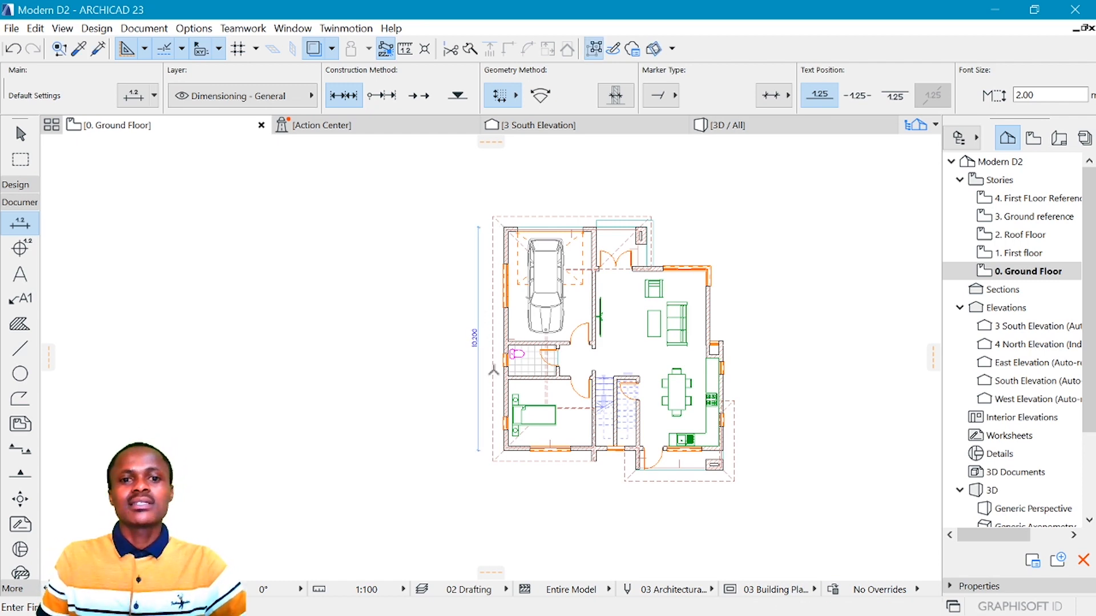
{"action": "scroll", "coordinate": [311, 431], "scroll_direction": "up", "scroll_amount": 2}
{"action": "scroll", "coordinate": [312, 431], "scroll_direction": "down", "scroll_amount": 2}
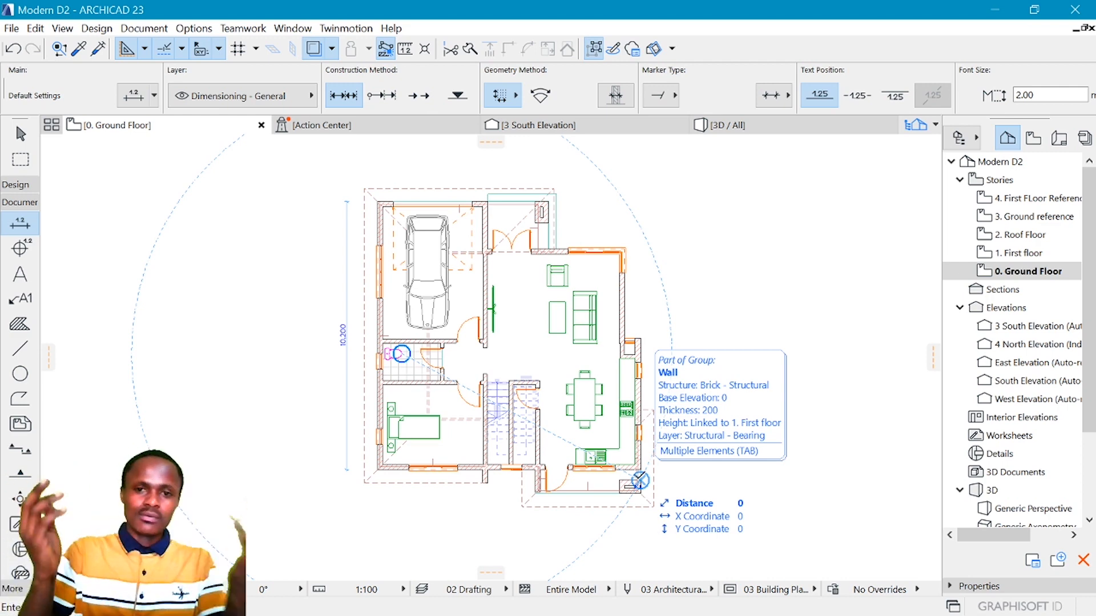
{"action": "scroll", "coordinate": [757, 199], "scroll_direction": "down", "scroll_amount": 2}
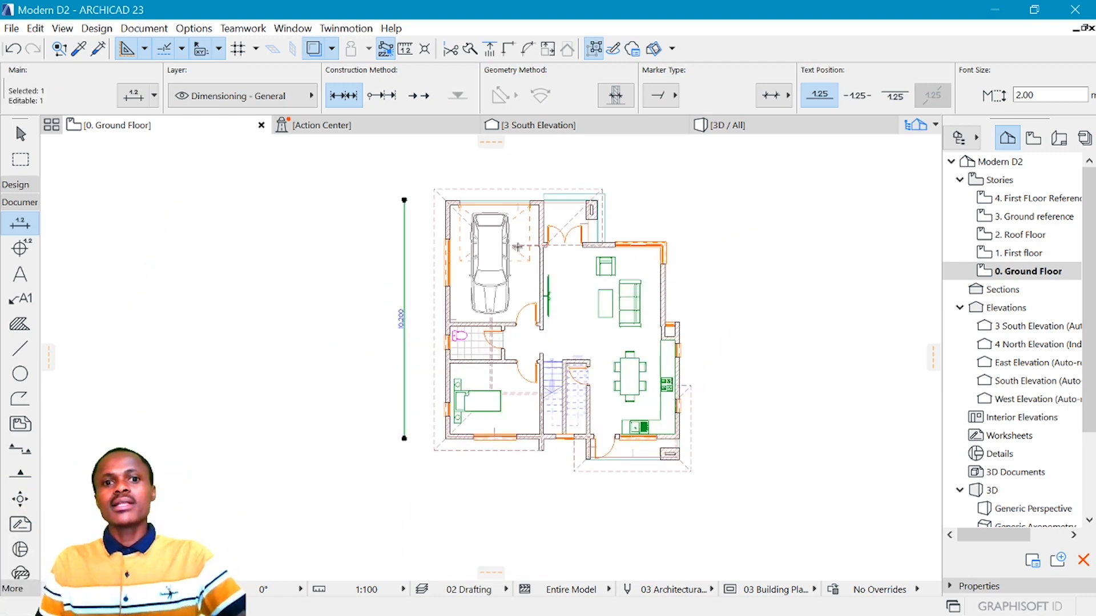
{"action": "key", "text": "Escape"}
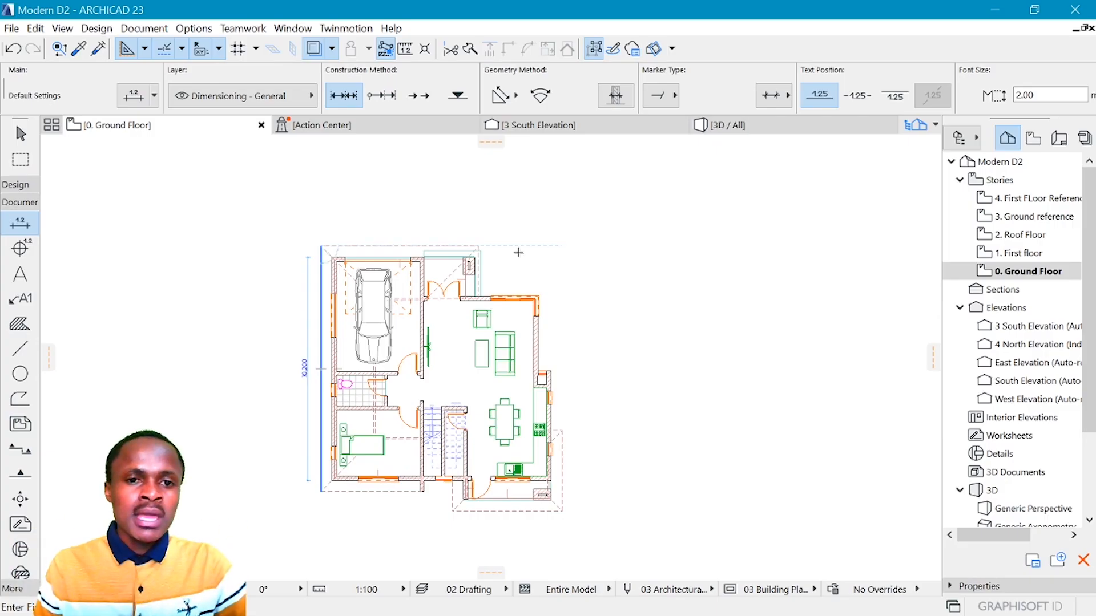
{"action": "scroll", "coordinate": [406, 274], "scroll_direction": "down", "scroll_amount": 1}
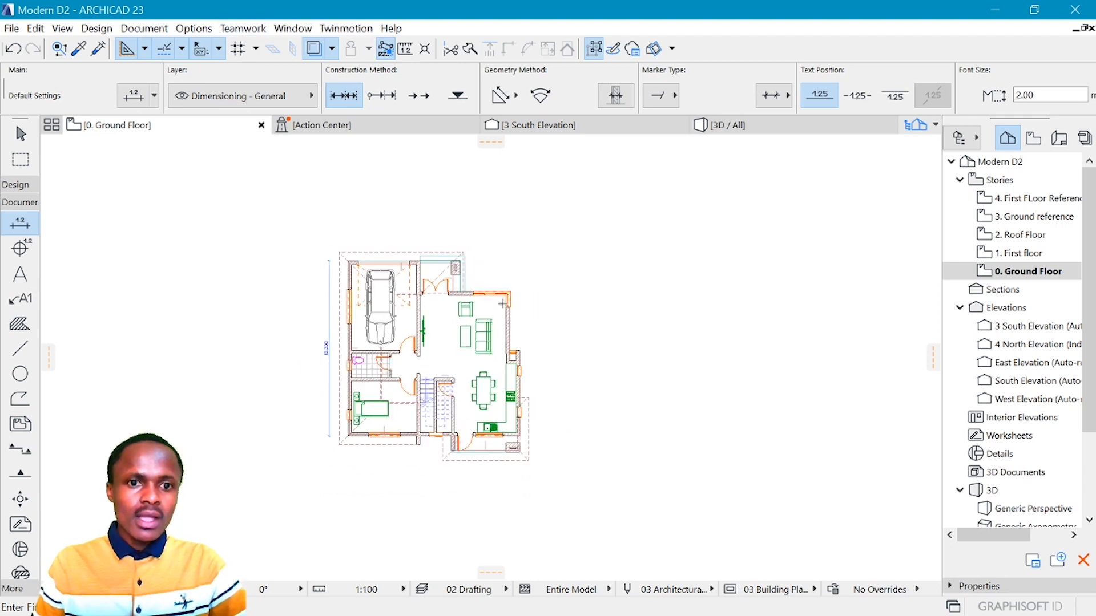
{"action": "scroll", "coordinate": [503, 303], "scroll_direction": "up", "scroll_amount": 1}
Step: Enclose the whole ground floor plan in a rectangular marquee and select all walls inside it
{"action": "left_click", "coordinate": [25, 158]}
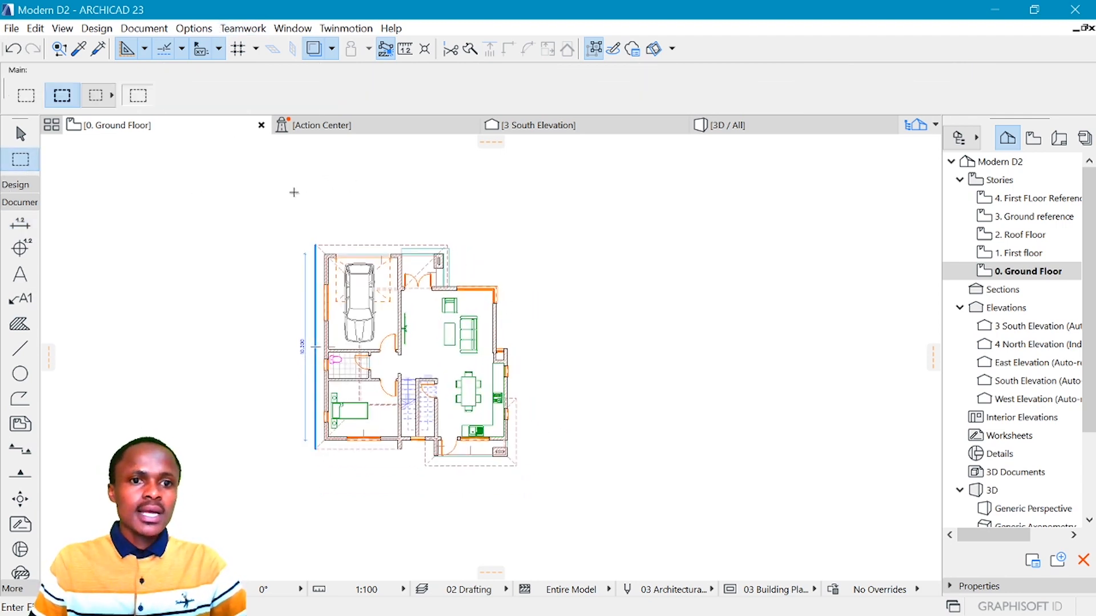
{"action": "left_click", "coordinate": [285, 231]}
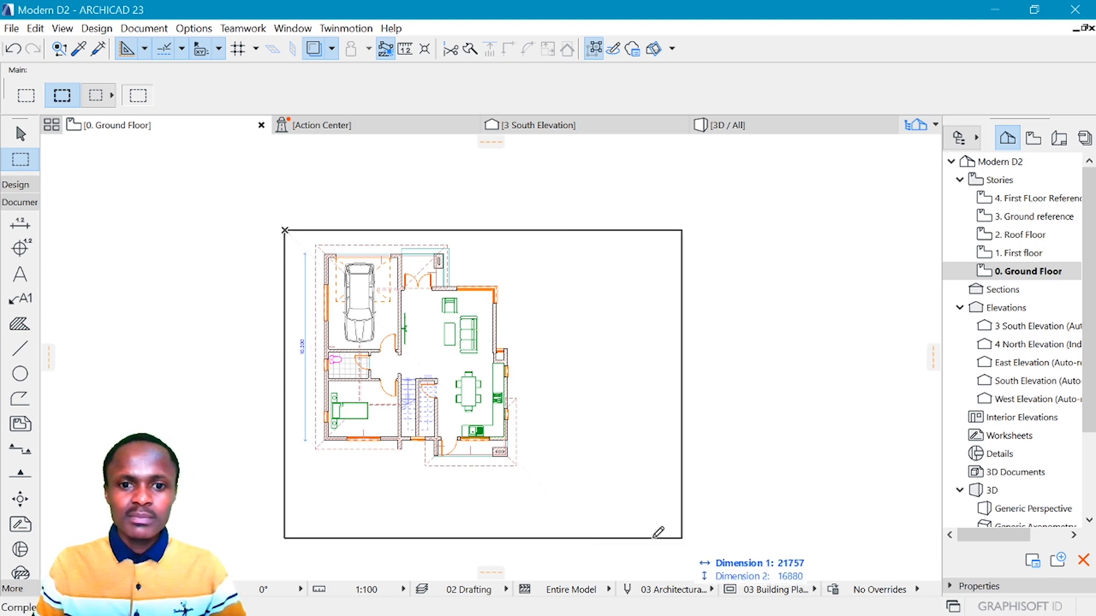
{"action": "left_click", "coordinate": [543, 486]}
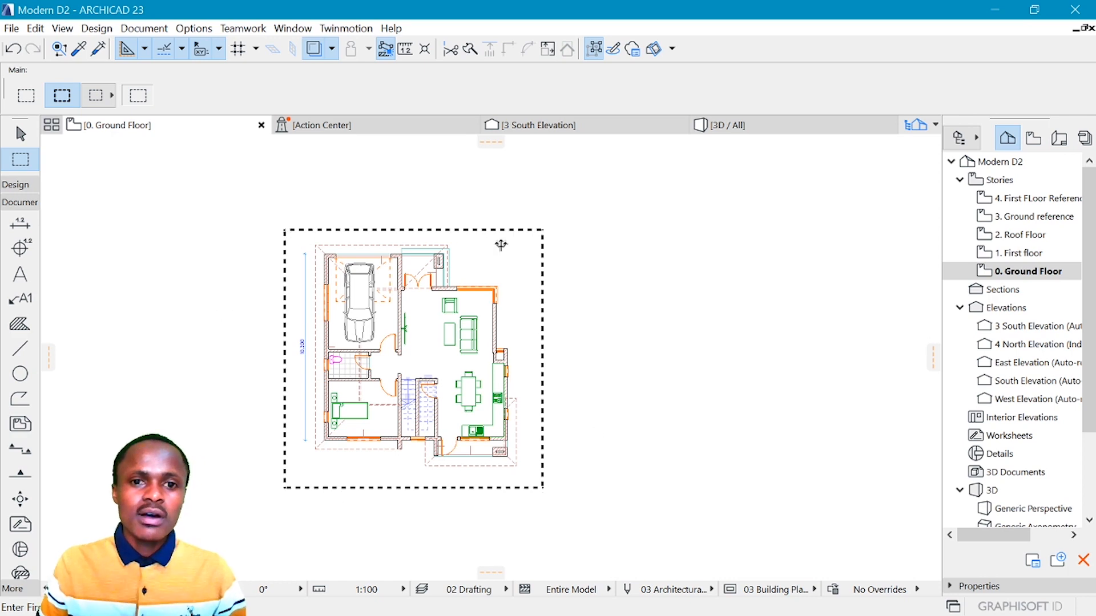
{"action": "left_click", "coordinate": [20, 185]}
{"action": "left_click", "coordinate": [20, 205]}
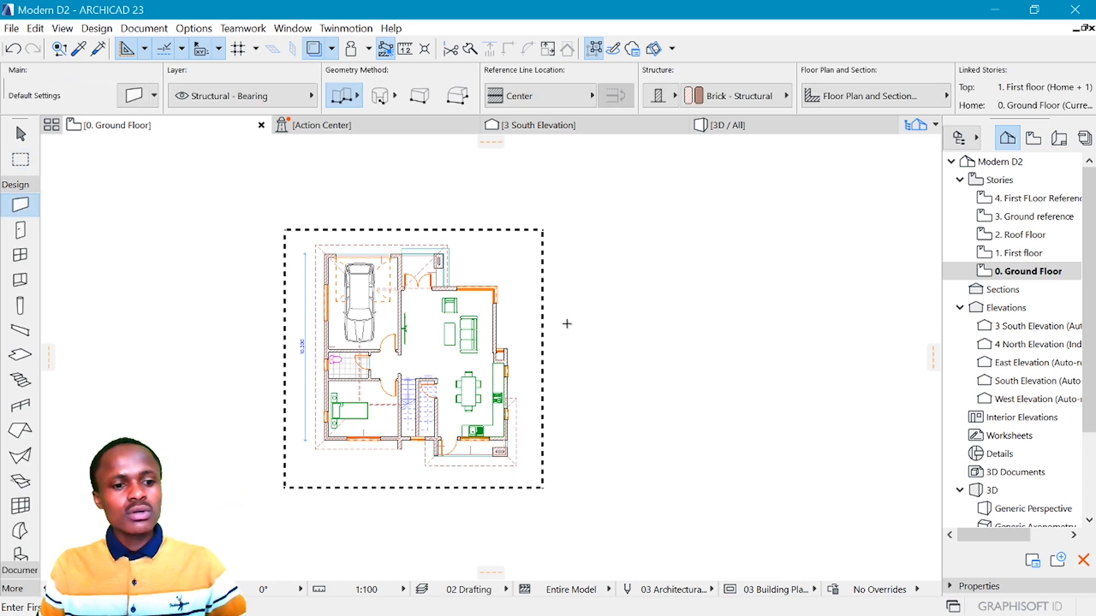
{"action": "key", "text": "ctrl+a"}
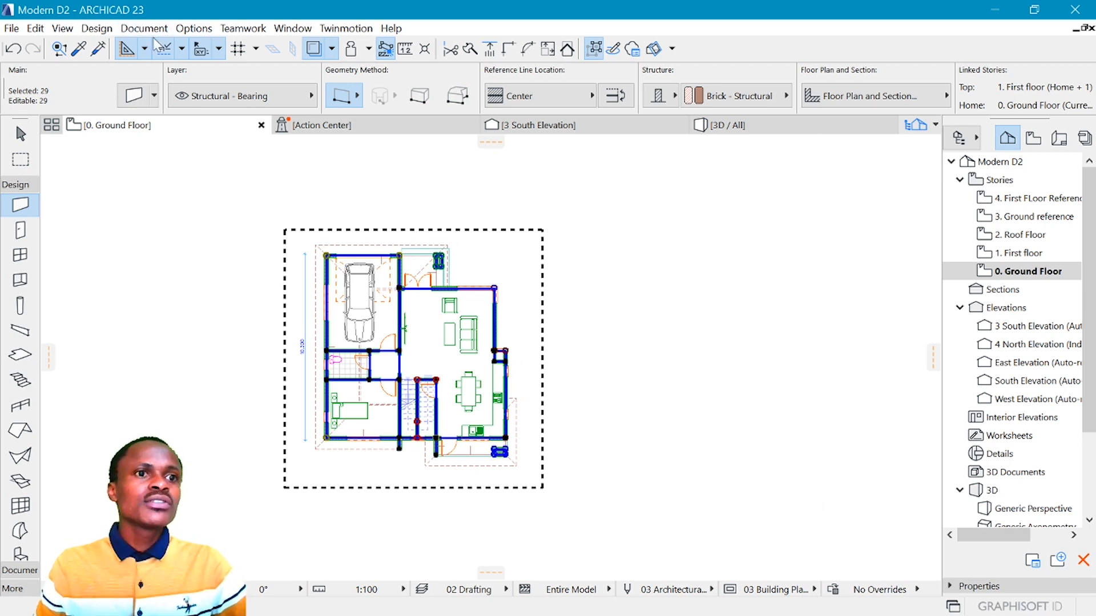
Step: Start automatic exterior dimensioning of the selected walls with all four dimension types, opening endpoints, outer faces, 800 line spacing and placement on four sides
{"action": "left_click", "coordinate": [168, 30]}
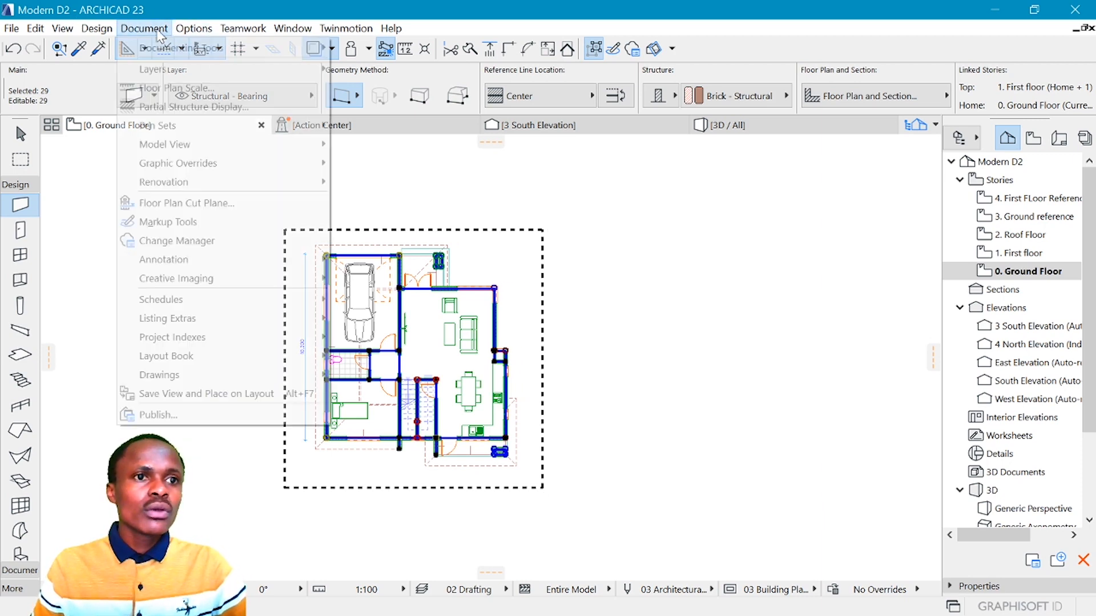
{"action": "mouse_move", "coordinate": [154, 266]}
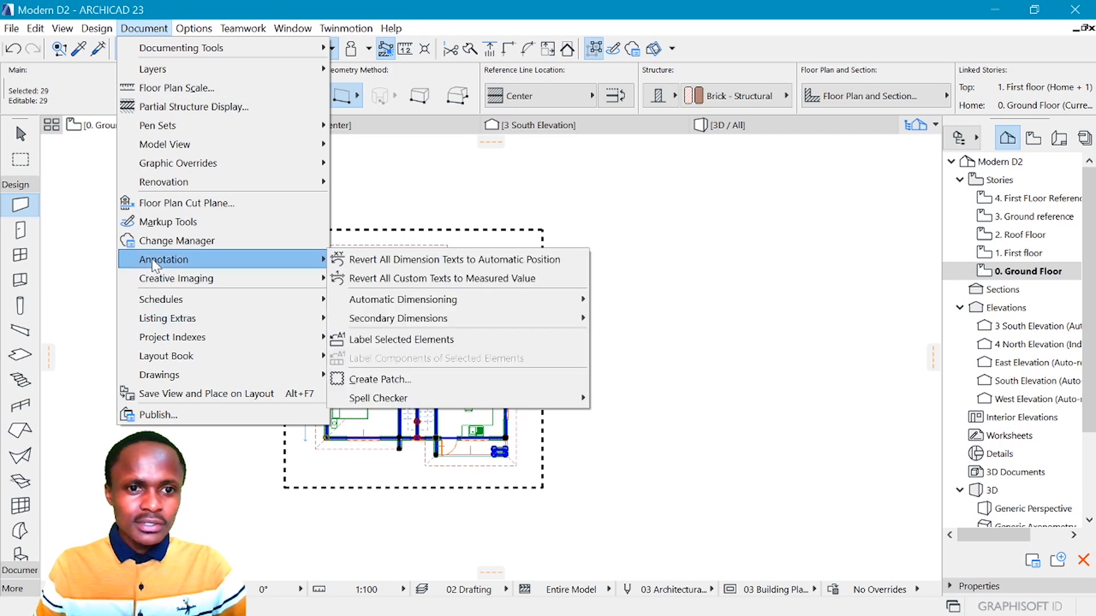
{"action": "mouse_move", "coordinate": [433, 302]}
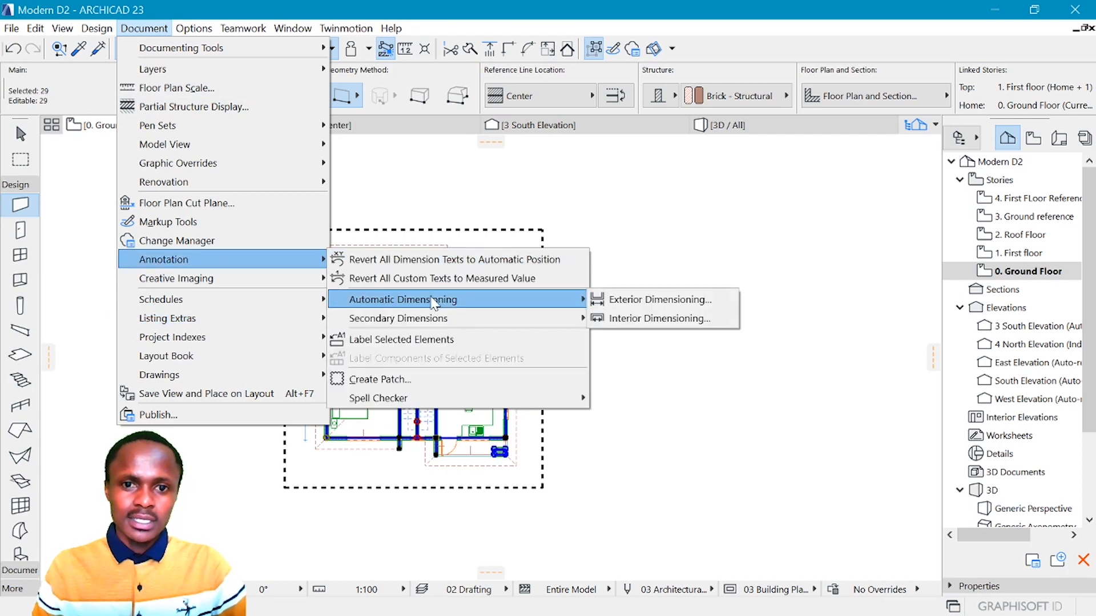
{"action": "left_click", "coordinate": [626, 303]}
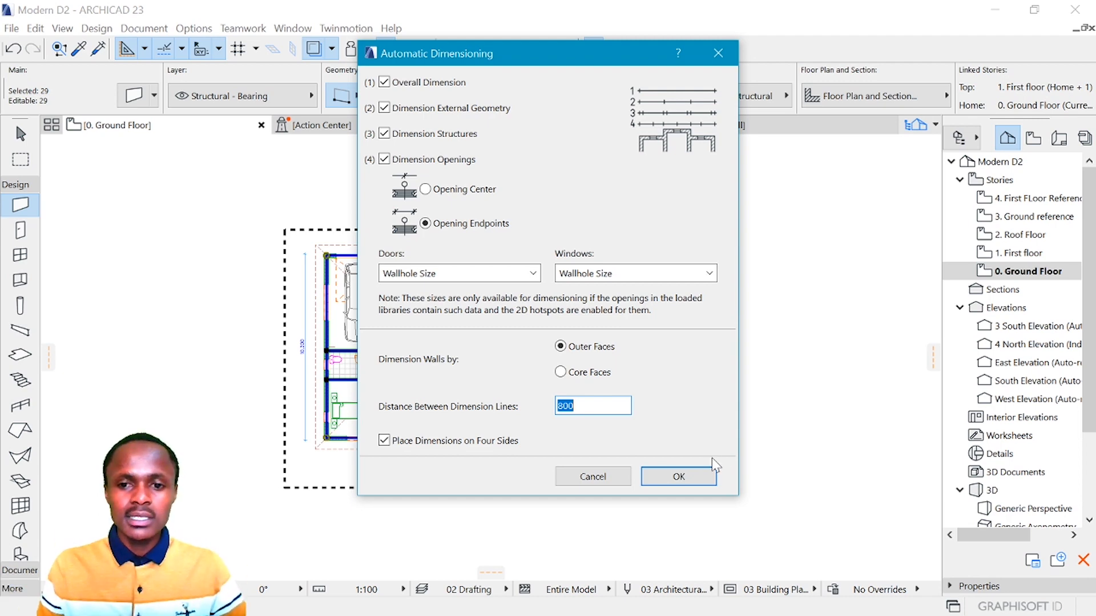
{"action": "left_click", "coordinate": [685, 481]}
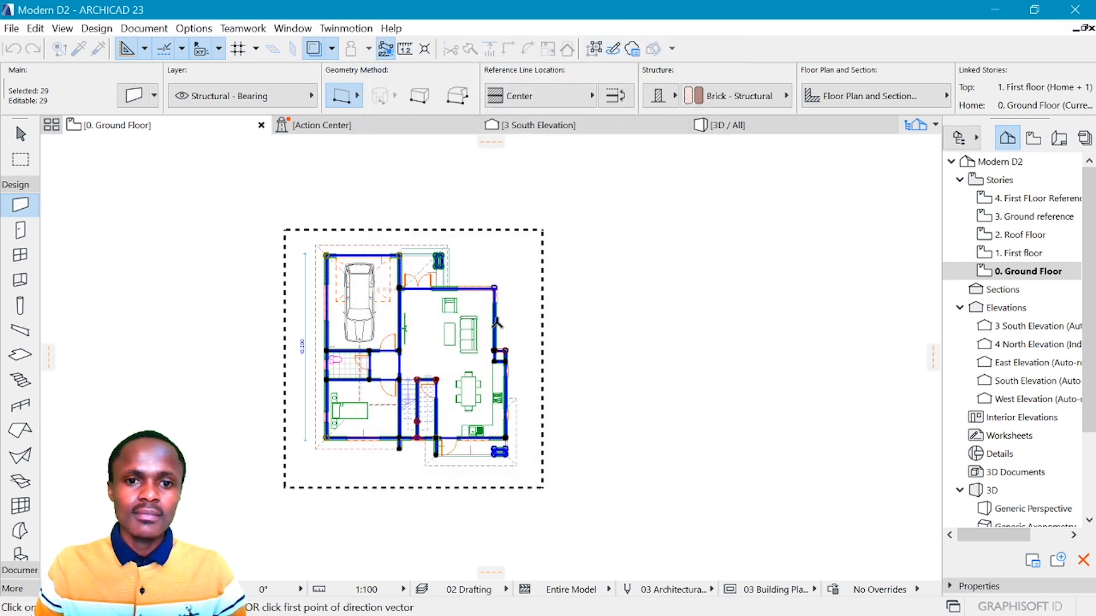
Step: Use the living room's outer side wall as the direction reference and place the automatic exterior dimension lines just outside the plan
{"action": "scroll", "coordinate": [498, 326], "scroll_direction": "up", "scroll_amount": 3}
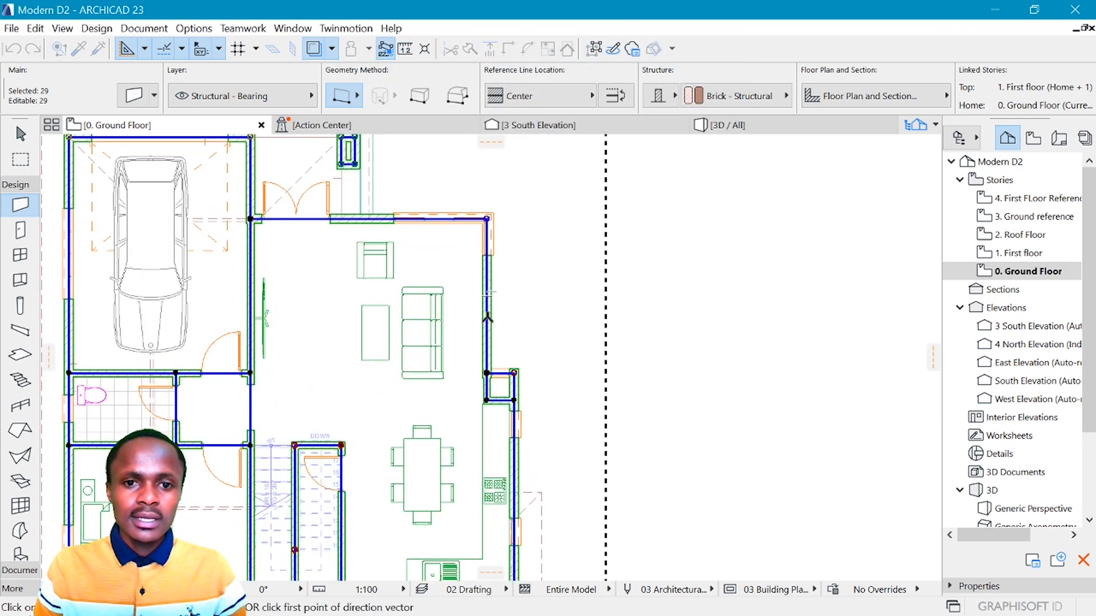
{"action": "left_click", "coordinate": [487, 317]}
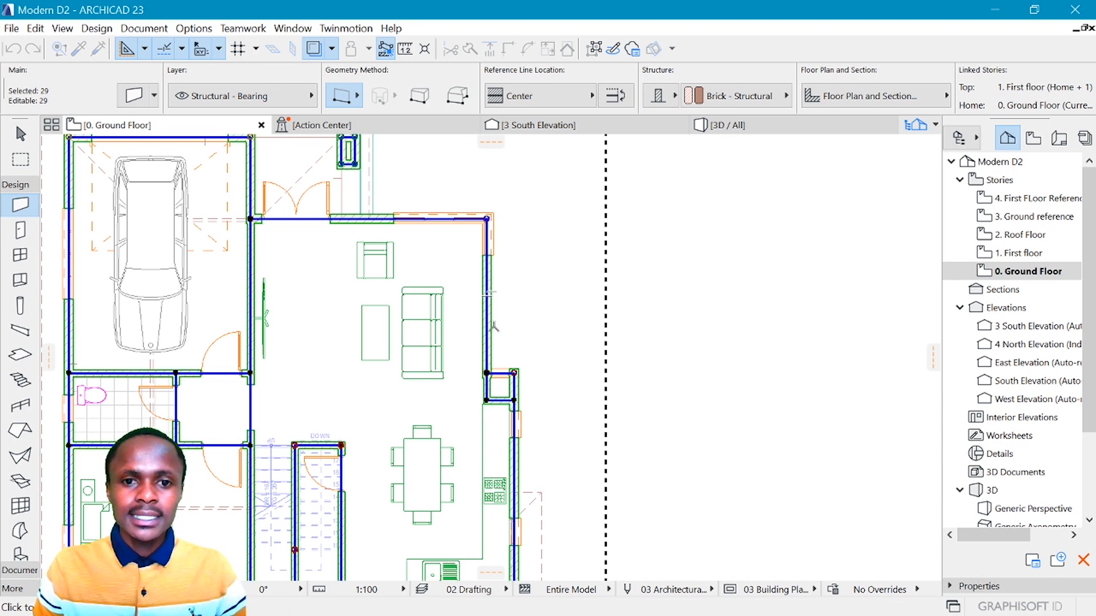
{"action": "scroll", "coordinate": [487, 316], "scroll_direction": "down", "scroll_amount": 3}
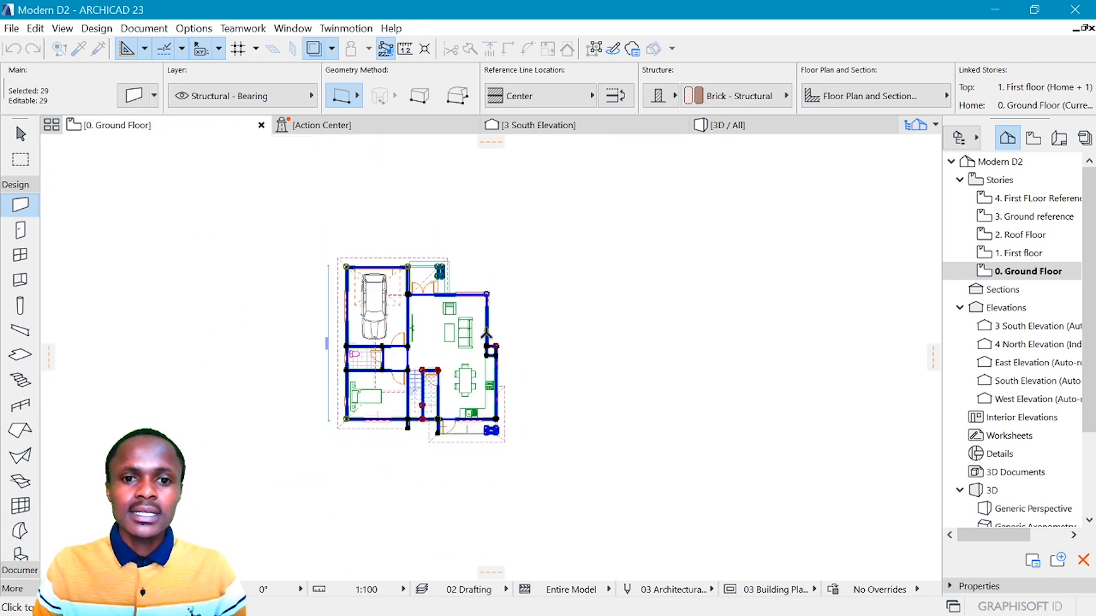
{"action": "left_click", "coordinate": [523, 324]}
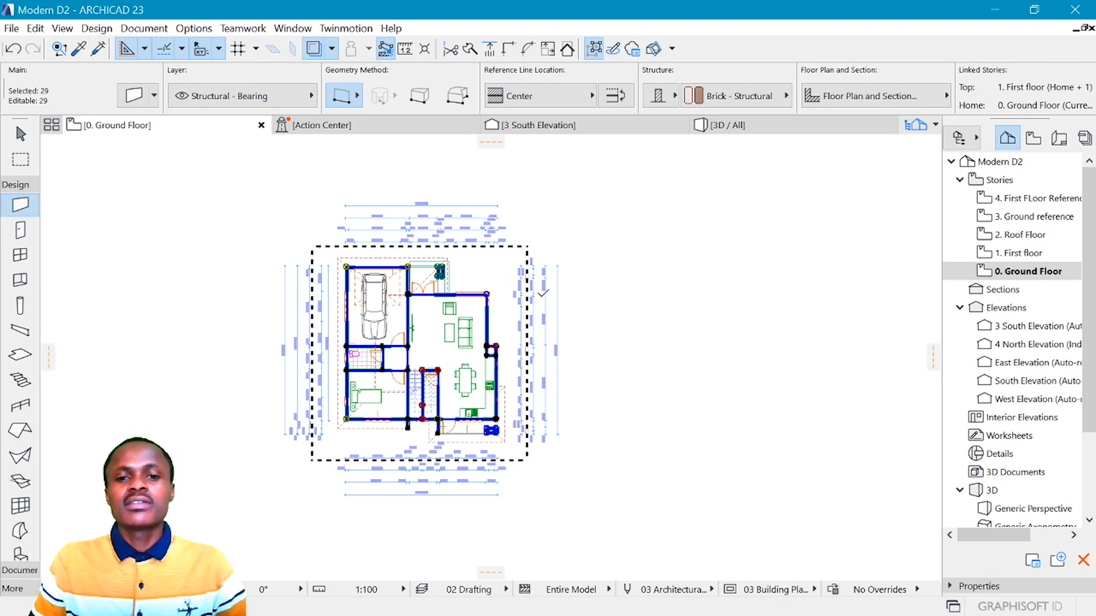
{"action": "scroll", "coordinate": [491, 348], "scroll_direction": "up", "scroll_amount": 2}
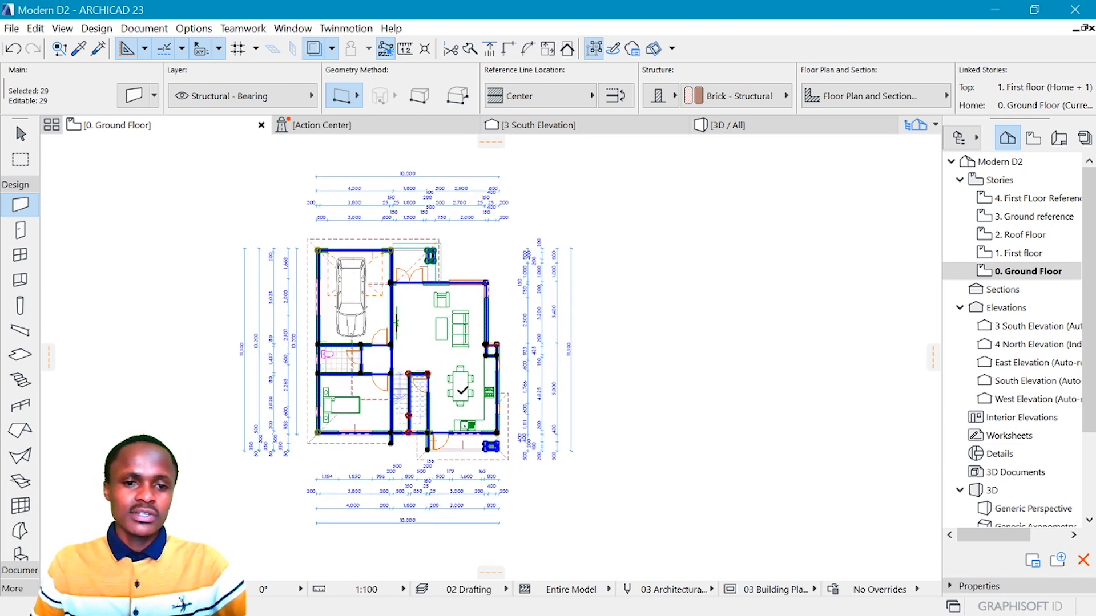
Step: Deselect the walls, delete the manually placed overall dimension line beside the garage and bedroom, and clear the marquee
{"action": "key", "text": "Escape"}
{"action": "scroll", "coordinate": [295, 413], "scroll_direction": "up", "scroll_amount": 2}
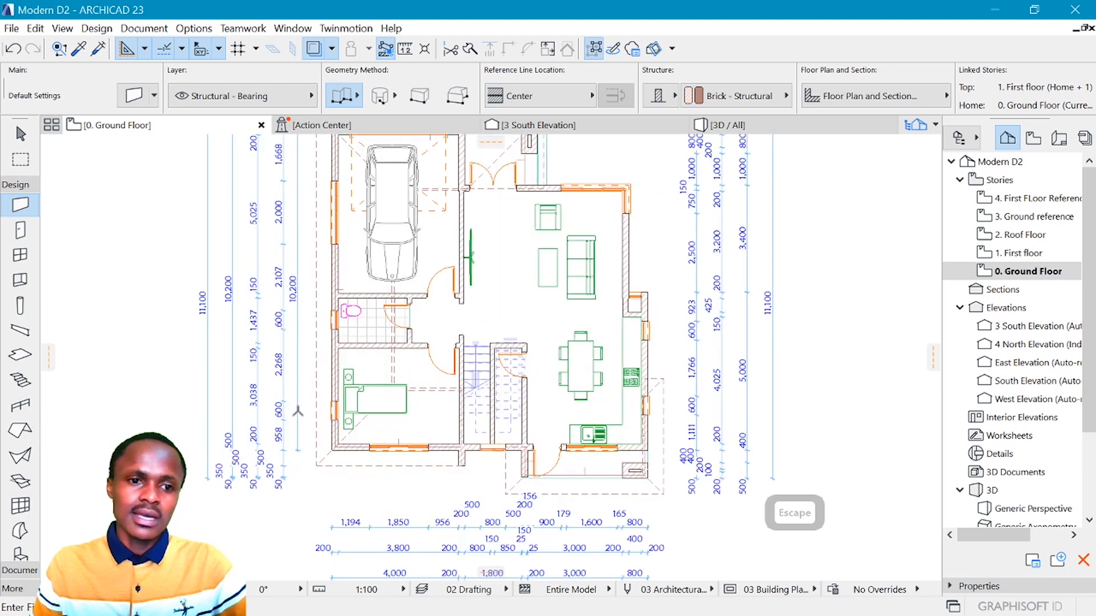
{"action": "key", "text": "Delete"}
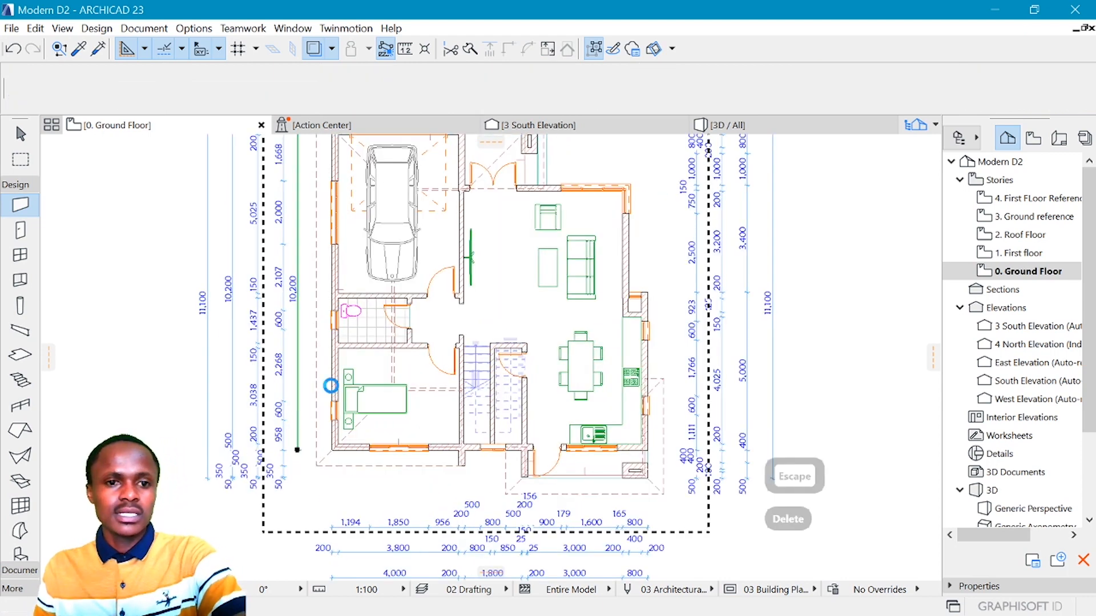
{"action": "scroll", "coordinate": [416, 399], "scroll_direction": "down", "scroll_amount": 3}
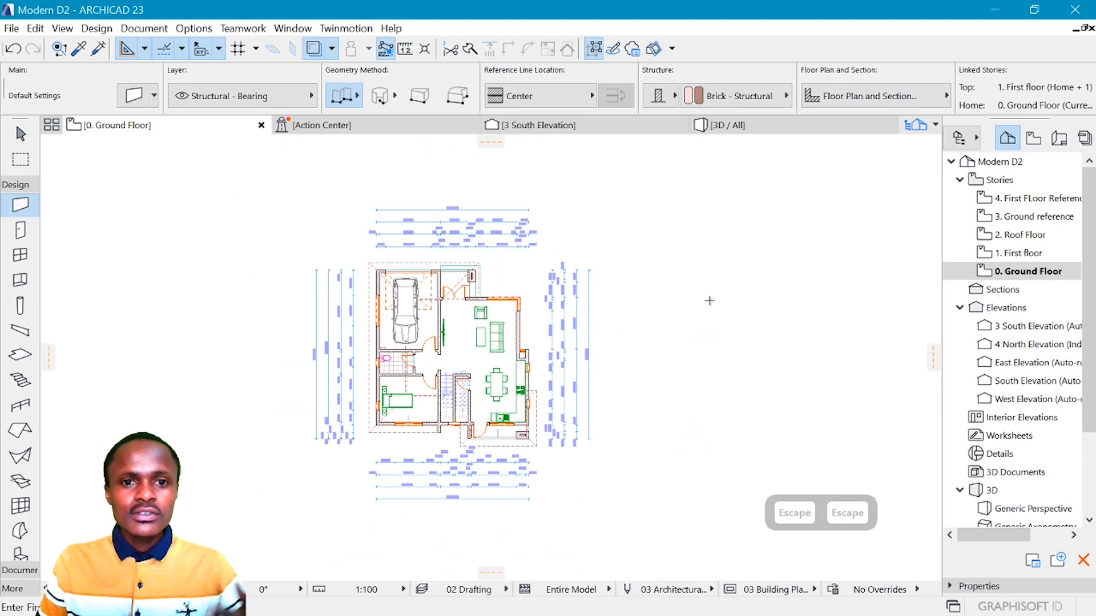
Step: Examine the automatic exterior dimension chains around the ground floor plan, comparing the chains above the plan with the garage and entrance walls
{"action": "scroll", "coordinate": [565, 368], "scroll_direction": "up", "scroll_amount": 3}
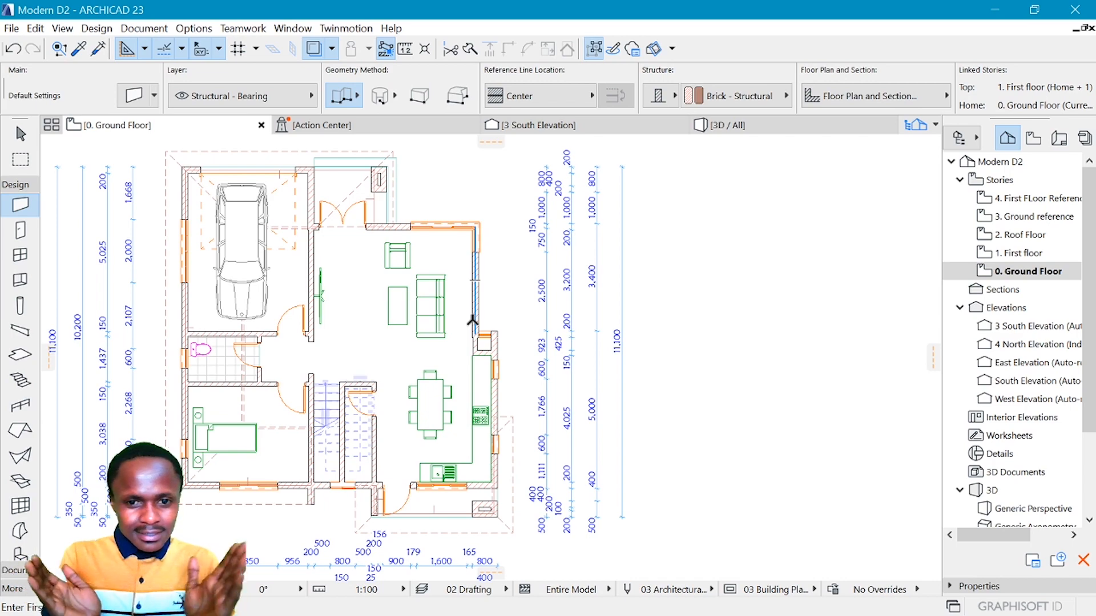
{"action": "scroll", "coordinate": [436, 388], "scroll_direction": "down", "scroll_amount": 3}
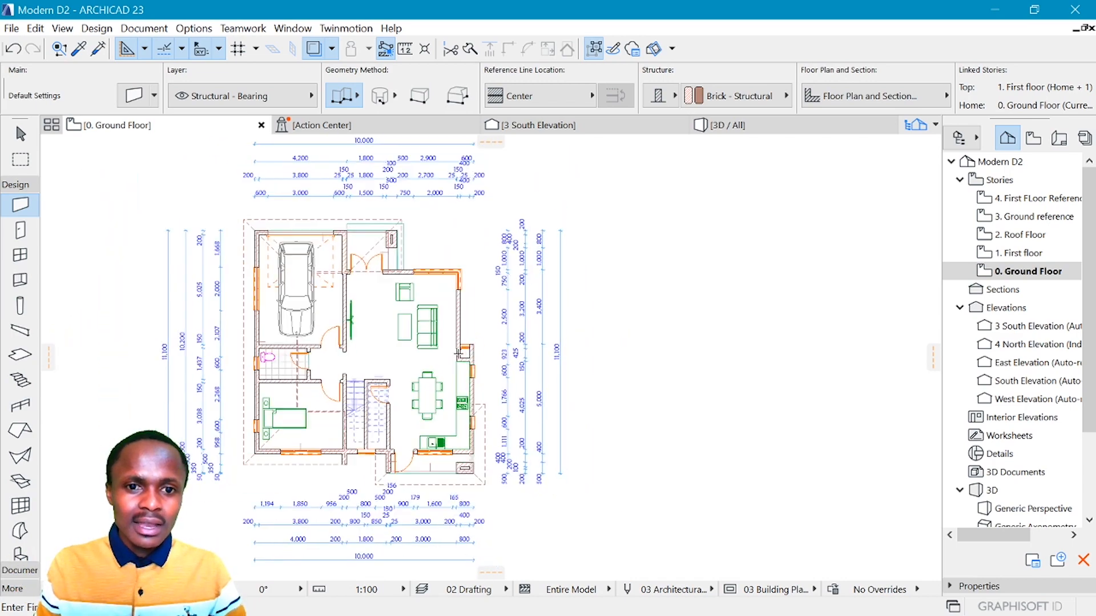
{"action": "scroll", "coordinate": [485, 365], "scroll_direction": "up", "scroll_amount": 3}
{"action": "scroll", "coordinate": [384, 280], "scroll_direction": "down", "scroll_amount": 2}
{"action": "scroll", "coordinate": [398, 281], "scroll_direction": "up", "scroll_amount": 4}
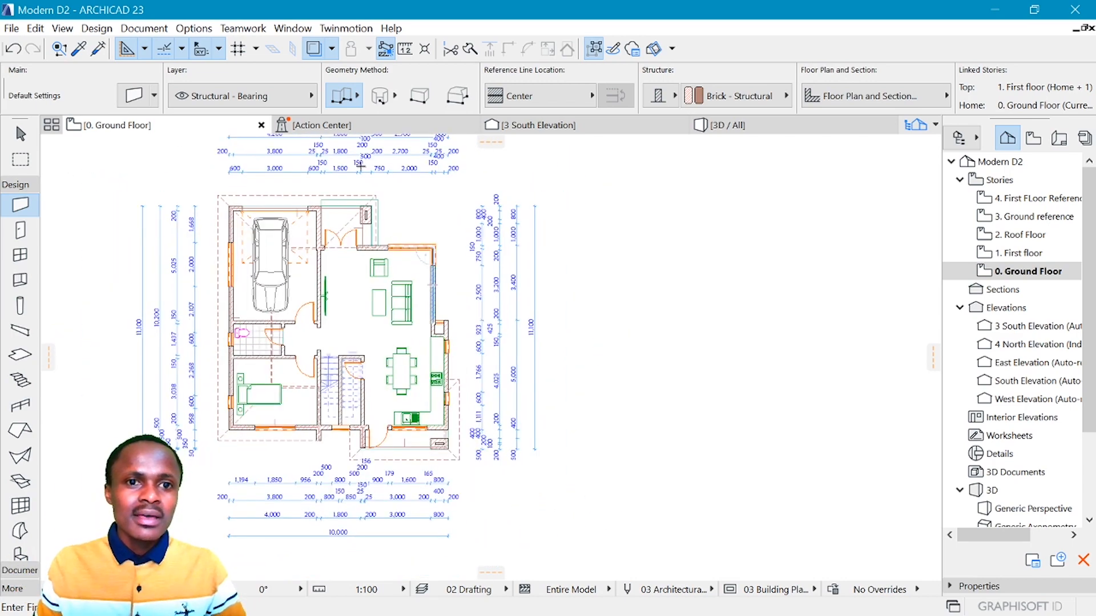
{"action": "scroll", "coordinate": [566, 277], "scroll_direction": "down", "scroll_amount": 3}
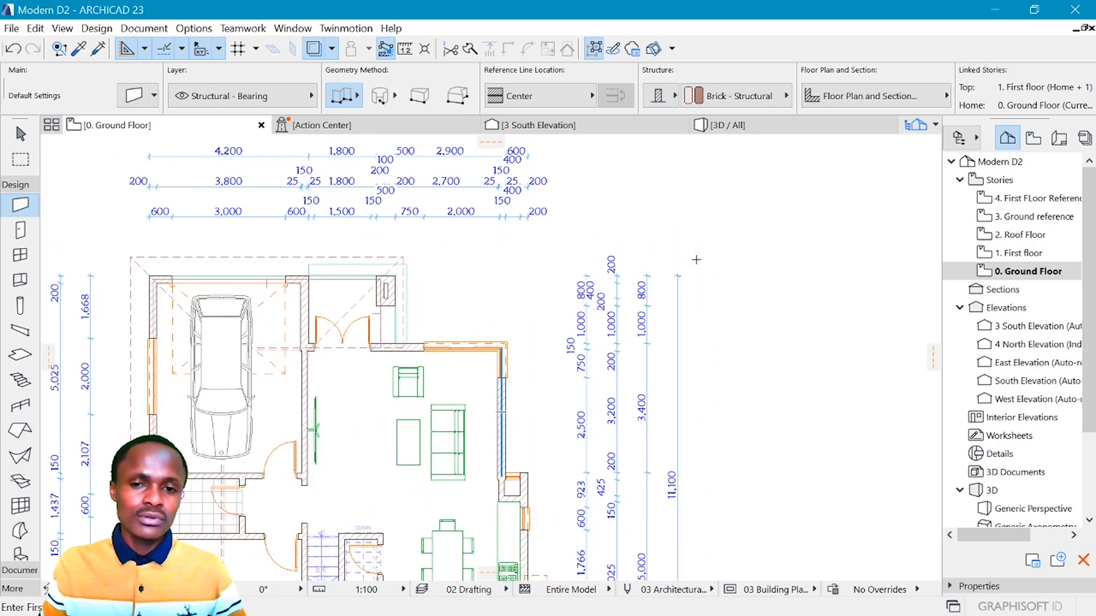
{"action": "scroll", "coordinate": [535, 309], "scroll_direction": "up", "scroll_amount": 2}
{"action": "scroll", "coordinate": [630, 294], "scroll_direction": "down", "scroll_amount": 3}
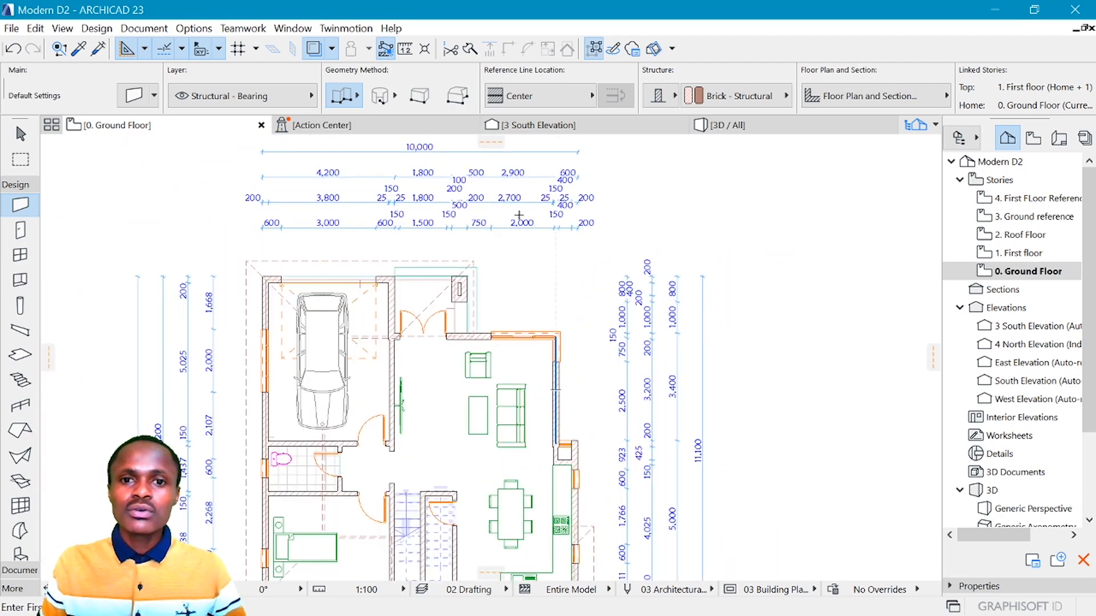
{"action": "scroll", "coordinate": [595, 434], "scroll_direction": "up", "scroll_amount": 5}
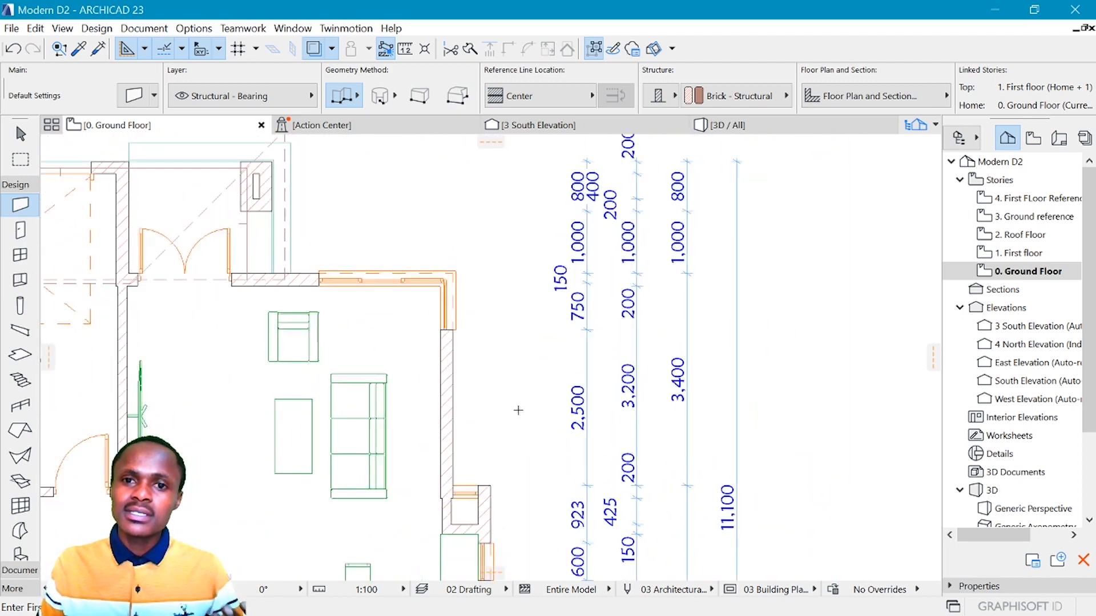
{"action": "scroll", "coordinate": [563, 447], "scroll_direction": "down", "scroll_amount": 5}
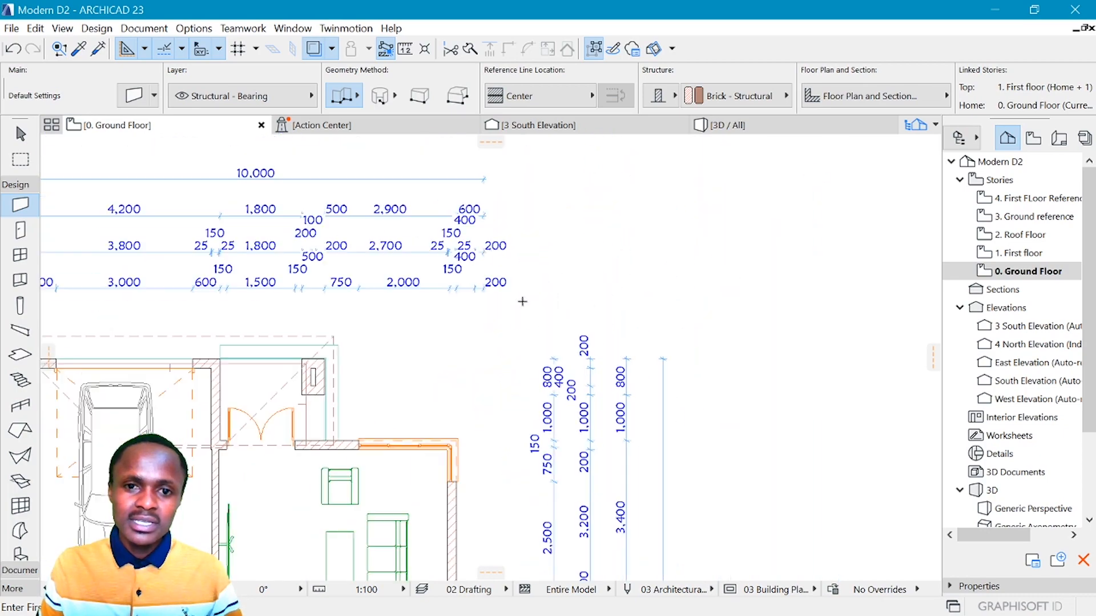
{"action": "scroll", "coordinate": [303, 278], "scroll_direction": "up", "scroll_amount": 4}
{"action": "scroll", "coordinate": [865, 330], "scroll_direction": "down", "scroll_amount": 2}
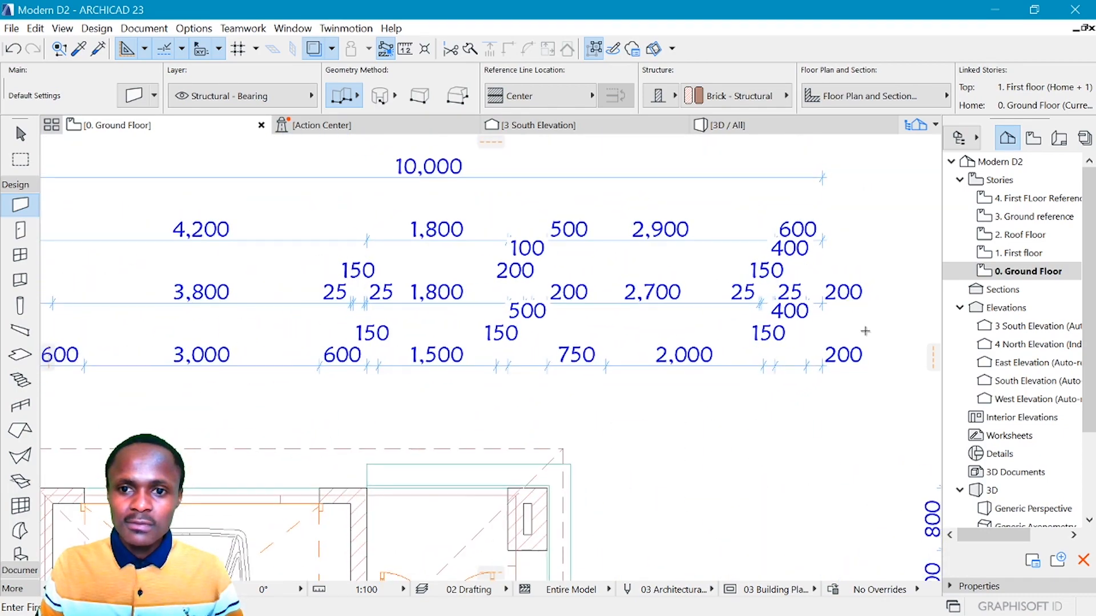
{"action": "scroll", "coordinate": [268, 291], "scroll_direction": "up", "scroll_amount": 1}
{"action": "scroll", "coordinate": [399, 277], "scroll_direction": "down", "scroll_amount": 3}
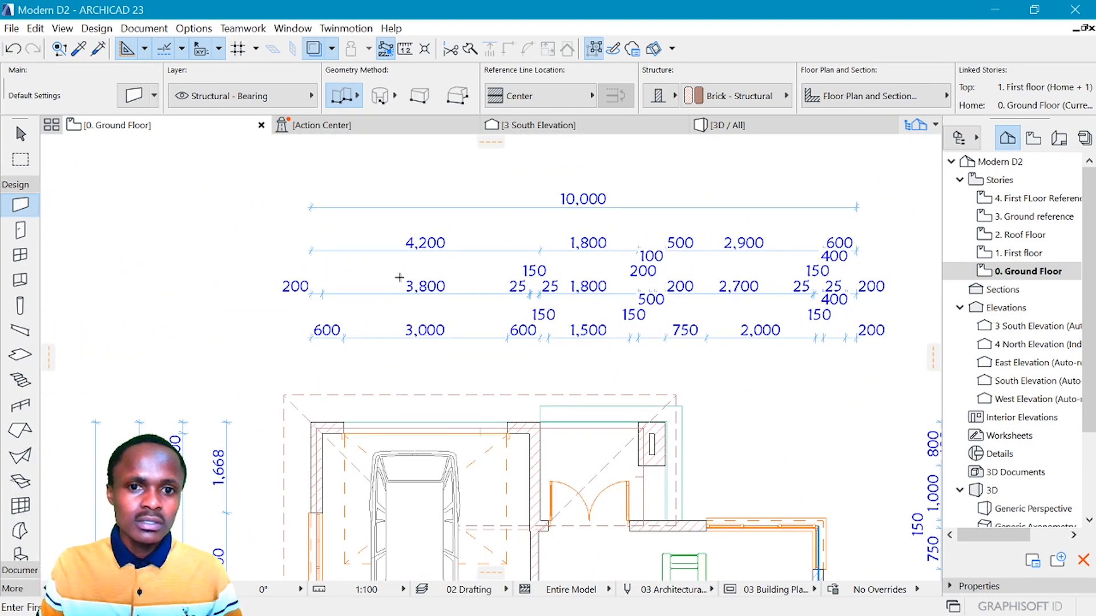
{"action": "scroll", "coordinate": [397, 260], "scroll_direction": "down", "scroll_amount": 2}
{"action": "scroll", "coordinate": [476, 388], "scroll_direction": "up", "scroll_amount": 4}
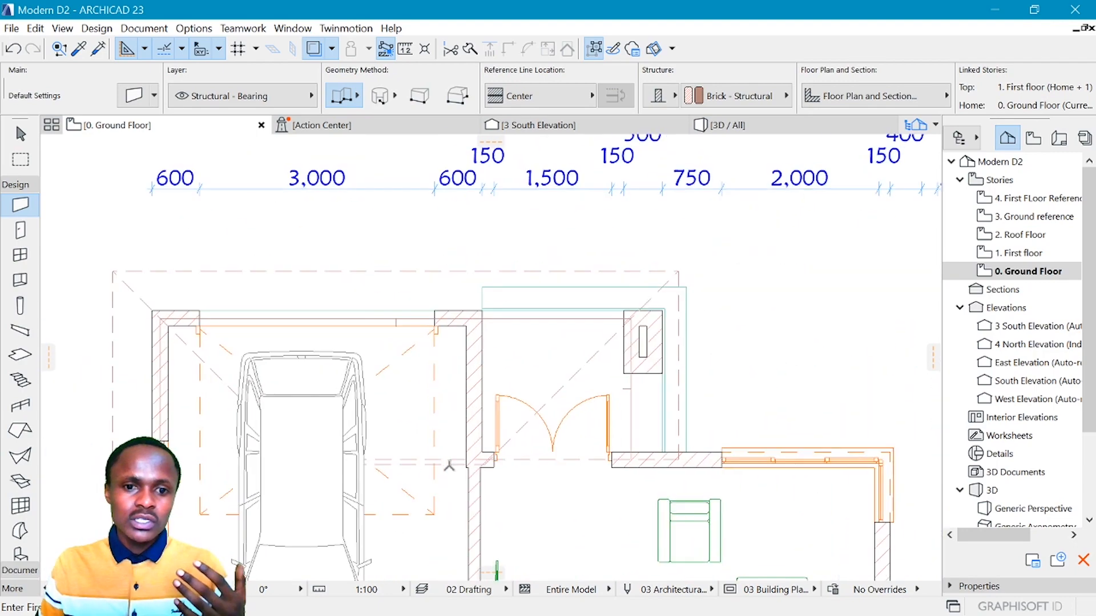
{"action": "scroll", "coordinate": [458, 457], "scroll_direction": "up", "scroll_amount": 2}
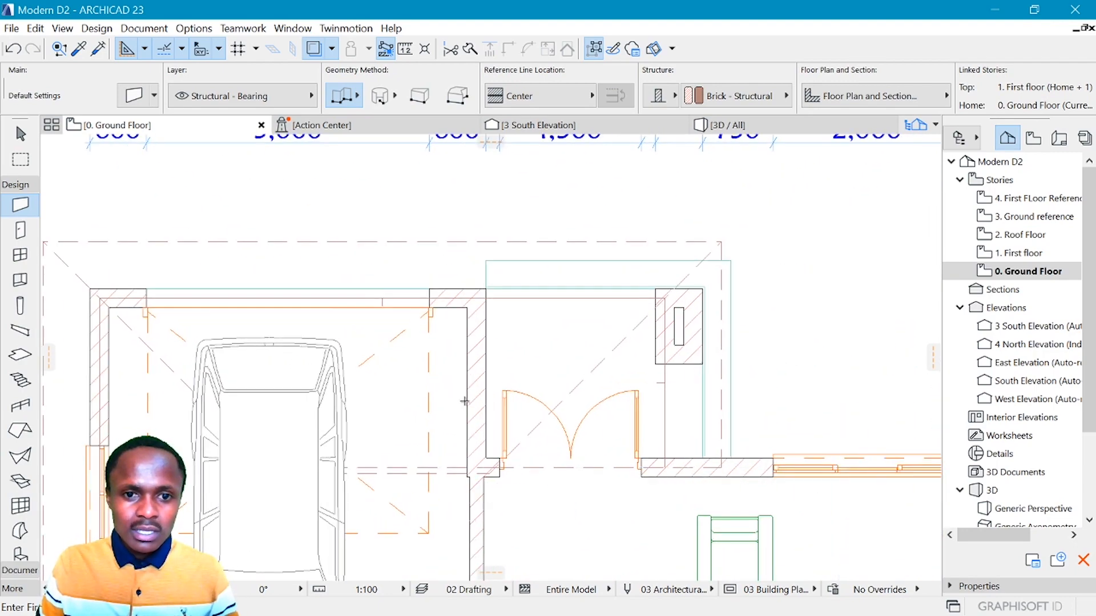
{"action": "scroll", "coordinate": [478, 426], "scroll_direction": "down", "scroll_amount": 2}
{"action": "scroll", "coordinate": [482, 205], "scroll_direction": "down", "scroll_amount": 2}
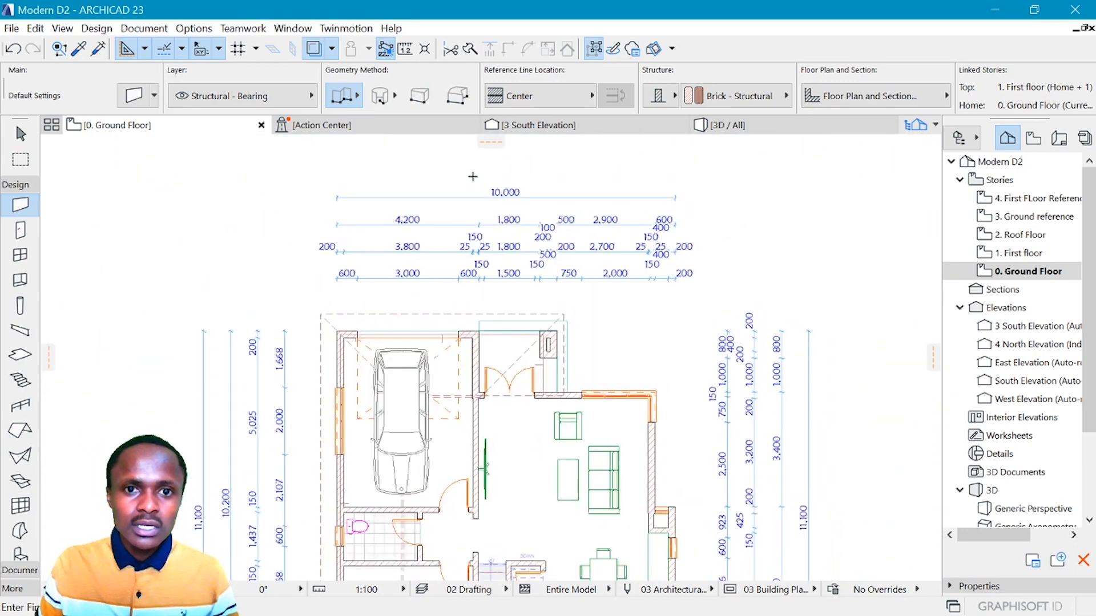
Step: Delete the two inner dimension points splitting the wall between garage and entrance in the second chain above the plan
{"action": "scroll", "coordinate": [485, 280], "scroll_direction": "up", "scroll_amount": 1}
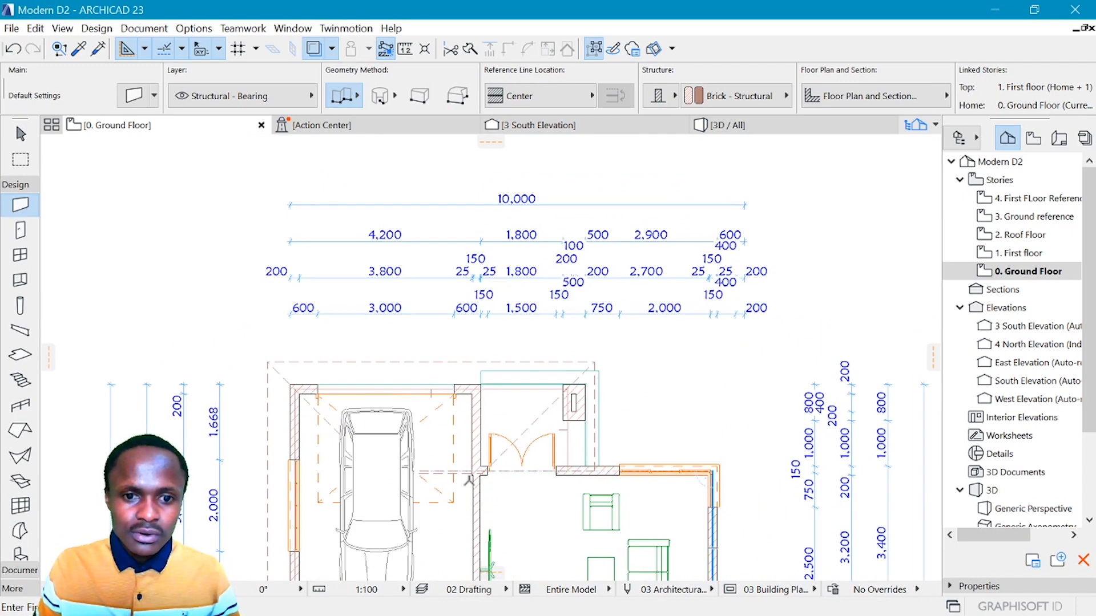
{"action": "scroll", "coordinate": [478, 313], "scroll_direction": "up", "scroll_amount": 5}
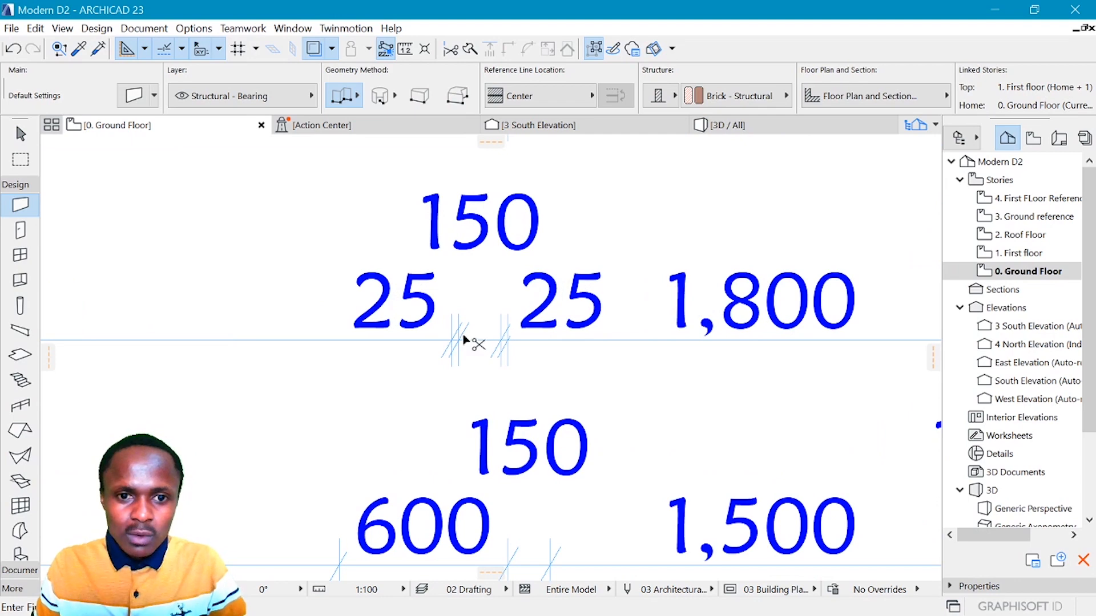
{"action": "left_click", "coordinate": [460, 341]}
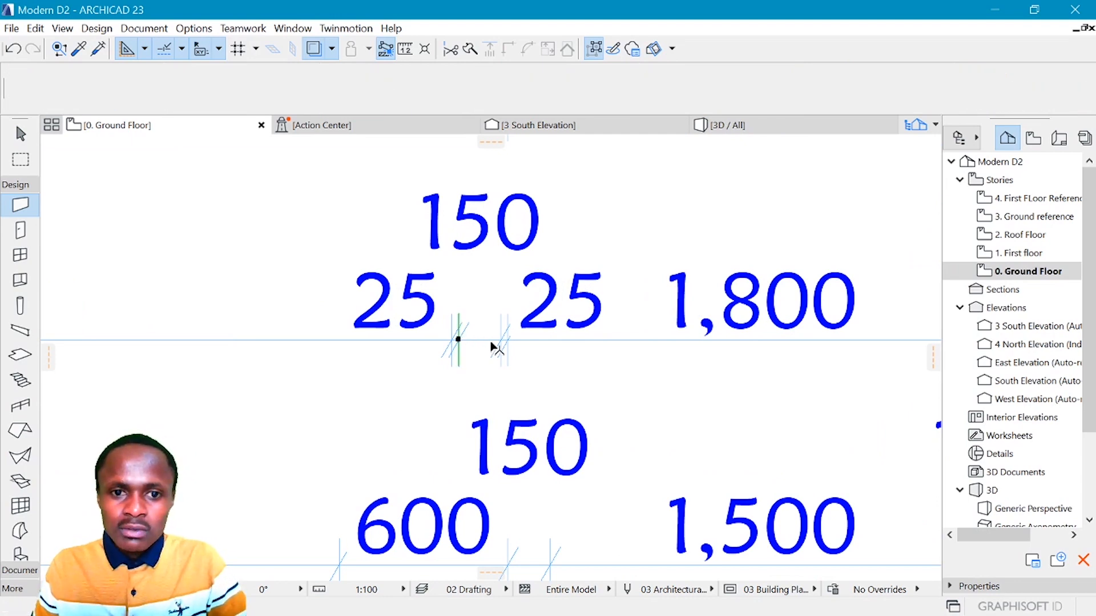
{"action": "left_click", "coordinate": [500, 341], "text": "shift"}
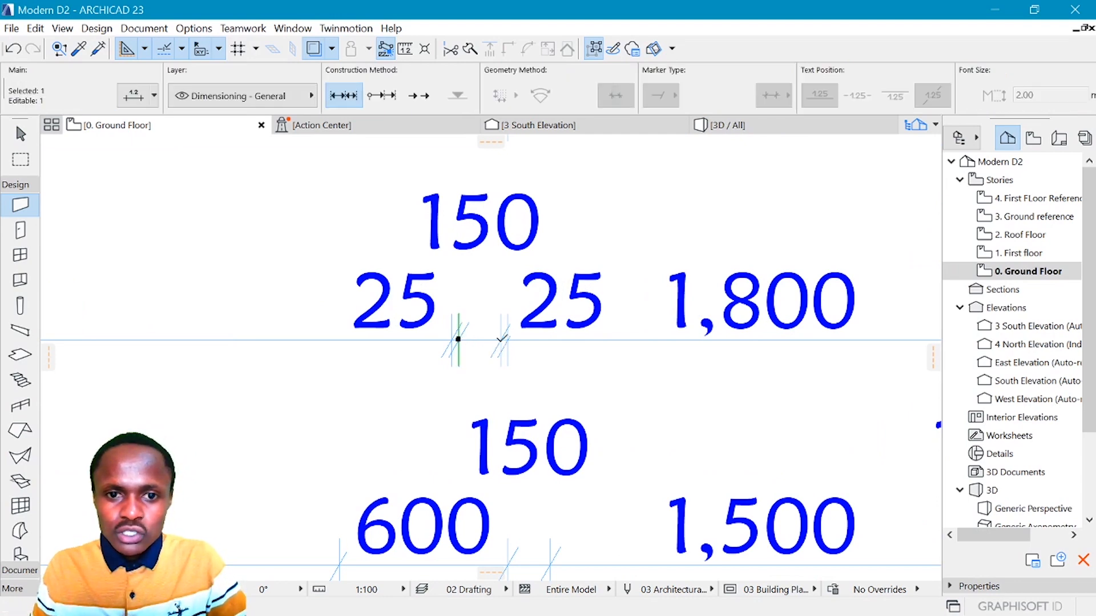
{"action": "key", "text": "Delete"}
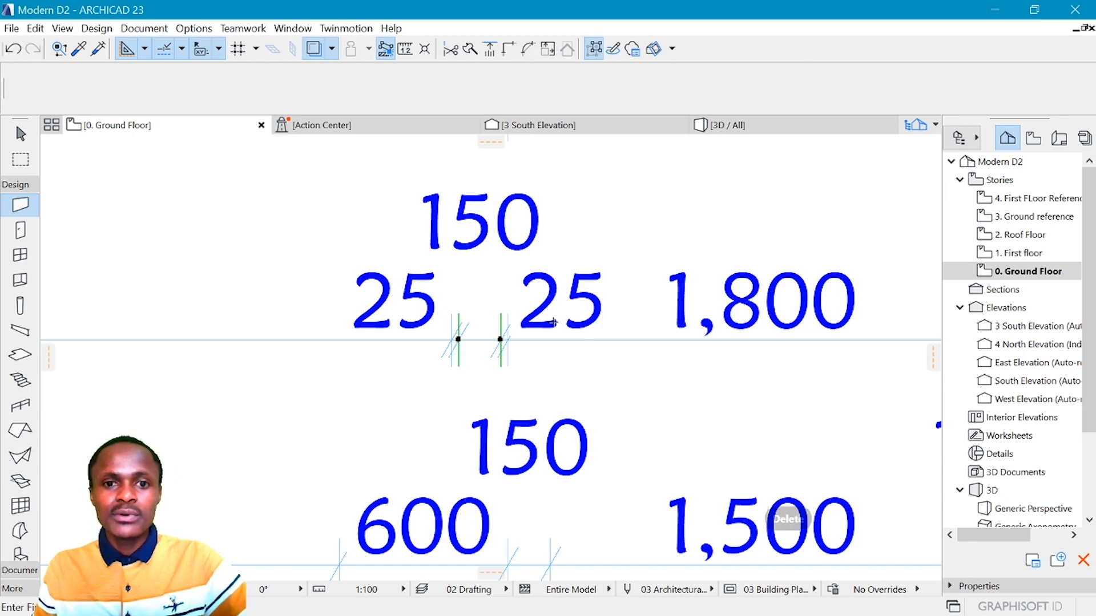
Step: Delete the two inner dimension points splitting the living room's outer side wall in the same chain, just past the 2,700 segment
{"action": "scroll", "coordinate": [358, 265], "scroll_direction": "down", "scroll_amount": 2}
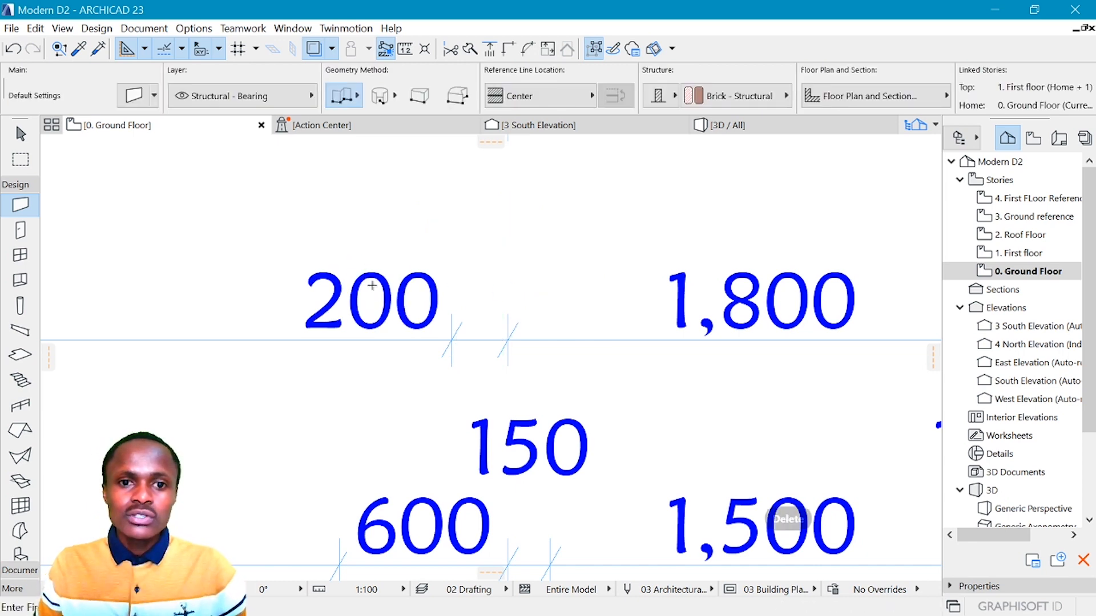
{"action": "scroll", "coordinate": [370, 330], "scroll_direction": "down", "scroll_amount": 3}
{"action": "scroll", "coordinate": [370, 330], "scroll_direction": "down", "scroll_amount": 1}
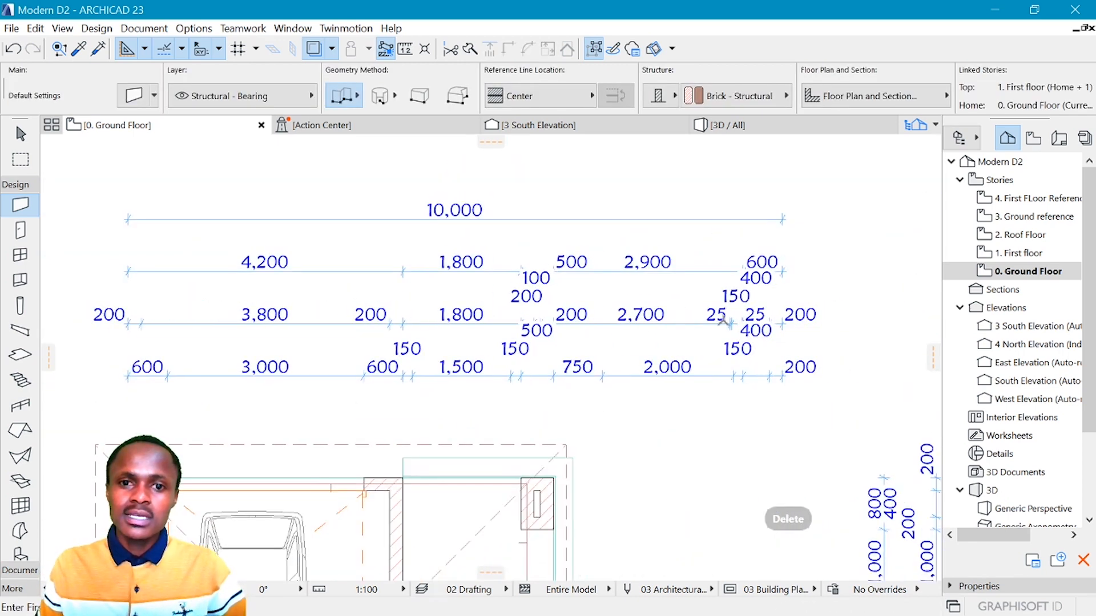
{"action": "scroll", "coordinate": [742, 323], "scroll_direction": "up", "scroll_amount": 4}
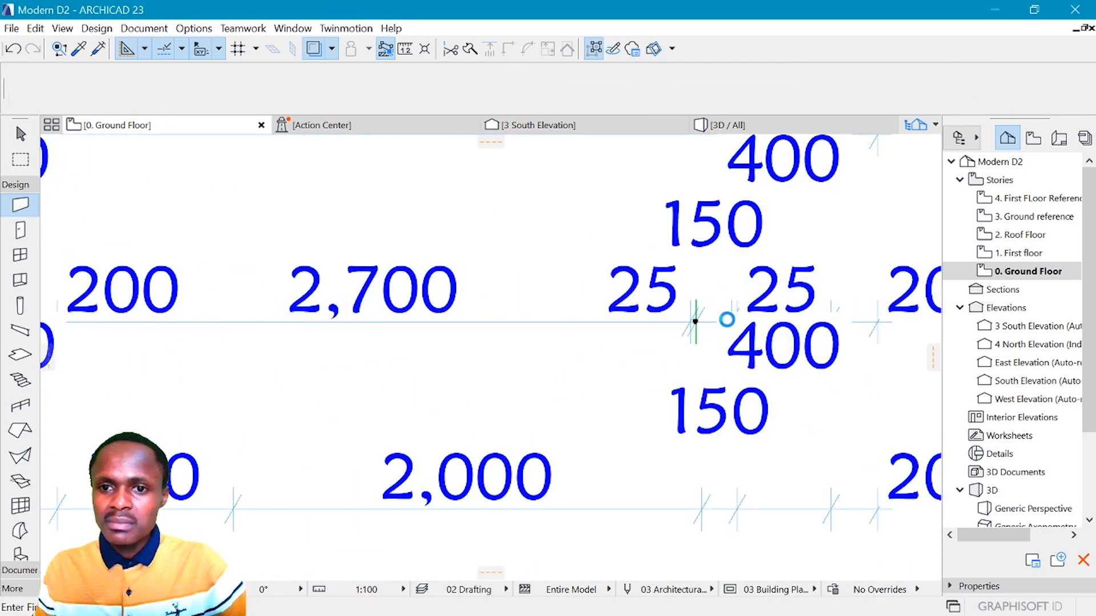
{"action": "key", "text": "Delete"}
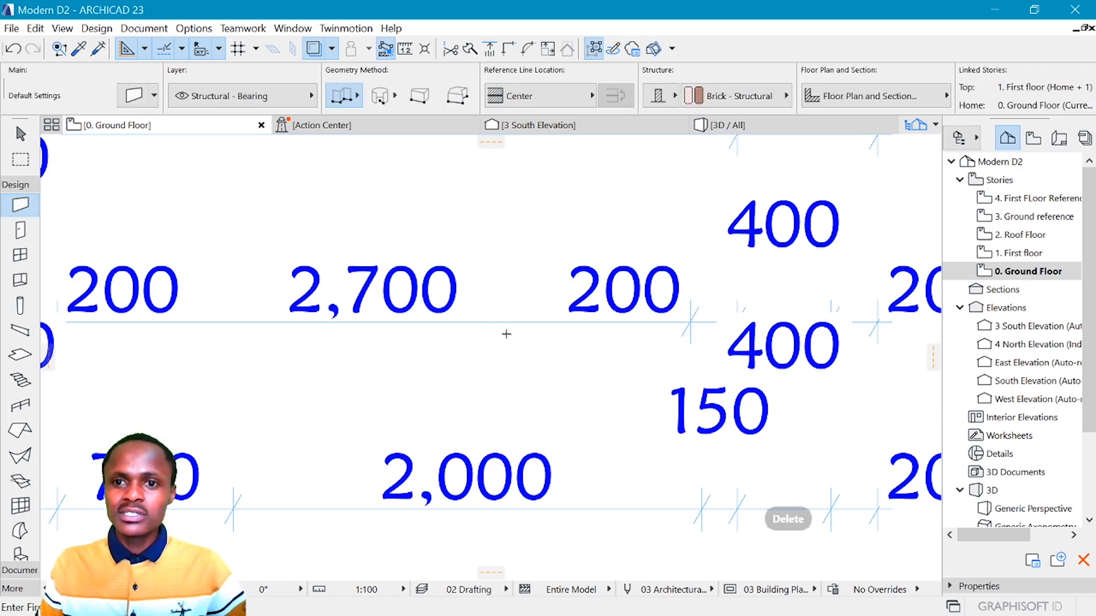
Step: Enclose the ground floor plan and all its exterior dimensions in a rectangular marquee and select all walls inside it
{"action": "scroll", "coordinate": [507, 334], "scroll_direction": "down", "scroll_amount": 10}
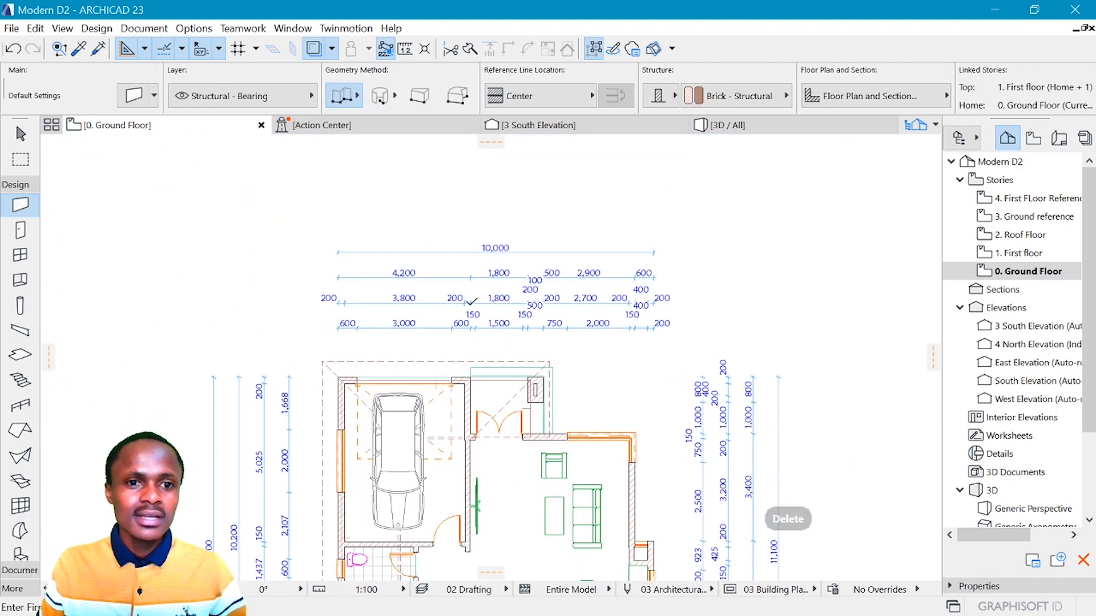
{"action": "scroll", "coordinate": [471, 301], "scroll_direction": "up", "scroll_amount": 2}
{"action": "scroll", "coordinate": [456, 227], "scroll_direction": "down", "scroll_amount": 3}
{"action": "scroll", "coordinate": [574, 316], "scroll_direction": "up", "scroll_amount": 1}
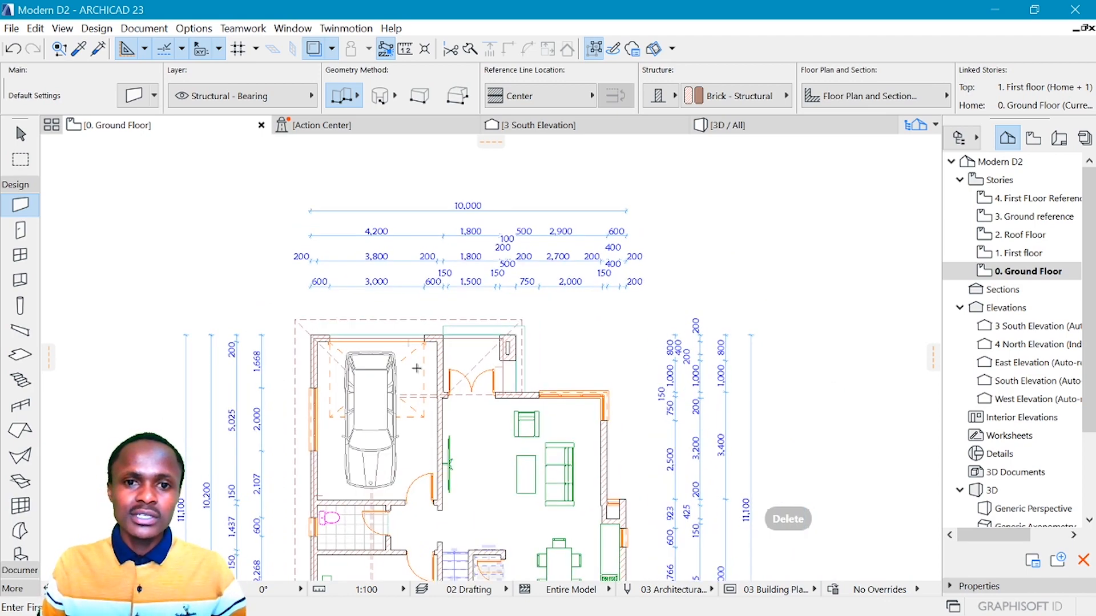
{"action": "scroll", "coordinate": [542, 279], "scroll_direction": "down", "scroll_amount": 3}
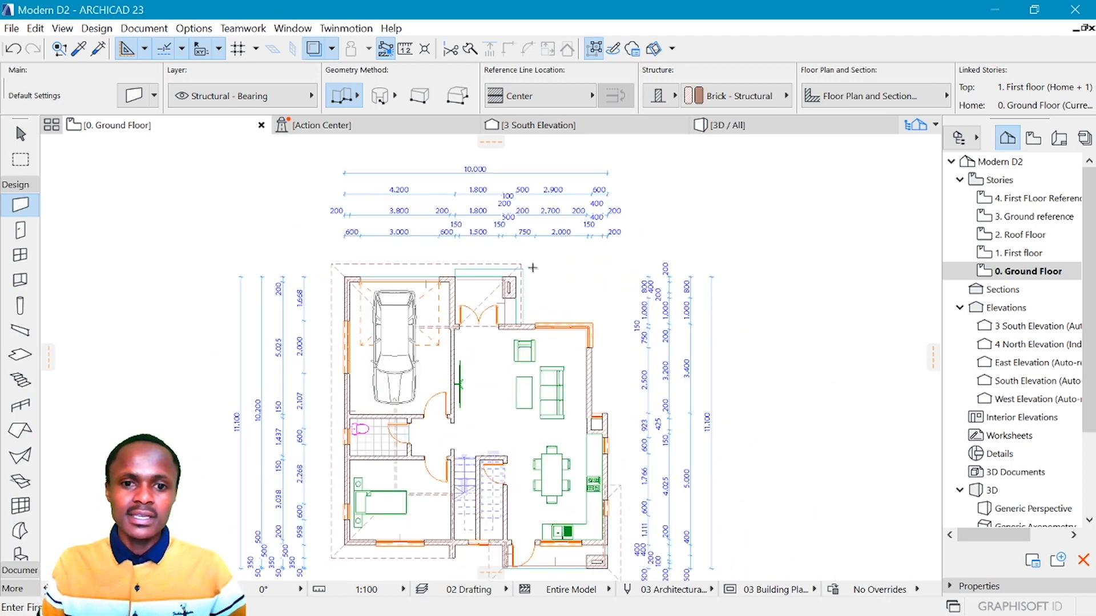
{"action": "scroll", "coordinate": [511, 246], "scroll_direction": "down", "scroll_amount": 1}
{"action": "scroll", "coordinate": [504, 201], "scroll_direction": "down", "scroll_amount": 2}
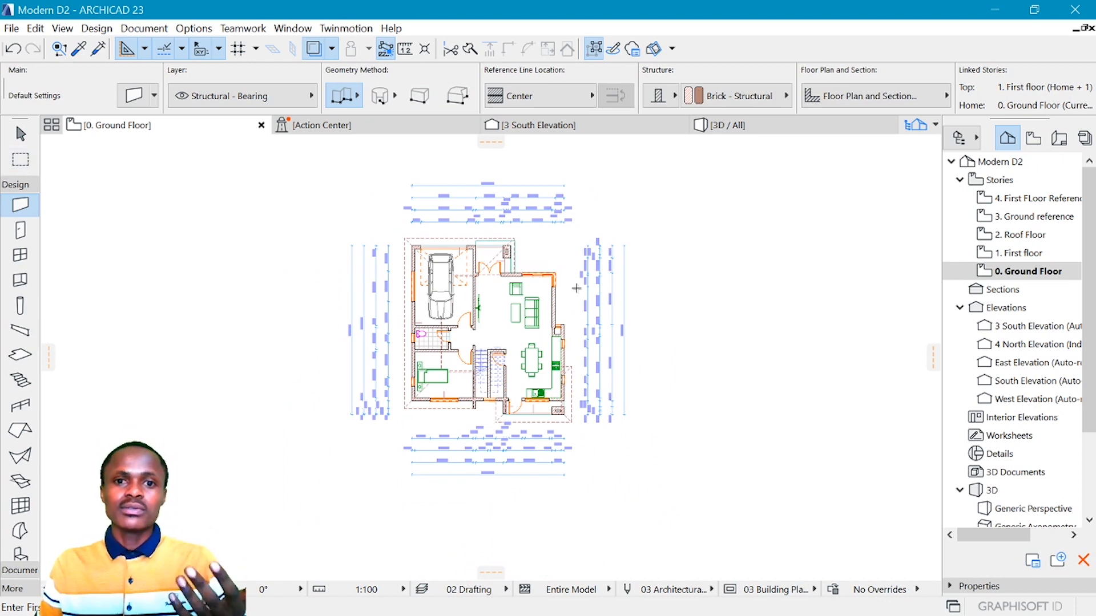
{"action": "left_click", "coordinate": [20, 160]}
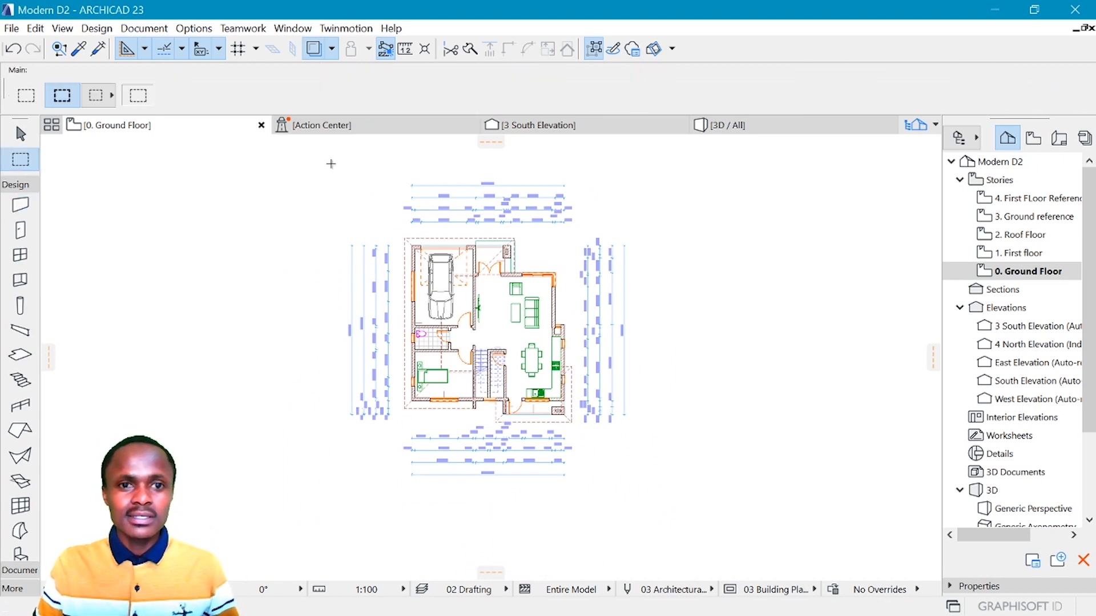
{"action": "left_click_drag", "start_coordinate": [331, 164], "coordinate": [644, 500]}
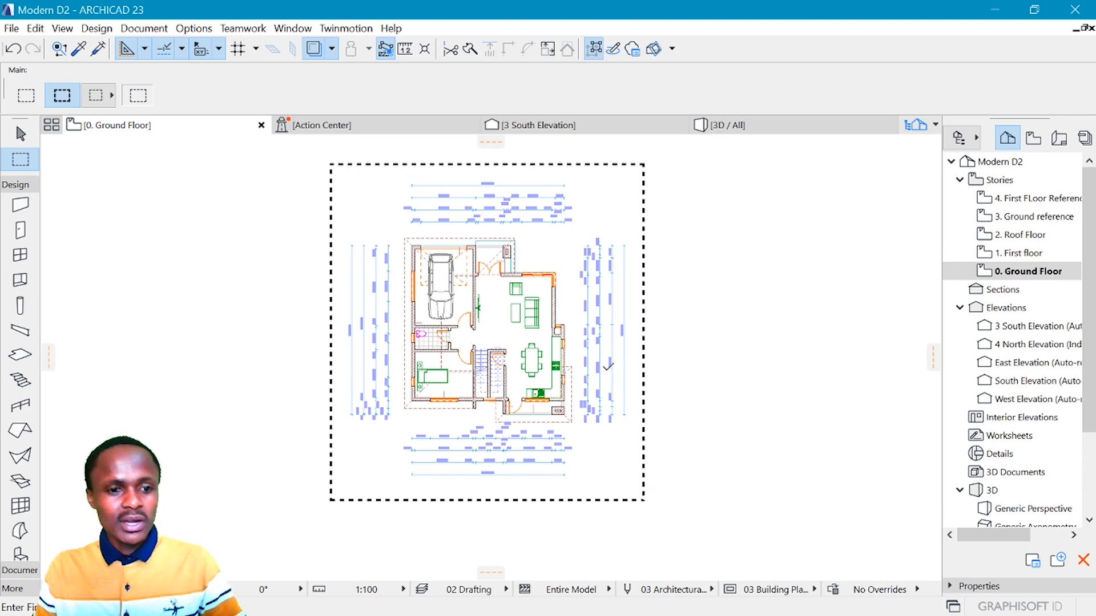
{"action": "left_click", "coordinate": [21, 206]}
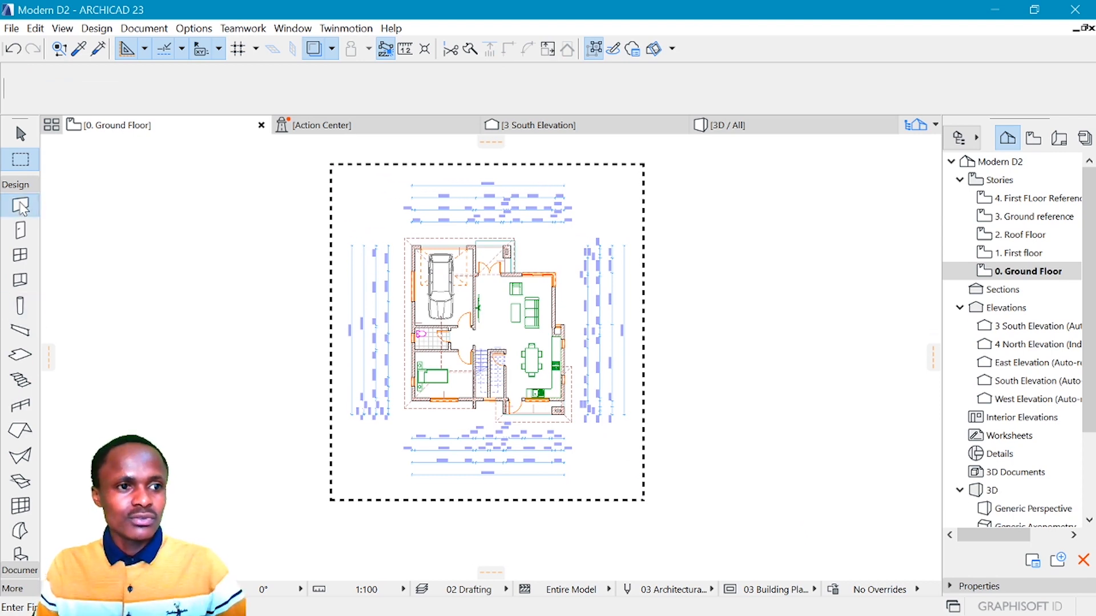
{"action": "key", "text": "ctrl+a"}
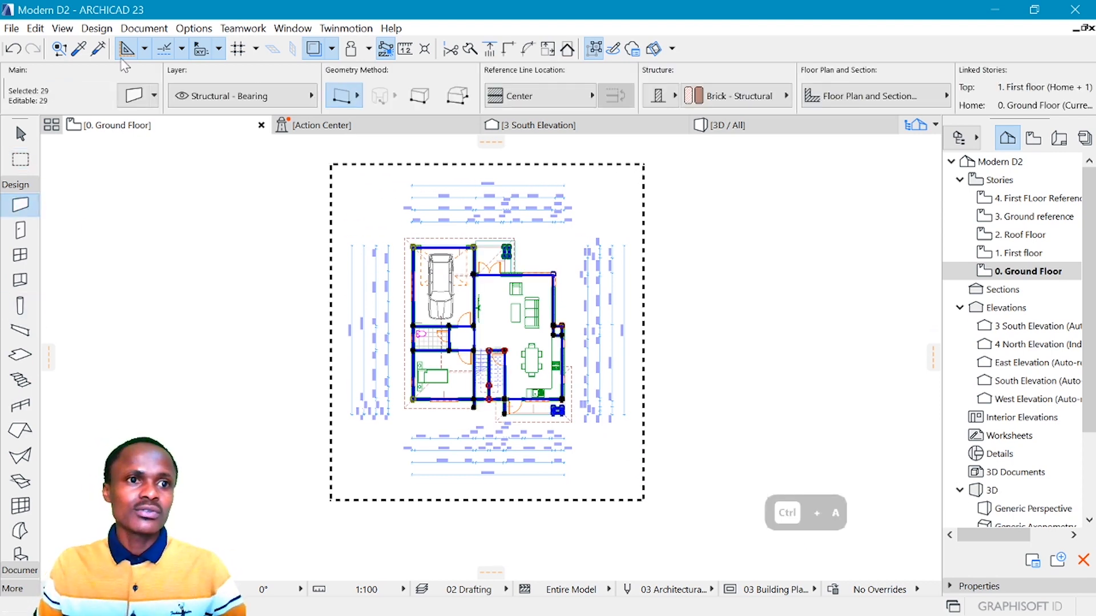
Step: Start automatic interior dimensioning of the selected walls, using column endpoints and only the outer faces of walls and slabs
{"action": "left_click", "coordinate": [132, 31]}
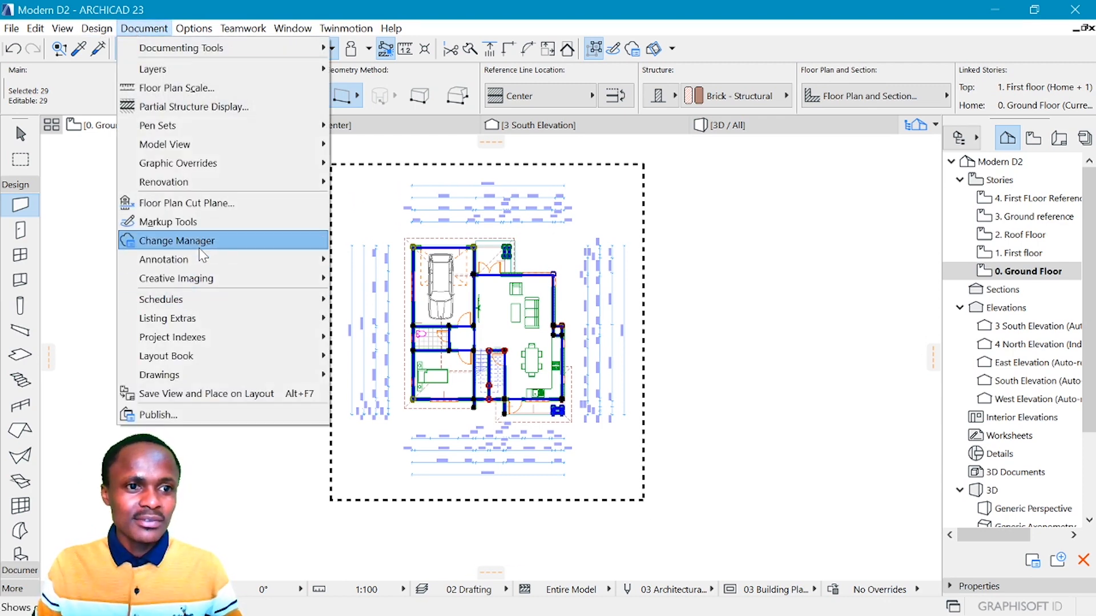
{"action": "mouse_move", "coordinate": [201, 258]}
{"action": "mouse_move", "coordinate": [413, 303]}
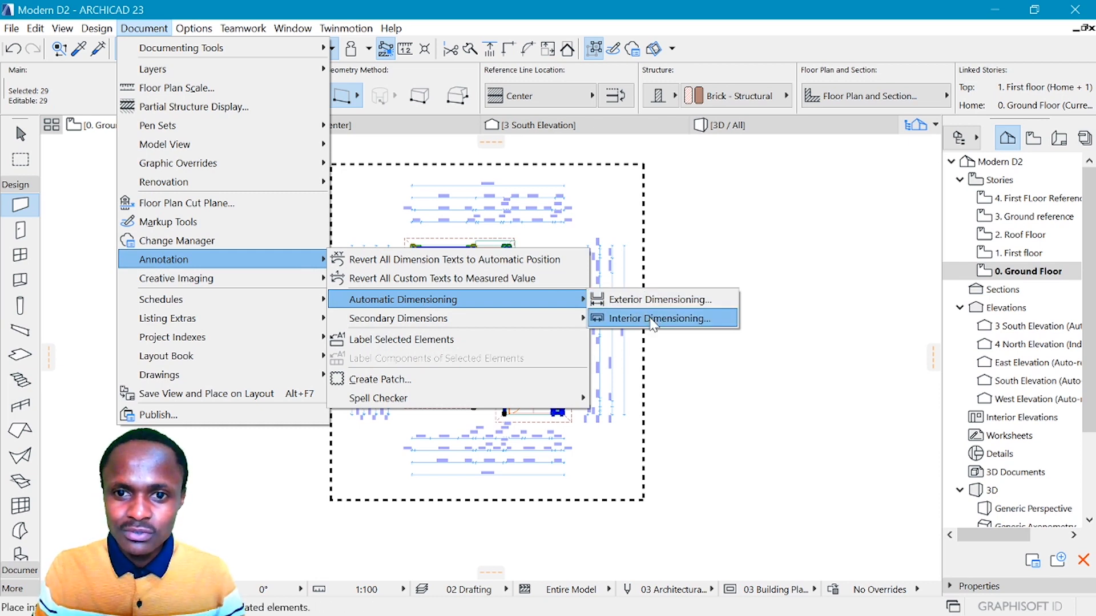
{"action": "left_click", "coordinate": [653, 320]}
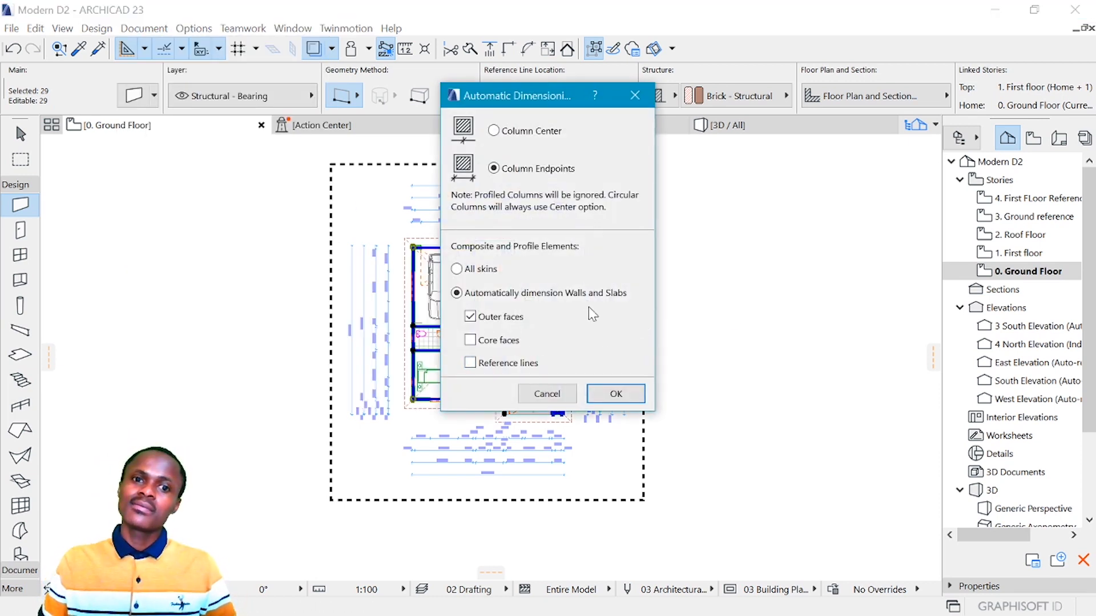
{"action": "left_click", "coordinate": [619, 403]}
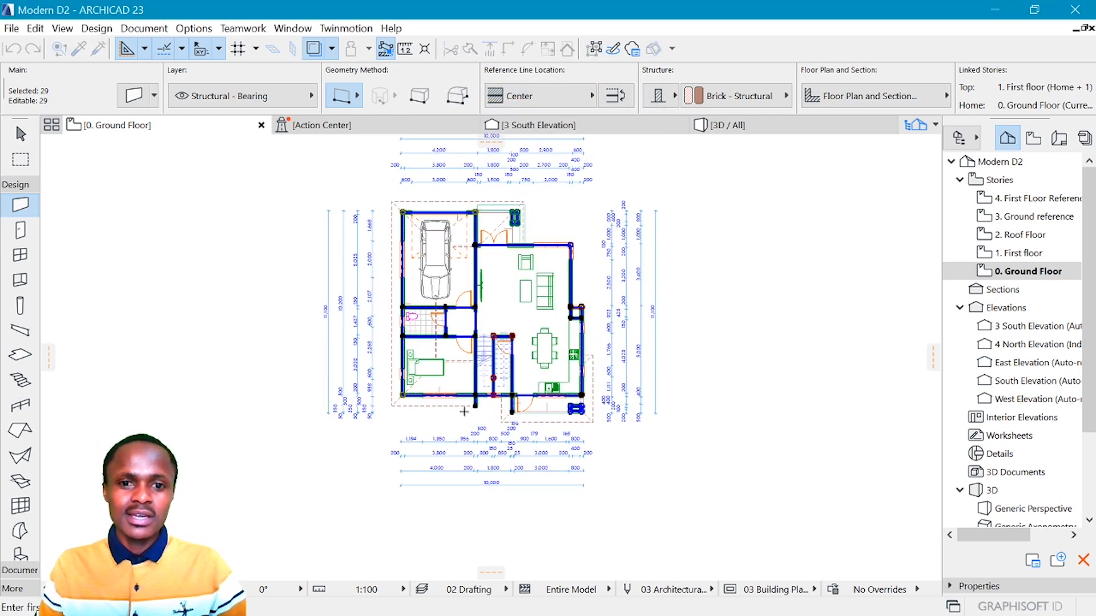
Step: Draw a vertical section line through the entrance, living room and stair area and place the interior dimension chain along it
{"action": "scroll", "coordinate": [421, 257], "scroll_direction": "down", "scroll_amount": 2}
{"action": "scroll", "coordinate": [480, 220], "scroll_direction": "up", "scroll_amount": 2}
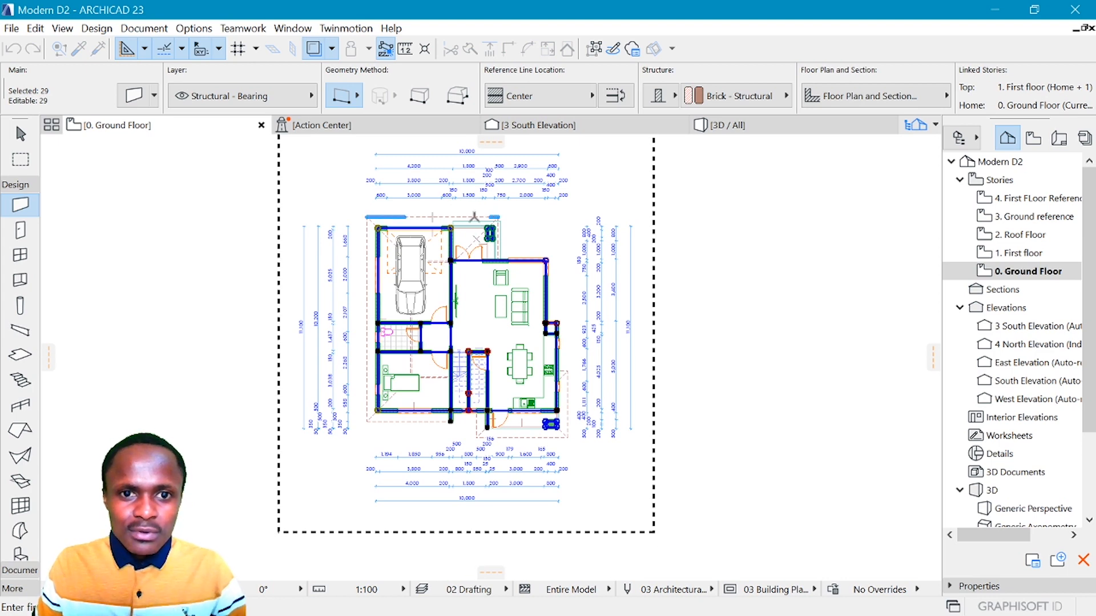
{"action": "left_click", "coordinate": [474, 216]}
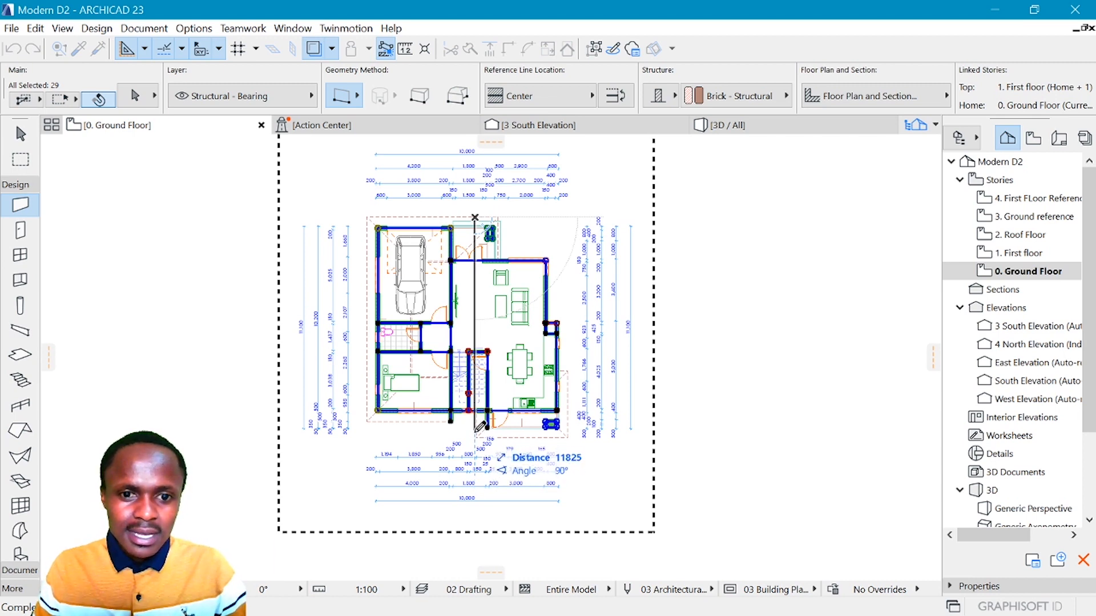
{"action": "left_click", "coordinate": [475, 436]}
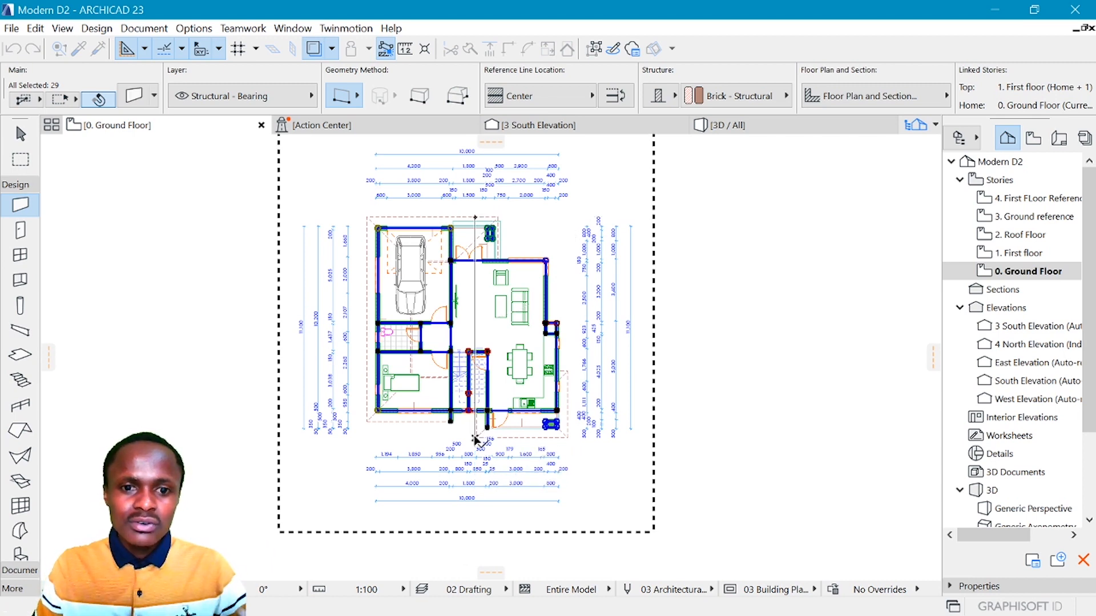
{"action": "scroll", "coordinate": [483, 339], "scroll_direction": "up", "scroll_amount": 3}
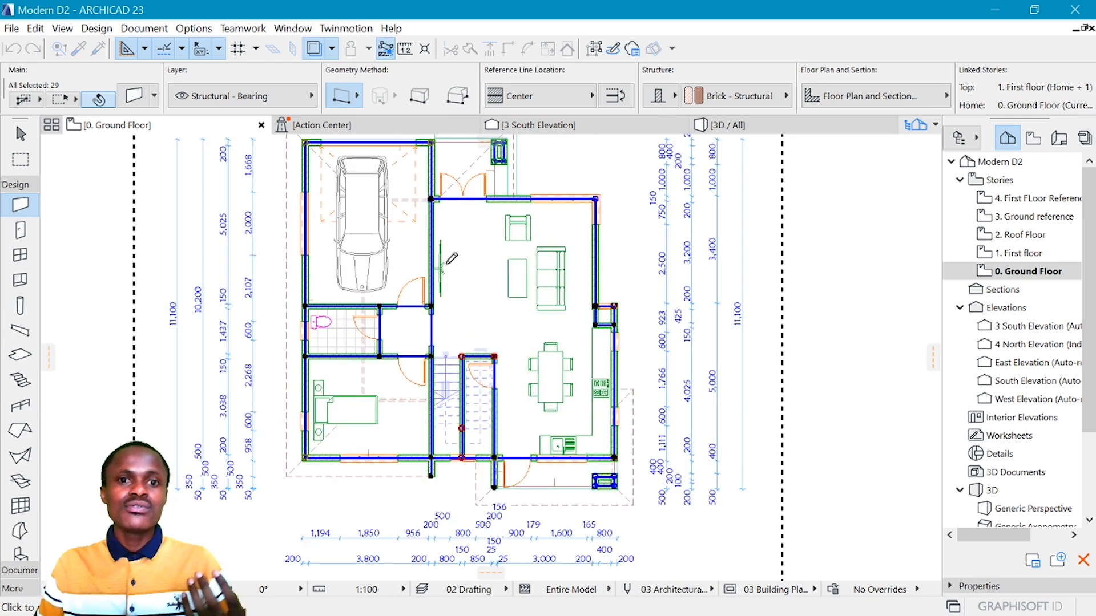
{"action": "left_click", "coordinate": [477, 265]}
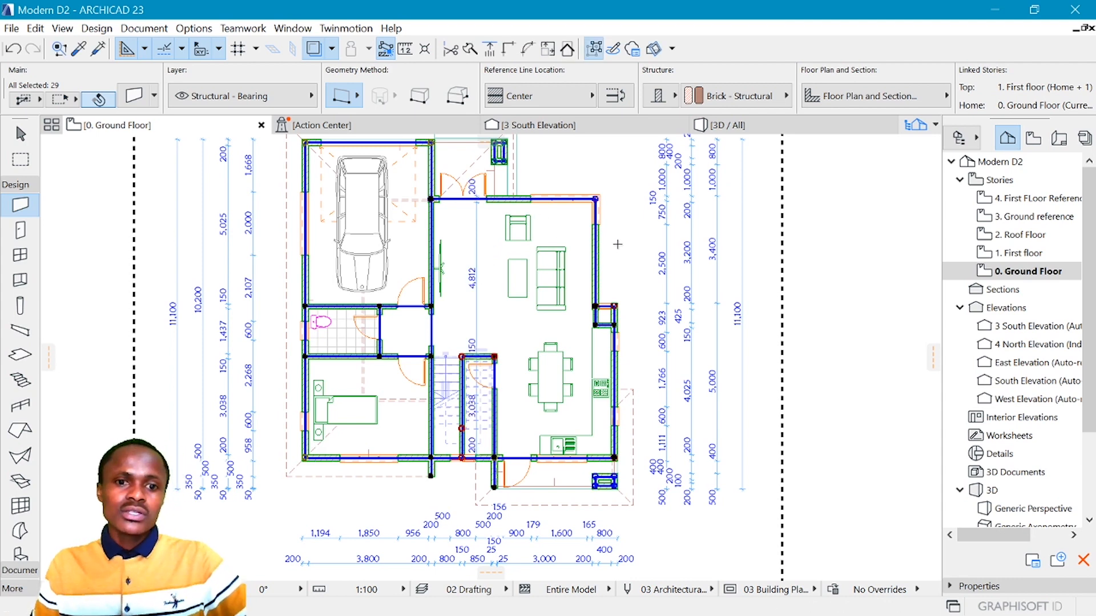
{"action": "key", "text": "Escape"}
Step: Select the new interior dimension chain and extend it to include the outer and inner faces of the garage's front wall
{"action": "scroll", "coordinate": [523, 327], "scroll_direction": "up", "scroll_amount": 2}
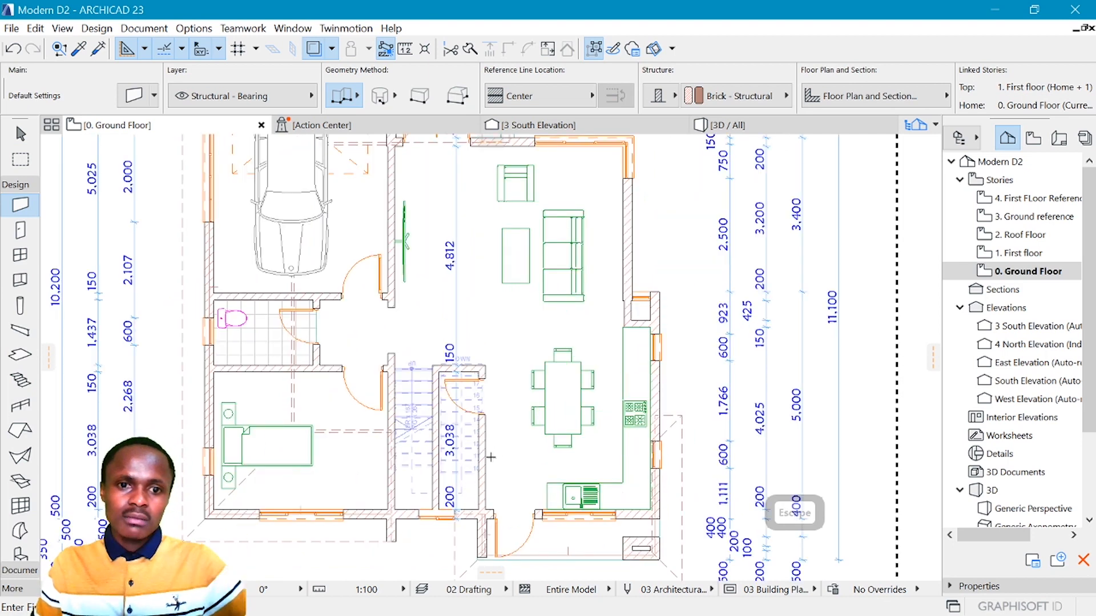
{"action": "scroll", "coordinate": [453, 495], "scroll_direction": "down", "scroll_amount": 1}
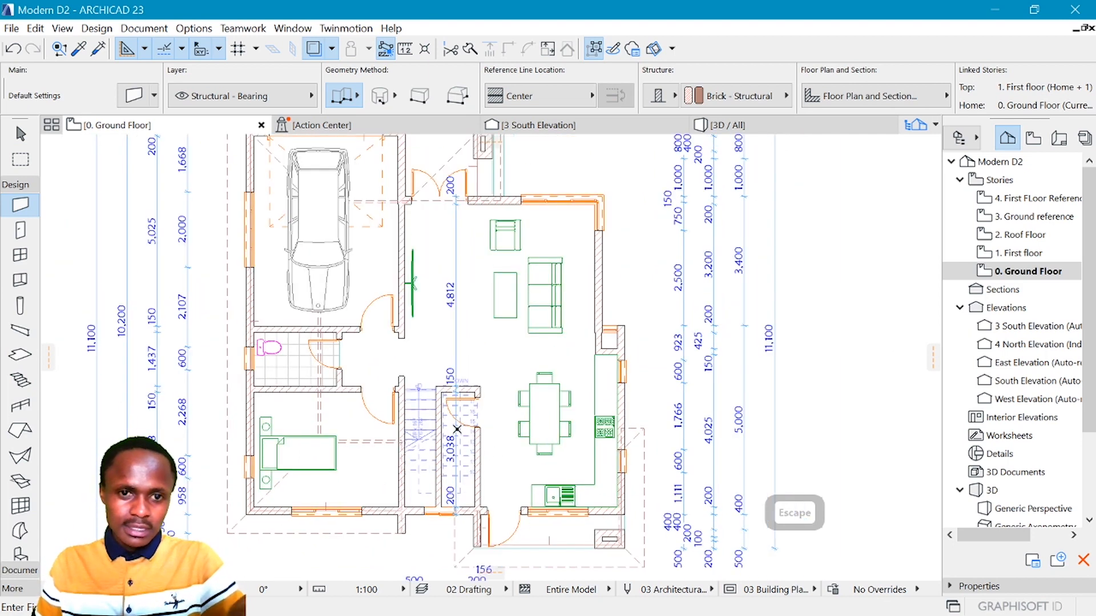
{"action": "scroll", "coordinate": [457, 429], "scroll_direction": "down", "scroll_amount": 2}
{"action": "scroll", "coordinate": [452, 373], "scroll_direction": "up", "scroll_amount": 2}
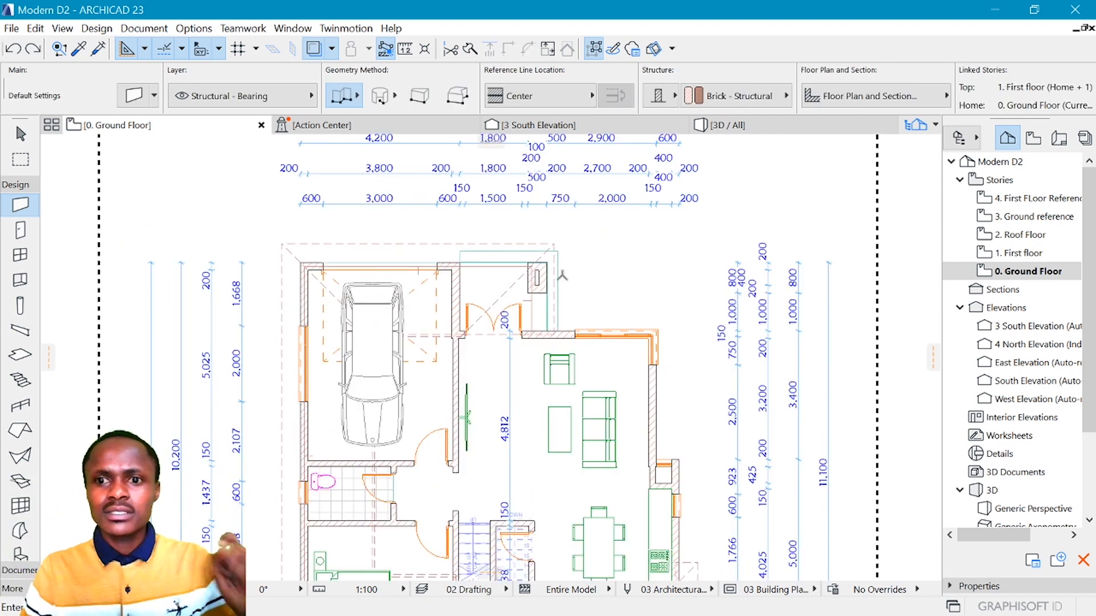
{"action": "key", "text": "shift"}
{"action": "left_click", "coordinate": [509, 383], "text": "shift"}
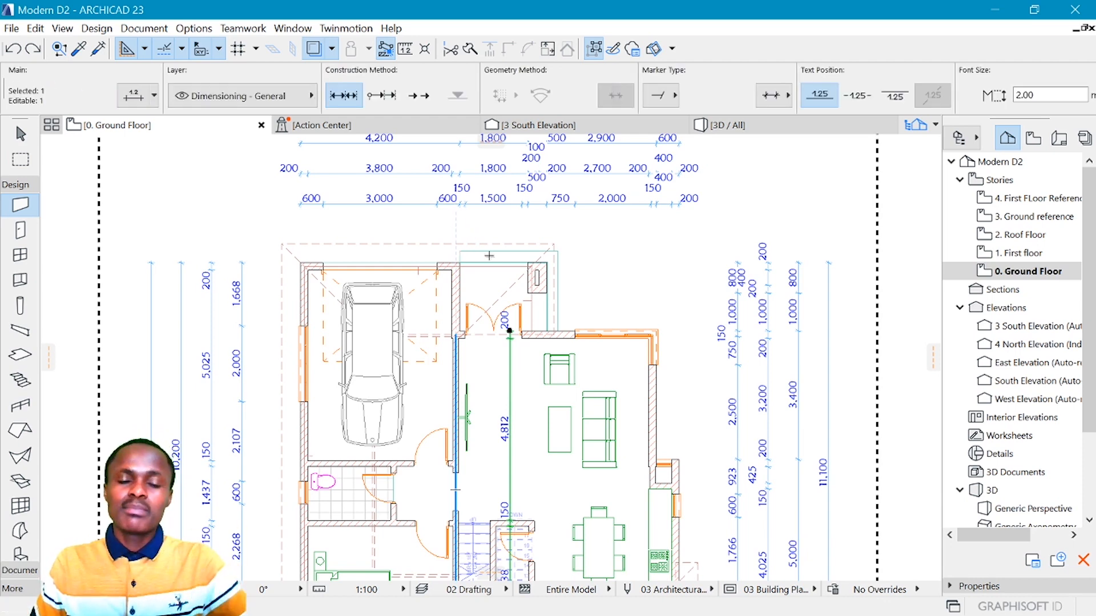
{"action": "scroll", "coordinate": [496, 283], "scroll_direction": "up", "scroll_amount": 5}
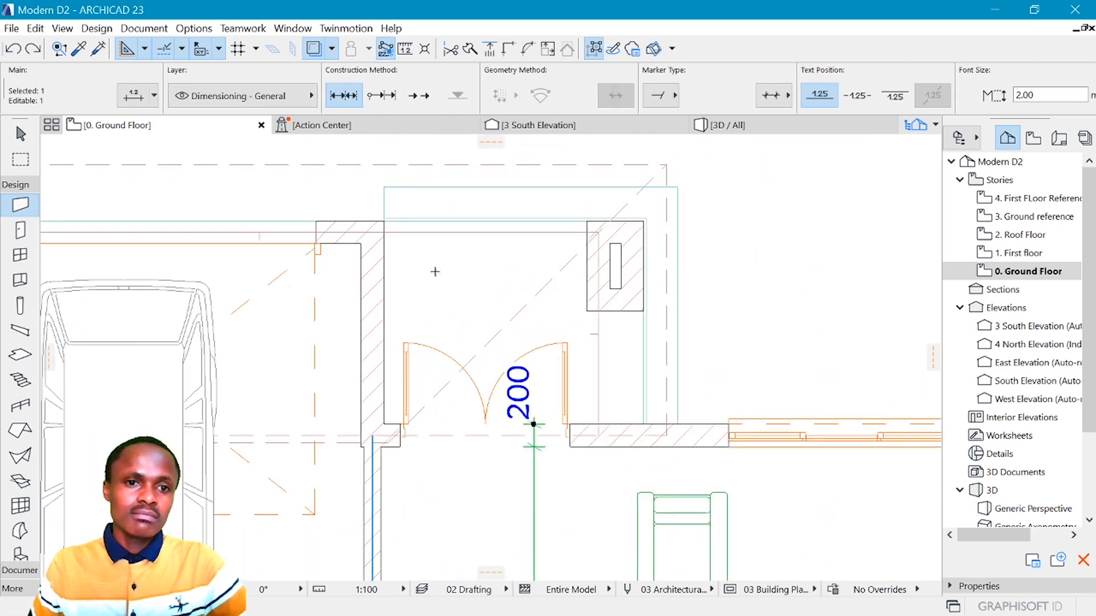
{"action": "left_click", "coordinate": [339, 223]}
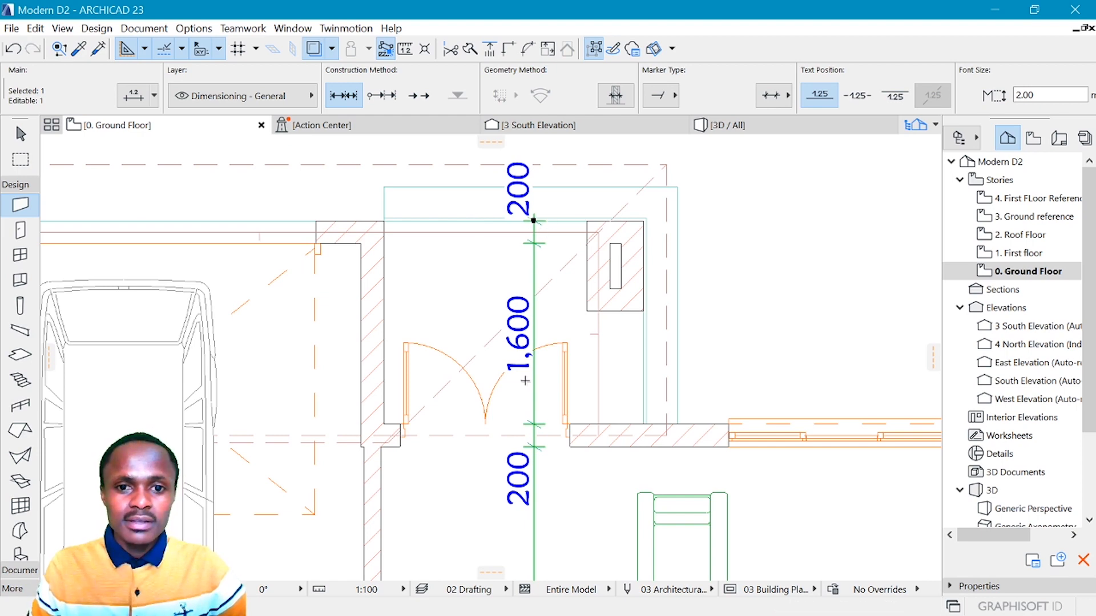
{"action": "scroll", "coordinate": [359, 231], "scroll_direction": "down", "scroll_amount": 6}
{"action": "key", "text": "Escape"}
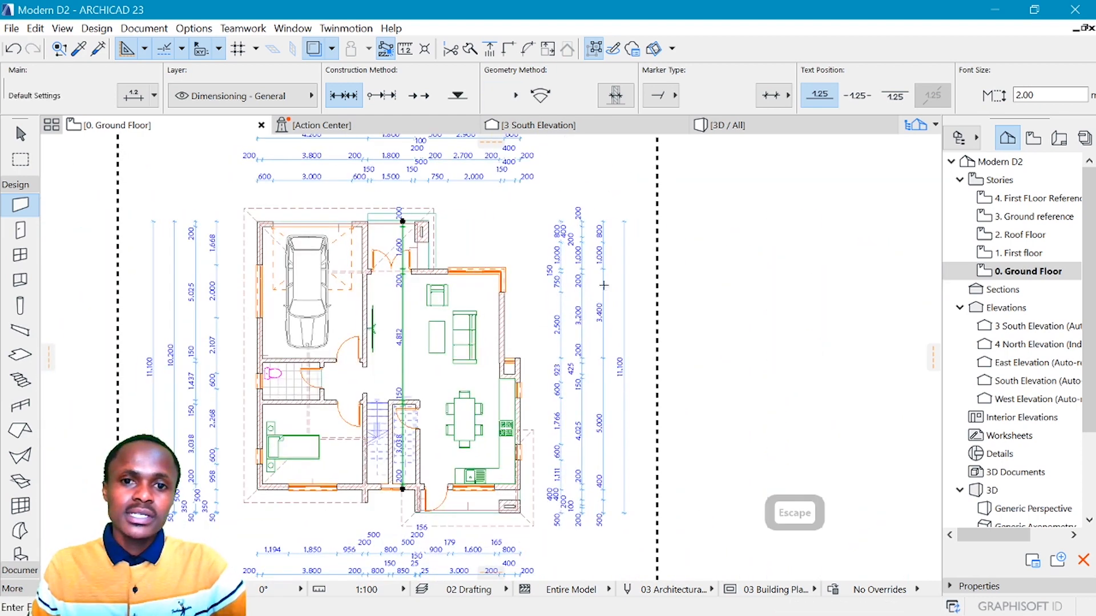
Step: Add both ends of the wall opening between the hallway and the living room to the interior dimension chain
{"action": "scroll", "coordinate": [557, 368], "scroll_direction": "up", "scroll_amount": 2}
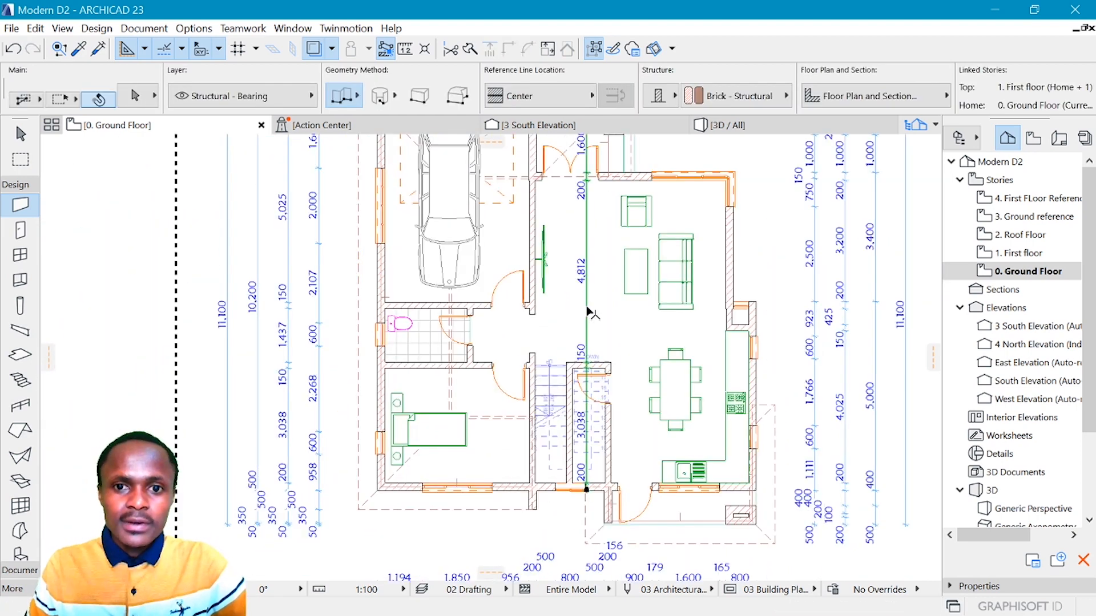
{"action": "left_click", "coordinate": [579, 313]}
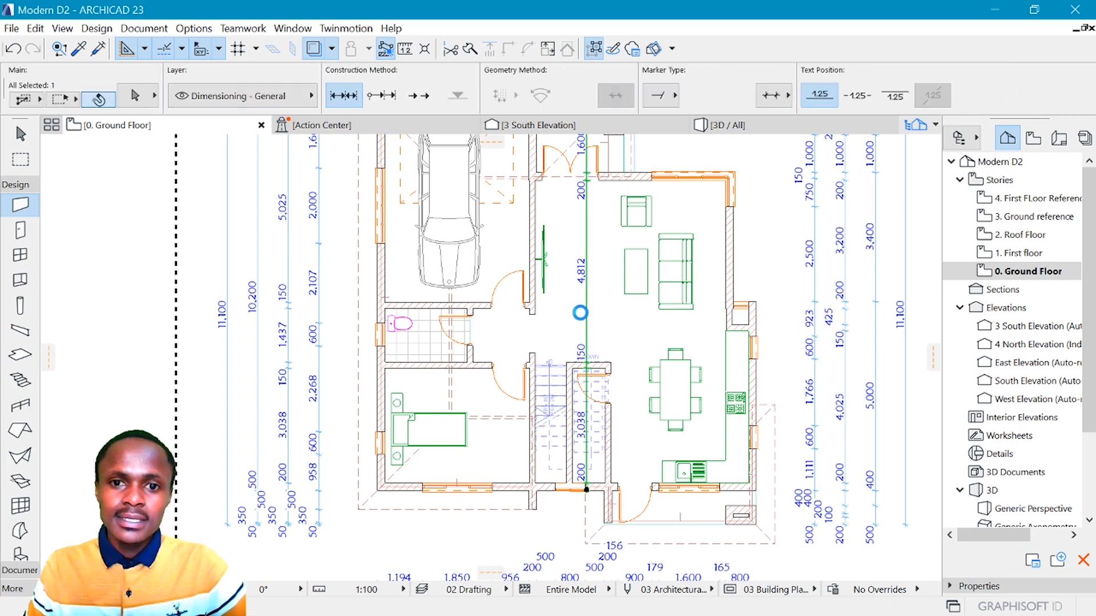
{"action": "scroll", "coordinate": [579, 313], "scroll_direction": "up", "scroll_amount": 4}
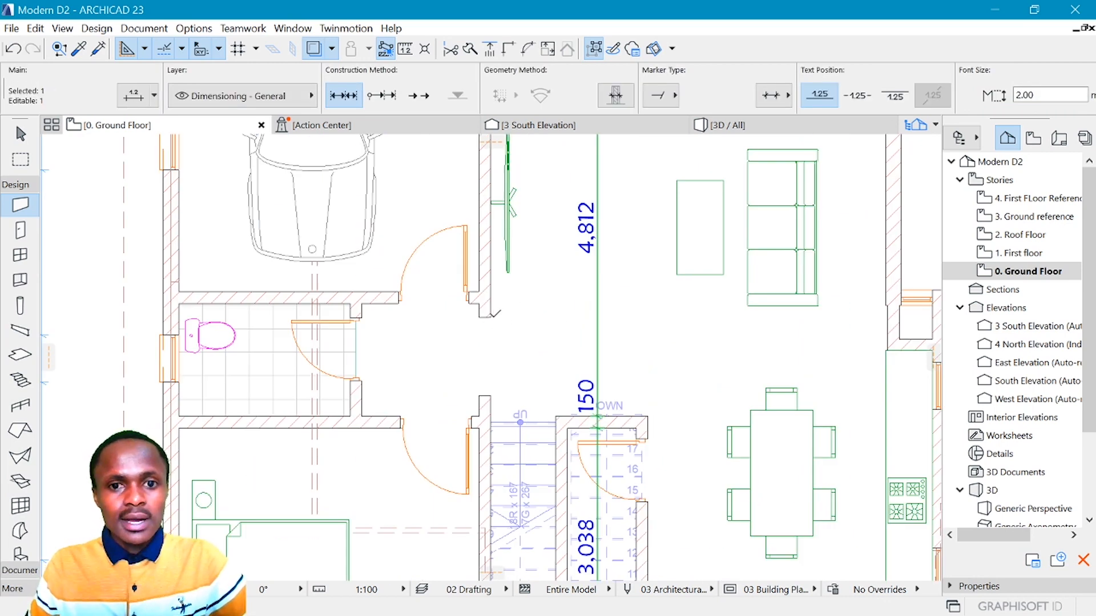
{"action": "left_click", "coordinate": [494, 314]}
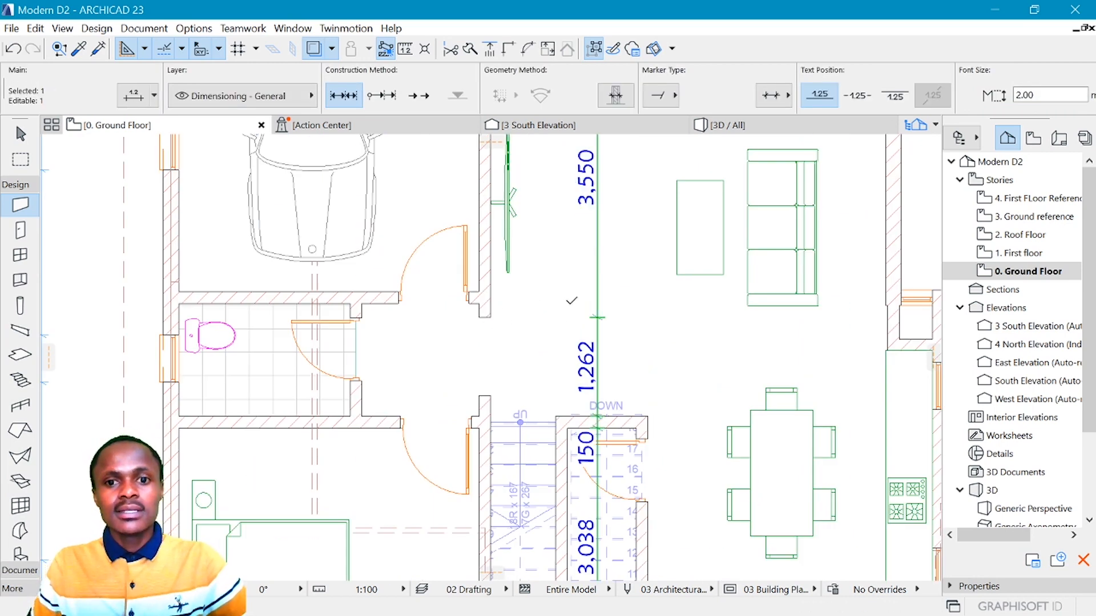
{"action": "left_click", "coordinate": [491, 395]}
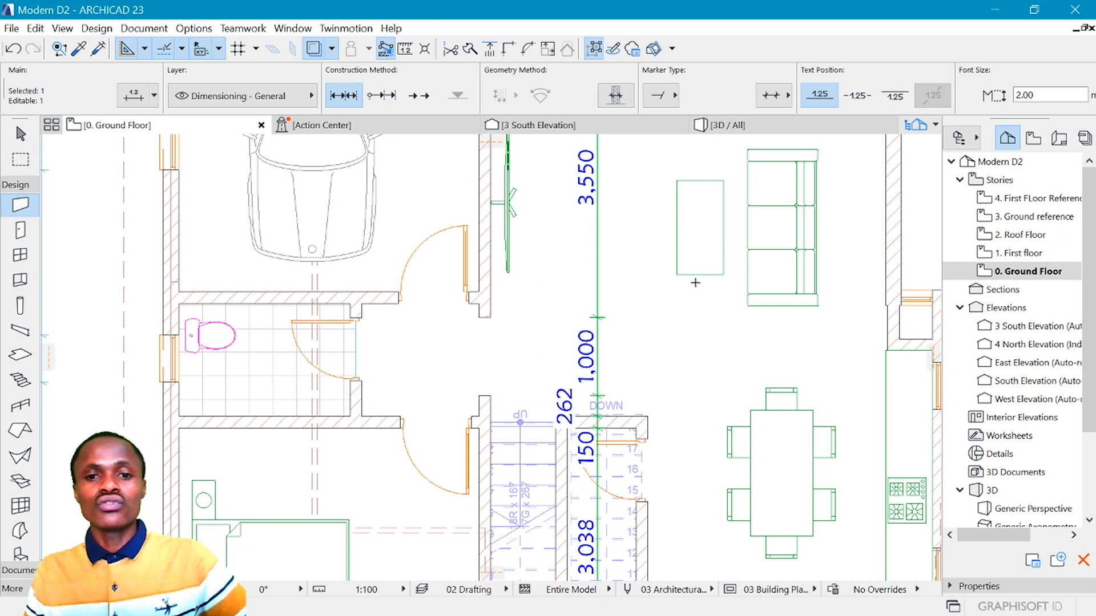
{"action": "key", "text": "Escape"}
{"action": "scroll", "coordinate": [425, 238], "scroll_direction": "down", "scroll_amount": 10}
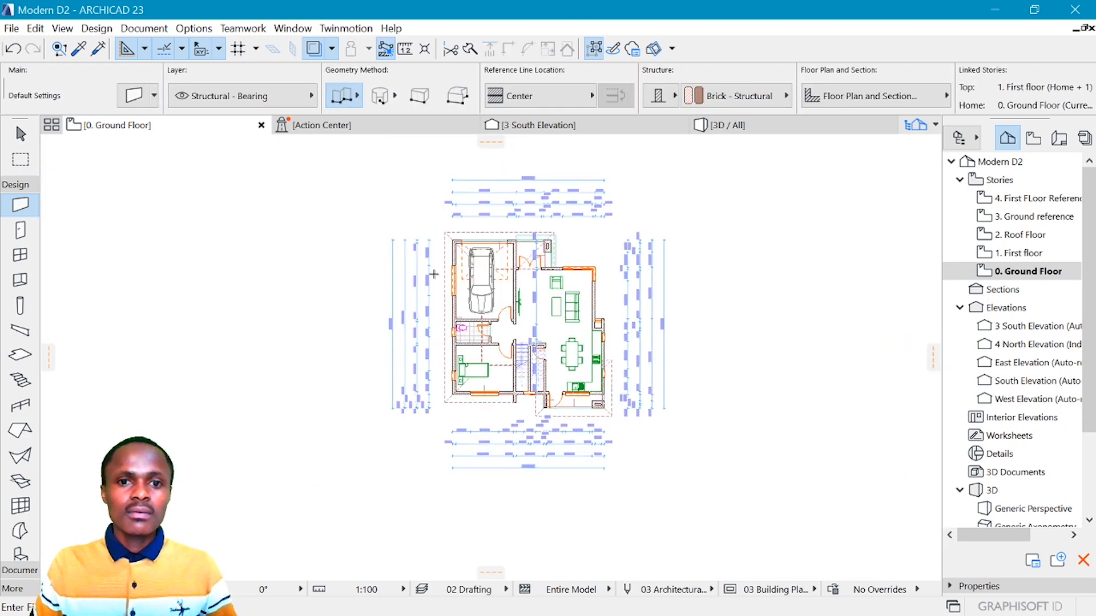
Step: Go to the octagonal building plan and activate the Marquee tool
{"action": "scroll", "coordinate": [635, 261], "scroll_direction": "up", "scroll_amount": 7}
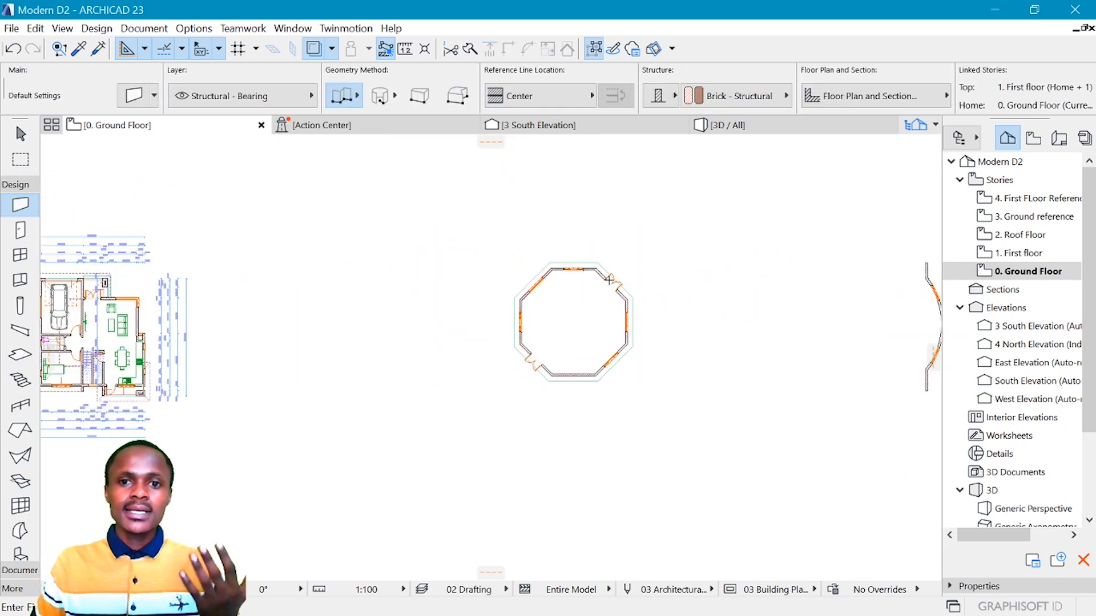
{"action": "left_click", "coordinate": [20, 164]}
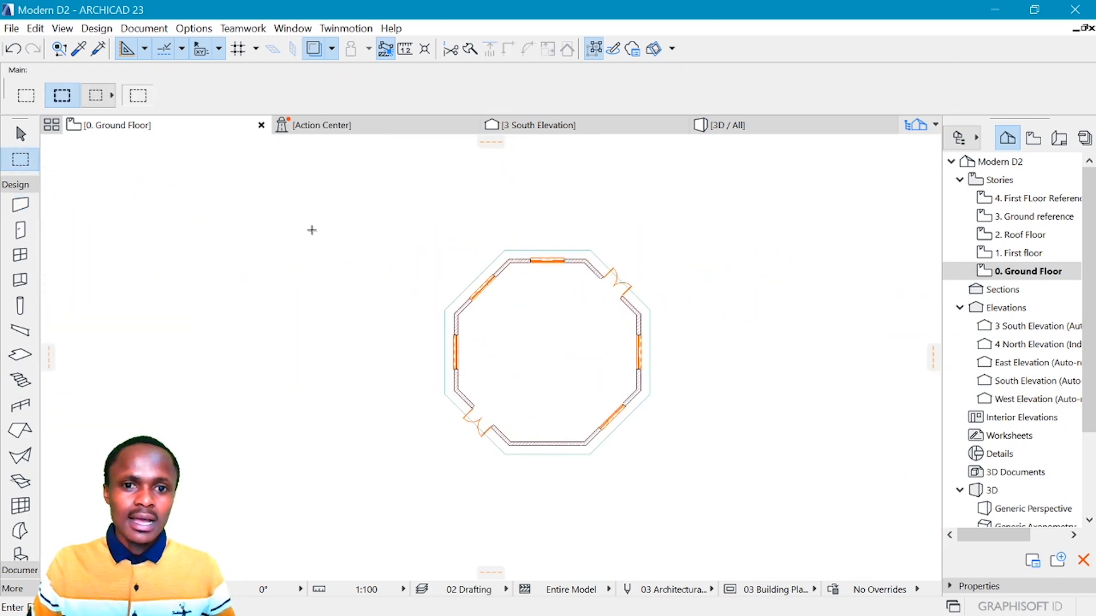
{"action": "left_click", "coordinate": [350, 171]}
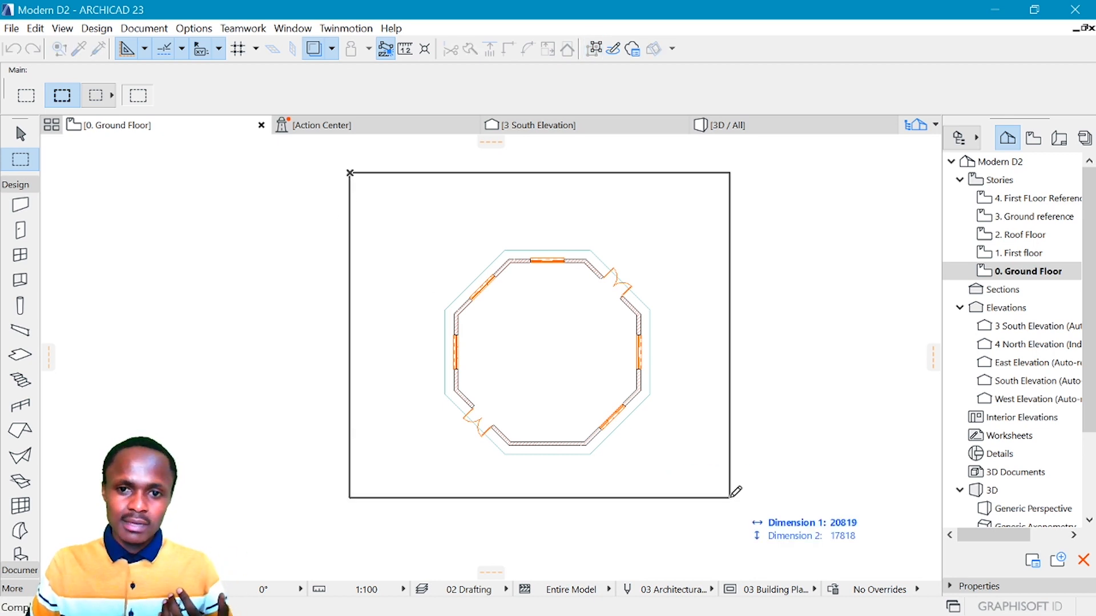
{"action": "left_click", "coordinate": [737, 496]}
{"action": "key", "text": "Escape"}
{"action": "key", "text": "Escape"}
Step: Enclose the octagonal plan in a rectangular marquee with generous space around it and select all walls inside
{"action": "left_click", "coordinate": [317, 171]}
{"action": "left_click", "coordinate": [767, 529]}
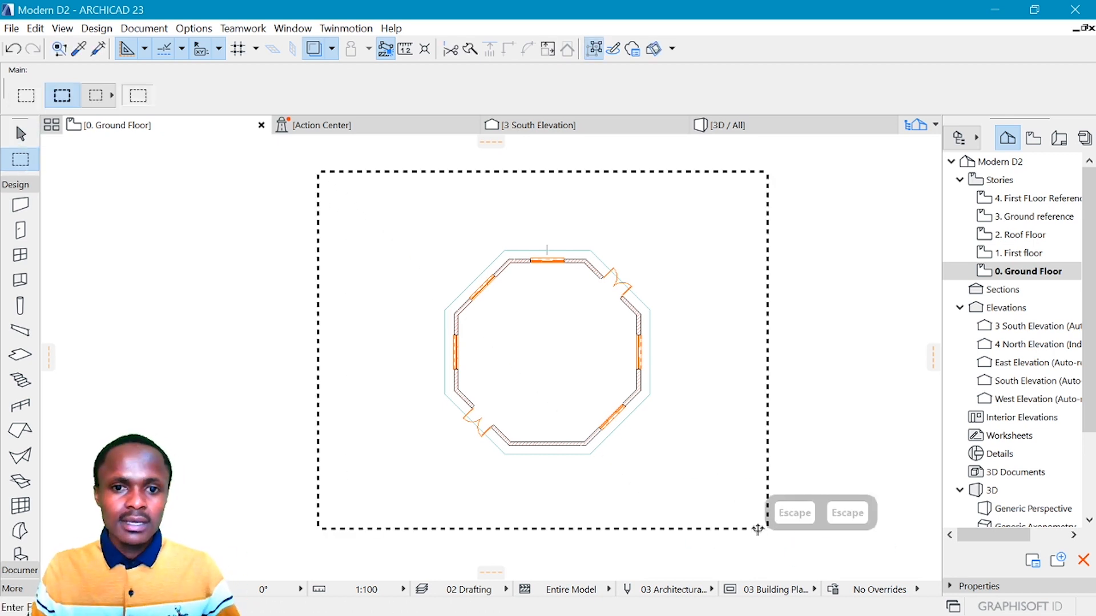
{"action": "left_click", "coordinate": [20, 204]}
{"action": "key", "text": "ctrl+a"}
Step: Start automatic exterior dimensioning with all four chains, opening endpoints, walls by outer faces, 800 between dimension lines and placement on four sides
{"action": "left_click", "coordinate": [139, 29]}
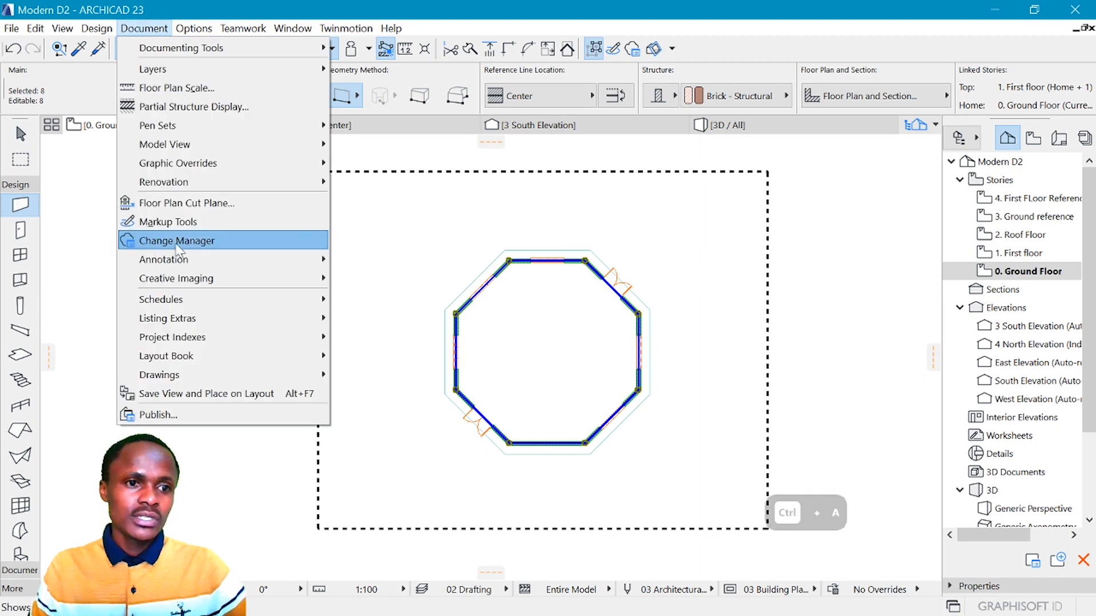
{"action": "mouse_move", "coordinate": [171, 254]}
{"action": "mouse_move", "coordinate": [417, 296]}
{"action": "left_click", "coordinate": [614, 370]}
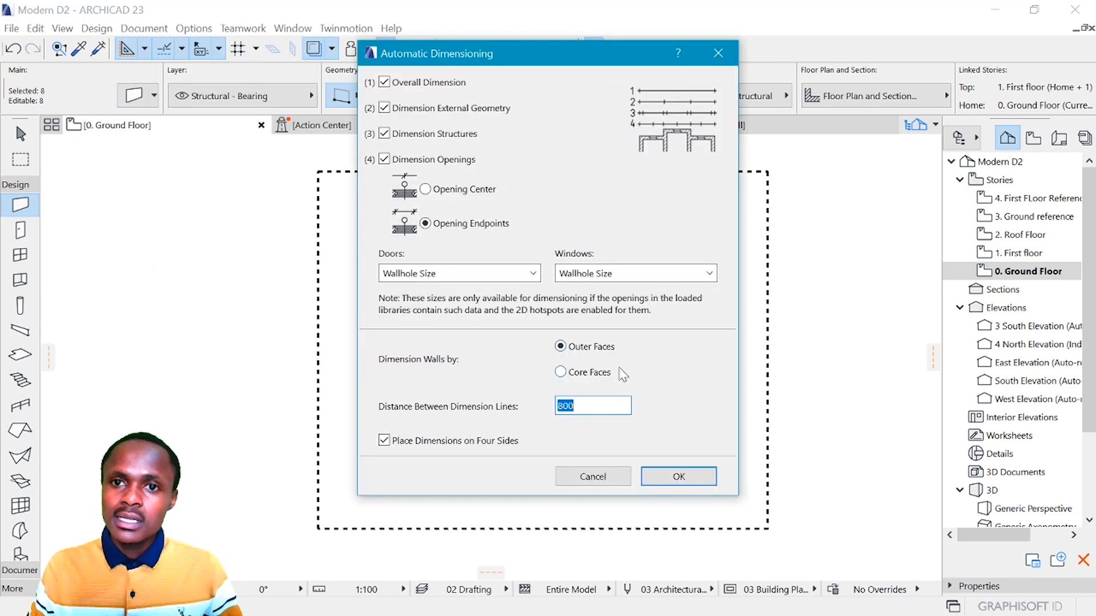
{"action": "left_click", "coordinate": [695, 482]}
Step: Place the exterior dimension chains around the octagonal plan, clear of its outer slab outline, and deselect the walls
{"action": "scroll", "coordinate": [649, 343], "scroll_direction": "up", "scroll_amount": 4}
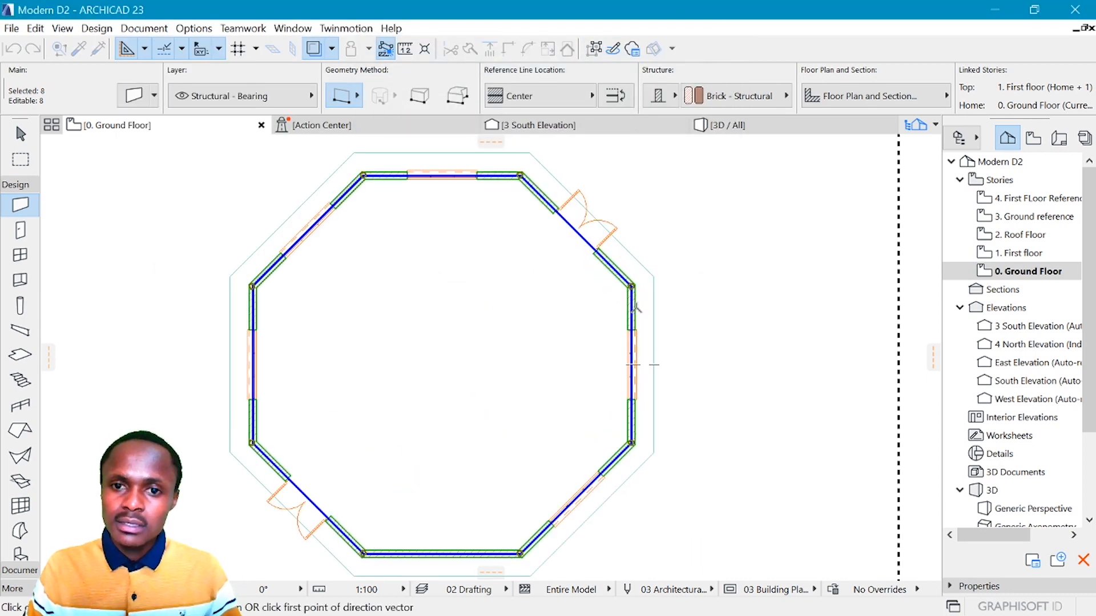
{"action": "scroll", "coordinate": [665, 307], "scroll_direction": "down", "scroll_amount": 6}
{"action": "scroll", "coordinate": [573, 328], "scroll_direction": "up", "scroll_amount": 3}
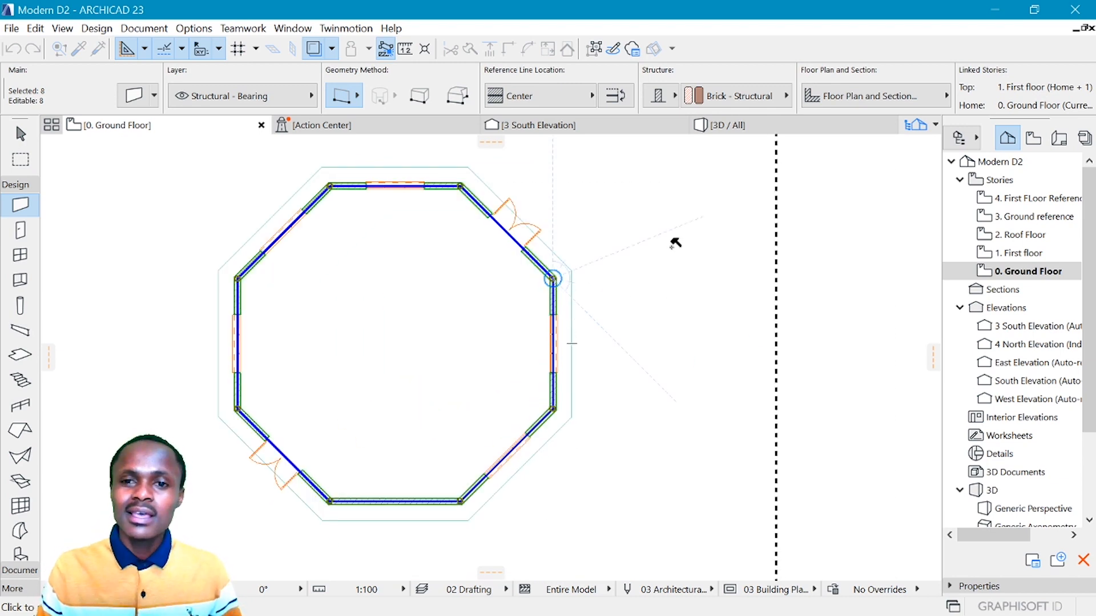
{"action": "scroll", "coordinate": [638, 310], "scroll_direction": "down", "scroll_amount": 2}
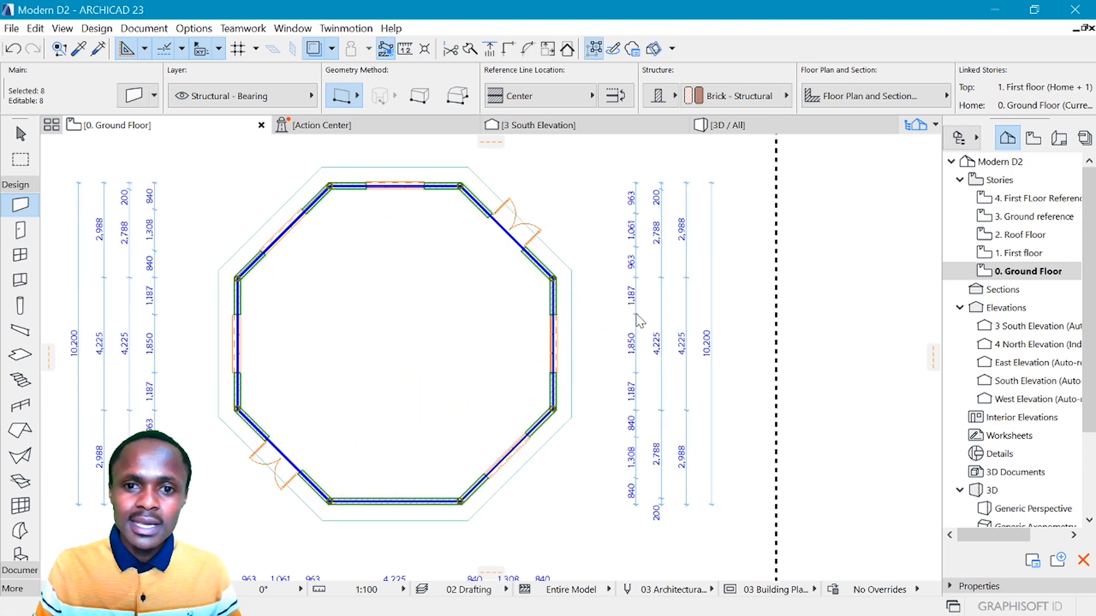
{"action": "key", "text": "Escape"}
{"action": "key", "text": "Escape"}
{"action": "scroll", "coordinate": [567, 303], "scroll_direction": "up", "scroll_amount": 4}
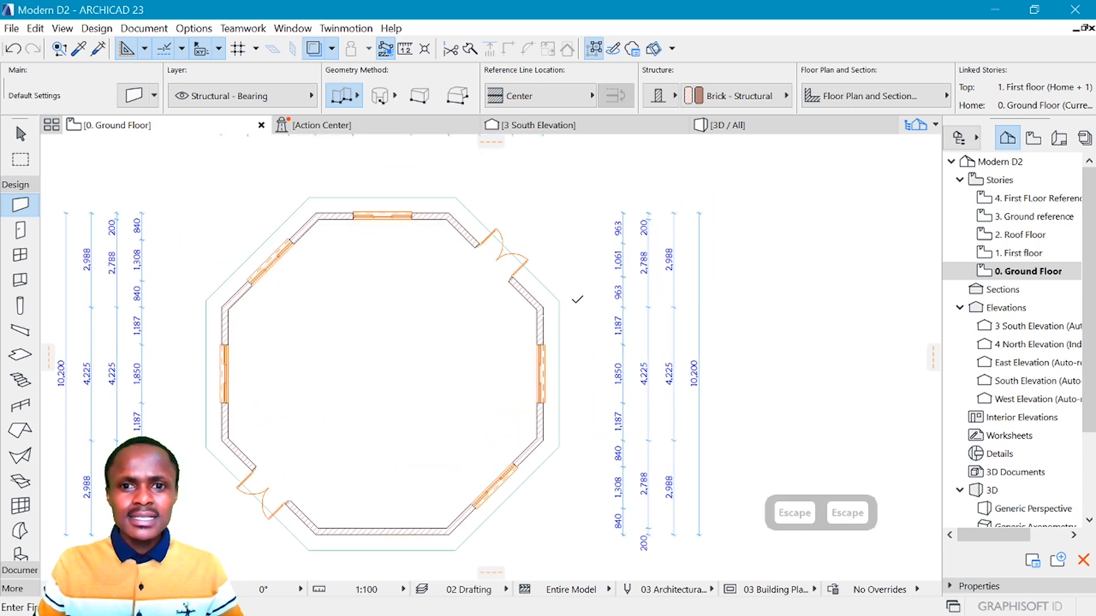
{"action": "scroll", "coordinate": [557, 298], "scroll_direction": "down", "scroll_amount": 2}
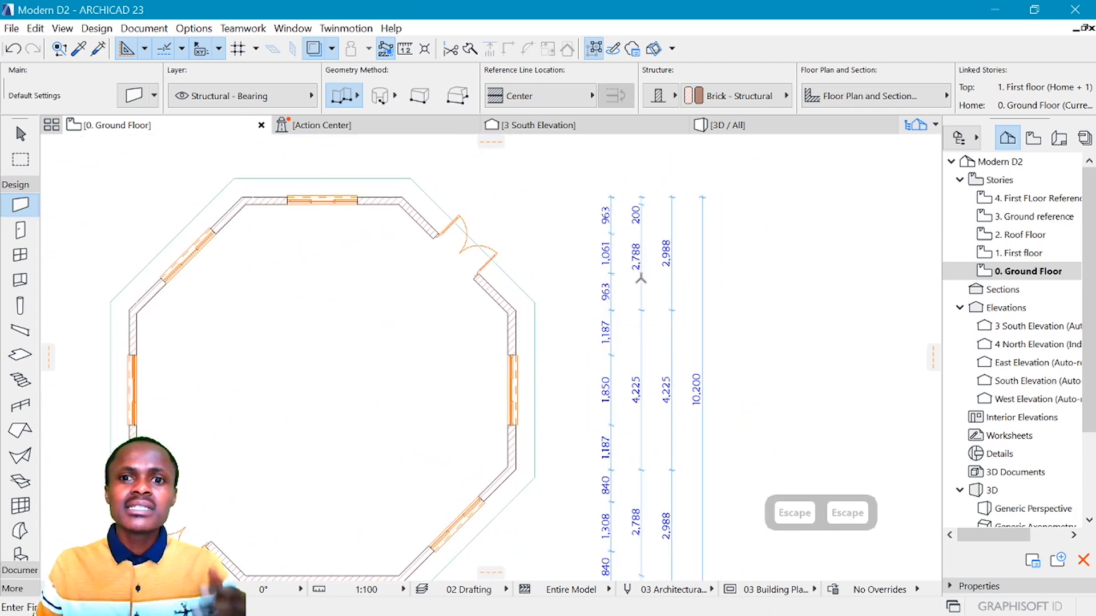
{"action": "scroll", "coordinate": [620, 204], "scroll_direction": "down", "scroll_amount": 2}
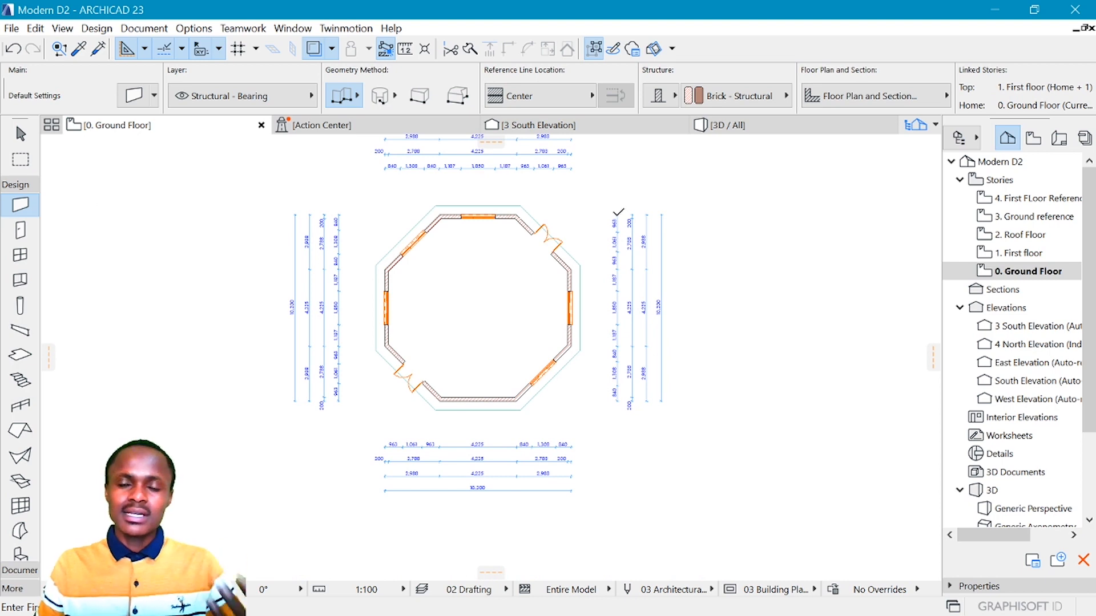
{"action": "scroll", "coordinate": [618, 212], "scroll_direction": "up", "scroll_amount": 2}
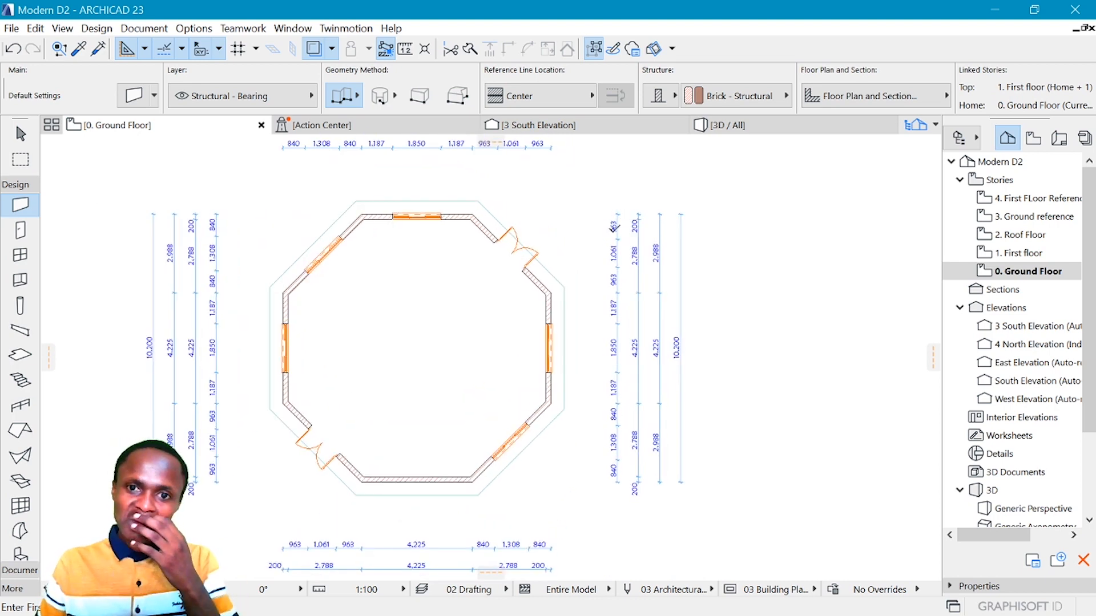
Step: Split the innermost east-side dimension chain at the lower corner of the slanted door wall, keeping the part beside the door selected
{"action": "scroll", "coordinate": [613, 229], "scroll_direction": "up", "scroll_amount": 4}
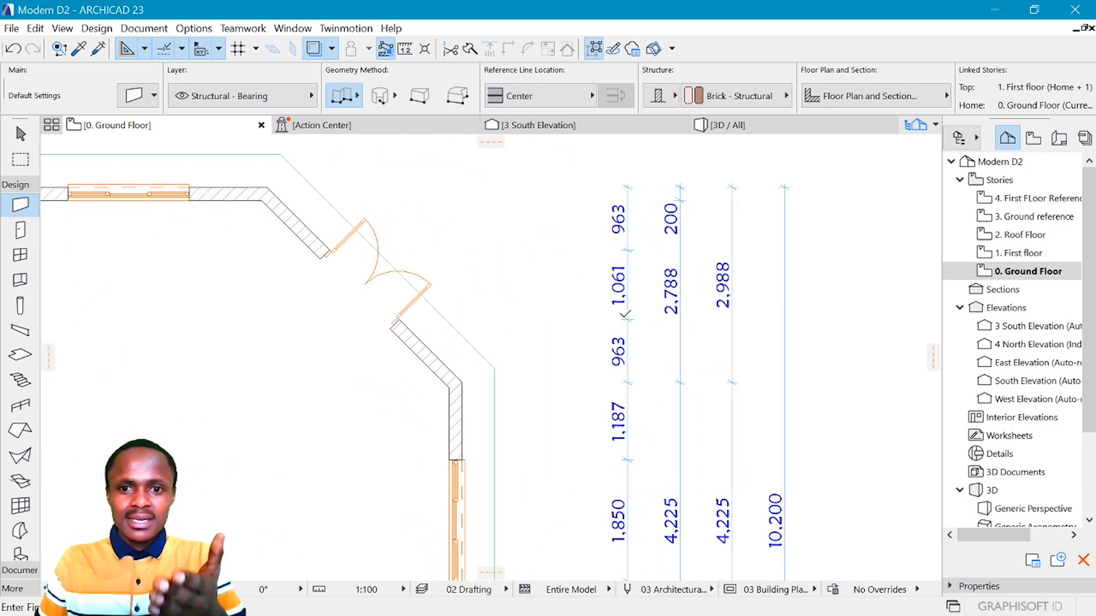
{"action": "scroll", "coordinate": [626, 368], "scroll_direction": "down", "scroll_amount": 2}
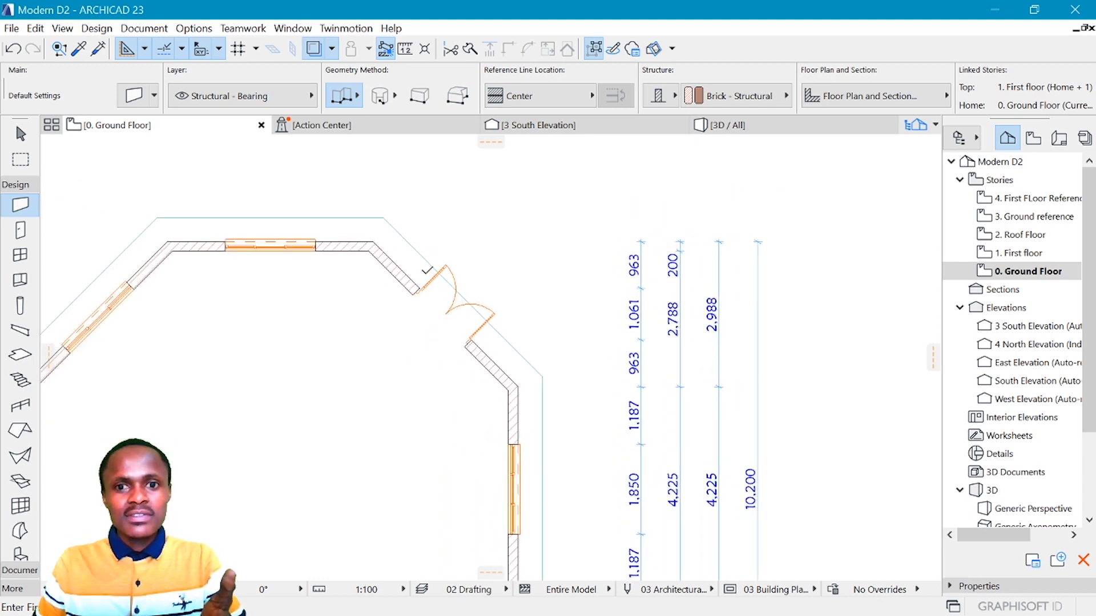
{"action": "scroll", "coordinate": [425, 263], "scroll_direction": "up", "scroll_amount": 1}
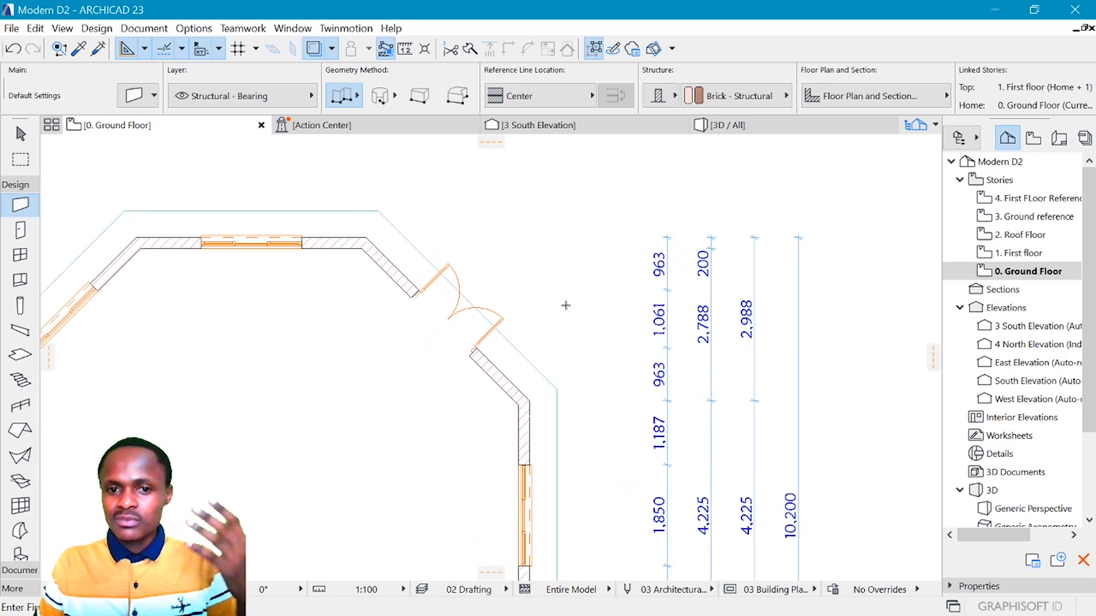
{"action": "scroll", "coordinate": [679, 314], "scroll_direction": "up", "scroll_amount": 2}
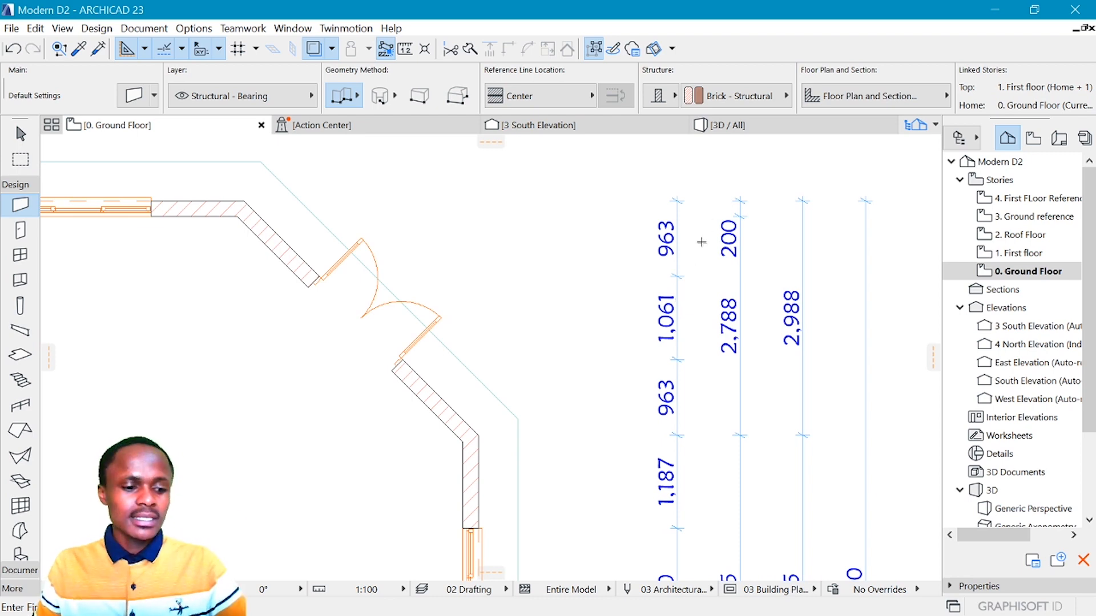
{"action": "left_click", "coordinate": [684, 197], "text": "shift"}
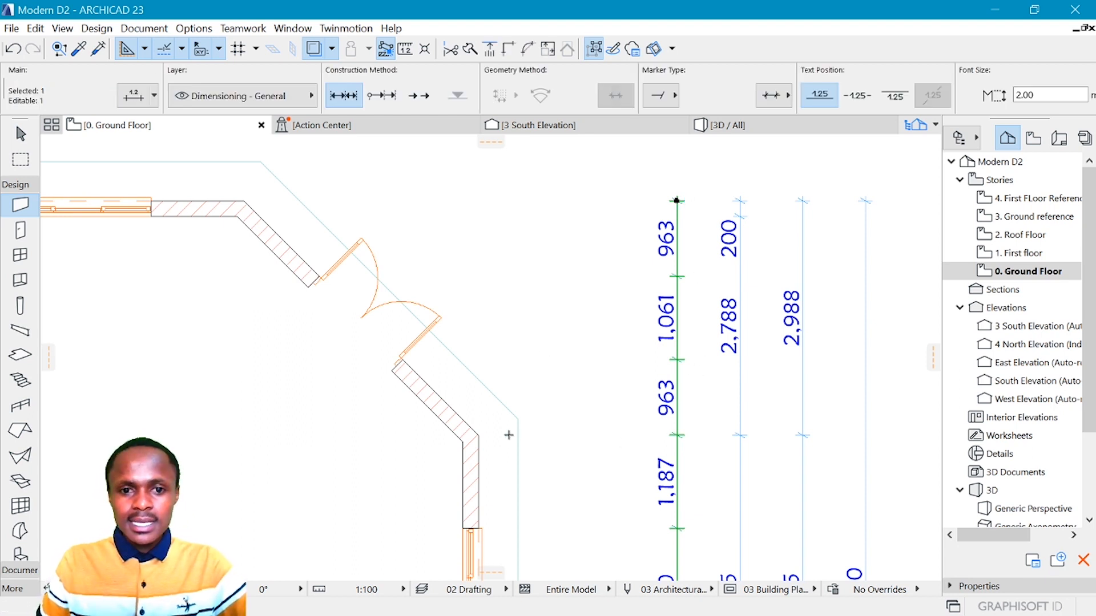
{"action": "key", "text": "Escape"}
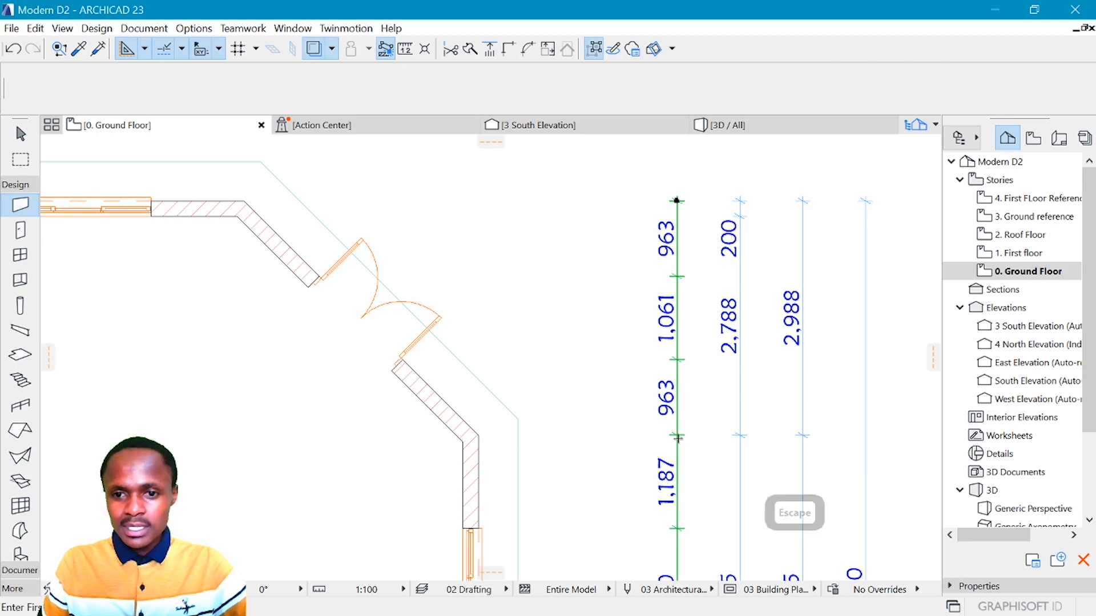
{"action": "left_click", "coordinate": [678, 436], "text": "shift"}
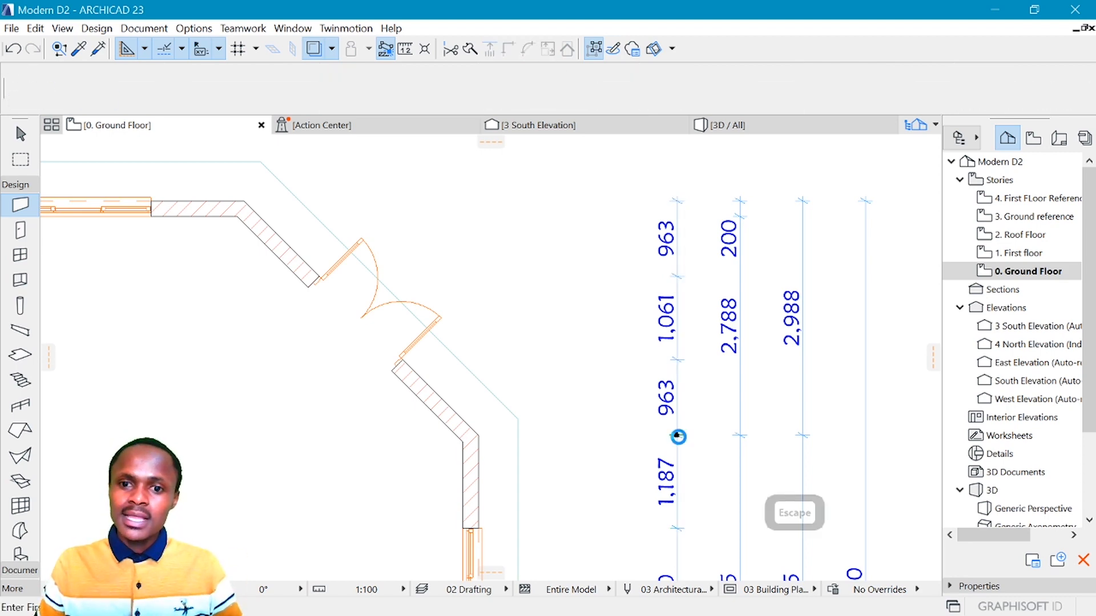
{"action": "left_click", "coordinate": [677, 434]}
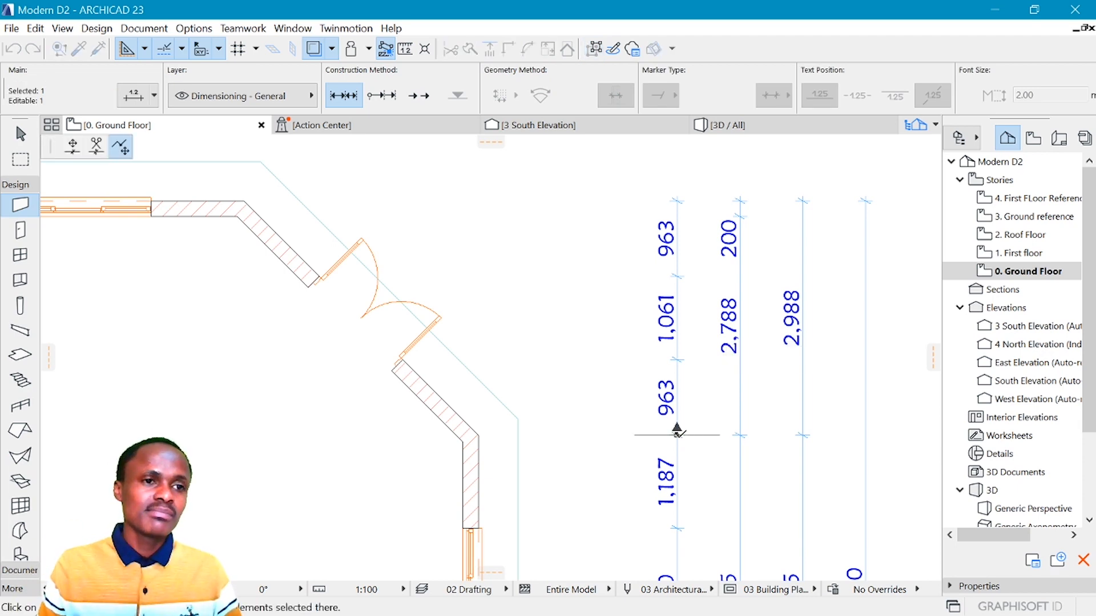
{"action": "left_click", "coordinate": [97, 148]}
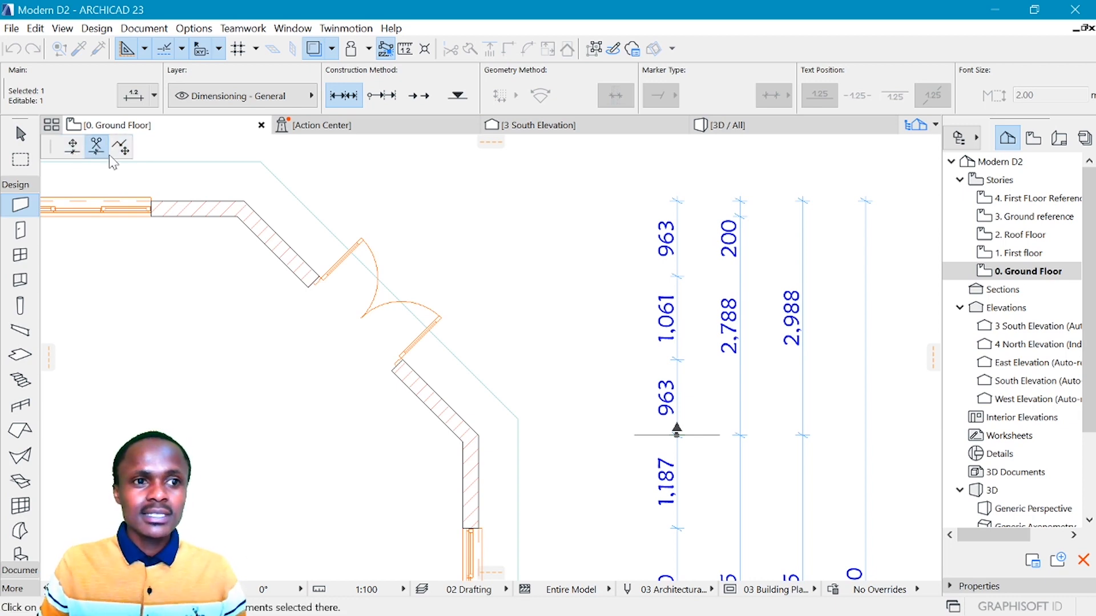
{"action": "left_click", "coordinate": [698, 355]}
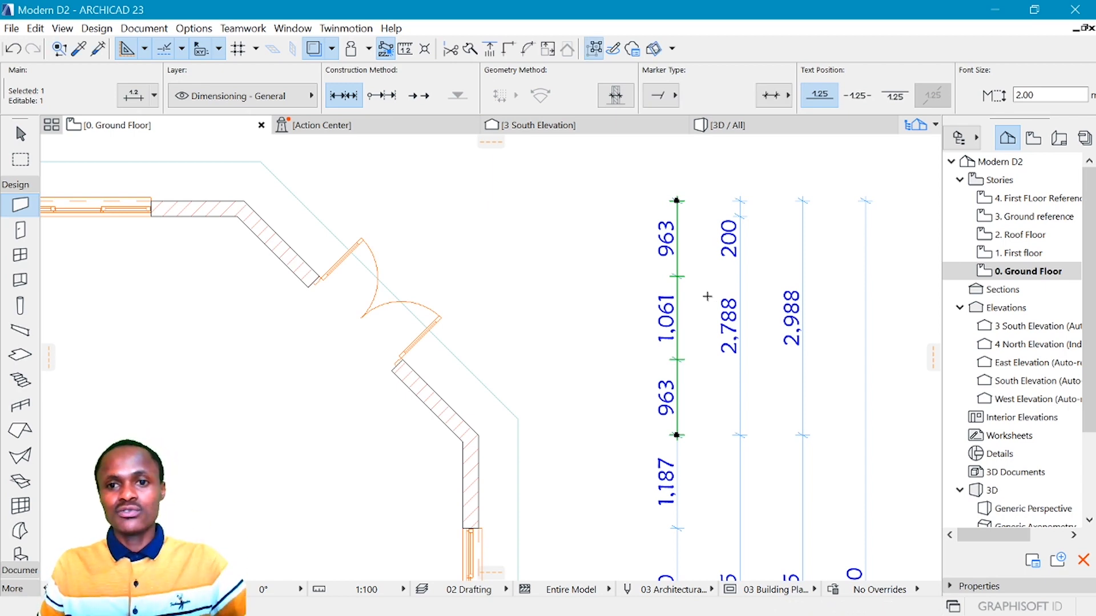
Step: Move the split-off door wall chain horizontally closer to the octagon, just outside the slab outline
{"action": "key", "text": "ctrl+d"}
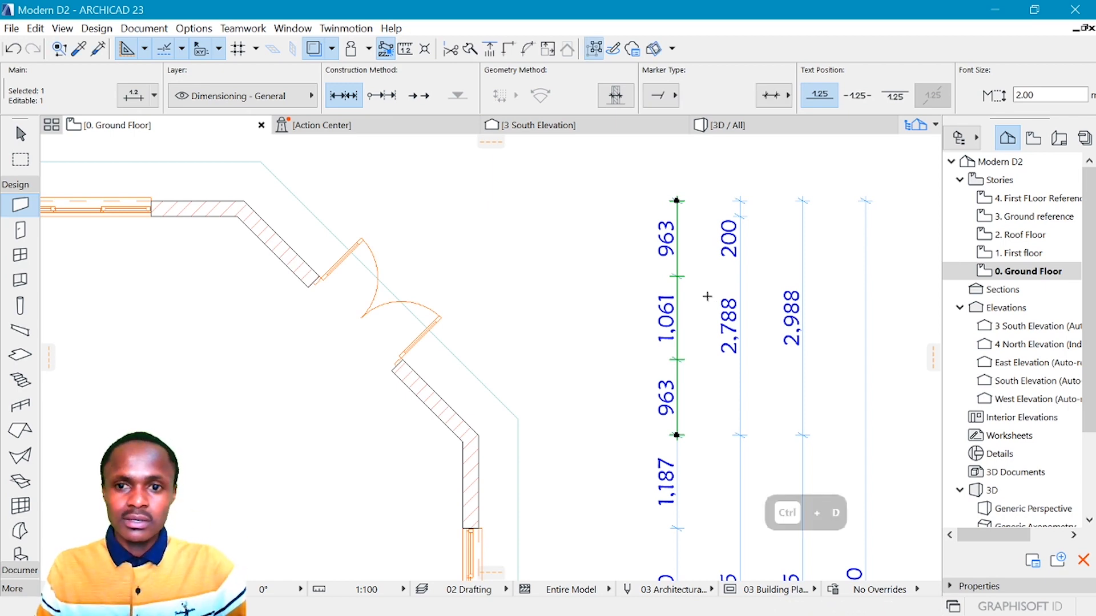
{"action": "left_click", "coordinate": [676, 247]}
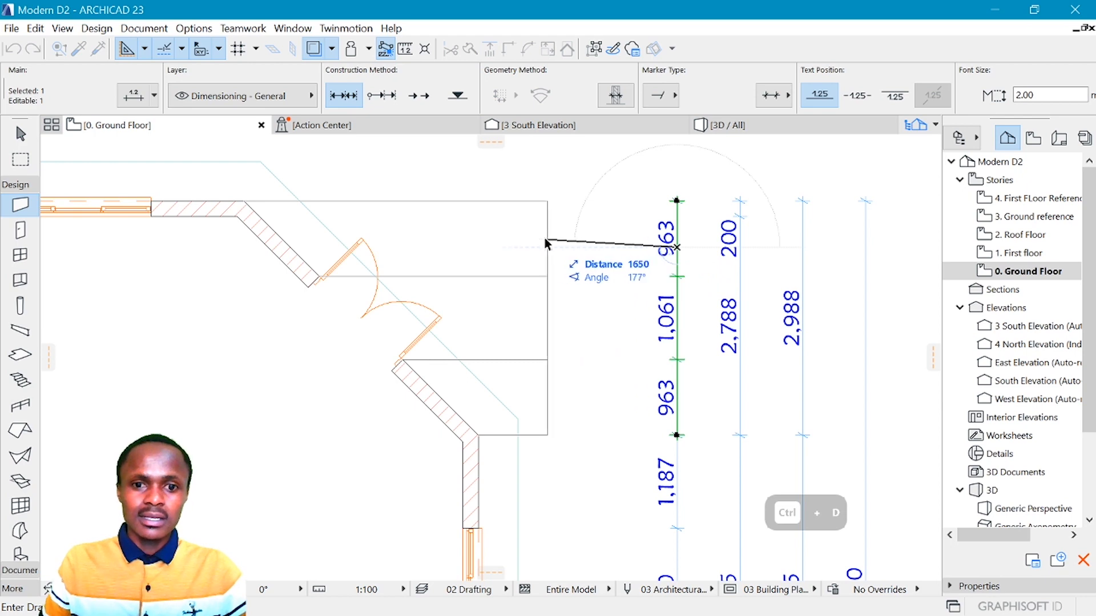
{"action": "left_click", "coordinate": [537, 237]}
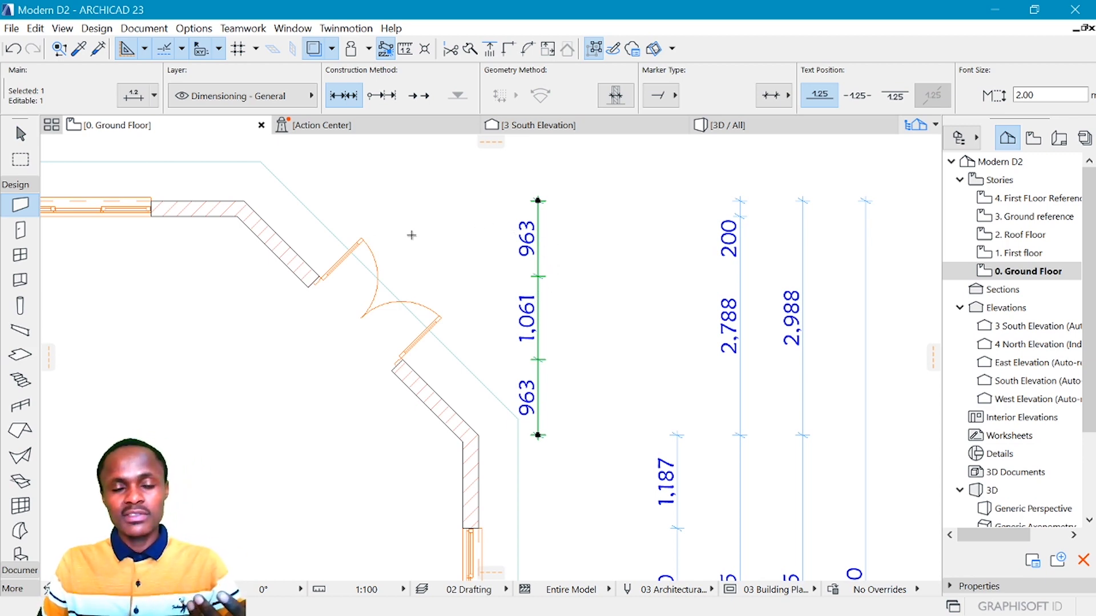
Step: Align the split-off chain's dimension line parallel to the slanted north-east door wall and deselect it
{"action": "scroll", "coordinate": [528, 282], "scroll_direction": "up", "scroll_amount": 3}
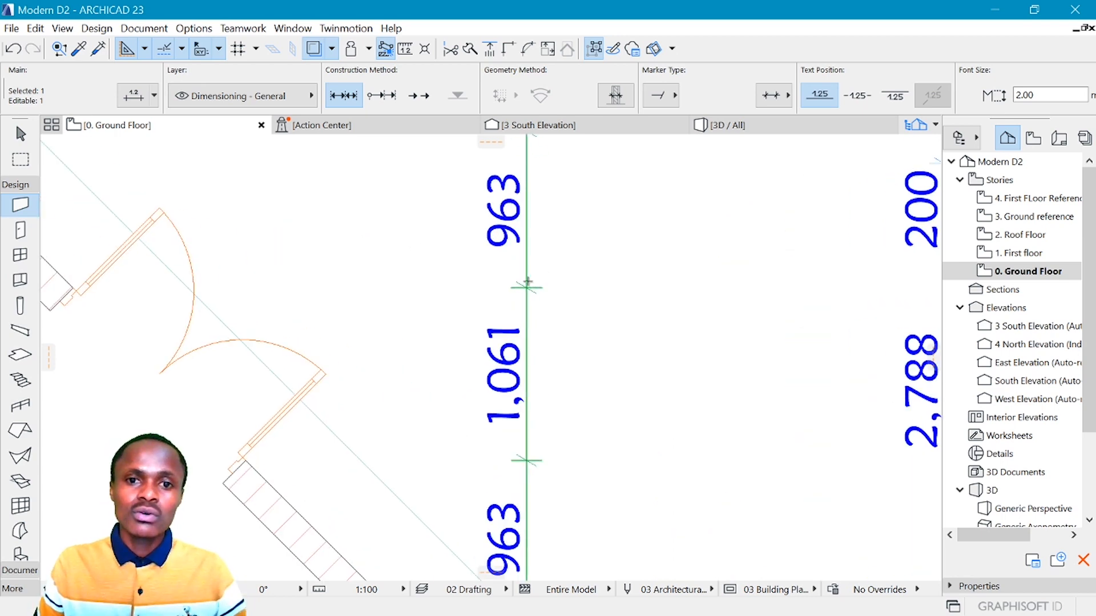
{"action": "left_click", "coordinate": [527, 313]}
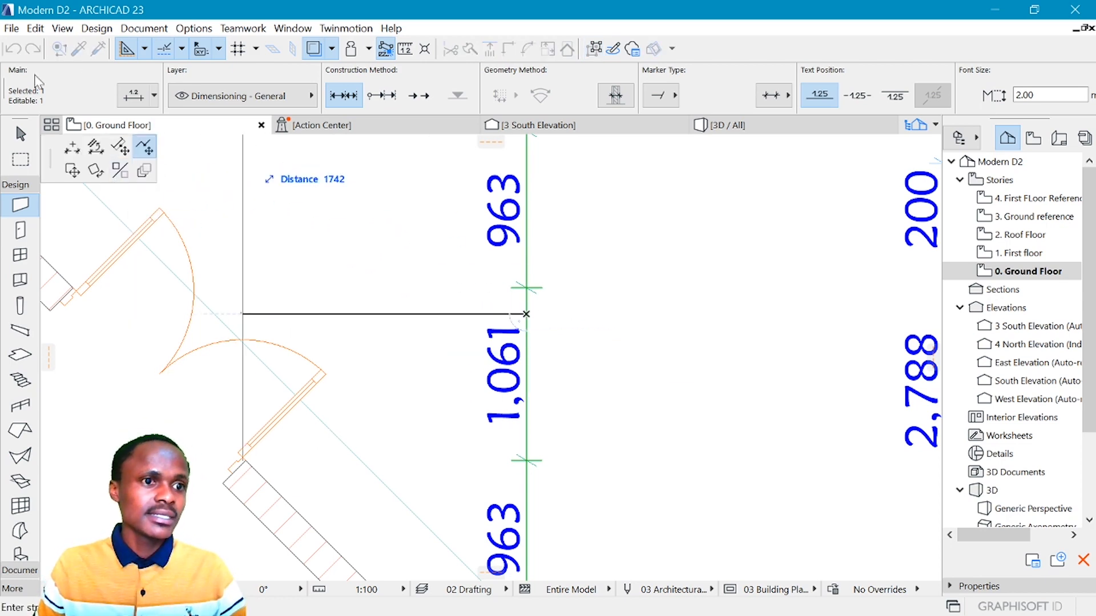
{"action": "left_click", "coordinate": [96, 149]}
{"action": "scroll", "coordinate": [586, 319], "scroll_direction": "down", "scroll_amount": 2}
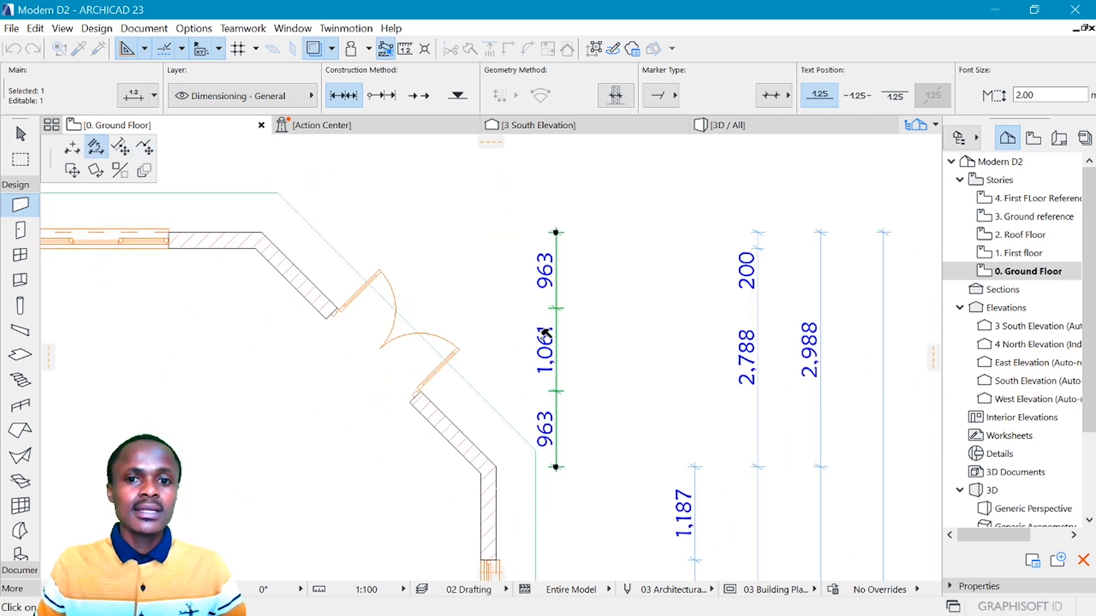
{"action": "scroll", "coordinate": [429, 375], "scroll_direction": "up", "scroll_amount": 2}
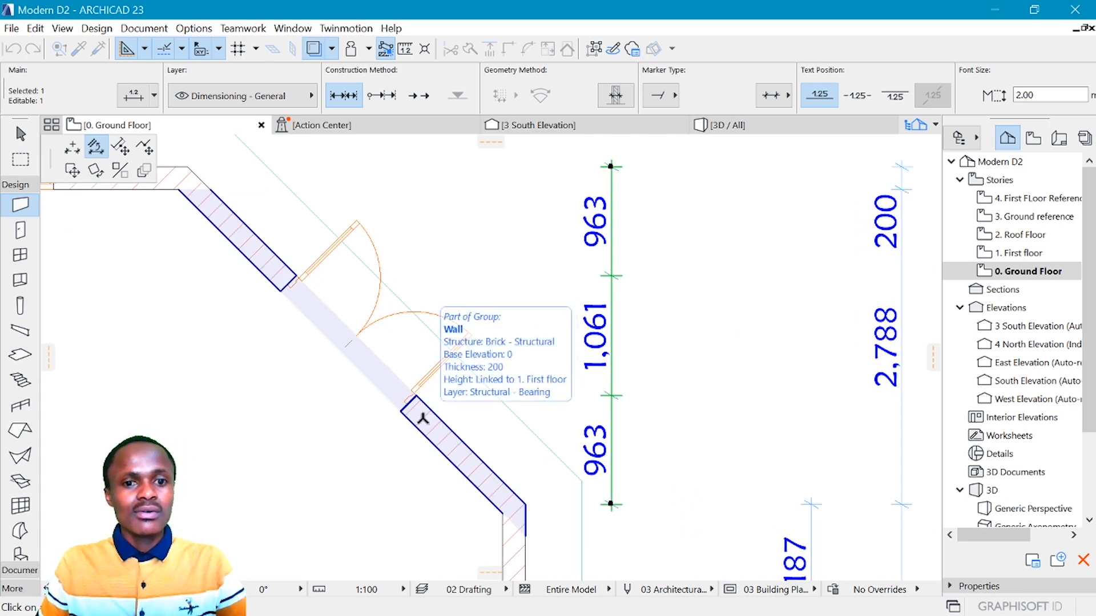
{"action": "left_click", "coordinate": [422, 418]}
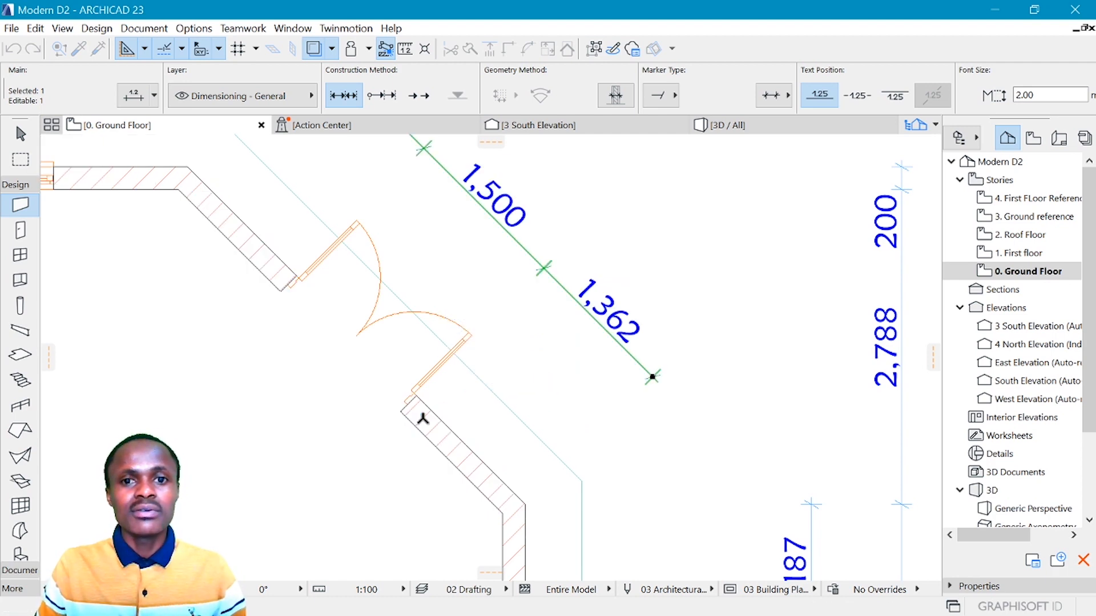
{"action": "scroll", "coordinate": [422, 418], "scroll_direction": "down", "scroll_amount": 3}
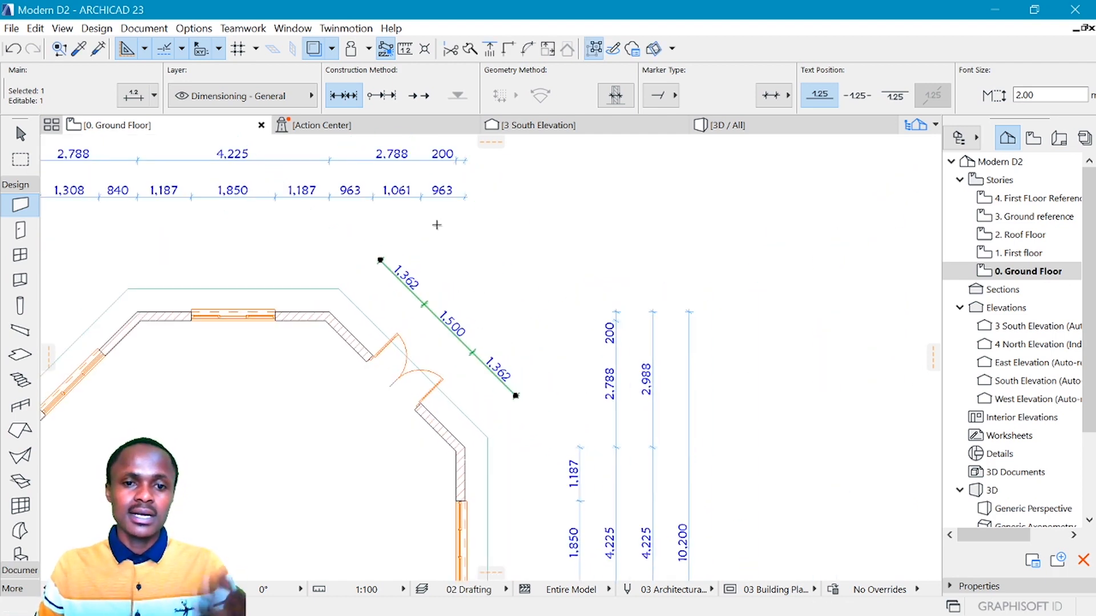
{"action": "scroll", "coordinate": [436, 224], "scroll_direction": "down", "scroll_amount": 3}
{"action": "scroll", "coordinate": [482, 240], "scroll_direction": "up", "scroll_amount": 2}
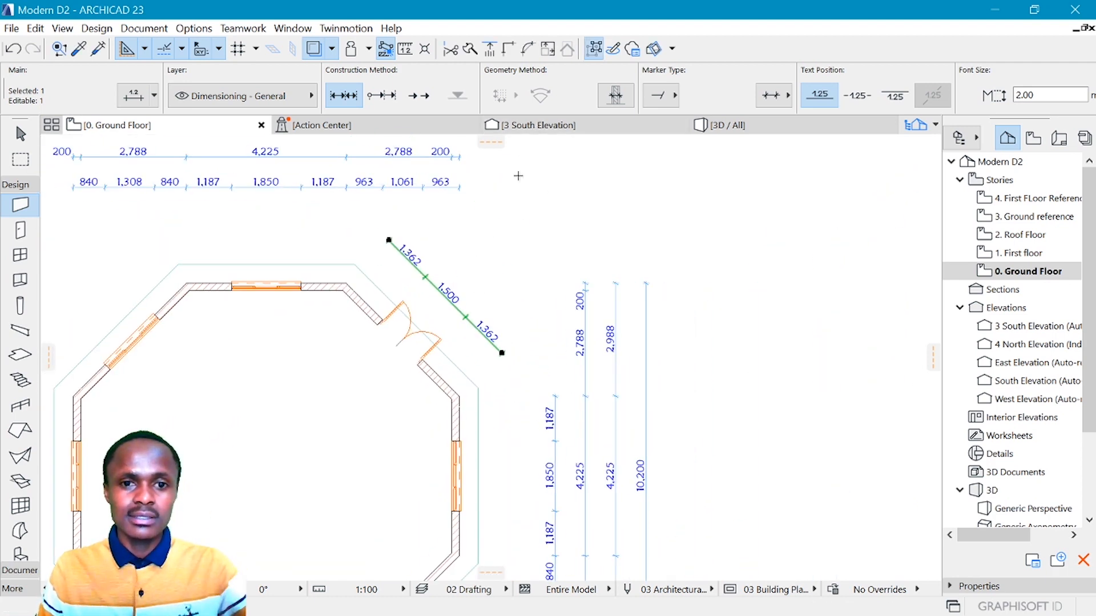
{"action": "key", "text": "Escape"}
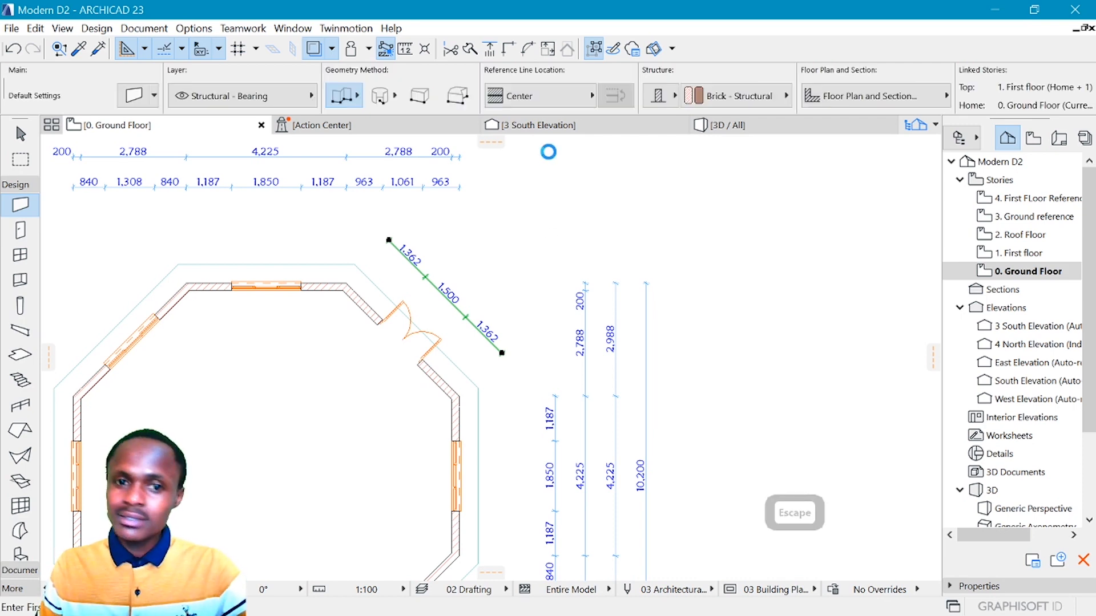
Step: Split the innermost east-side chain at the upper corner of the slanted south-east window wall, keeping the part beside the window selected
{"action": "scroll", "coordinate": [546, 156], "scroll_direction": "down", "scroll_amount": 4}
{"action": "scroll", "coordinate": [546, 344], "scroll_direction": "up", "scroll_amount": 4}
{"action": "scroll", "coordinate": [535, 322], "scroll_direction": "up", "scroll_amount": 3}
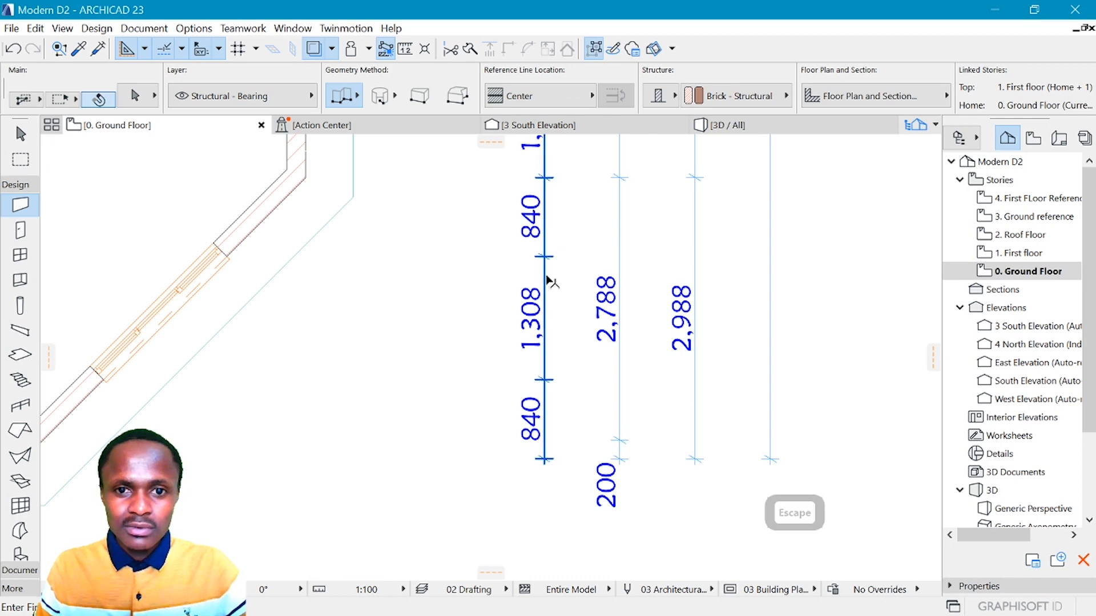
{"action": "left_click", "coordinate": [544, 256], "text": "shift"}
{"action": "key", "text": "Escape"}
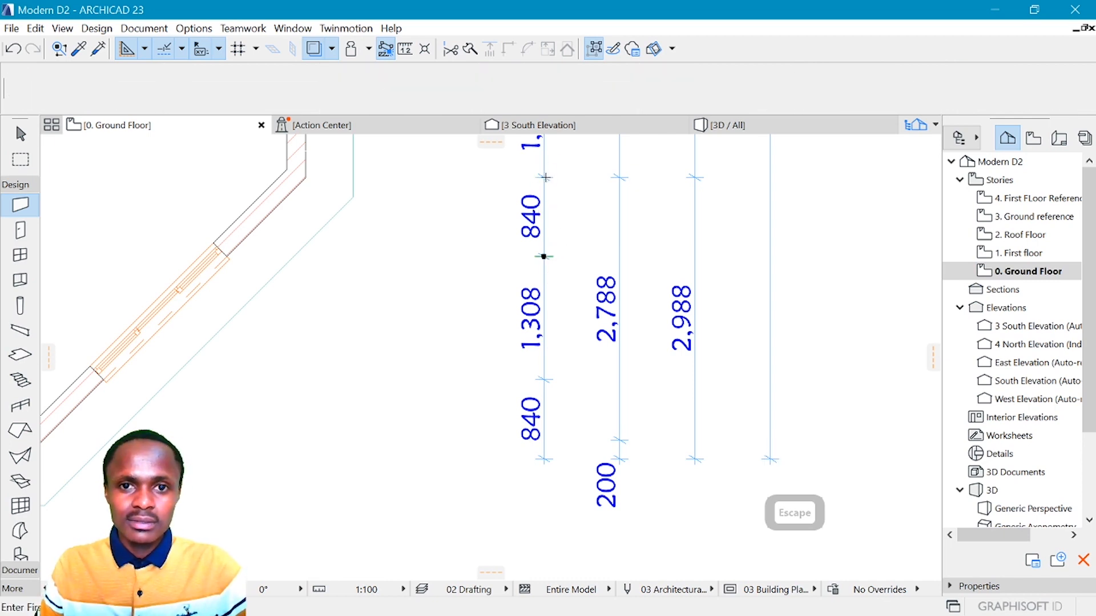
{"action": "left_click", "coordinate": [545, 177], "text": "shift"}
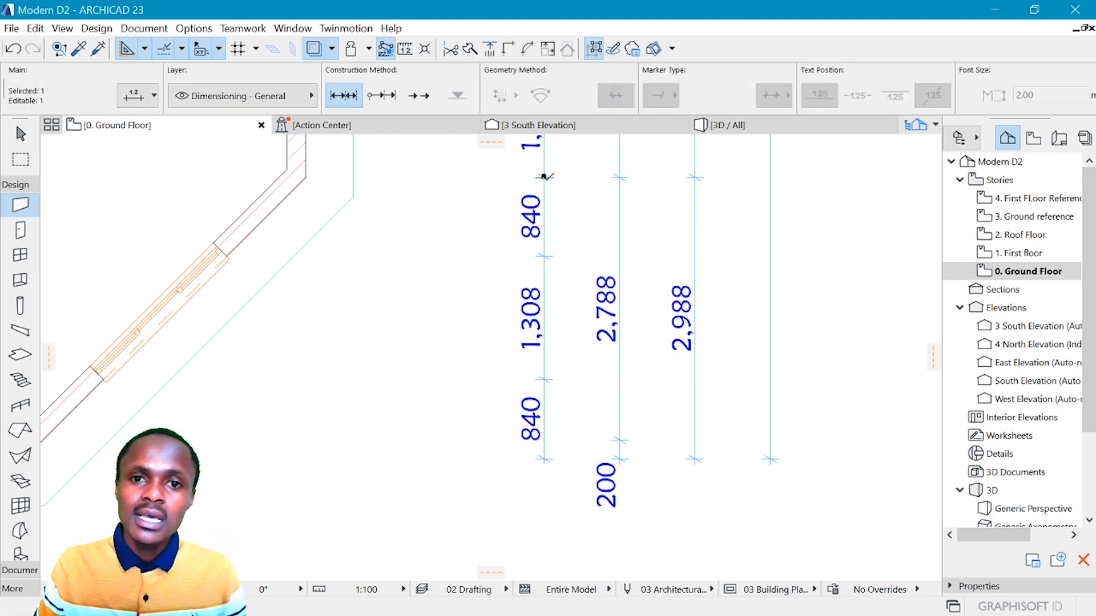
{"action": "left_click", "coordinate": [544, 177]}
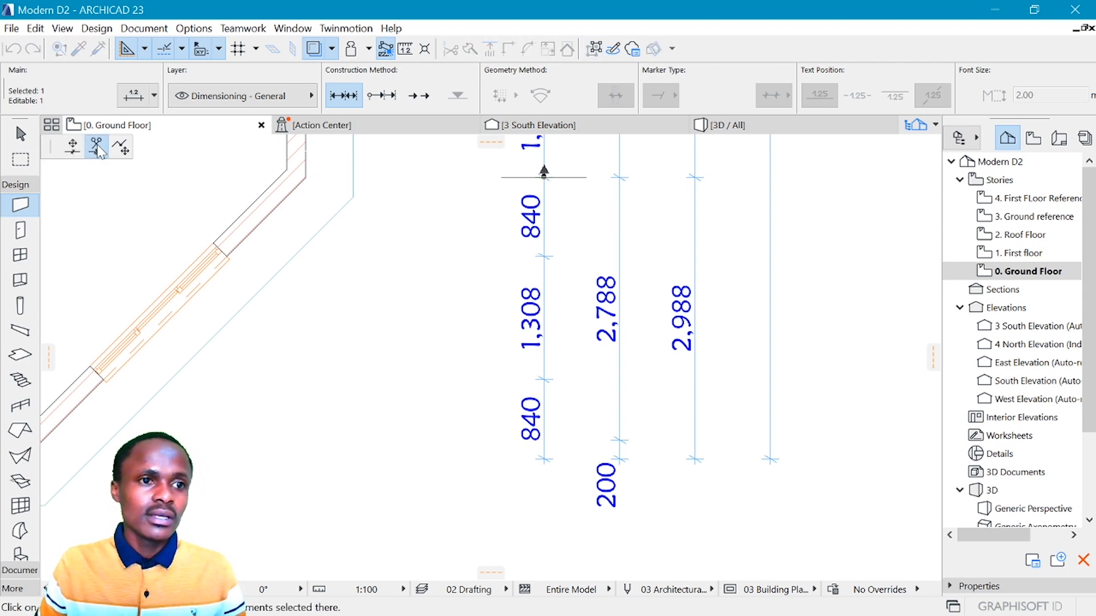
{"action": "left_click", "coordinate": [97, 147]}
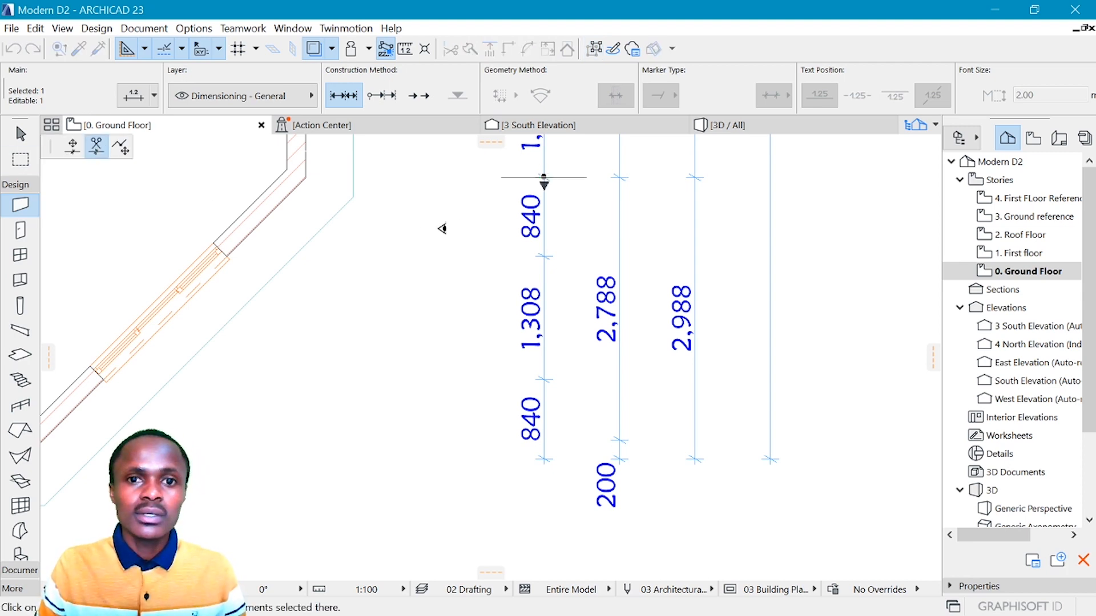
{"action": "left_click", "coordinate": [548, 244]}
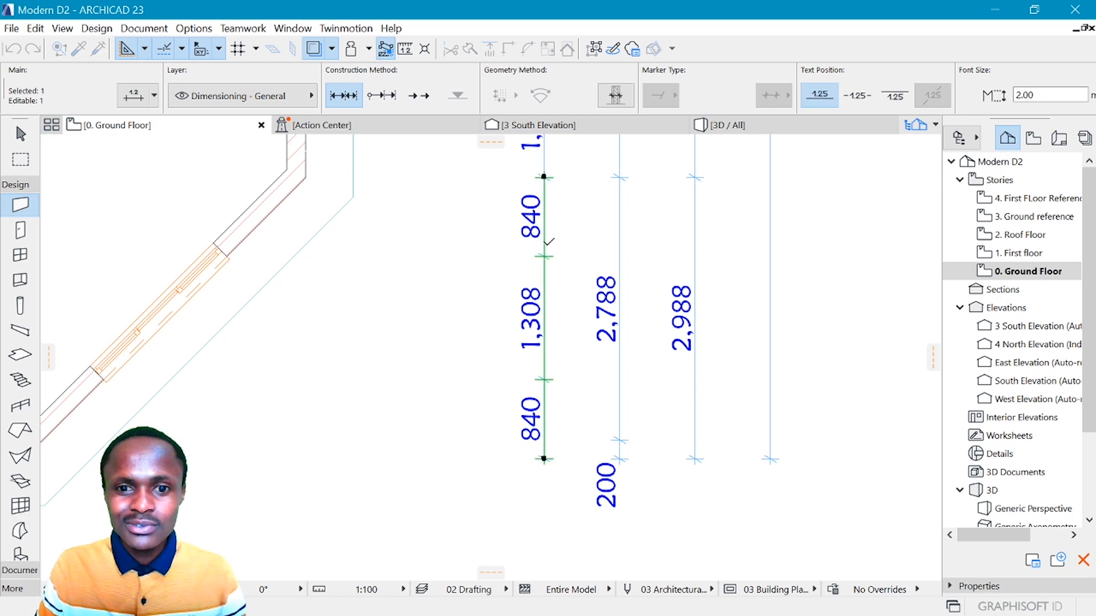
Step: Move the split-off window wall chain horizontally closer to the octagon
{"action": "key", "text": "ctrl+d"}
{"action": "left_click", "coordinate": [544, 177]}
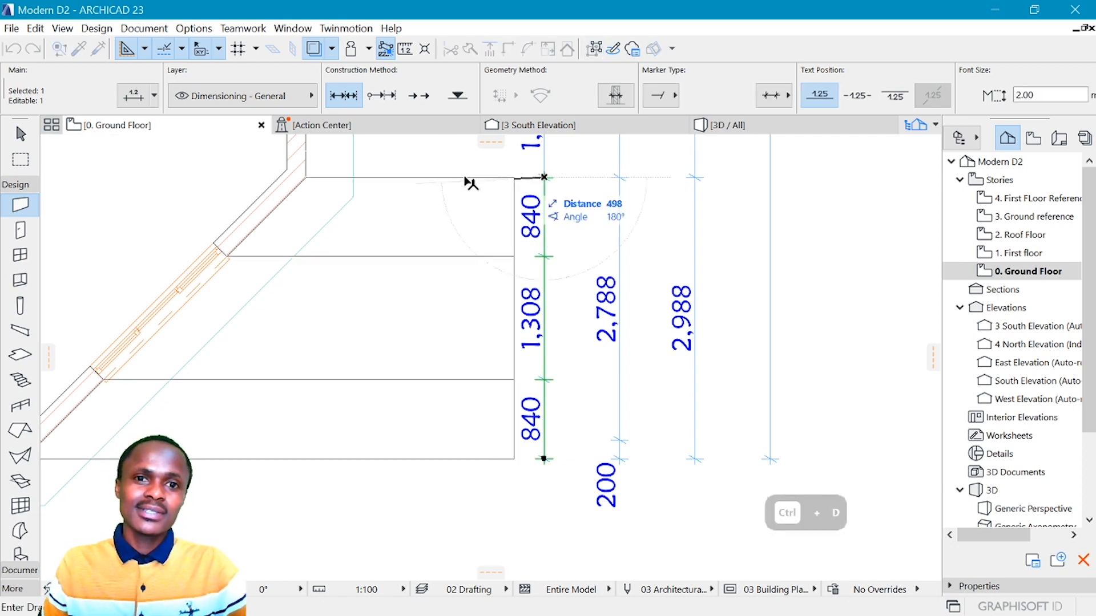
{"action": "left_click", "coordinate": [449, 178]}
Step: Align the split-off chain's dimension line parallel to the slanted south-east window wall and deselect it
{"action": "middle_click_drag", "start_coordinate": [448, 278], "coordinate": [520, 266]}
{"action": "scroll", "coordinate": [520, 265], "scroll_direction": "up", "scroll_amount": 2}
{"action": "left_click", "coordinate": [524, 258]}
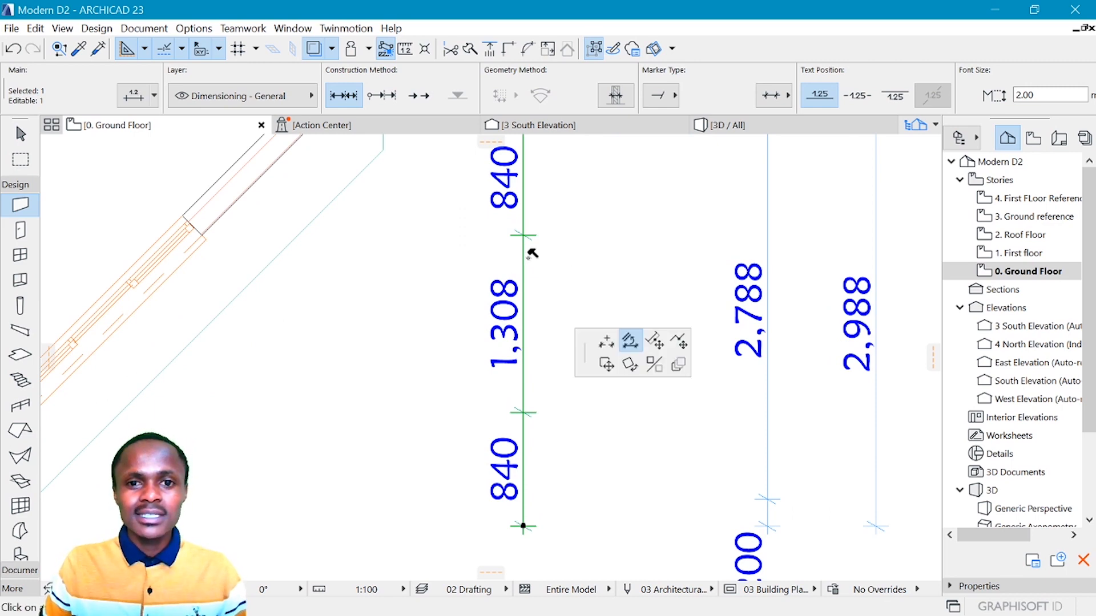
{"action": "left_click", "coordinate": [96, 147]}
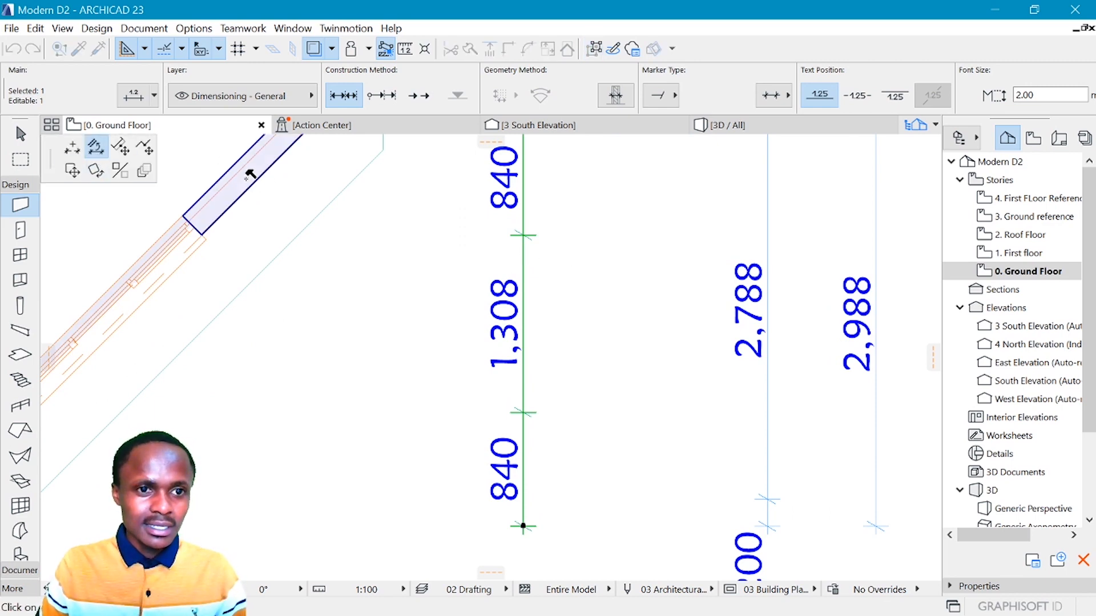
{"action": "scroll", "coordinate": [260, 188], "scroll_direction": "down", "scroll_amount": 1}
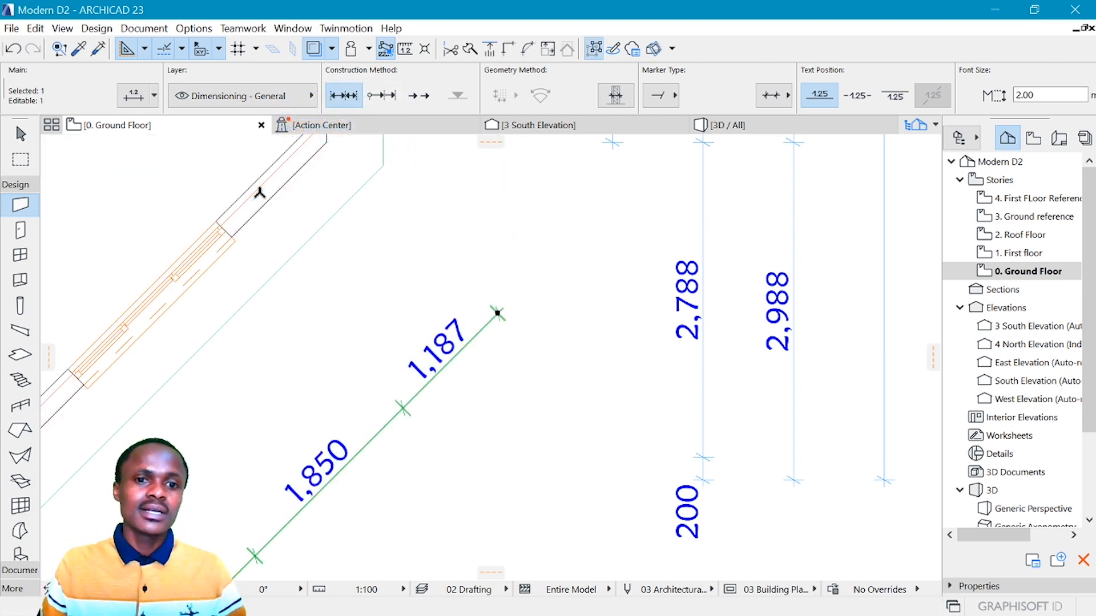
{"action": "scroll", "coordinate": [391, 335], "scroll_direction": "down", "scroll_amount": 2}
{"action": "scroll", "coordinate": [394, 286], "scroll_direction": "down", "scroll_amount": 3}
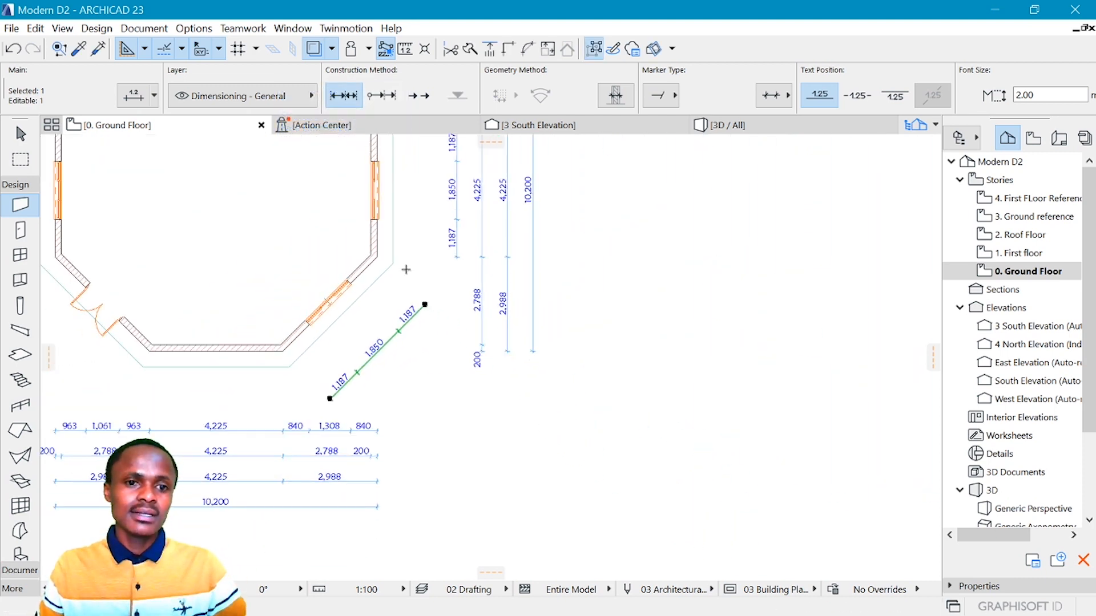
{"action": "key", "text": "Escape"}
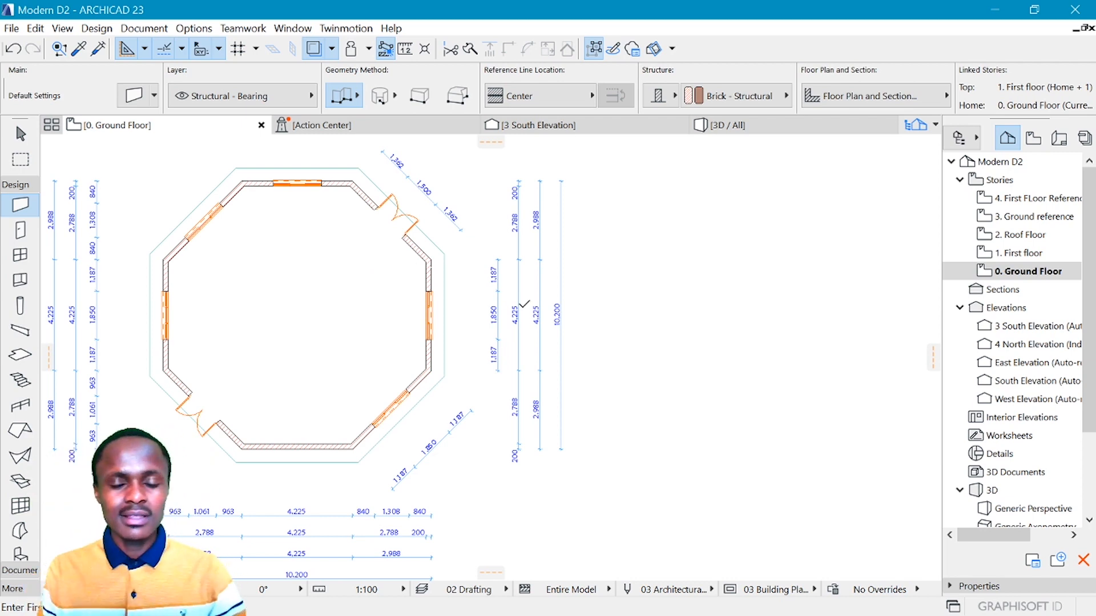
{"action": "scroll", "coordinate": [524, 304], "scroll_direction": "up", "scroll_amount": 2}
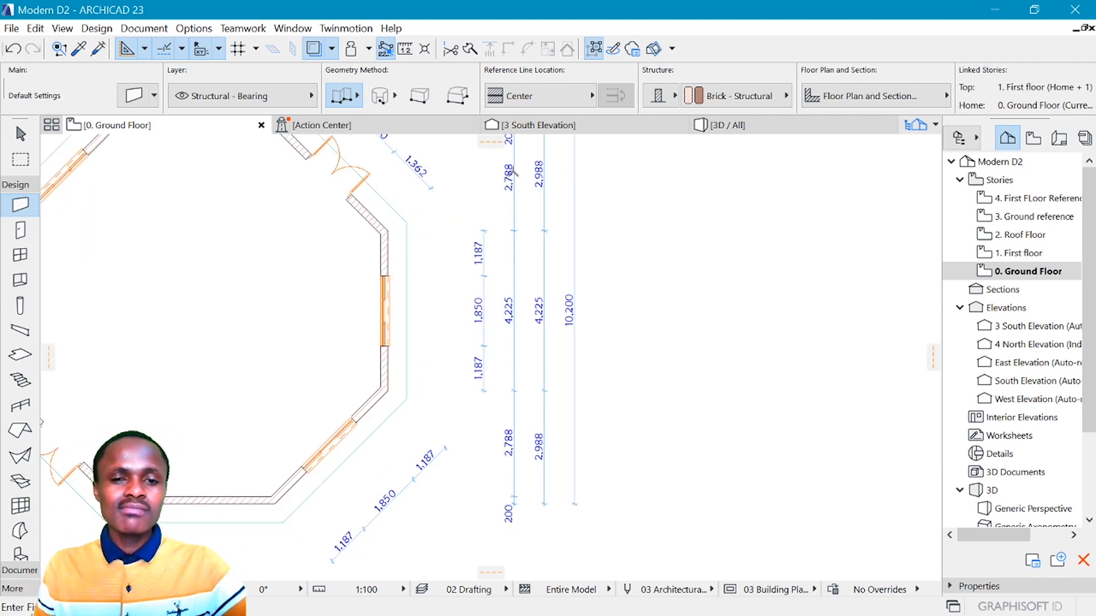
{"action": "scroll", "coordinate": [531, 308], "scroll_direction": "up", "scroll_amount": 3}
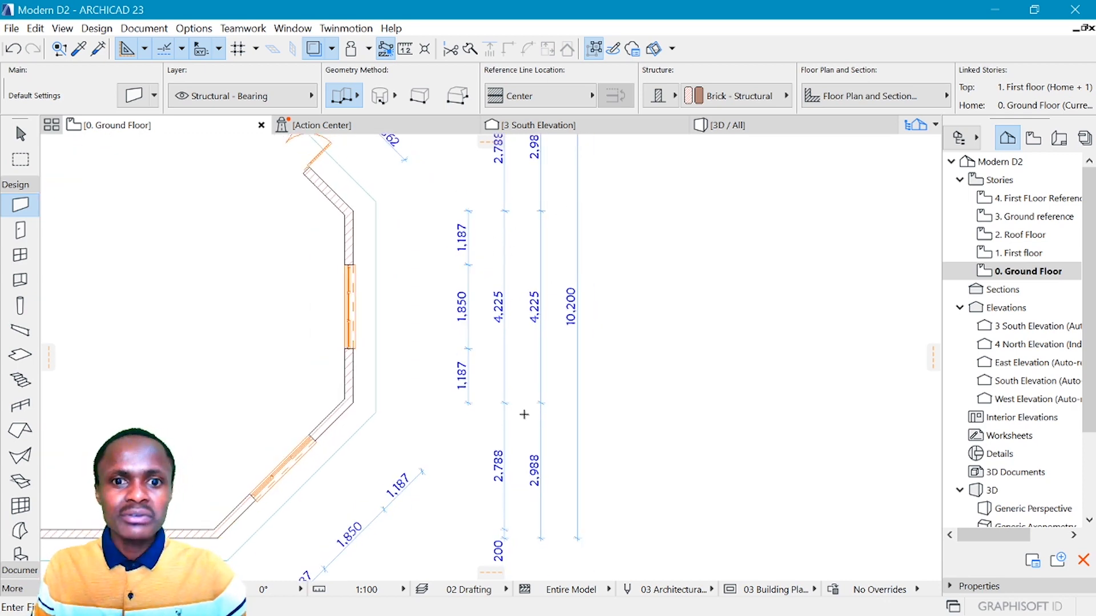
Step: Remove the middle 4.225 segment from the second east-side dimension chain of the octagon
{"action": "left_click", "coordinate": [502, 332], "text": "ctrl"}
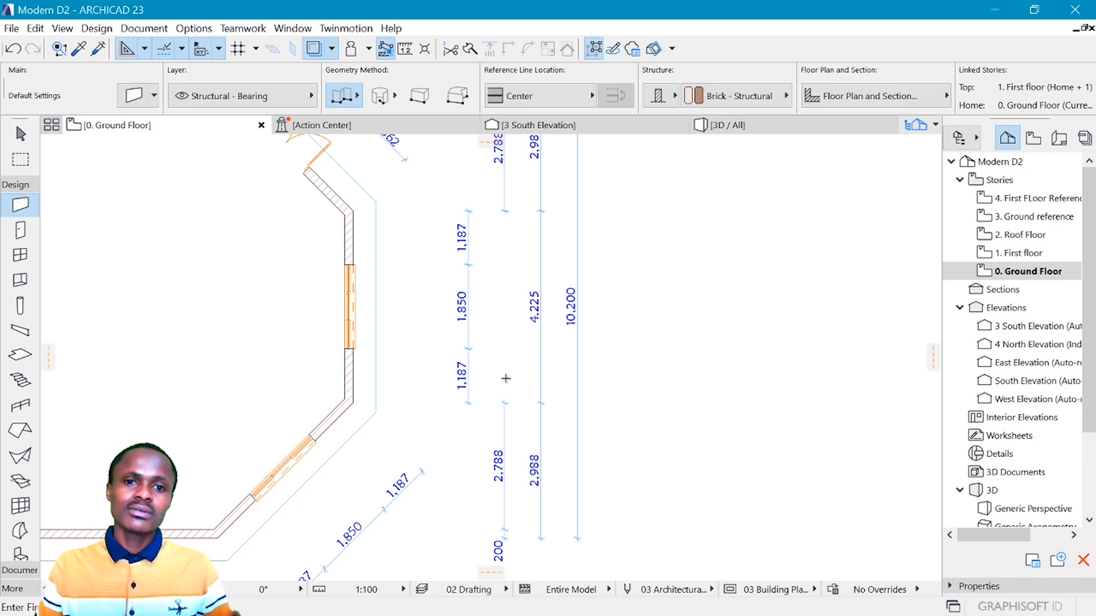
{"action": "scroll", "coordinate": [505, 379], "scroll_direction": "down", "scroll_amount": 3}
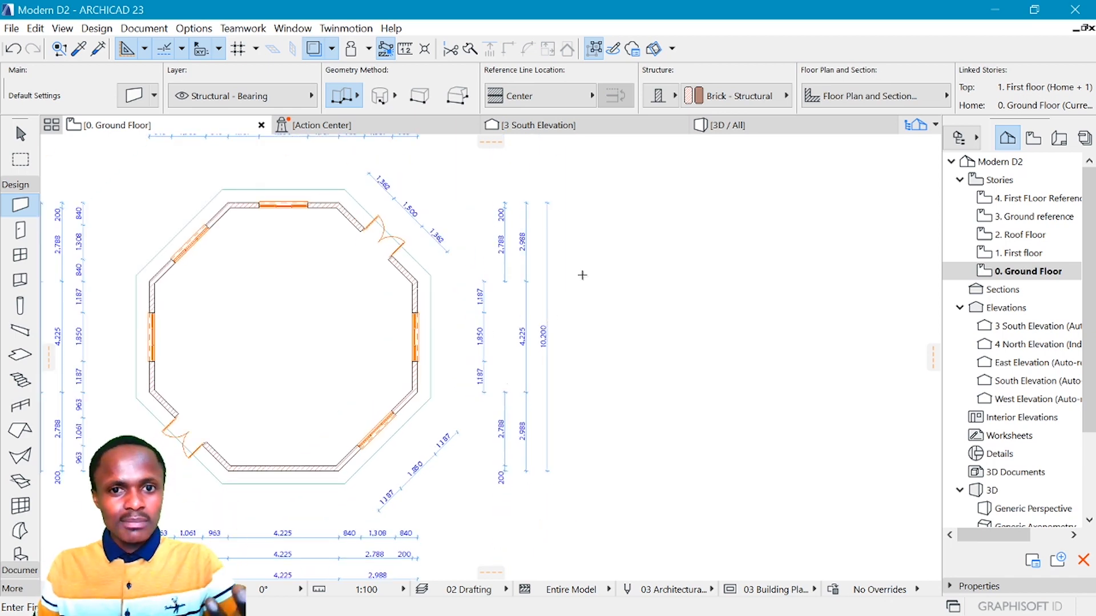
{"action": "scroll", "coordinate": [506, 338], "scroll_direction": "up", "scroll_amount": 1}
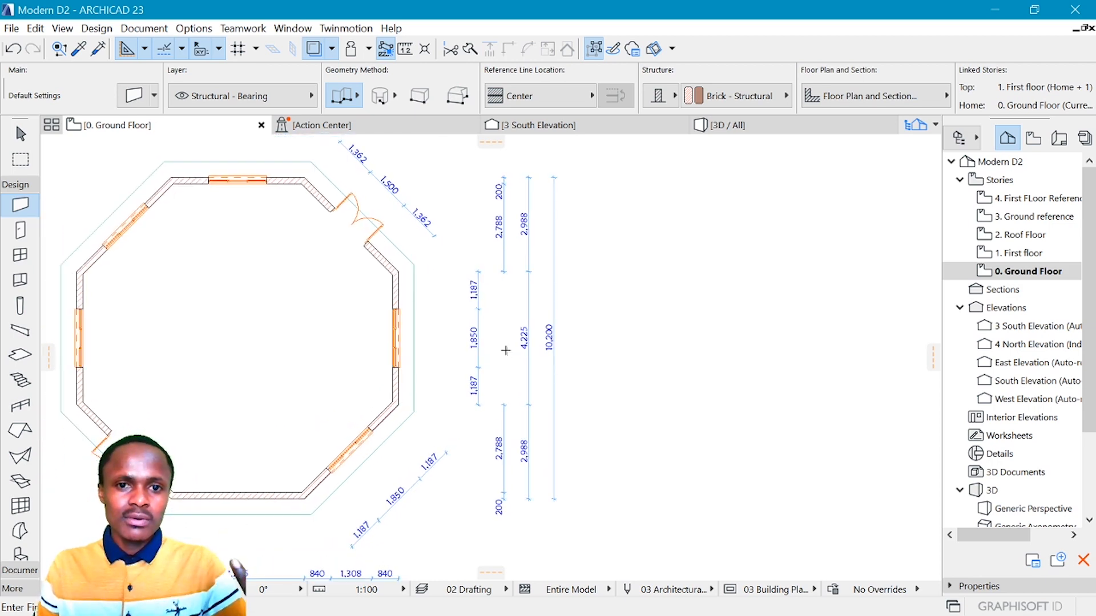
Step: Try merging the lower part of the second east-side chain with its upper part, undo the merge and clear the selection
{"action": "scroll", "coordinate": [503, 404], "scroll_direction": "up", "scroll_amount": 2}
{"action": "left_click", "coordinate": [504, 431], "text": "shift"}
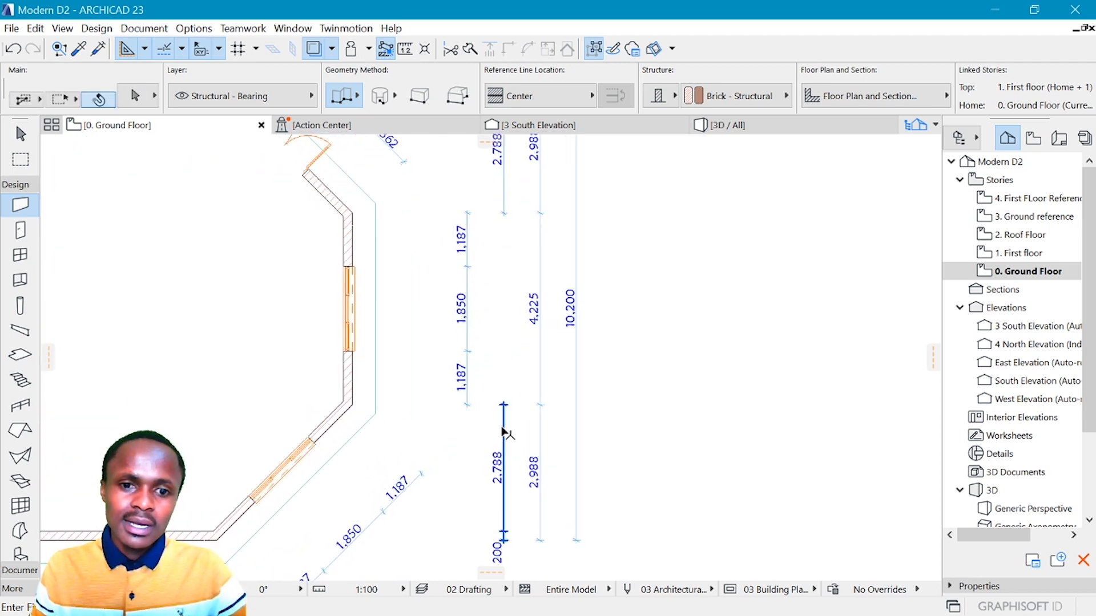
{"action": "left_click", "coordinate": [502, 428], "text": "shift"}
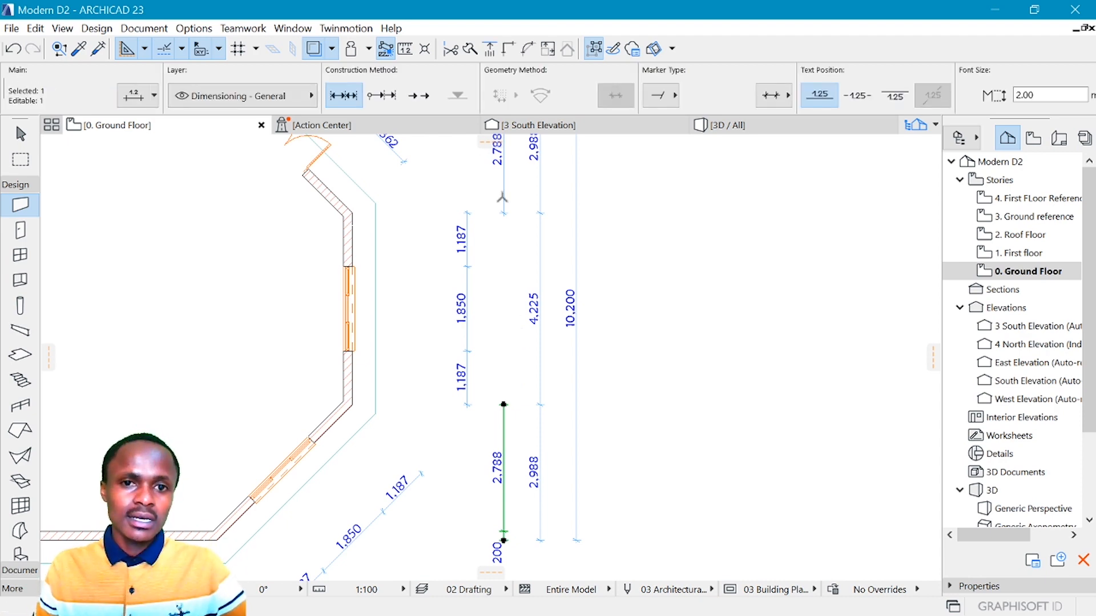
{"action": "left_click", "coordinate": [504, 183]}
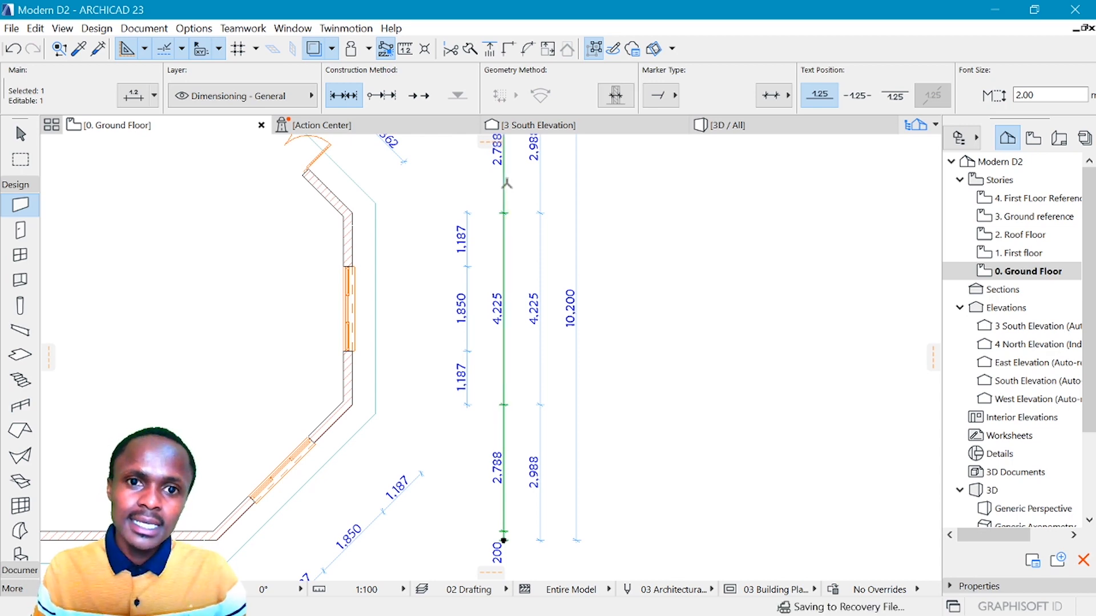
{"action": "scroll", "coordinate": [524, 262], "scroll_direction": "down", "scroll_amount": 5}
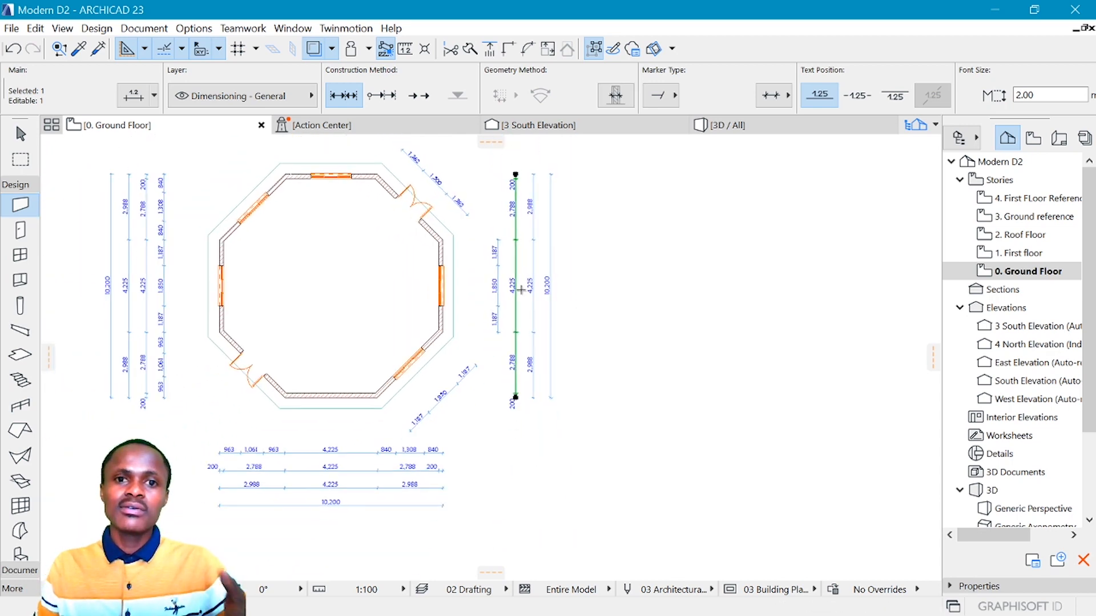
{"action": "scroll", "coordinate": [520, 250], "scroll_direction": "up", "scroll_amount": 4}
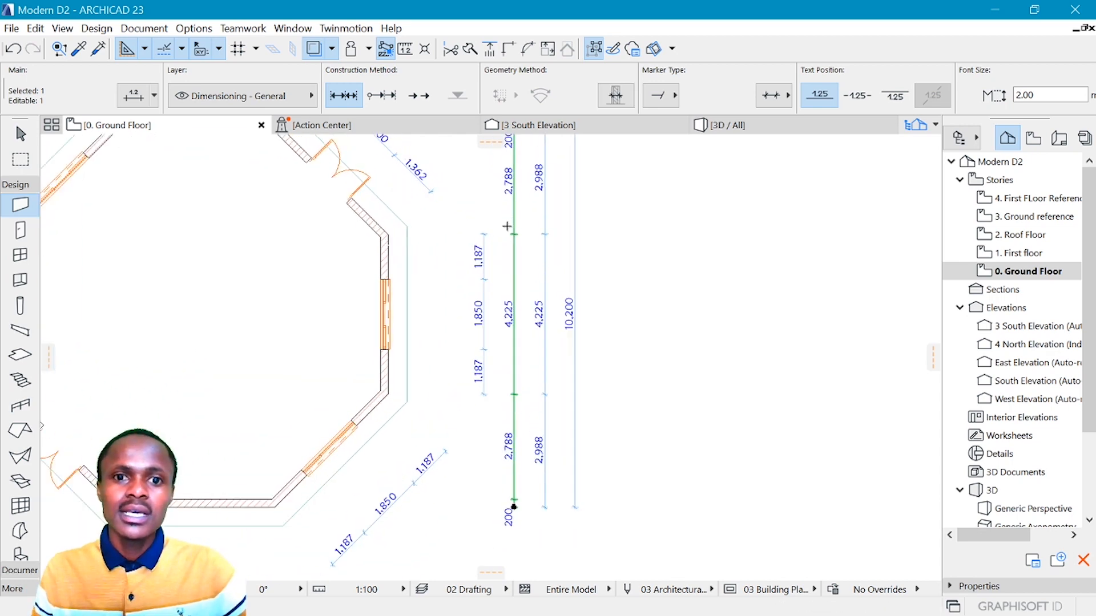
{"action": "scroll", "coordinate": [522, 230], "scroll_direction": "up", "scroll_amount": 2}
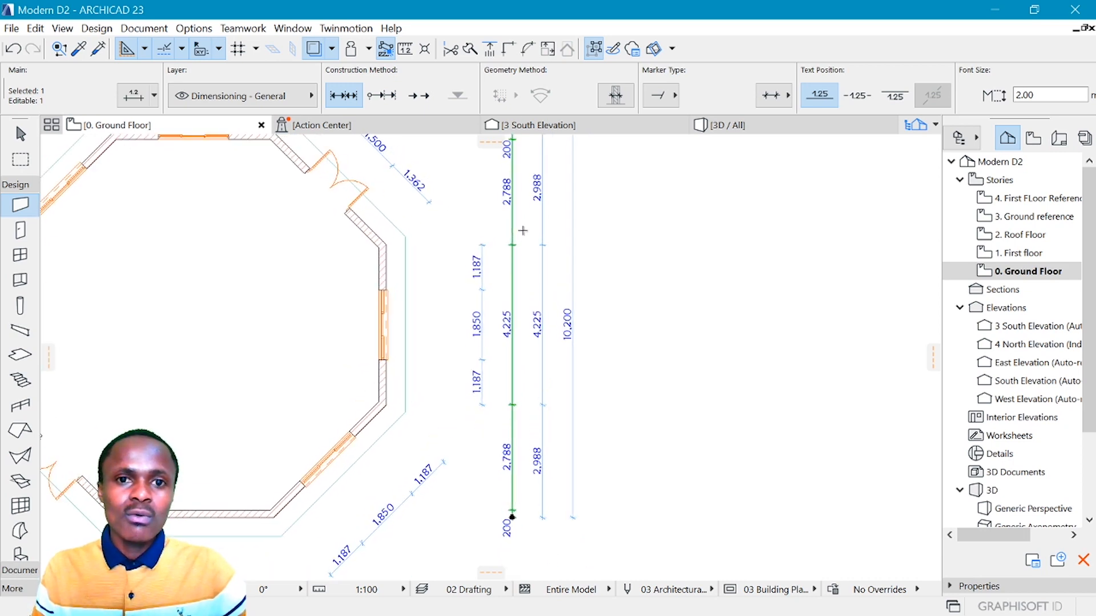
{"action": "key", "text": "ctrl+z"}
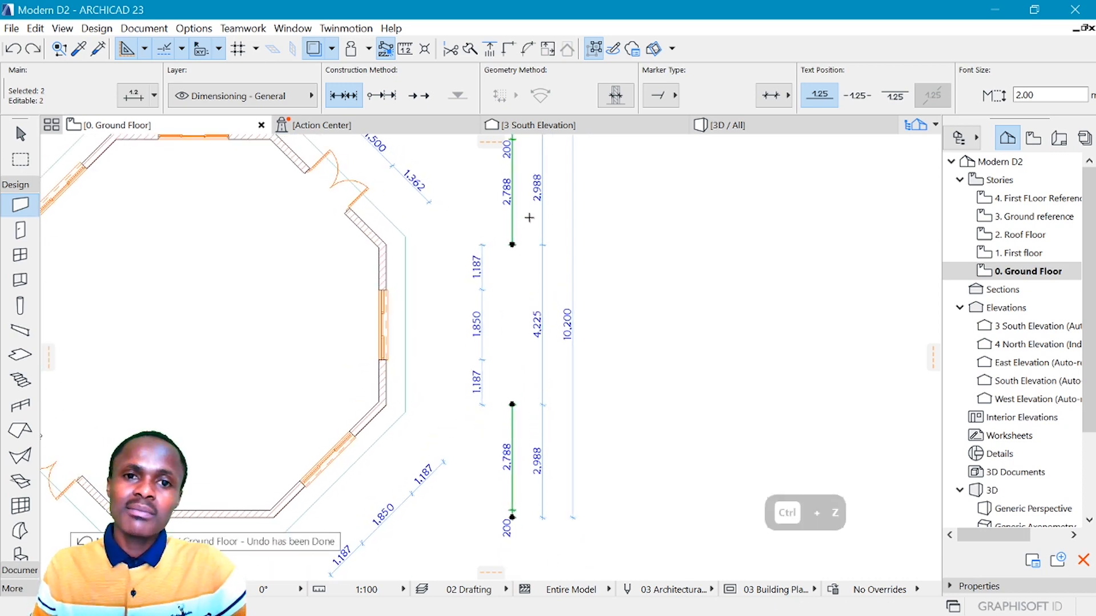
{"action": "key", "text": "Escape"}
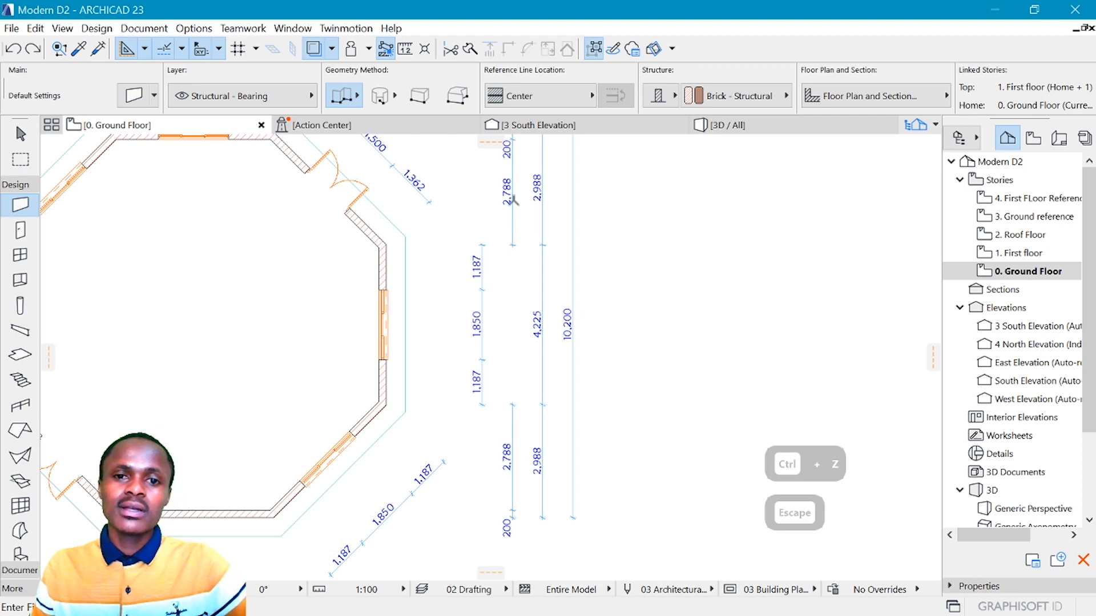
Step: Move the upper part of the second east-side chain horizontally closer to the octagon, out of line with the lower part, and deselect it
{"action": "left_click", "coordinate": [513, 233]}
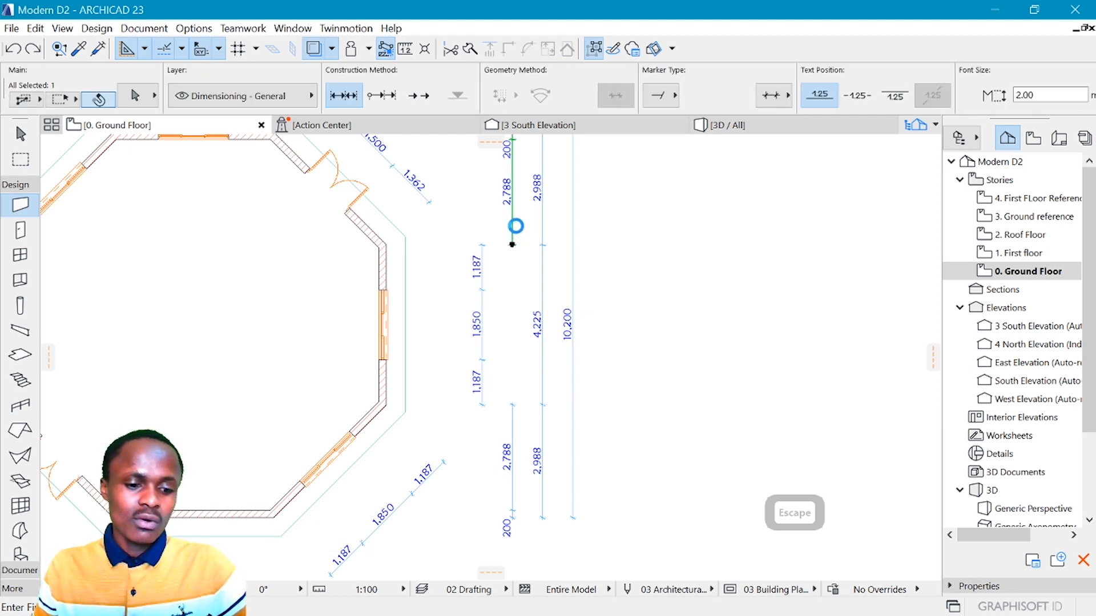
{"action": "key", "text": "ctrl+d"}
{"action": "left_click", "coordinate": [512, 228]}
{"action": "left_click", "coordinate": [493, 228]}
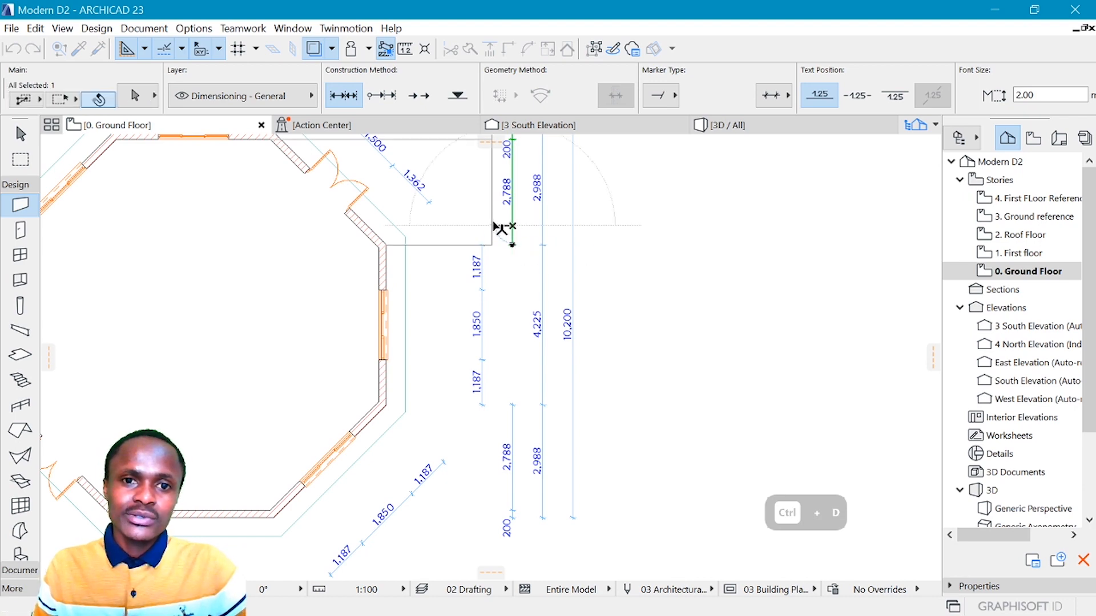
{"action": "key", "text": "Escape"}
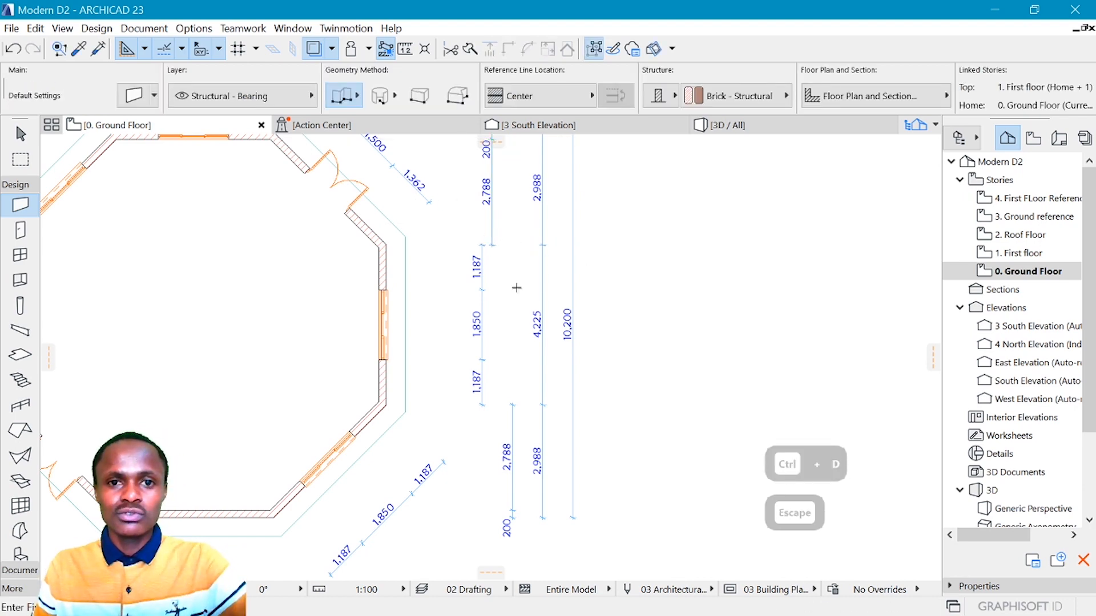
Step: Merge the offset upper part of the second east-side chain into the lower part and deselect the combined chain
{"action": "left_click", "coordinate": [512, 434]}
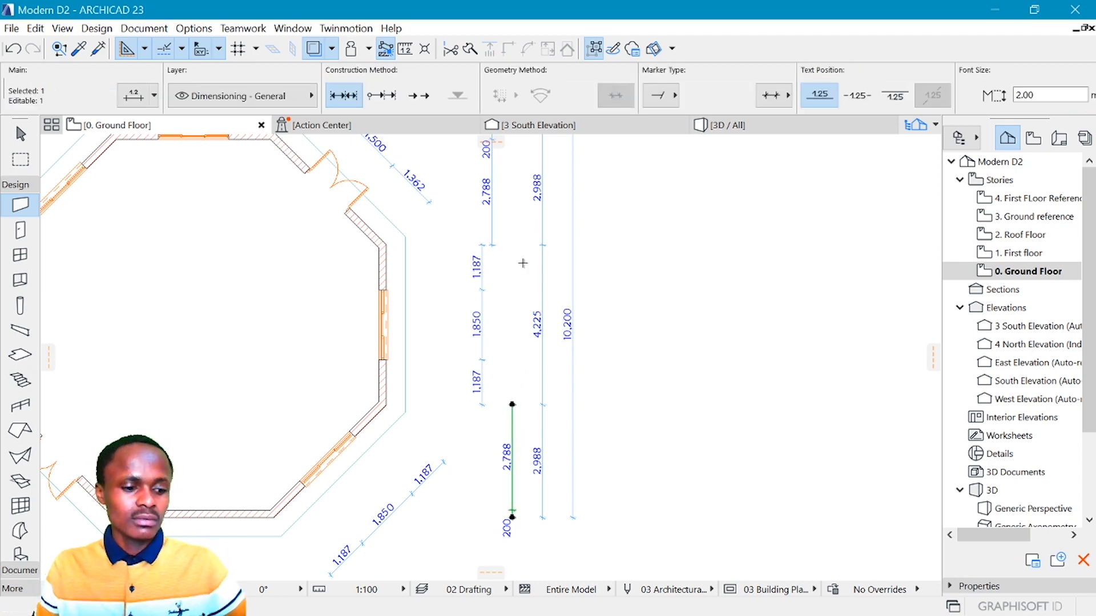
{"action": "left_click", "coordinate": [492, 224]}
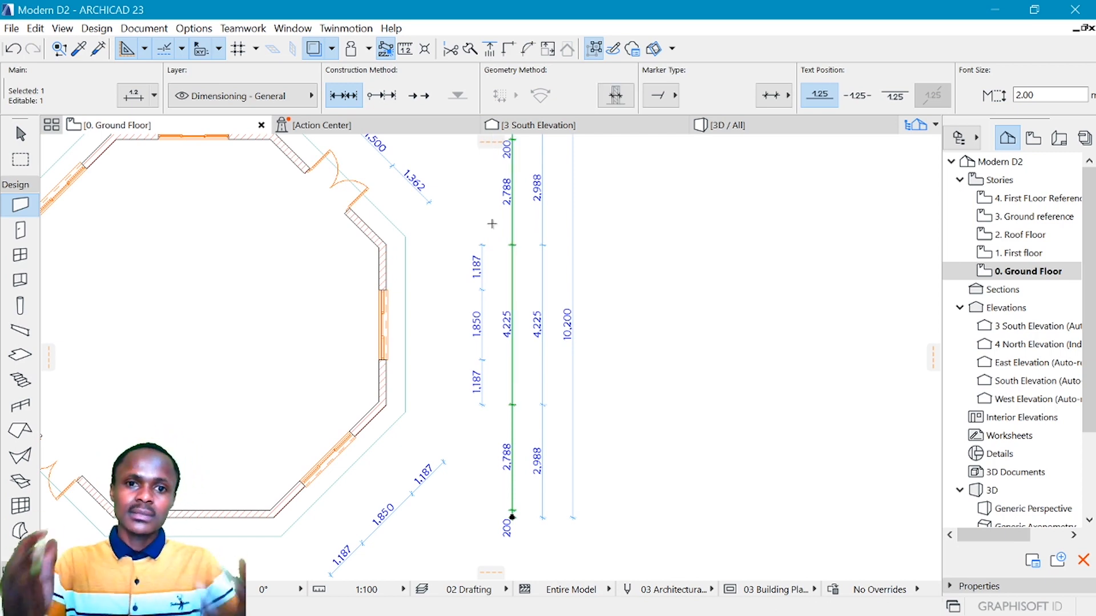
{"action": "scroll", "coordinate": [492, 224], "scroll_direction": "down", "scroll_amount": 5}
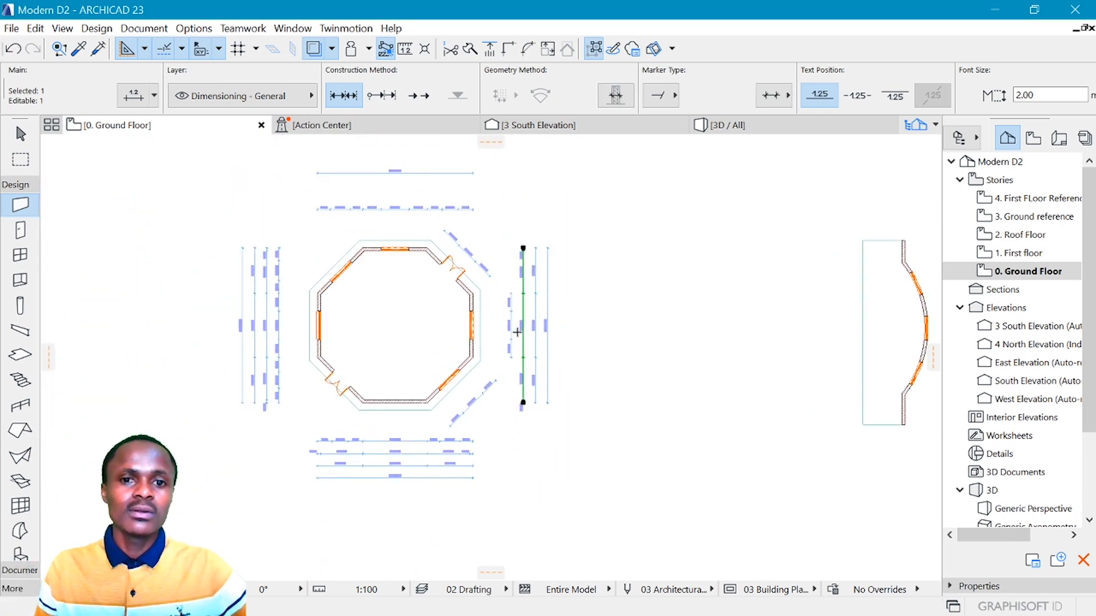
{"action": "key", "text": "Escape"}
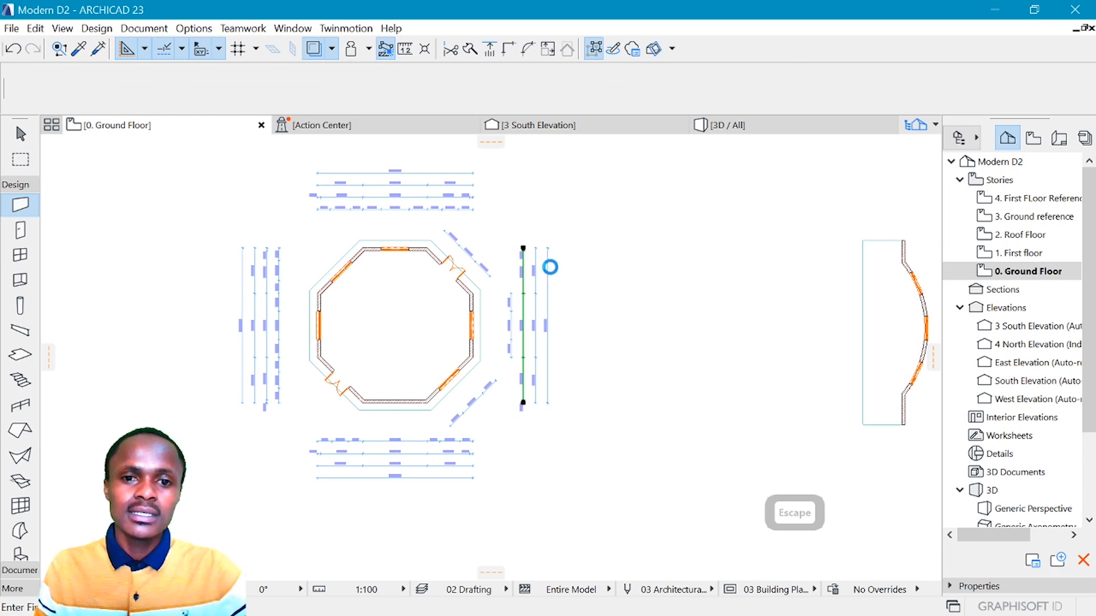
{"action": "key", "text": "Escape"}
Step: Delete the dimension point at the octagon's upper east corner from the third east-side chain, joining its 2.988 and 4.225 segments
{"action": "scroll", "coordinate": [530, 269], "scroll_direction": "up", "scroll_amount": 2}
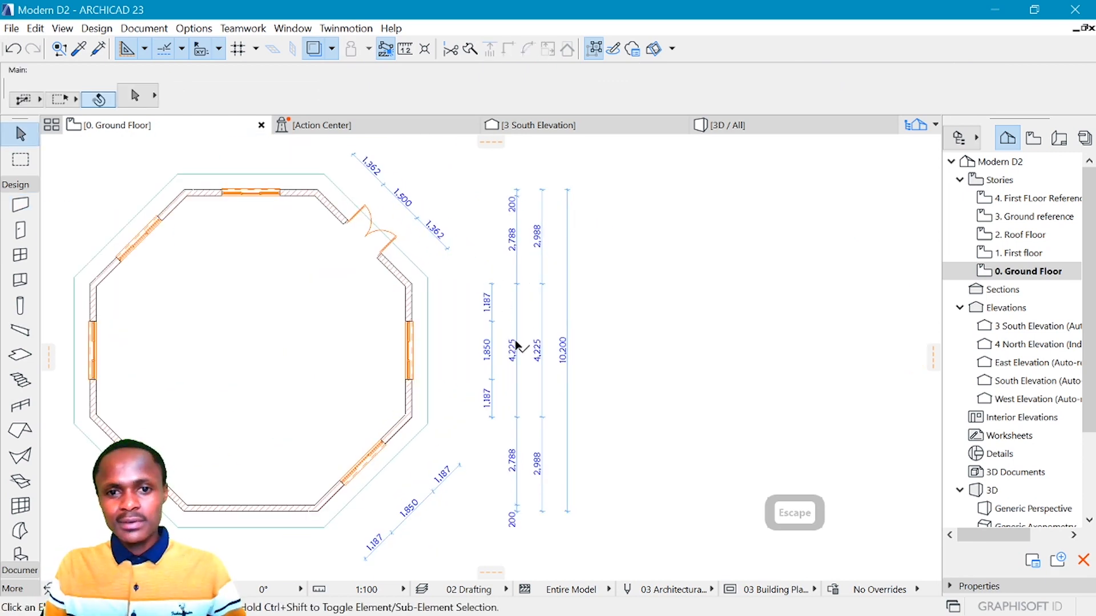
{"action": "scroll", "coordinate": [525, 372], "scroll_direction": "up", "scroll_amount": 1}
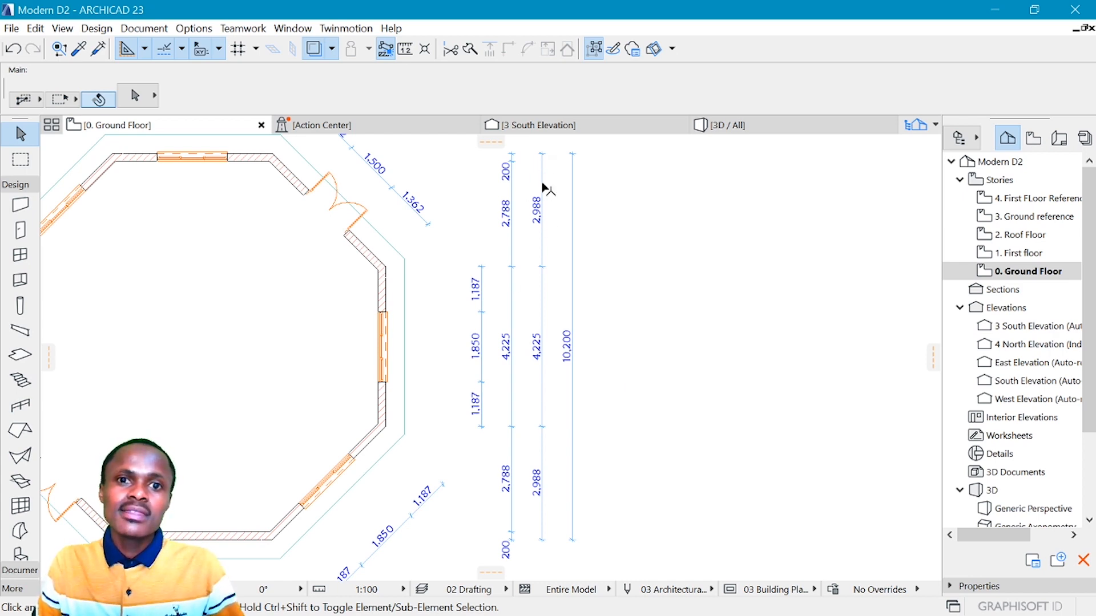
{"action": "left_click", "coordinate": [542, 268]}
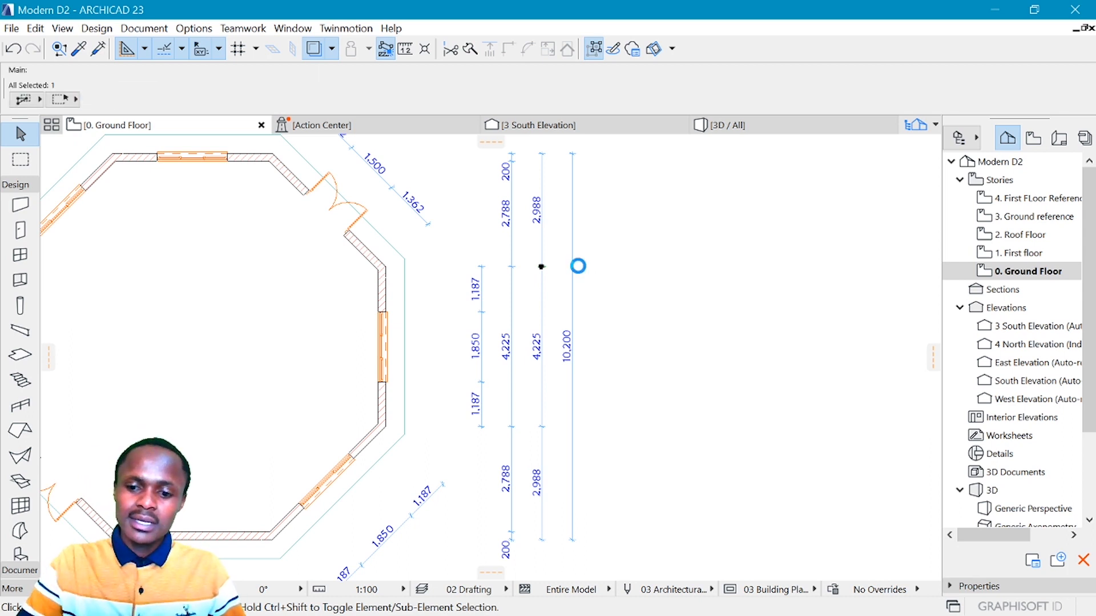
{"action": "key", "text": "Delete"}
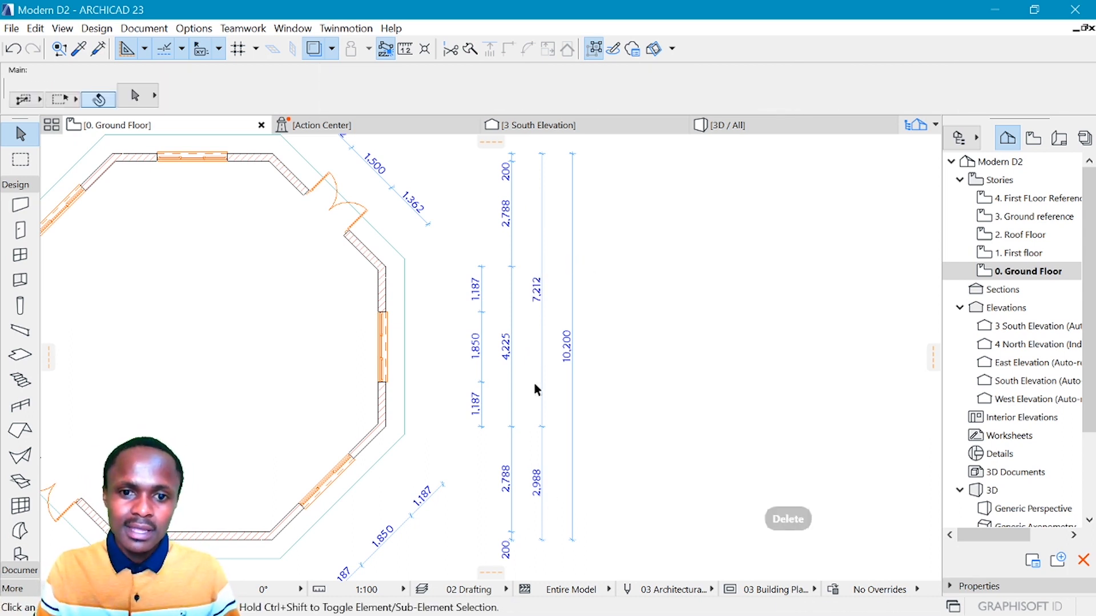
Step: Examine the dimension chains around the octagon and locate the undimensioned curved-wall and circular plans beside it
{"action": "scroll", "coordinate": [627, 365], "scroll_direction": "down", "scroll_amount": 2}
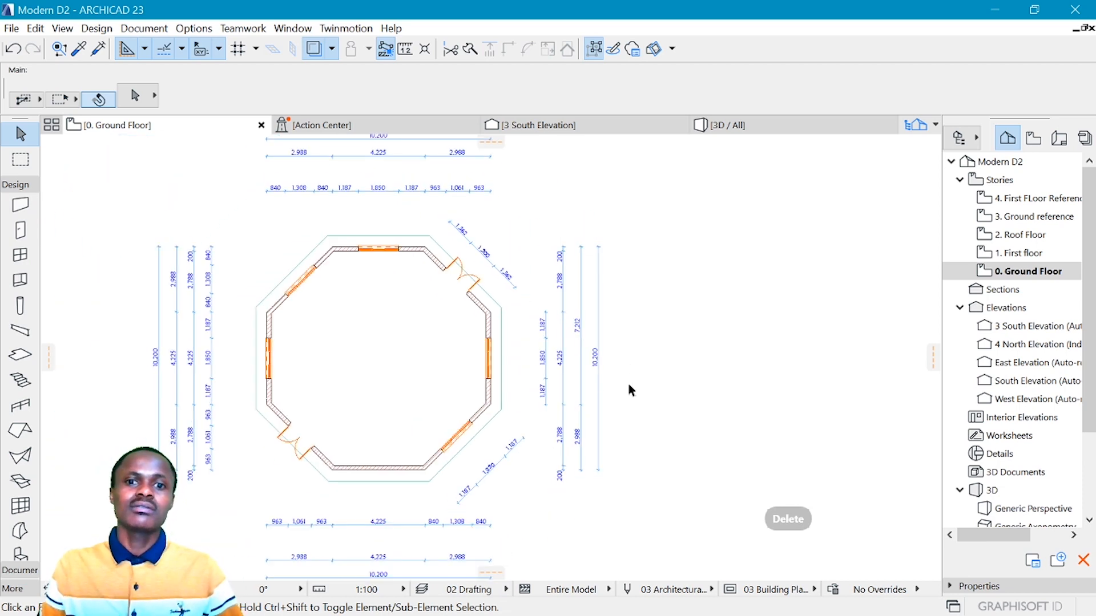
{"action": "scroll", "coordinate": [305, 245], "scroll_direction": "up", "scroll_amount": 1}
{"action": "scroll", "coordinate": [532, 343], "scroll_direction": "down", "scroll_amount": 2}
{"action": "scroll", "coordinate": [532, 342], "scroll_direction": "up", "scroll_amount": 1}
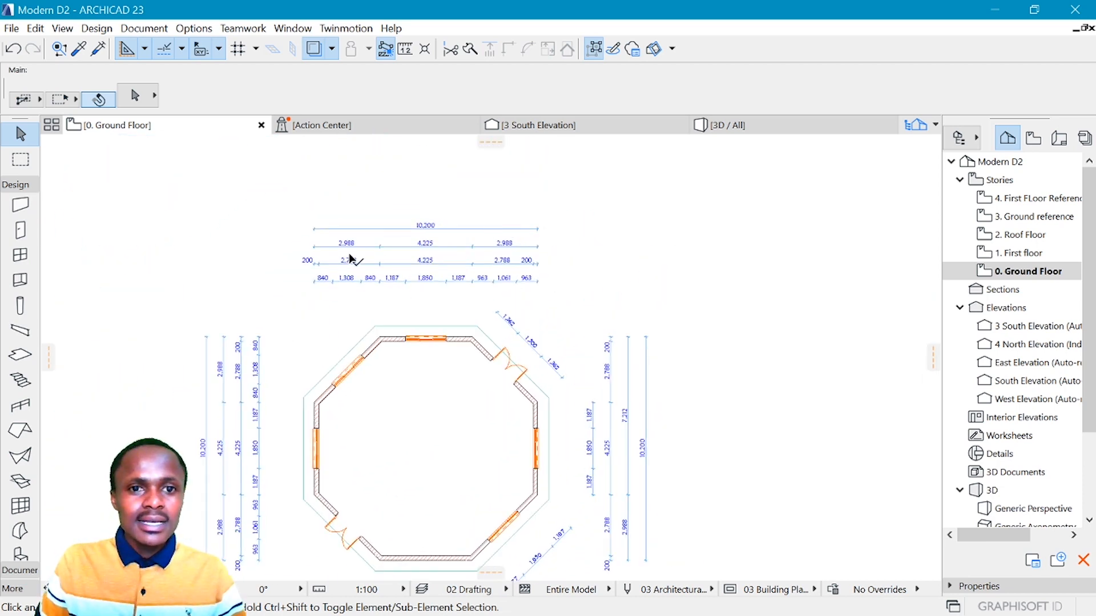
{"action": "scroll", "coordinate": [513, 228], "scroll_direction": "down", "scroll_amount": 1}
{"action": "scroll", "coordinate": [517, 348], "scroll_direction": "up", "scroll_amount": 2}
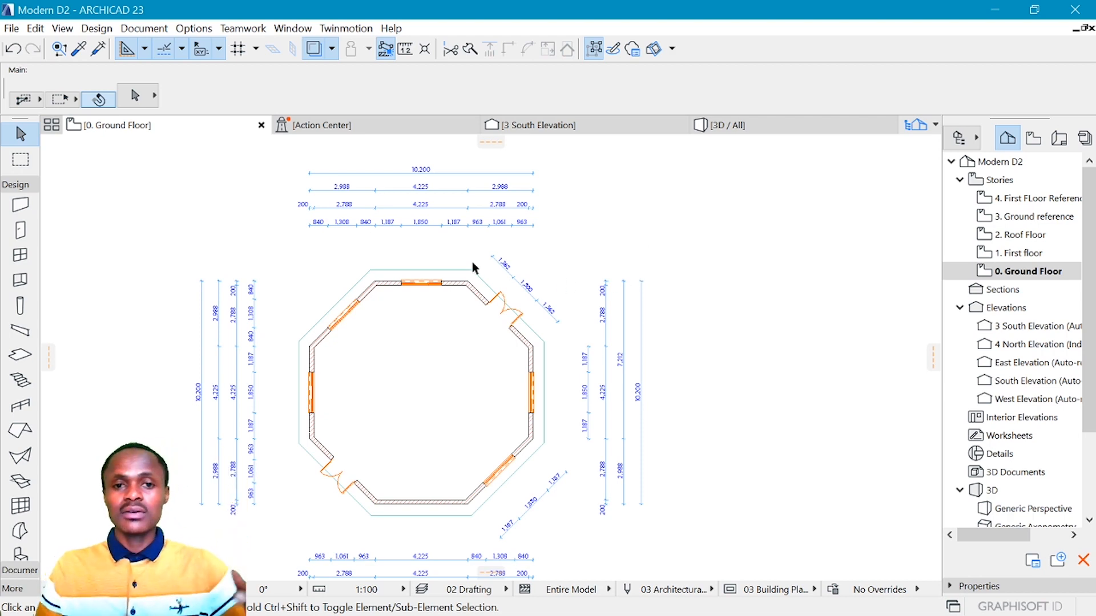
{"action": "scroll", "coordinate": [472, 262], "scroll_direction": "down", "scroll_amount": 3}
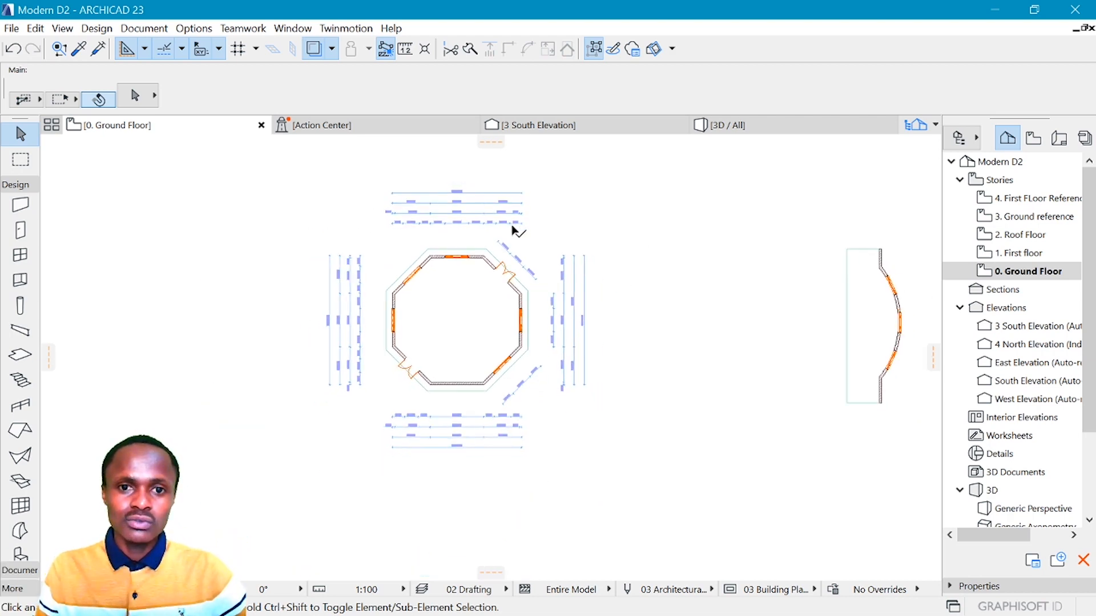
{"action": "scroll", "coordinate": [470, 247], "scroll_direction": "down", "scroll_amount": 3}
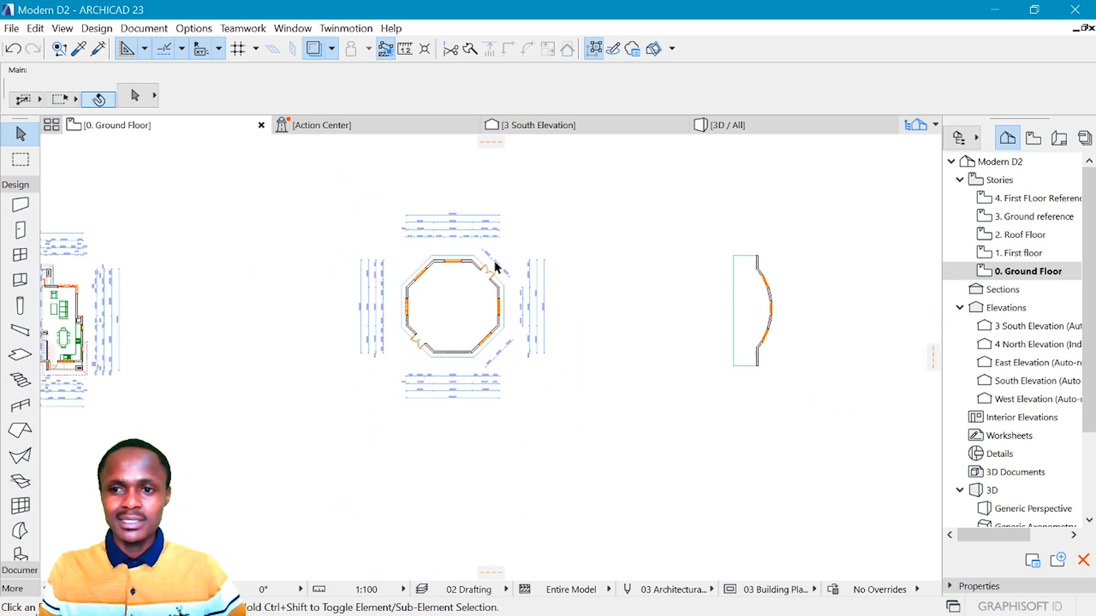
{"action": "scroll", "coordinate": [495, 261], "scroll_direction": "up", "scroll_amount": 3}
{"action": "scroll", "coordinate": [494, 262], "scroll_direction": "up", "scroll_amount": 3}
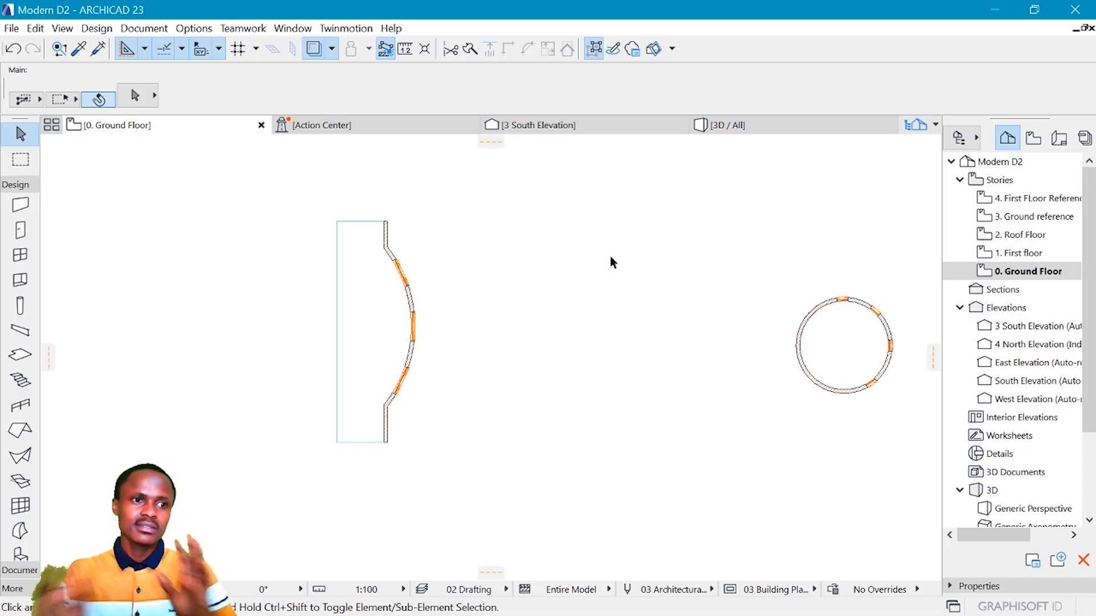
Step: Start the Radial Dimension tool and review its default settings, accepting them as they are
{"action": "left_click", "coordinate": [21, 184]}
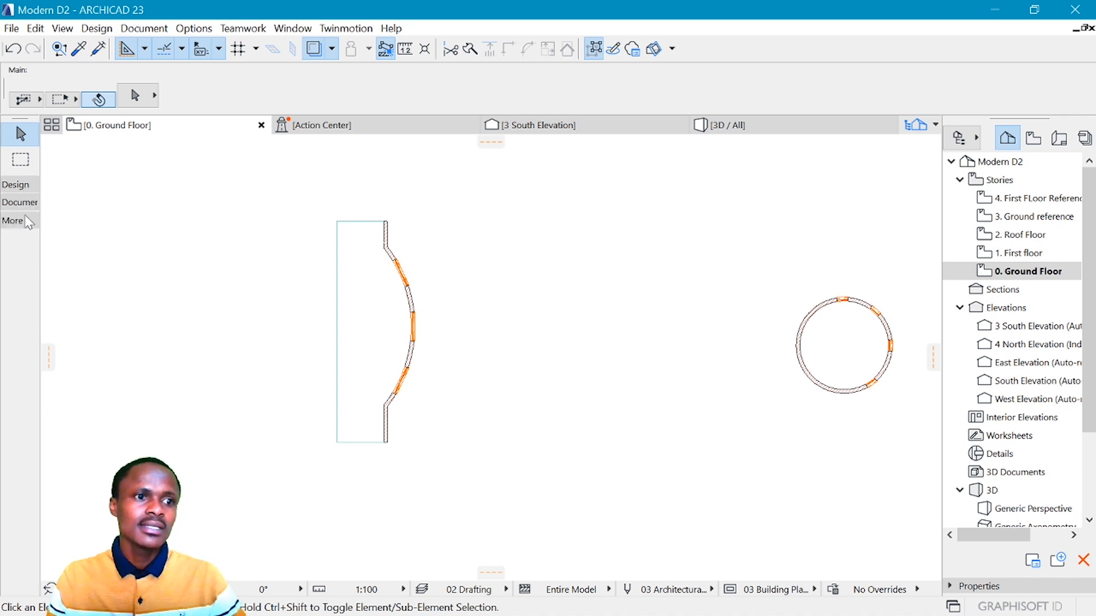
{"action": "left_click", "coordinate": [23, 220]}
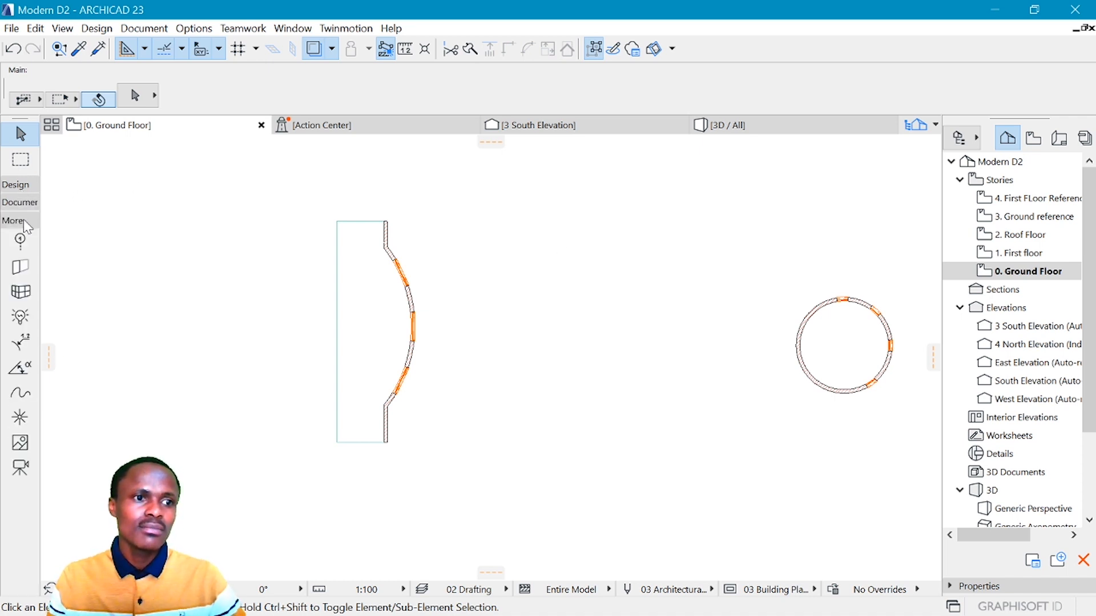
{"action": "left_click", "coordinate": [15, 345]}
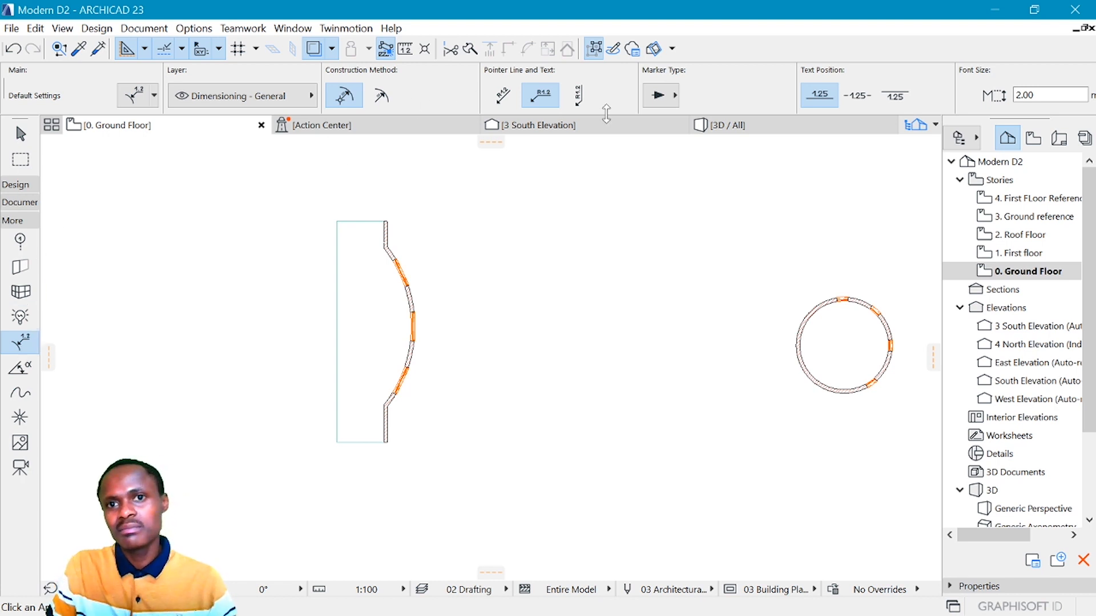
{"action": "key", "text": "t"}
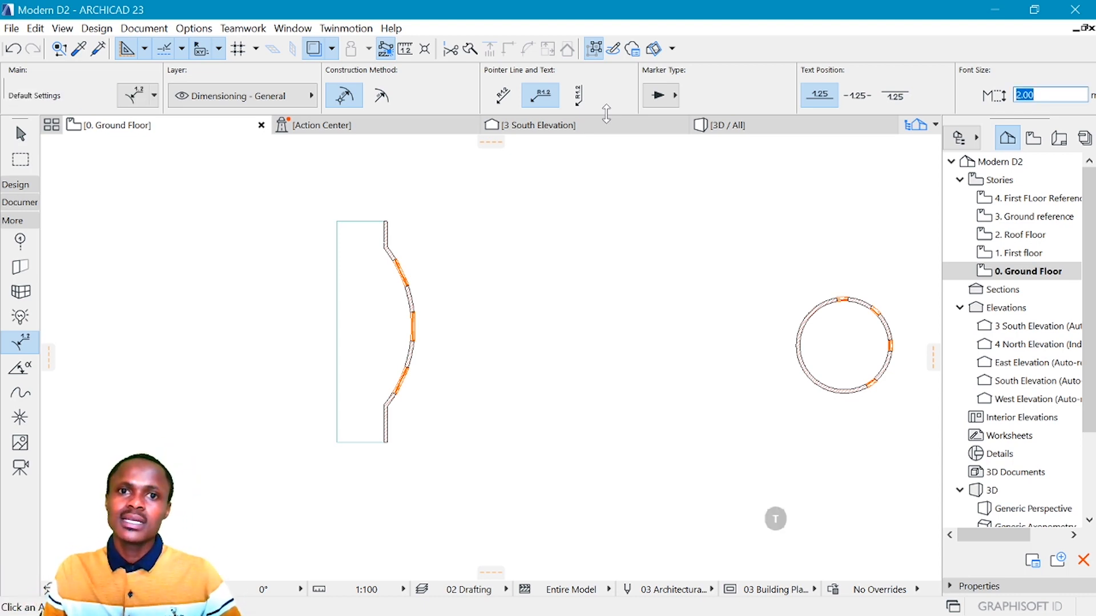
{"action": "key", "text": "ctrl+t"}
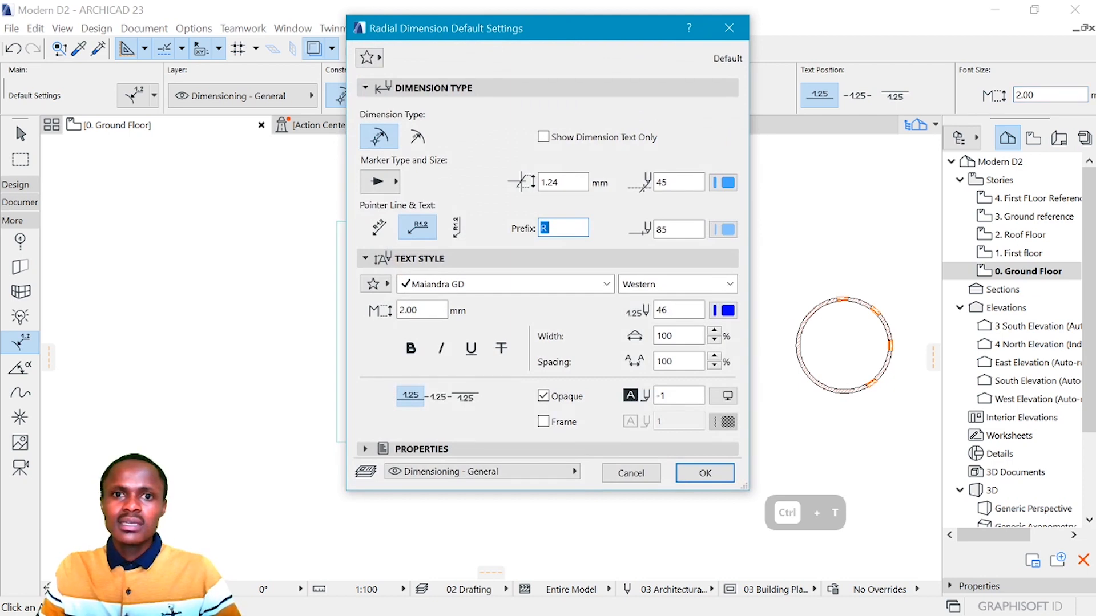
{"action": "left_click", "coordinate": [706, 474]}
Step: Add a radial dimension to the curved wall between its upper and middle windows, placing the text outside the curve
{"action": "scroll", "coordinate": [411, 289], "scroll_direction": "up", "scroll_amount": 3}
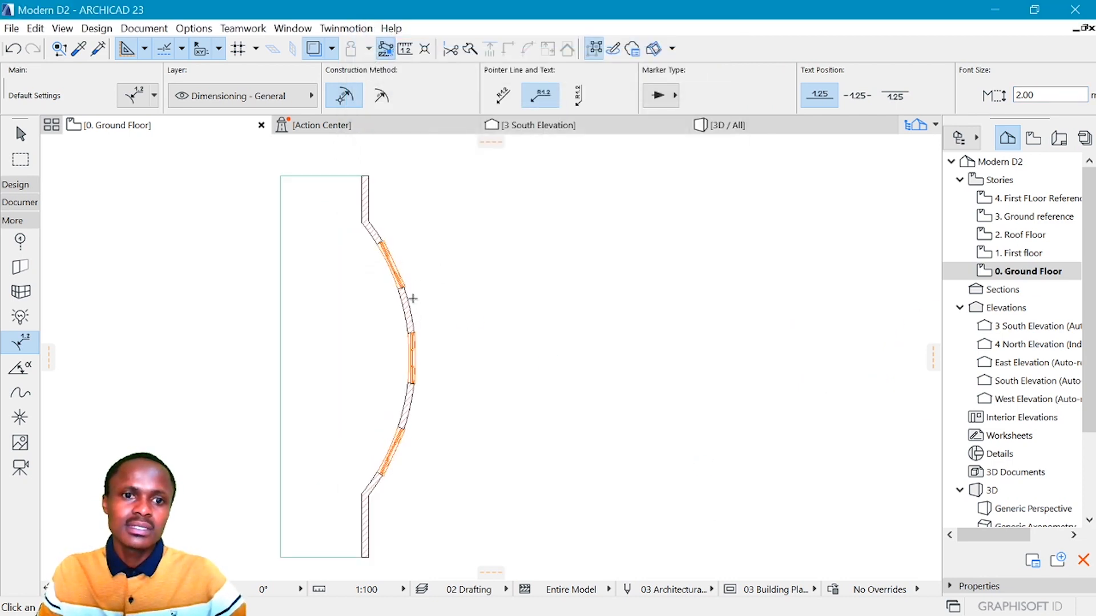
{"action": "key", "text": "Escape"}
{"action": "scroll", "coordinate": [410, 297], "scroll_direction": "up", "scroll_amount": 2}
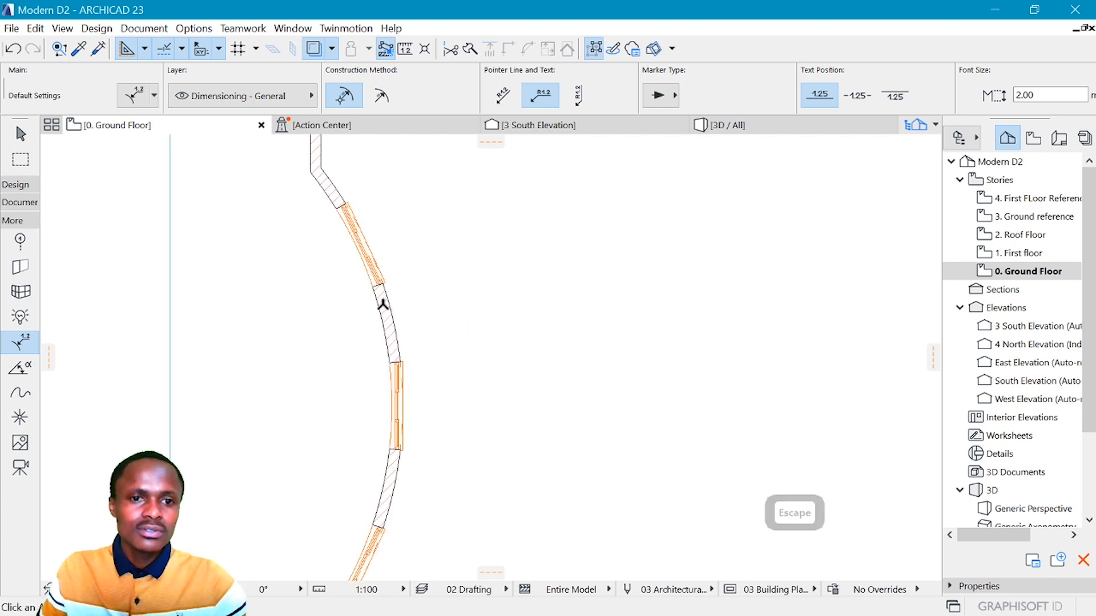
{"action": "left_click", "coordinate": [382, 309]}
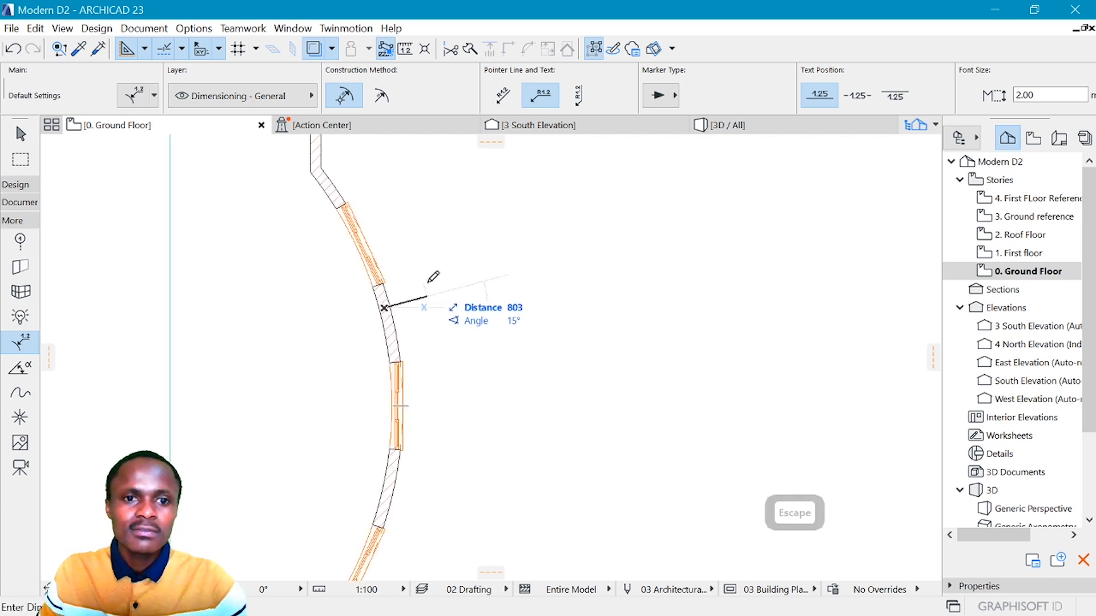
{"action": "left_click", "coordinate": [464, 285]}
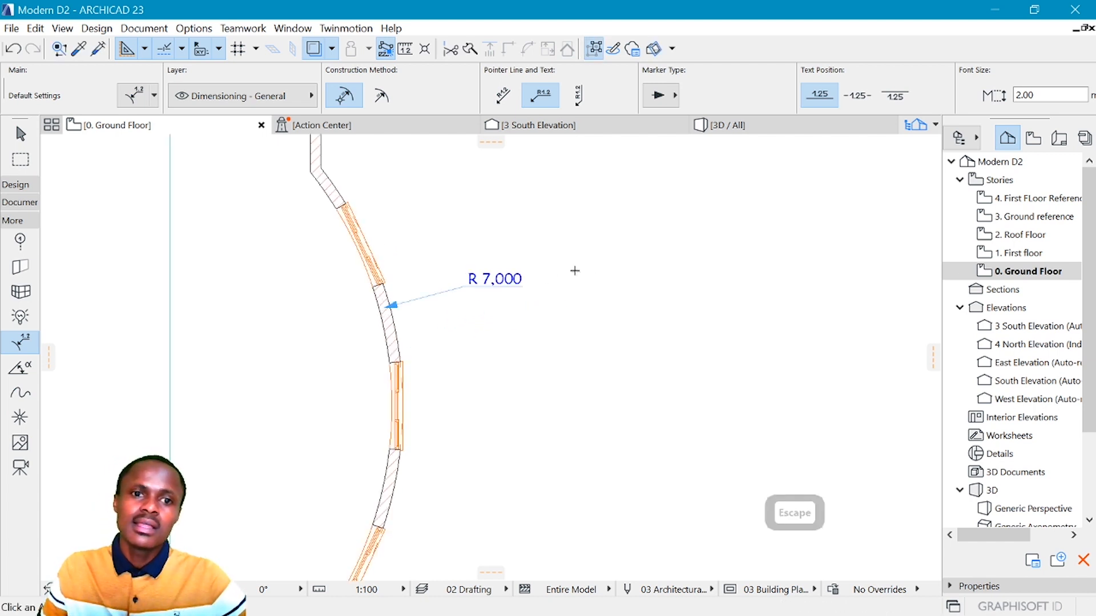
Step: Add a radial dimension to the circular wall just below its north-east window, placing the text outside the circle
{"action": "scroll", "coordinate": [257, 298], "scroll_direction": "down", "scroll_amount": 3}
{"action": "scroll", "coordinate": [360, 293], "scroll_direction": "up", "scroll_amount": 5}
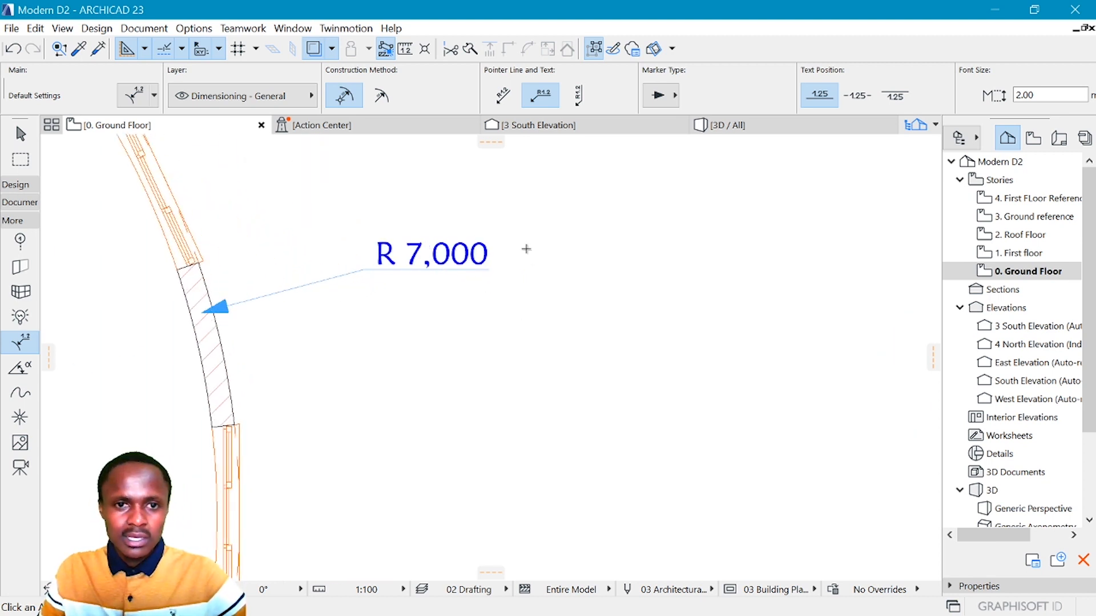
{"action": "scroll", "coordinate": [249, 382], "scroll_direction": "down", "scroll_amount": 5}
{"action": "scroll", "coordinate": [728, 395], "scroll_direction": "up", "scroll_amount": 5}
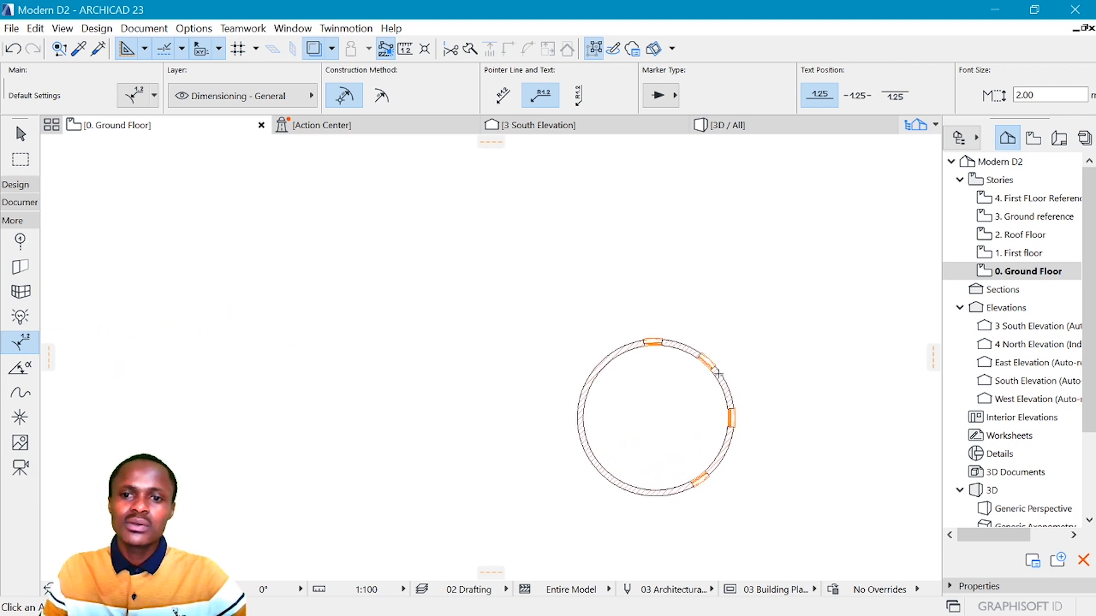
{"action": "left_click", "coordinate": [713, 370]}
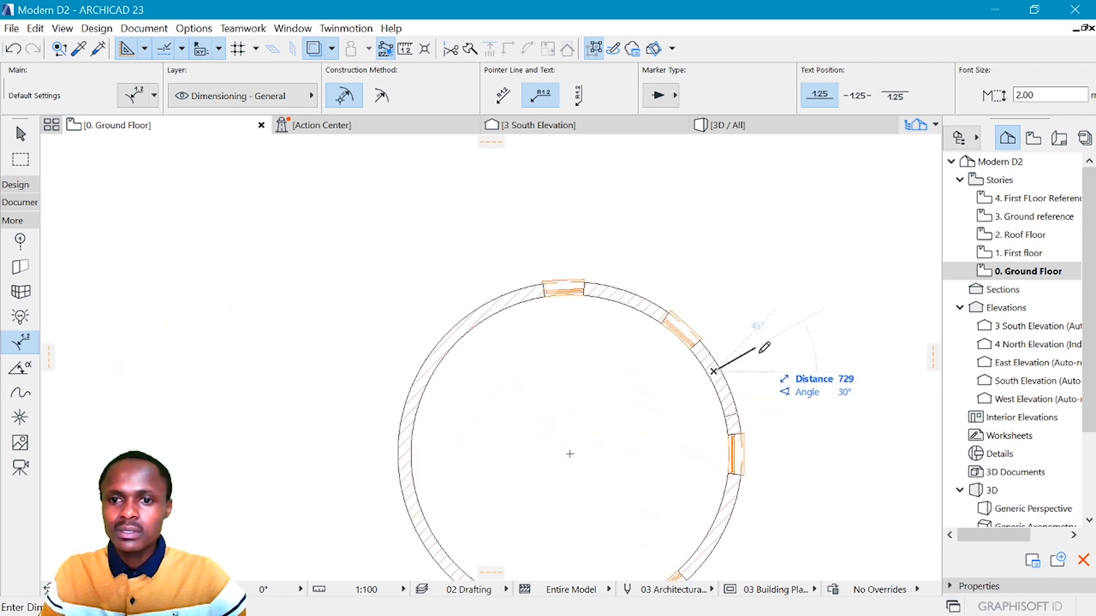
{"action": "left_click", "coordinate": [802, 322]}
{"action": "scroll", "coordinate": [697, 281], "scroll_direction": "down", "scroll_amount": 3}
{"action": "scroll", "coordinate": [697, 281], "scroll_direction": "down", "scroll_amount": 4}
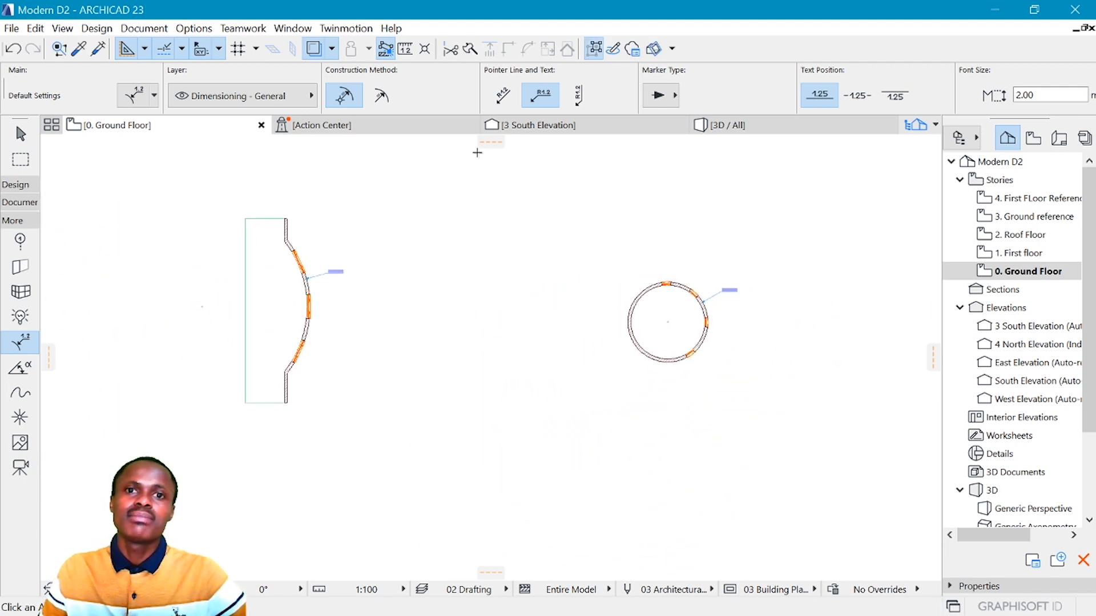
Step: Add a second radial dimension at the curved wall's lower end, below the lowest window, with its text outside the curve
{"action": "scroll", "coordinate": [477, 153], "scroll_direction": "up", "scroll_amount": 2}
{"action": "scroll", "coordinate": [530, 273], "scroll_direction": "down", "scroll_amount": 1}
{"action": "scroll", "coordinate": [183, 372], "scroll_direction": "up", "scroll_amount": 2}
{"action": "scroll", "coordinate": [279, 472], "scroll_direction": "up", "scroll_amount": 2}
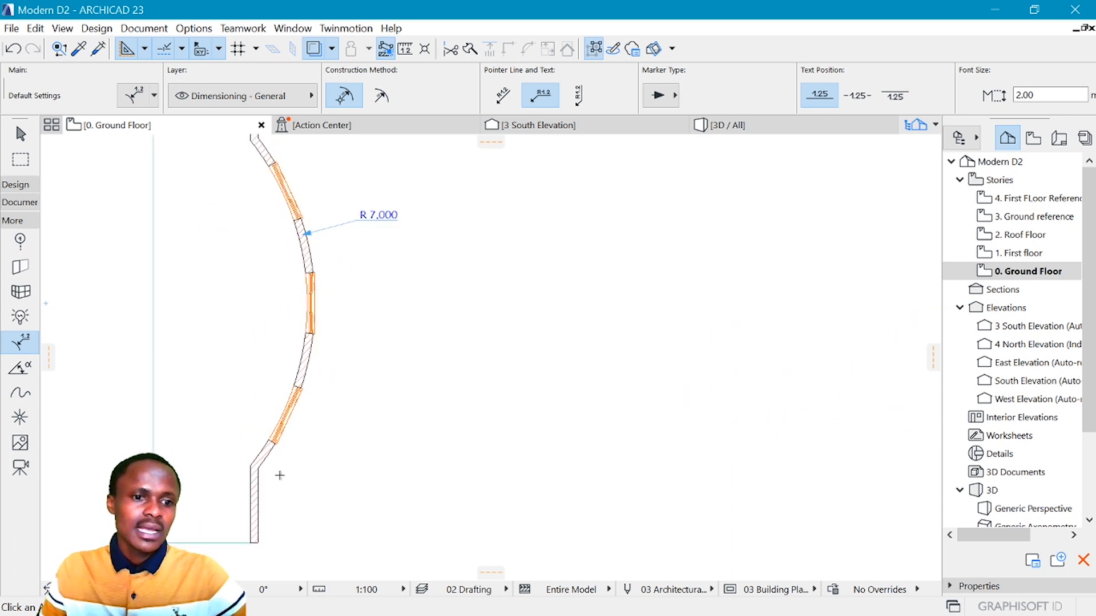
{"action": "left_click", "coordinate": [265, 451]}
{"action": "left_click", "coordinate": [328, 468]}
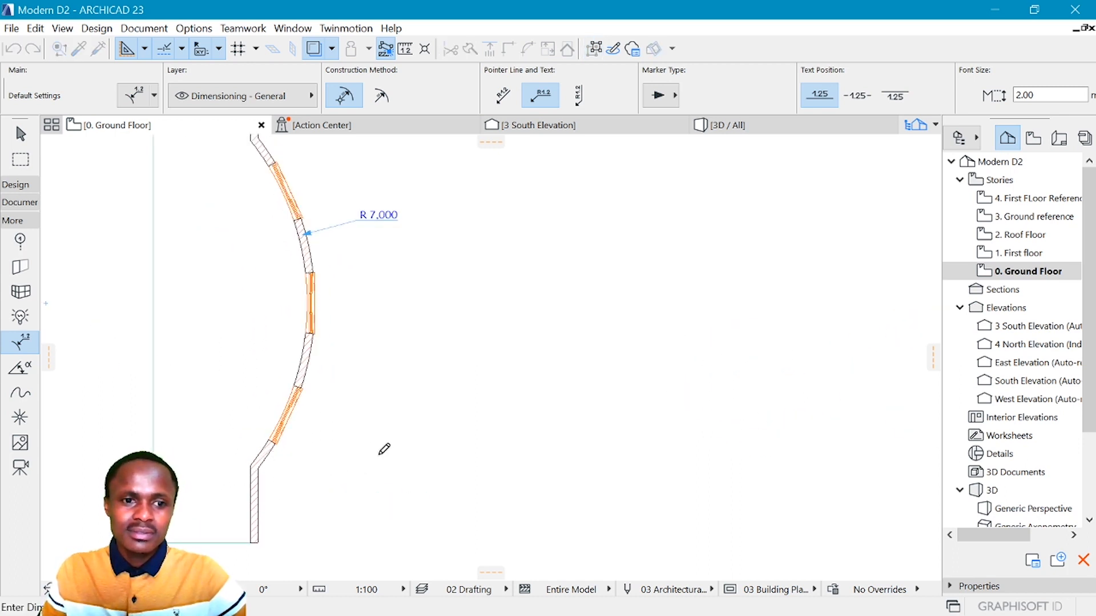
{"action": "scroll", "coordinate": [430, 433], "scroll_direction": "down", "scroll_amount": 2}
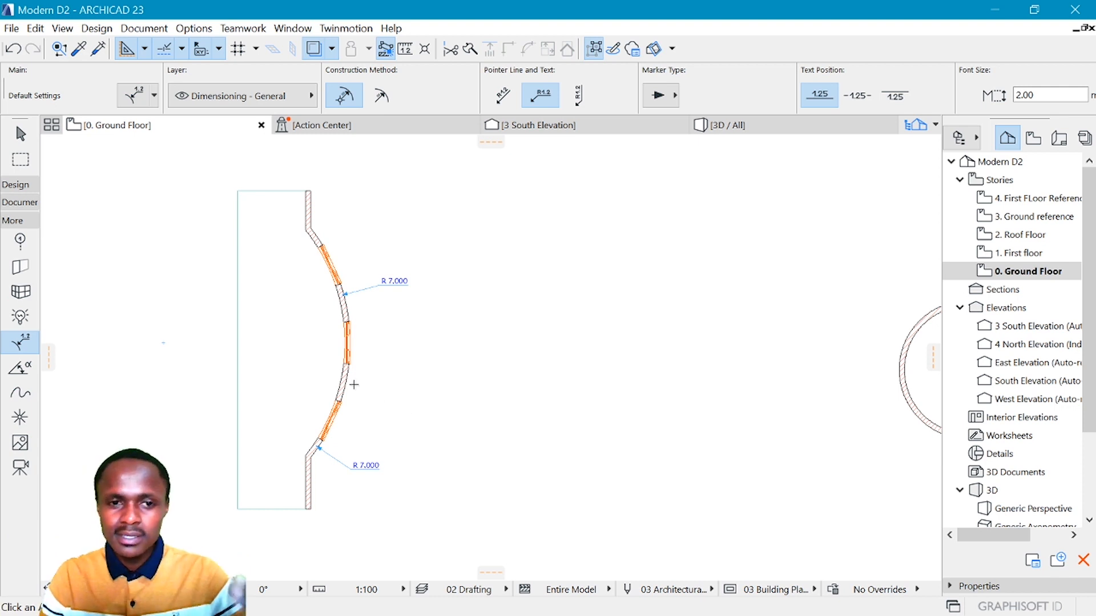
{"action": "scroll", "coordinate": [331, 326], "scroll_direction": "up", "scroll_amount": 2}
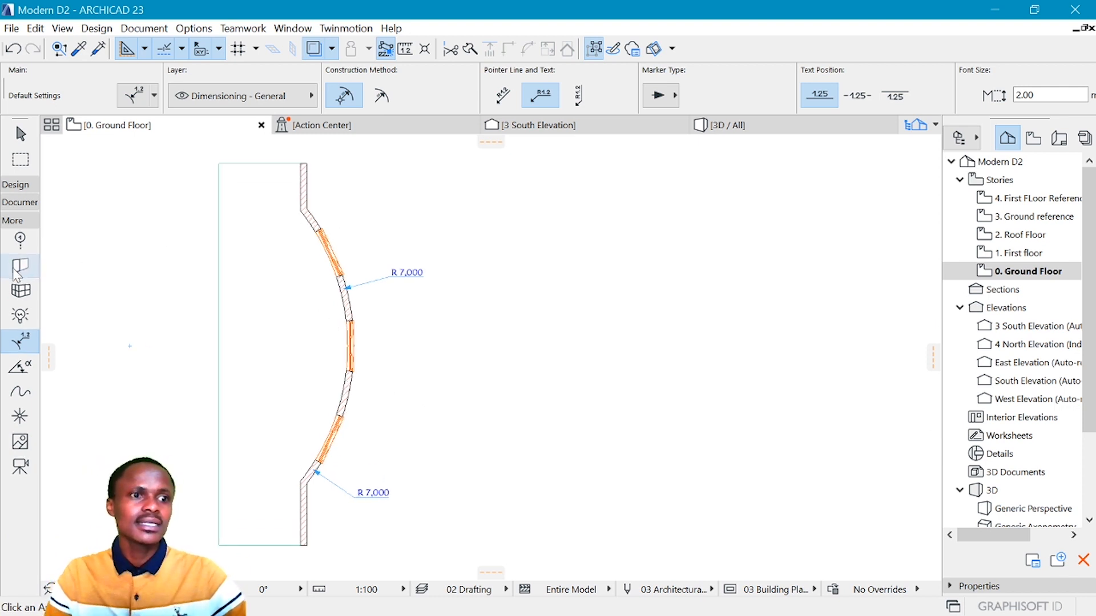
Step: Dimension the curved wall's full arc length with the linear Dimension tool's arc geometry method, placing the dimension line inside the curve
{"action": "left_click", "coordinate": [21, 204]}
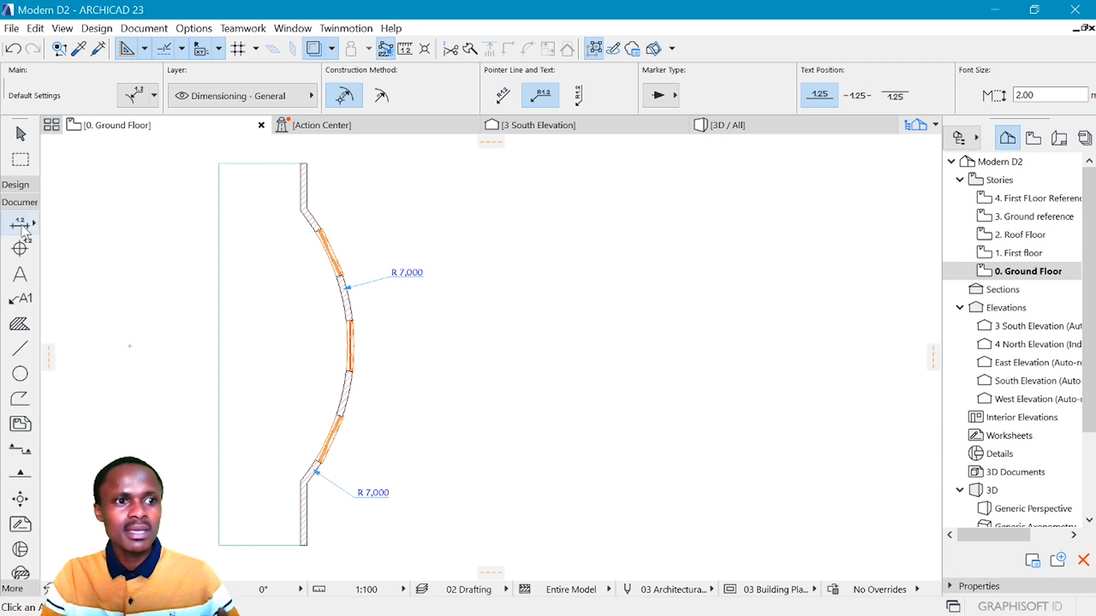
{"action": "left_click", "coordinate": [22, 224]}
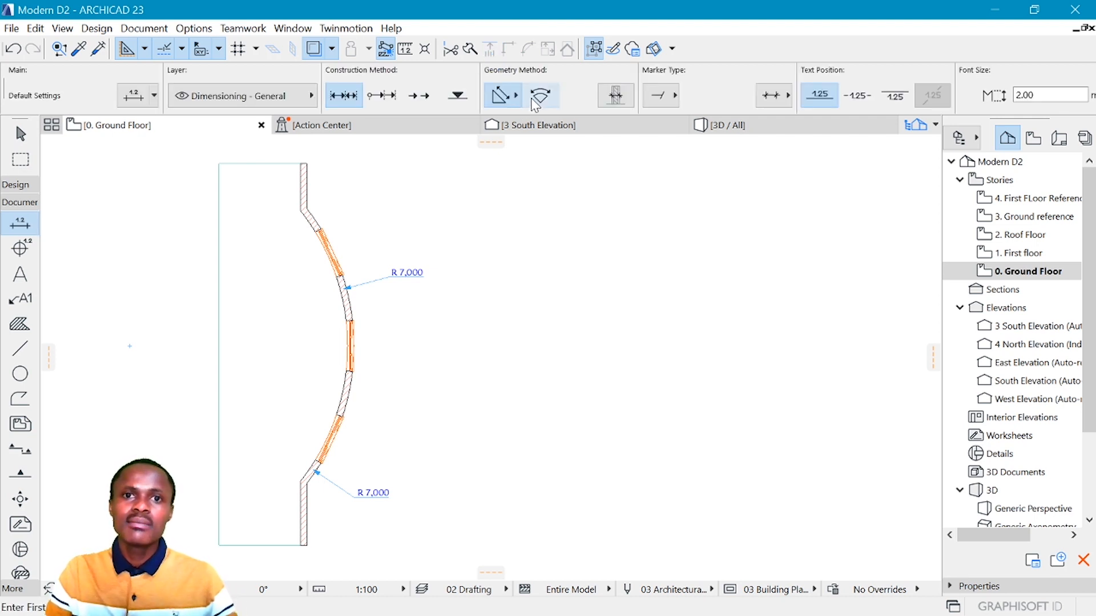
{"action": "left_click", "coordinate": [538, 97]}
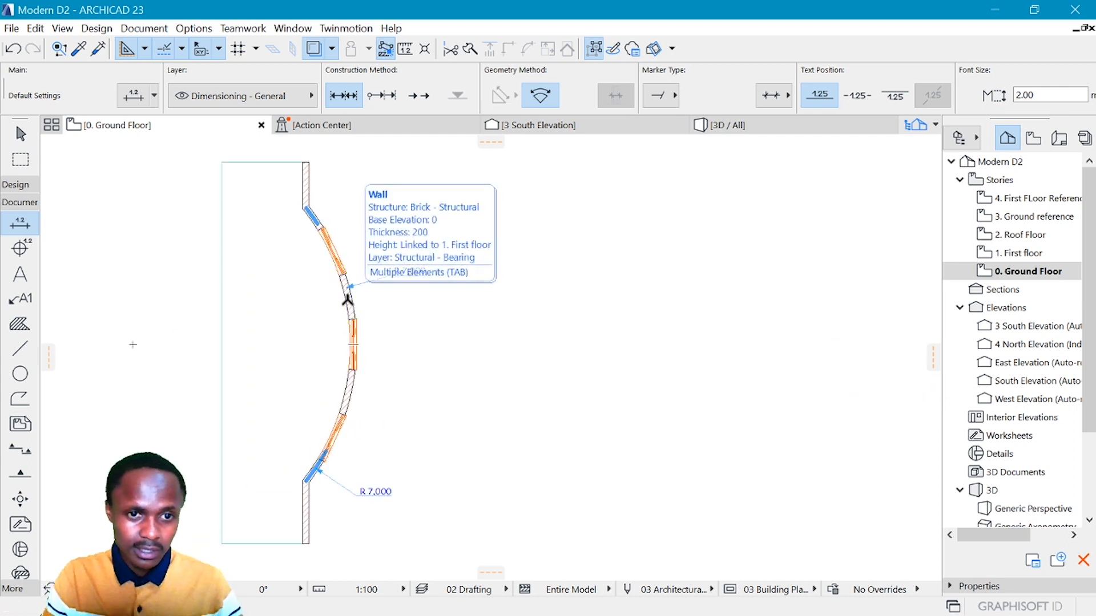
{"action": "left_click", "coordinate": [347, 300]}
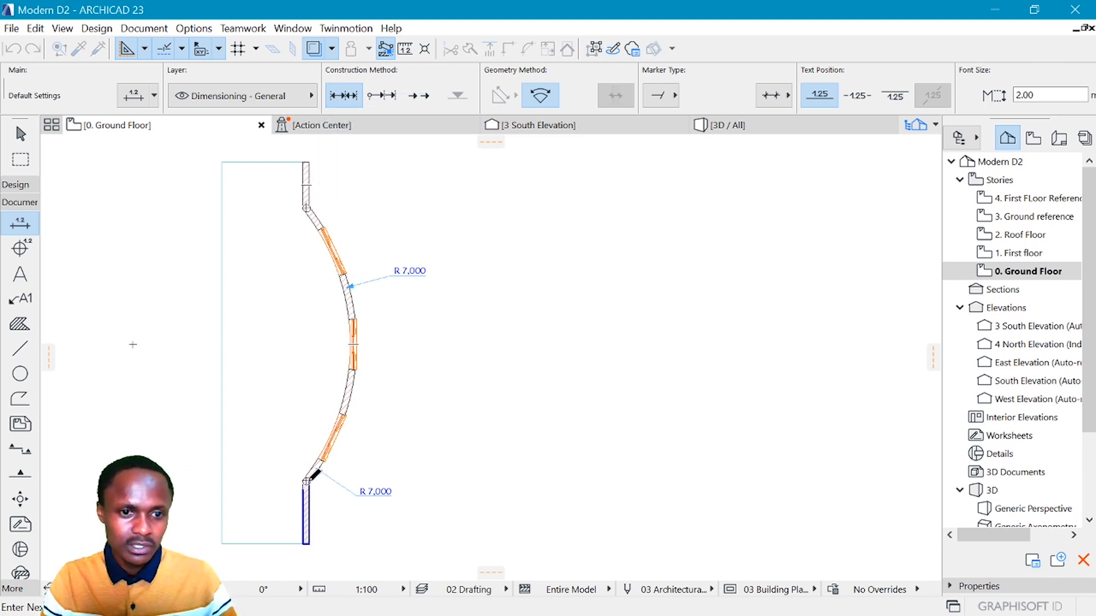
{"action": "left_click", "coordinate": [312, 475]}
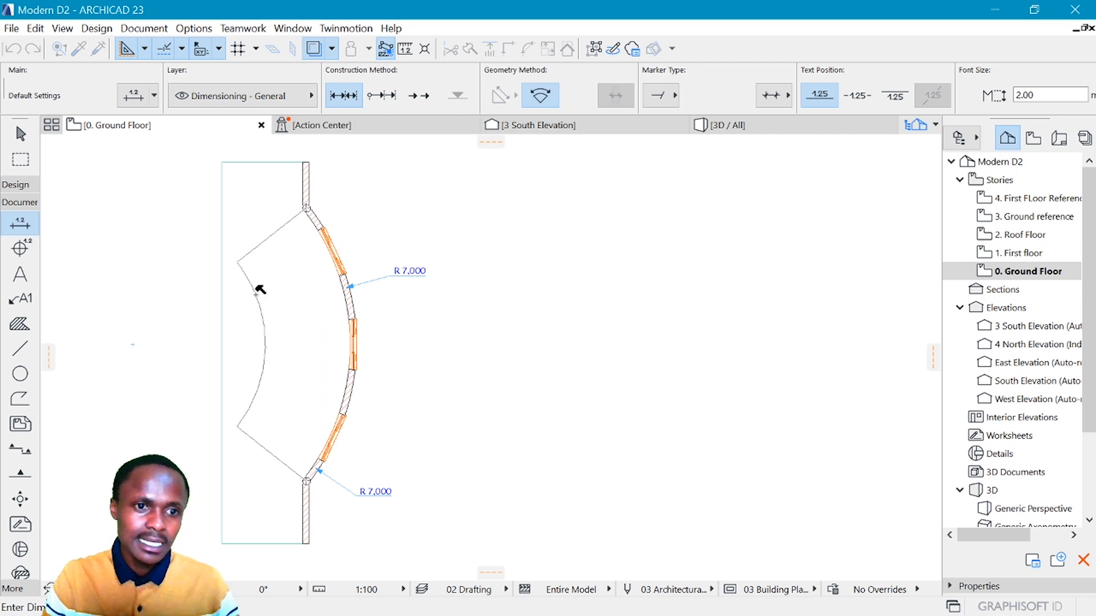
{"action": "left_click", "coordinate": [308, 272]}
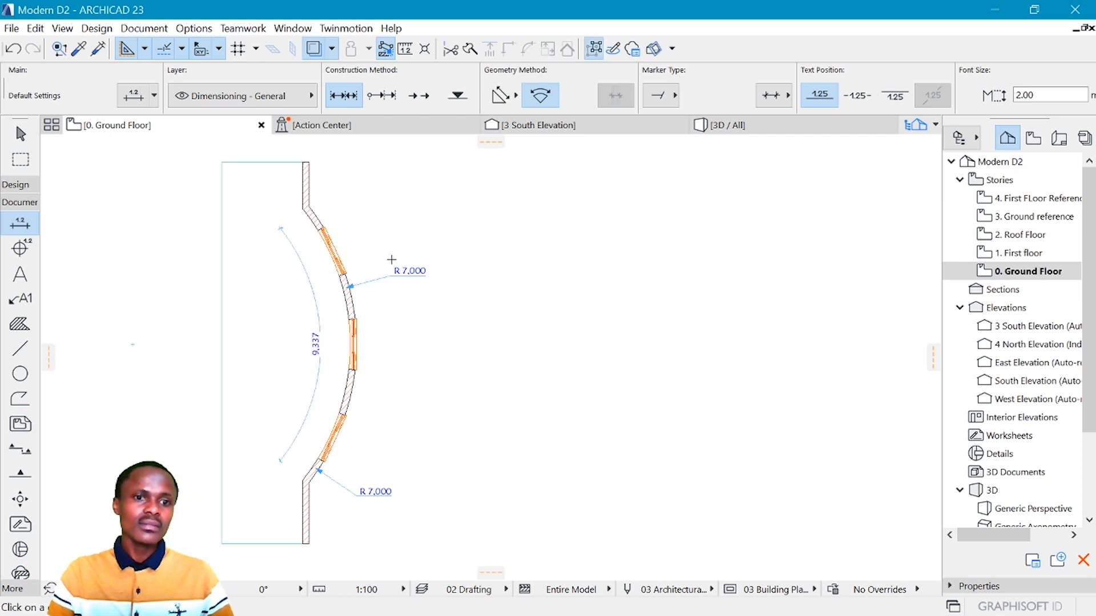
Step: Add the edges of the curved wall's upper and middle windows as points to the arc-length dimension
{"action": "scroll", "coordinate": [308, 288], "scroll_direction": "up", "scroll_amount": 2}
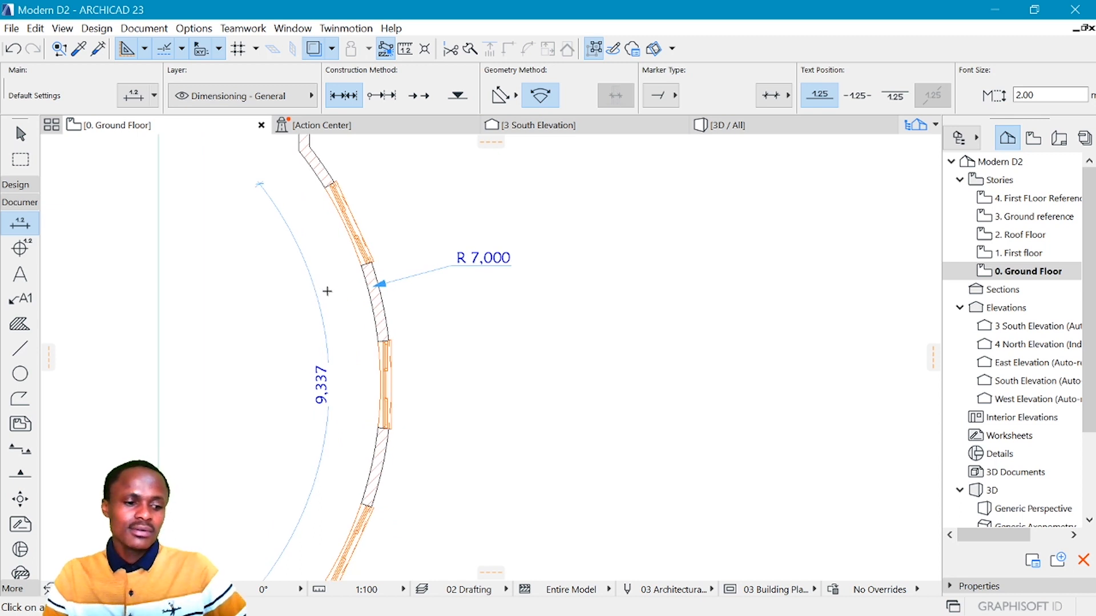
{"action": "left_click", "coordinate": [325, 293]}
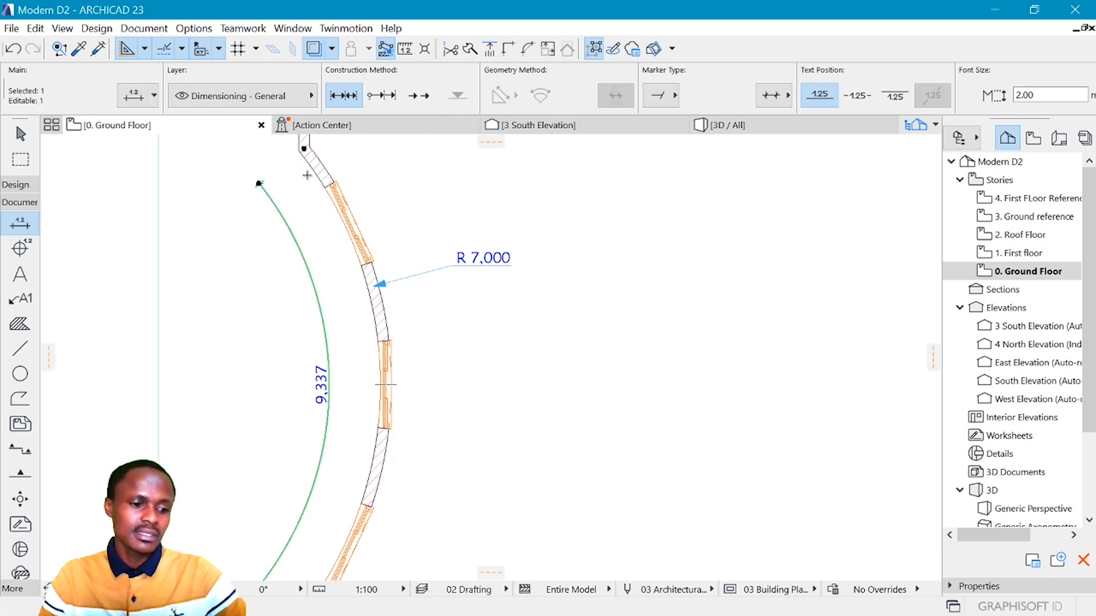
{"action": "left_click", "coordinate": [329, 183]}
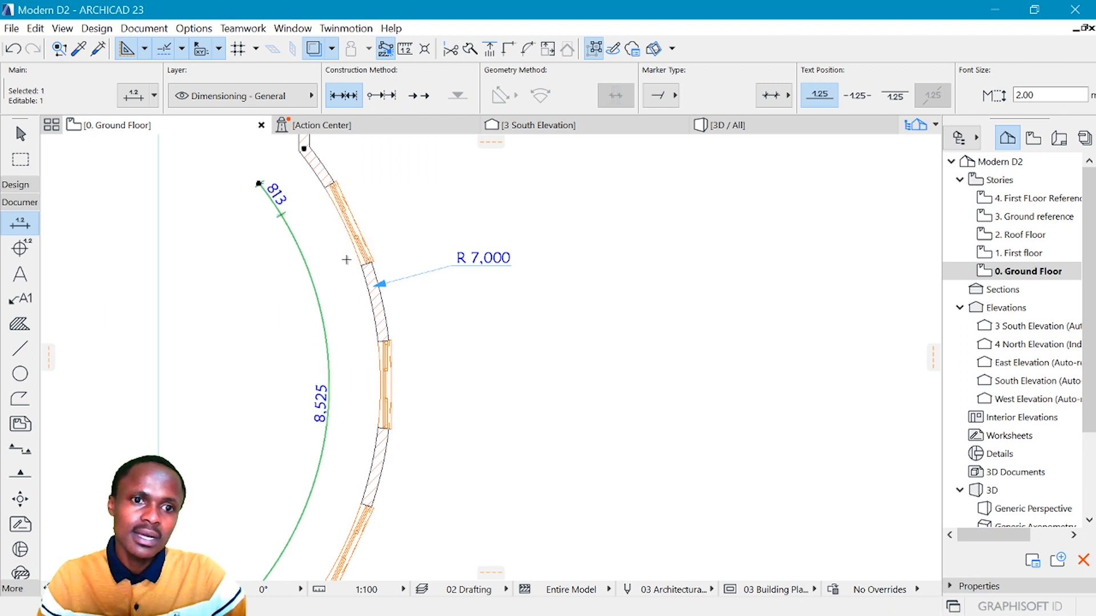
{"action": "left_click", "coordinate": [368, 262]}
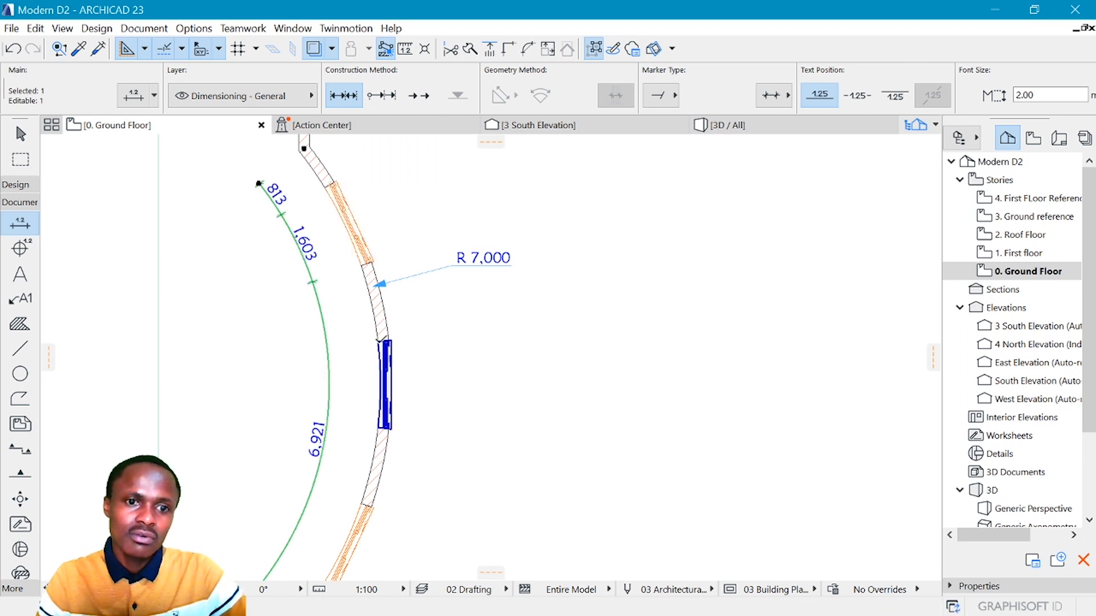
{"action": "left_click", "coordinate": [378, 342]}
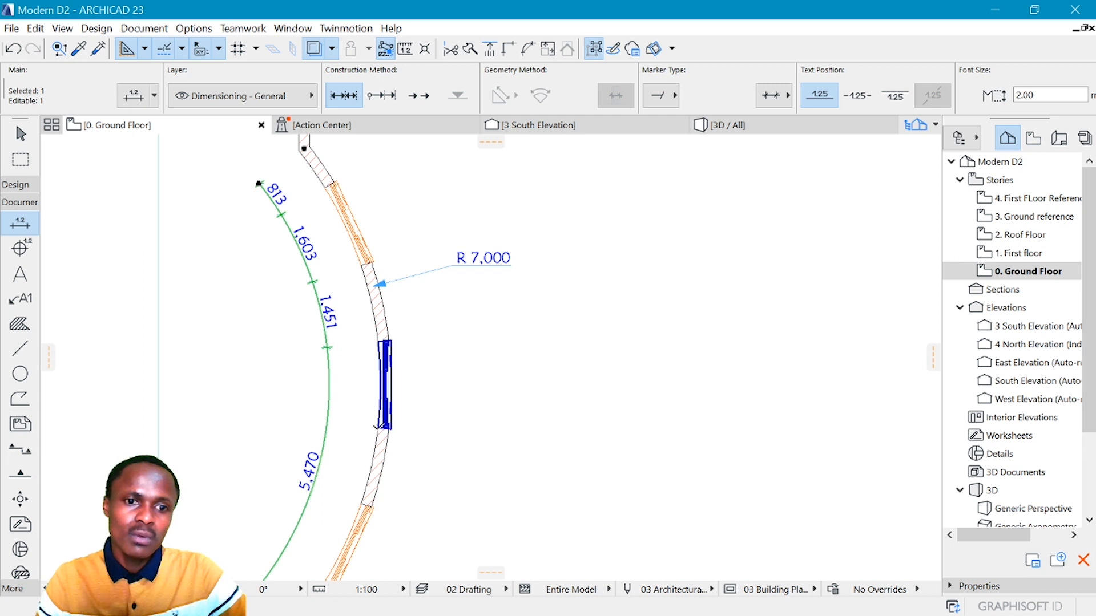
{"action": "left_click", "coordinate": [378, 427]}
Step: Add both edges of the curved wall's lowest window to the arc-length dimension and deselect the chain
{"action": "scroll", "coordinate": [395, 295], "scroll_direction": "down", "scroll_amount": 2}
{"action": "middle_click_drag", "start_coordinate": [394, 318], "coordinate": [384, 253]}
{"action": "scroll", "coordinate": [367, 374], "scroll_direction": "up", "scroll_amount": 1}
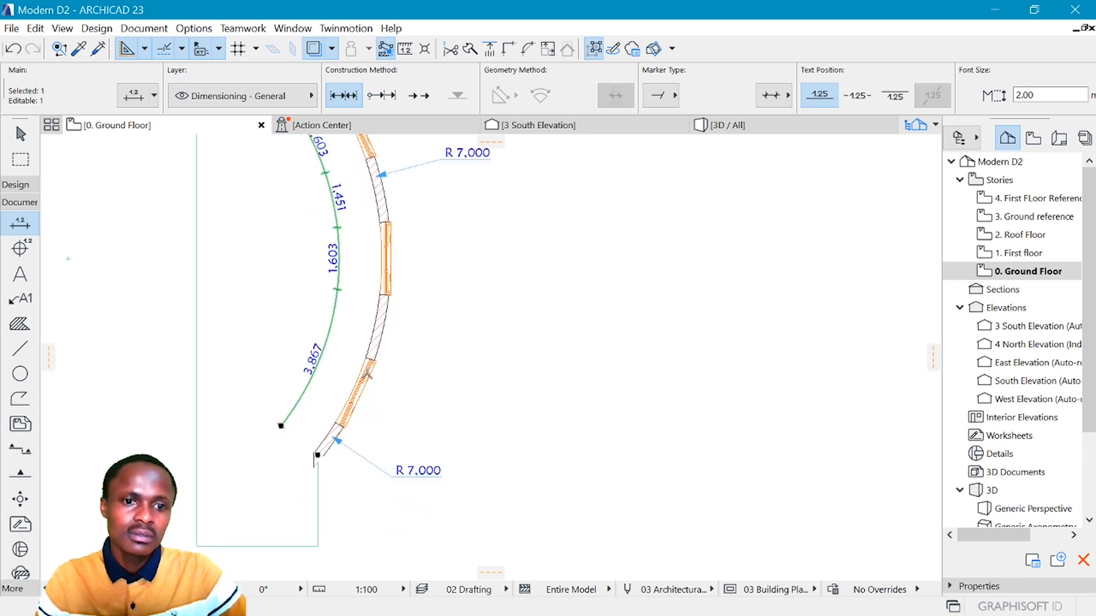
{"action": "left_click", "coordinate": [370, 359]}
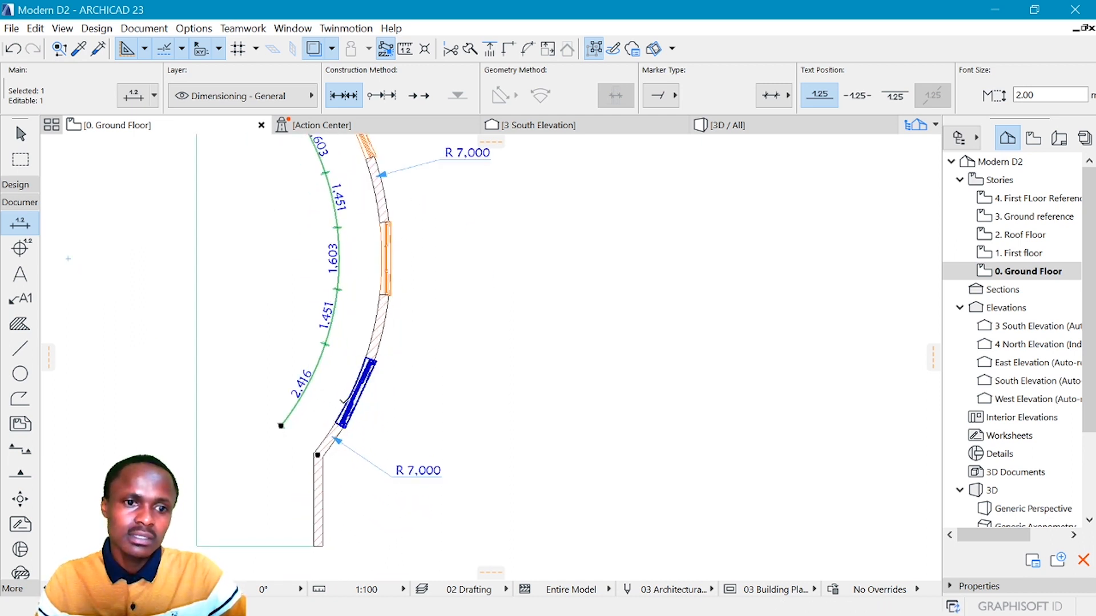
{"action": "left_click", "coordinate": [340, 424]}
{"action": "scroll", "coordinate": [445, 244], "scroll_direction": "down", "scroll_amount": 3}
{"action": "key", "text": "Escape"}
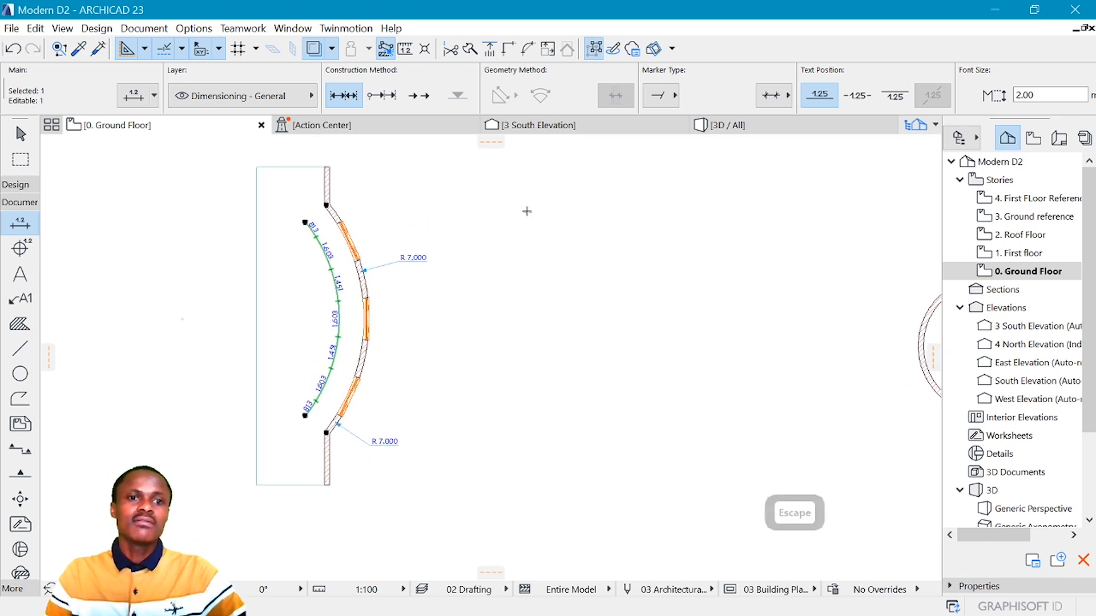
{"action": "key", "text": "Escape"}
Step: Move the curved wall's arc-length dimension chain from inside the curve to just outside the wall
{"action": "scroll", "coordinate": [324, 324], "scroll_direction": "up", "scroll_amount": 2}
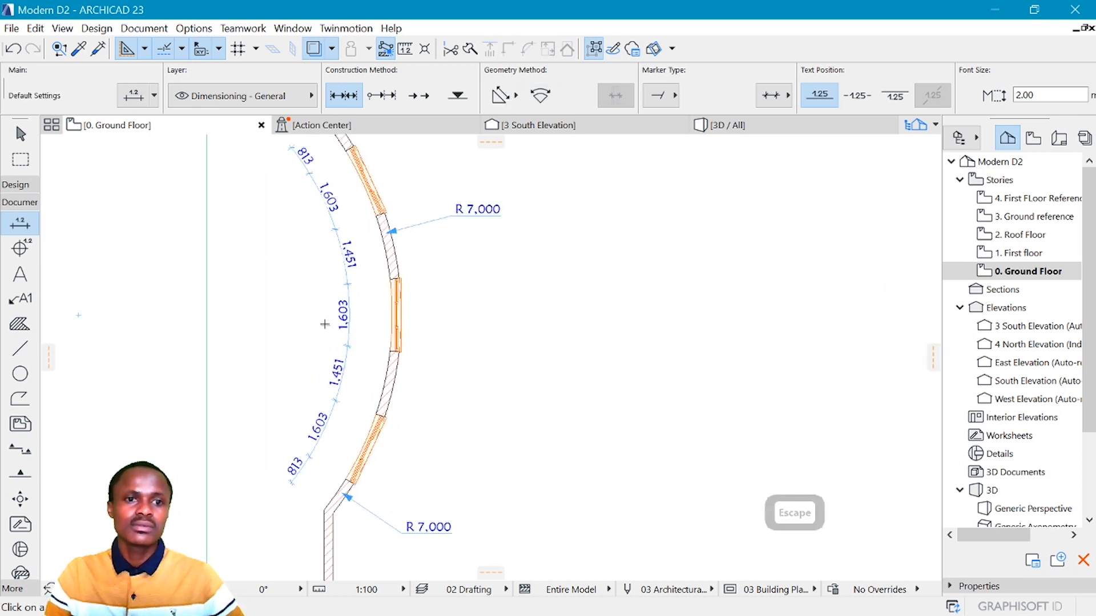
{"action": "scroll", "coordinate": [349, 355], "scroll_direction": "up", "scroll_amount": 3}
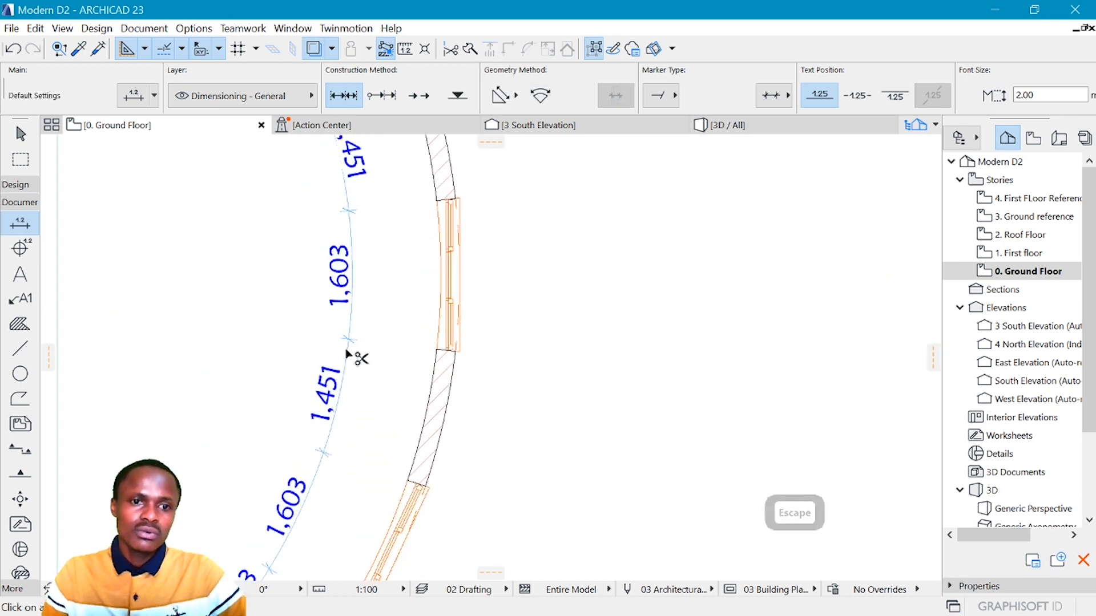
{"action": "left_click", "coordinate": [348, 355]}
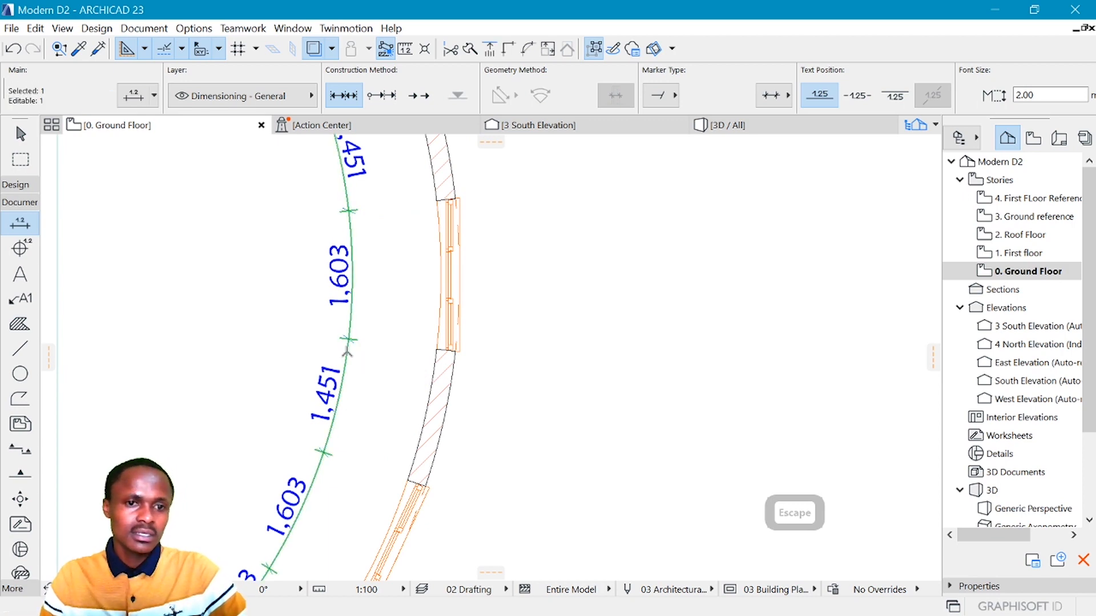
{"action": "key", "text": "ctrl+d"}
{"action": "left_click", "coordinate": [347, 352]}
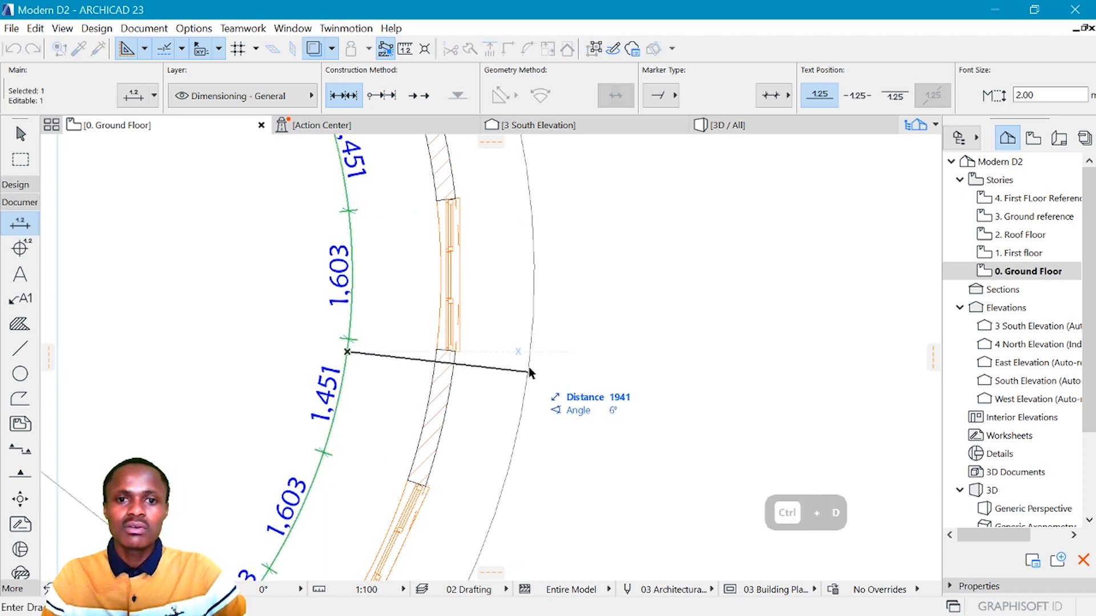
{"action": "scroll", "coordinate": [529, 371], "scroll_direction": "down", "scroll_amount": 3}
{"action": "left_click", "coordinate": [526, 371]}
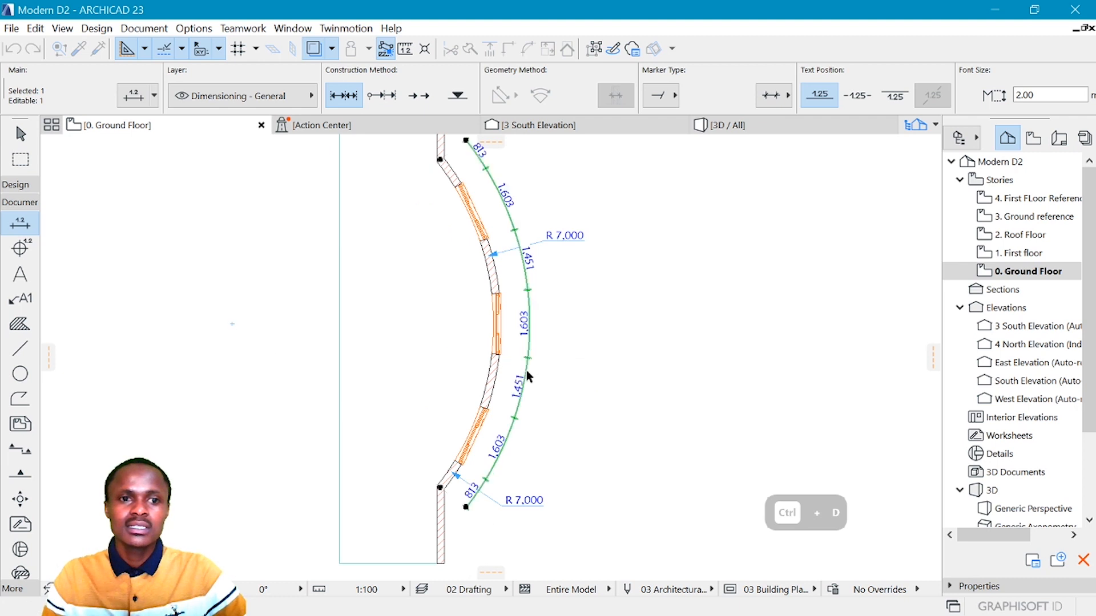
Step: Try to stretch part of the arc-length dimension chain farther outward from the curved wall, and undo the change
{"action": "left_click", "coordinate": [523, 368]}
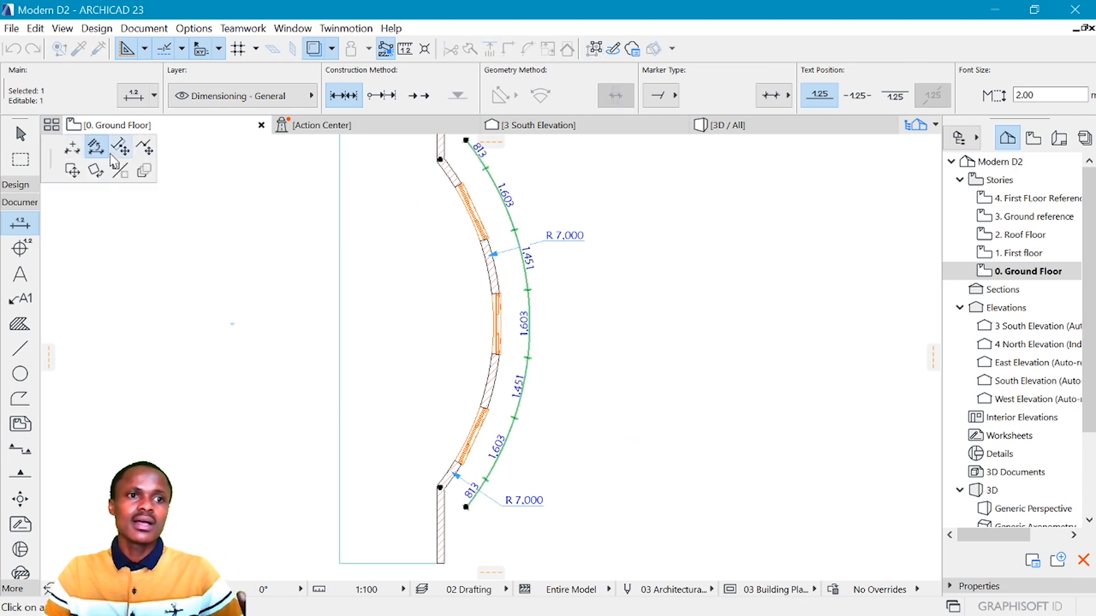
{"action": "left_click", "coordinate": [145, 147]}
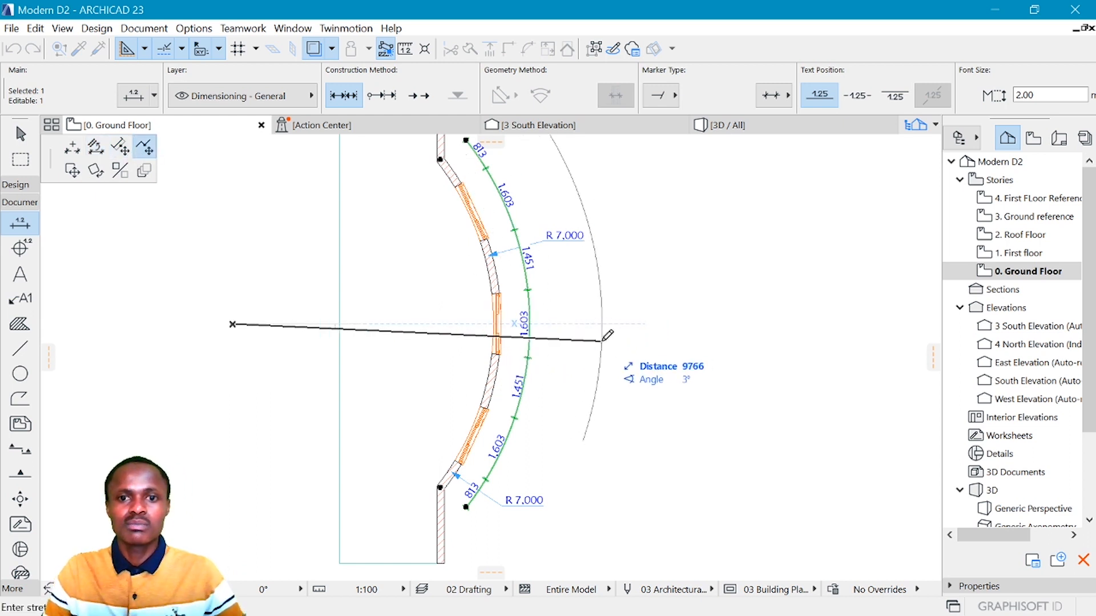
{"action": "left_click", "coordinate": [606, 340]}
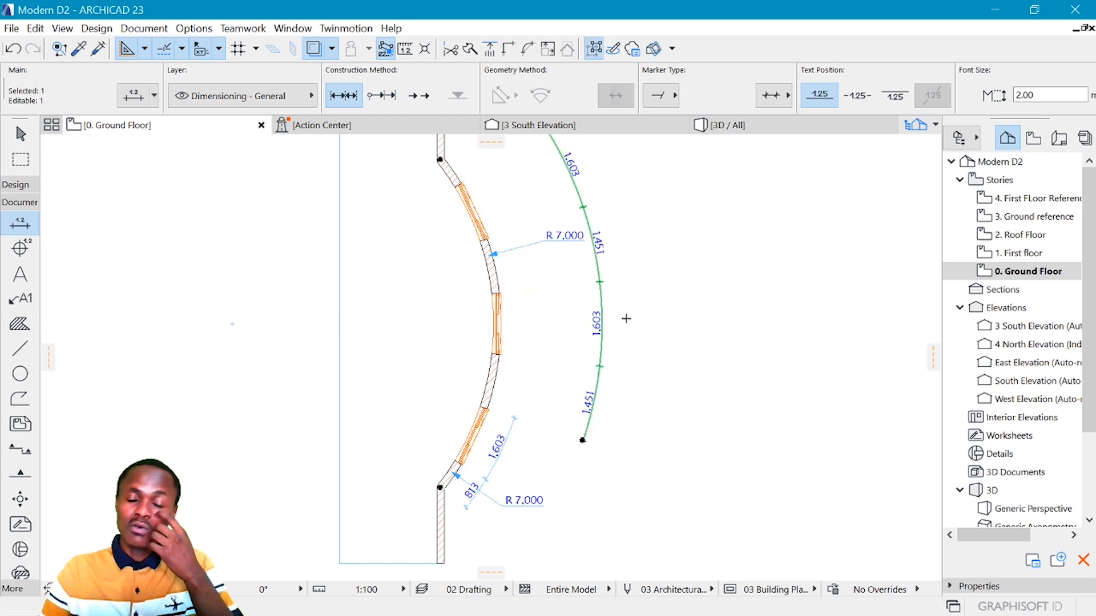
{"action": "key", "text": "ctrl+z"}
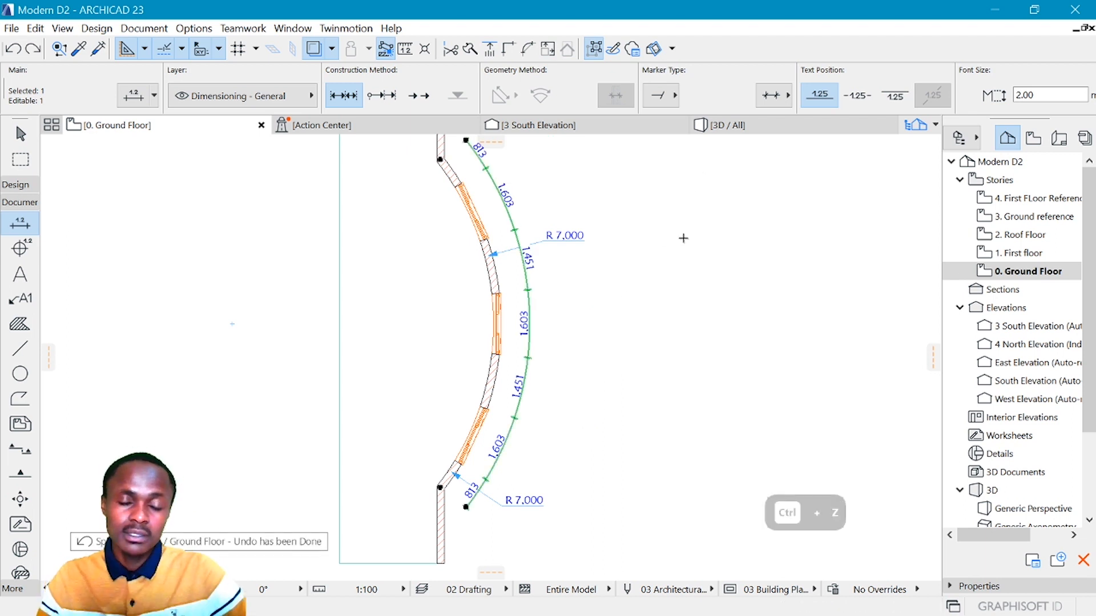
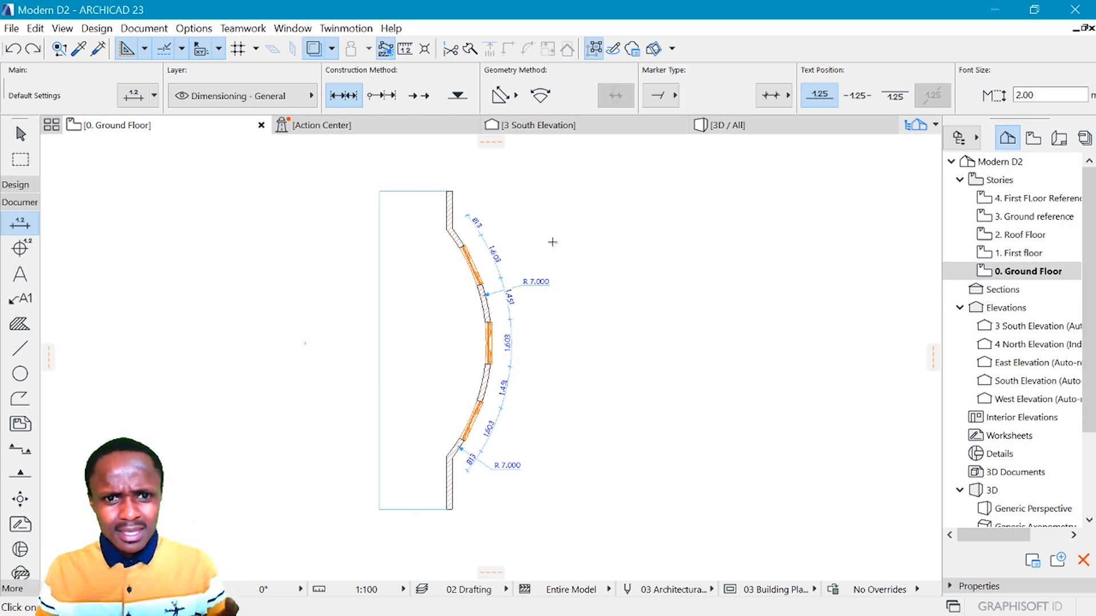
Step: Draw two Double Dashed lines from the curved wall's centre point to both edges of its upper window with the Line tool
{"action": "scroll", "coordinate": [466, 224], "scroll_direction": "up", "scroll_amount": 5}
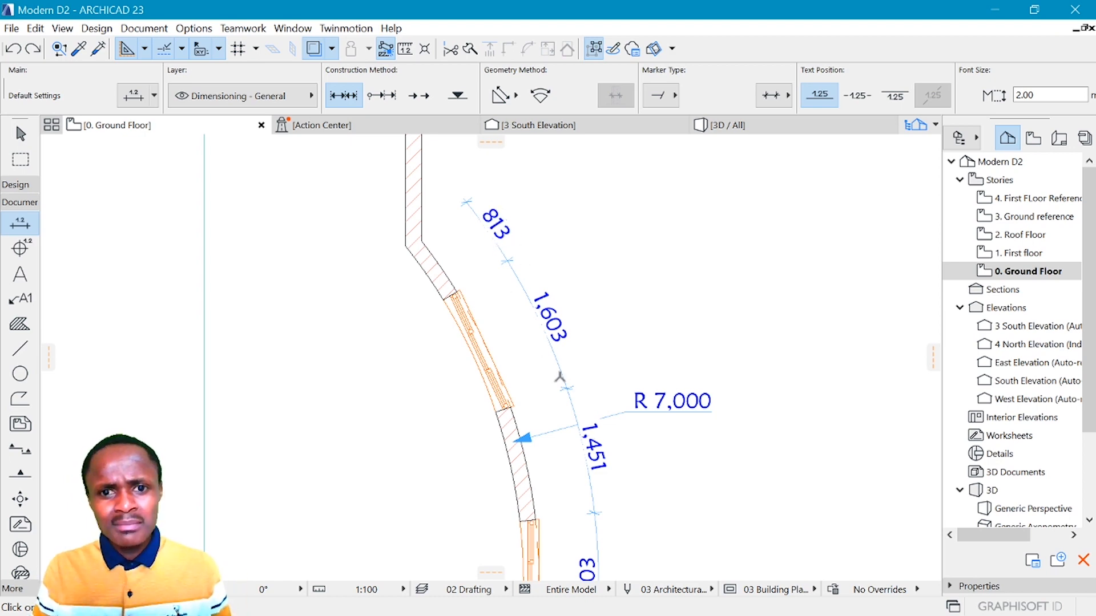
{"action": "scroll", "coordinate": [583, 302], "scroll_direction": "down", "scroll_amount": 4}
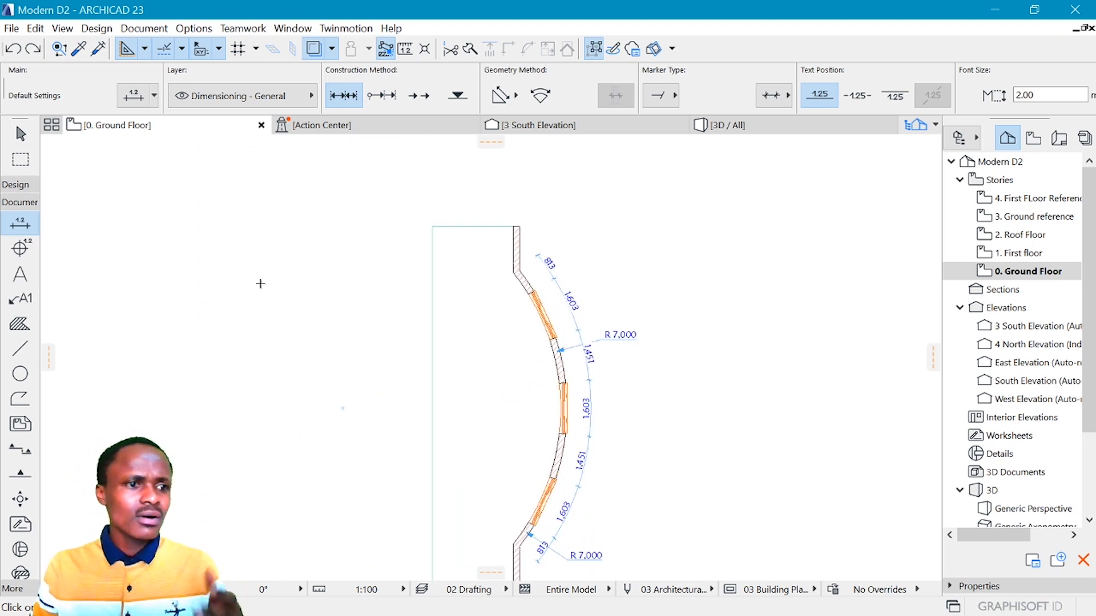
{"action": "scroll", "coordinate": [443, 427], "scroll_direction": "up", "scroll_amount": 2}
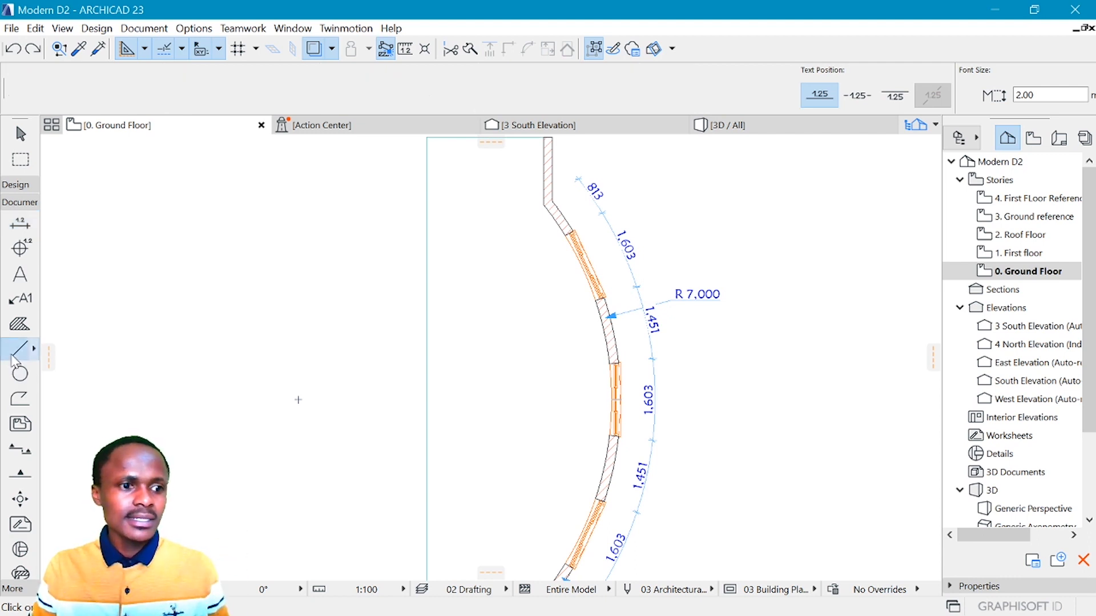
{"action": "left_click", "coordinate": [13, 354]}
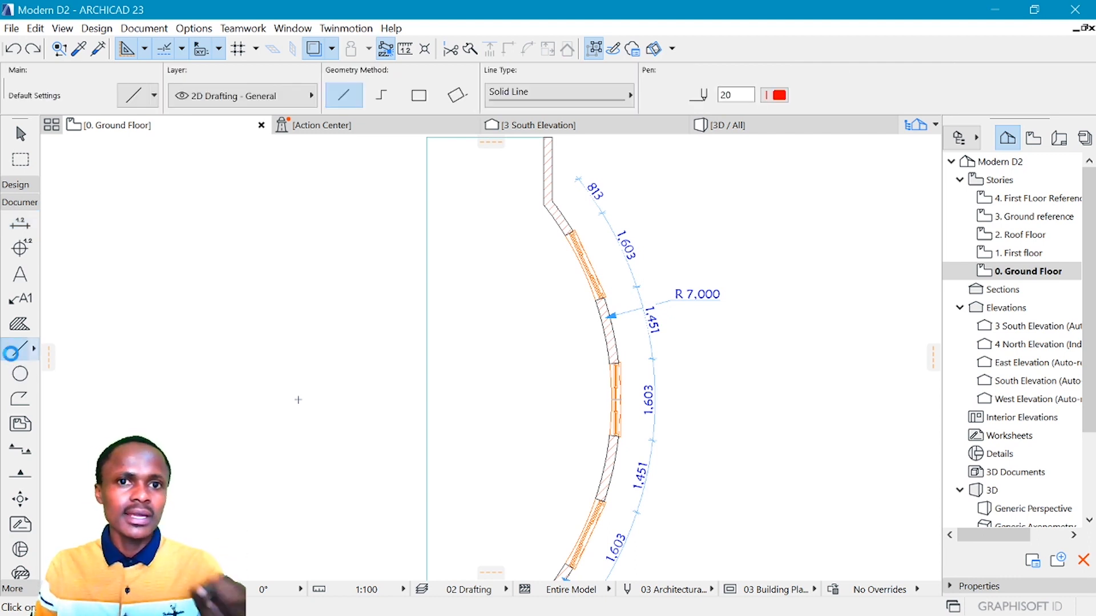
{"action": "left_click", "coordinate": [574, 90]}
{"action": "left_click", "coordinate": [744, 107]}
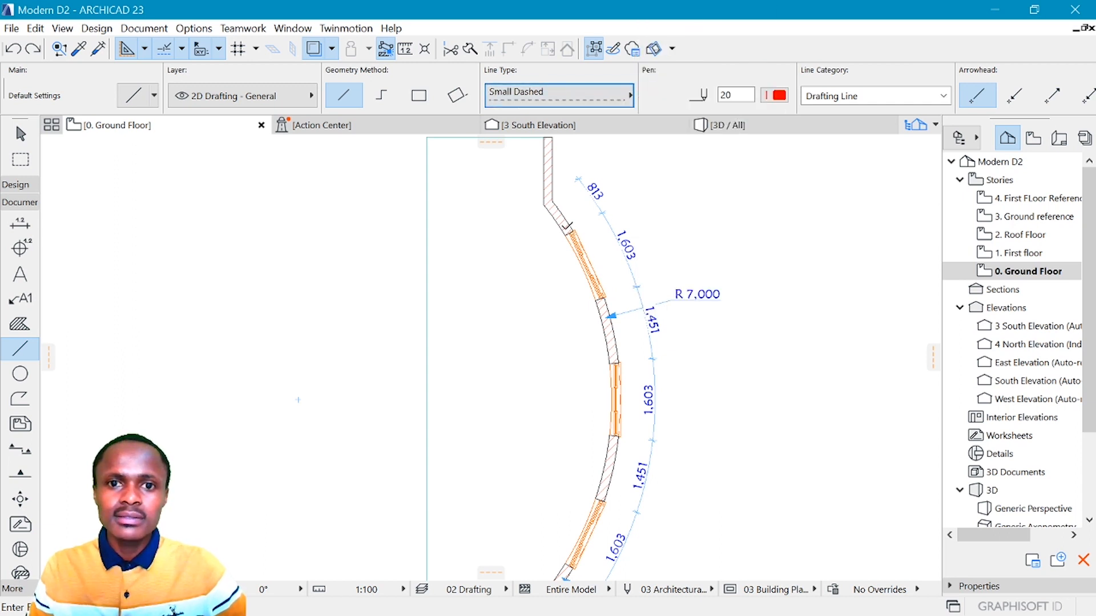
{"action": "scroll", "coordinate": [298, 399], "scroll_direction": "down", "scroll_amount": 3}
{"action": "scroll", "coordinate": [326, 312], "scroll_direction": "up", "scroll_amount": 3}
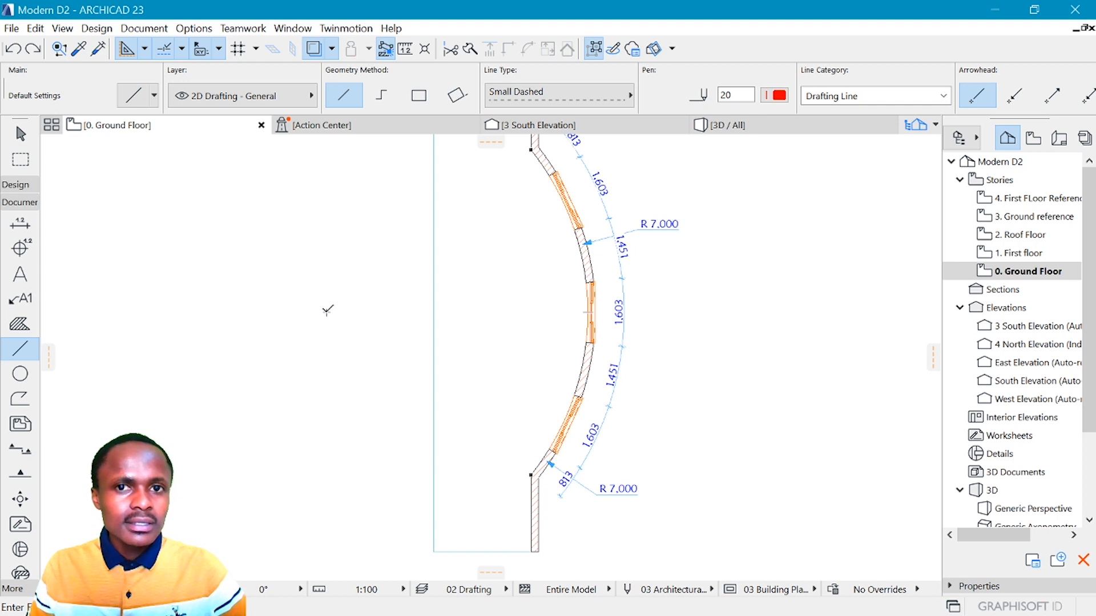
{"action": "left_click", "coordinate": [326, 312]}
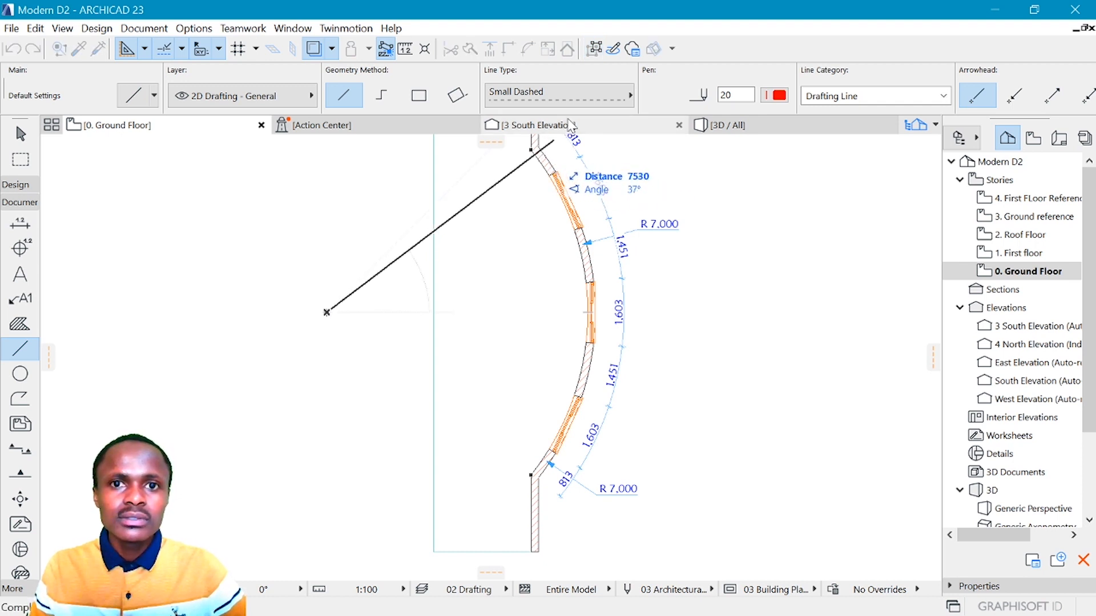
{"action": "left_click", "coordinate": [571, 94]}
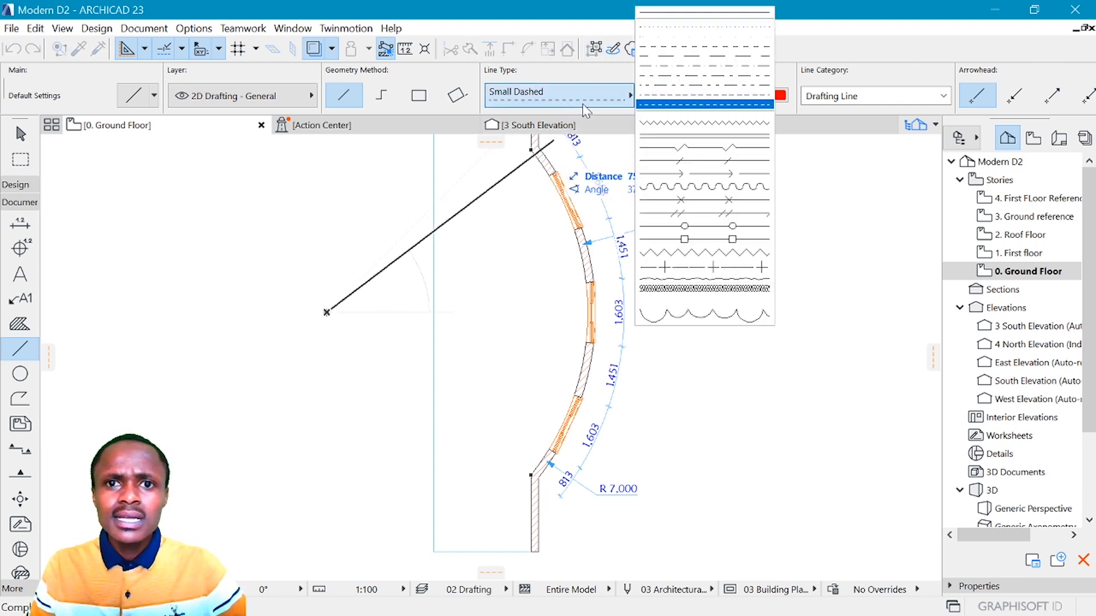
{"action": "left_click", "coordinate": [713, 75]}
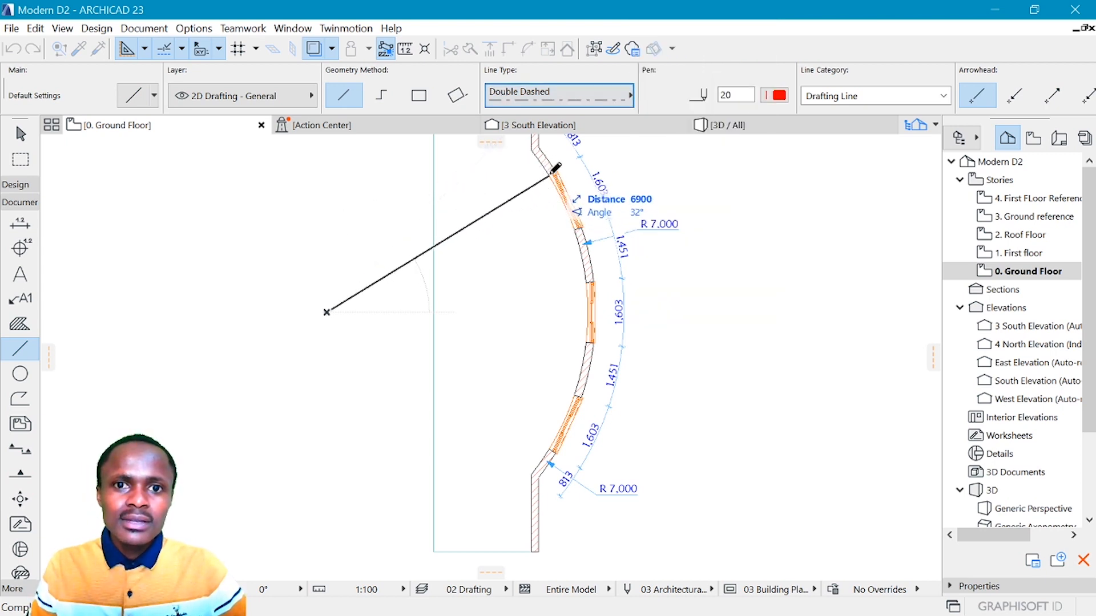
{"action": "left_click", "coordinate": [546, 180]}
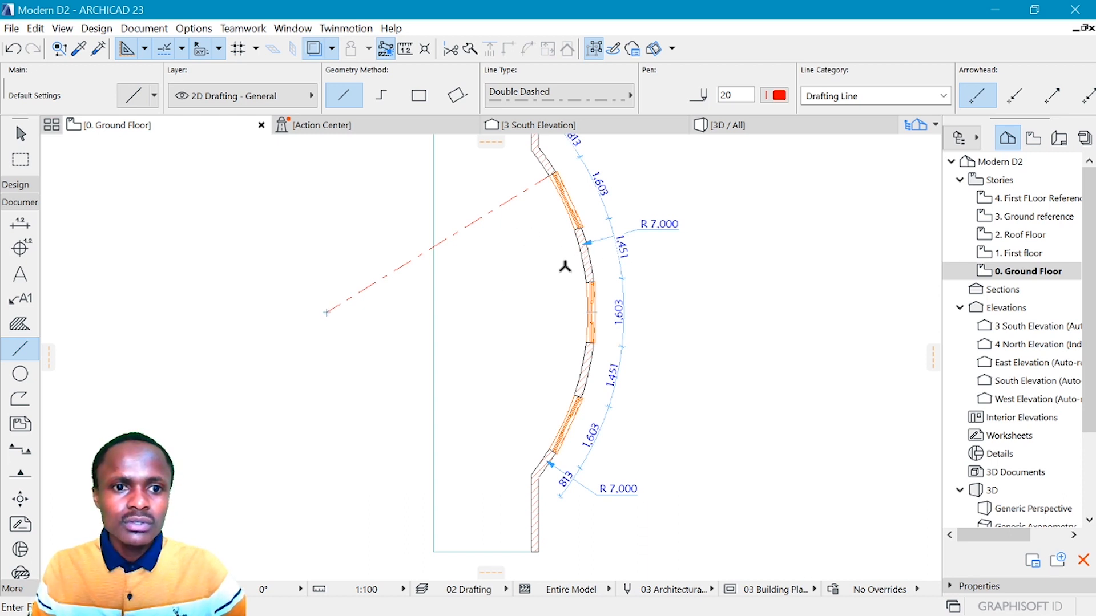
{"action": "left_click", "coordinate": [325, 311]}
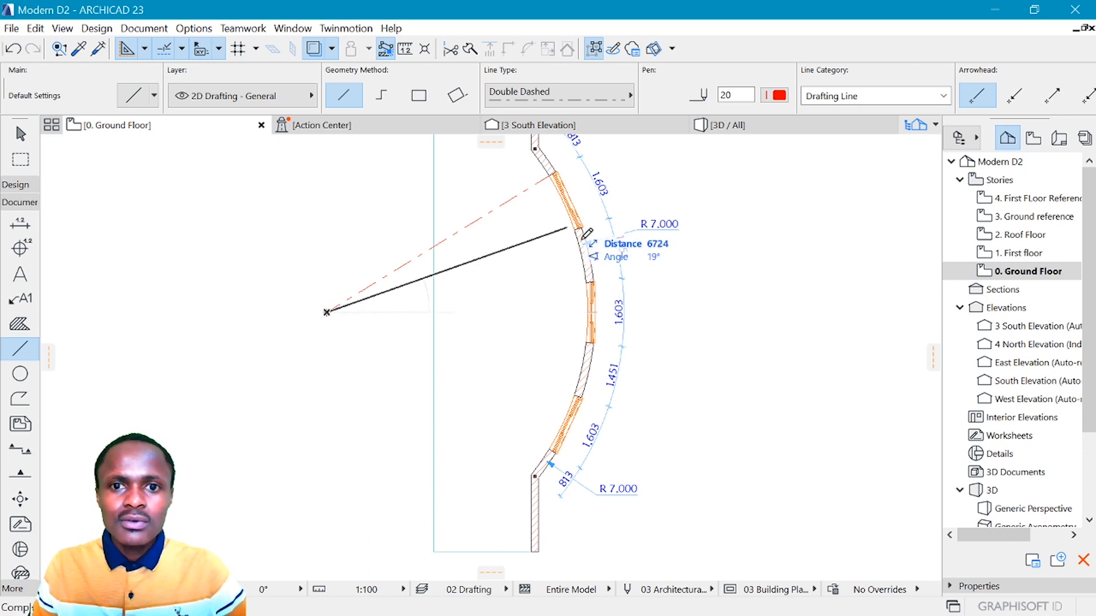
{"action": "left_click", "coordinate": [579, 229]}
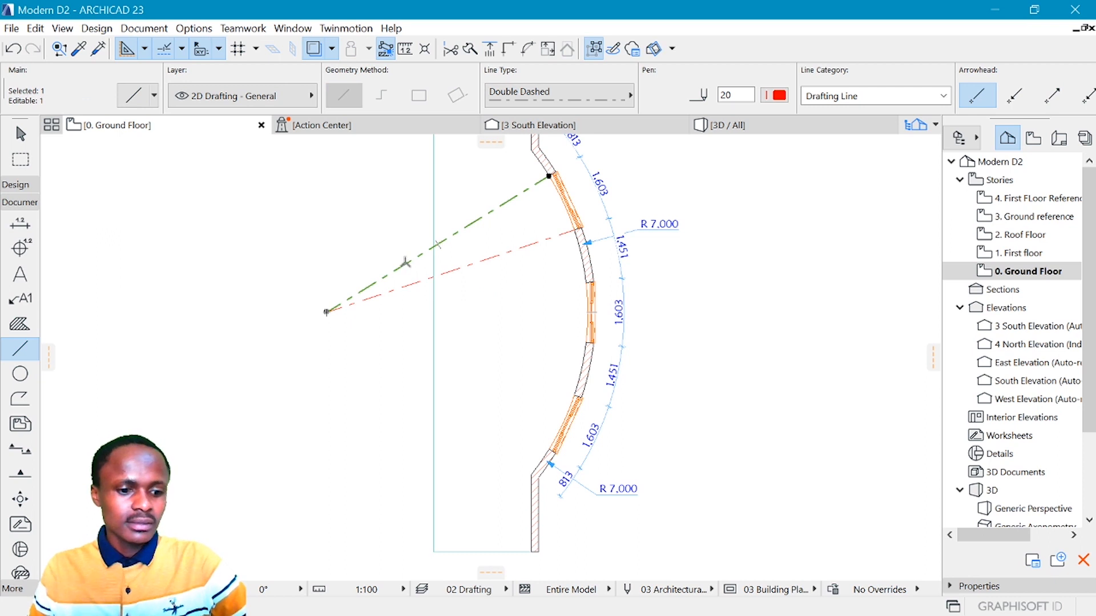
Step: Select both dashed lines and rotate a copy about the wall's centre point to the edges of the middle window
{"action": "key", "text": "Escape"}
{"action": "key", "text": "ctrl+e"}
{"action": "left_click", "coordinate": [326, 311]}
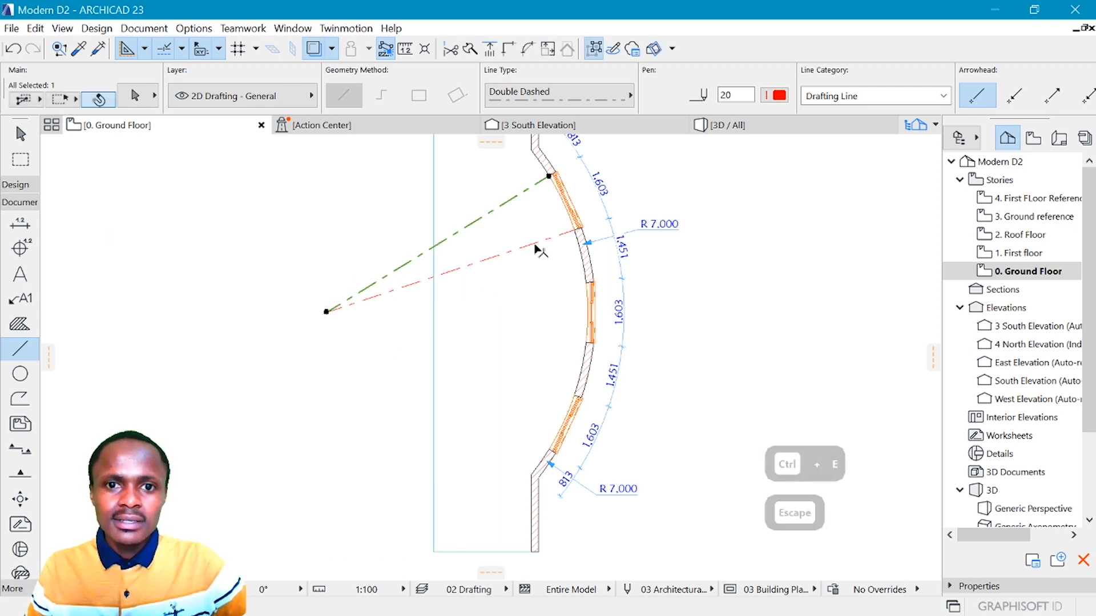
{"action": "left_click", "coordinate": [535, 244], "text": "shift"}
{"action": "key", "text": "ctrl+e"}
{"action": "left_click", "coordinate": [326, 312]}
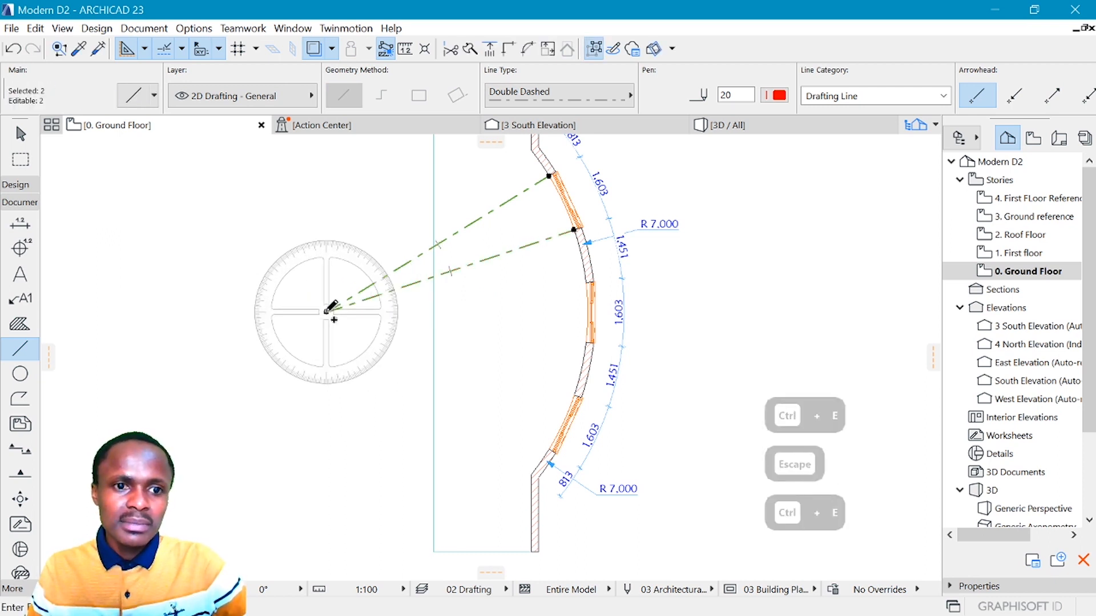
{"action": "left_click", "coordinate": [549, 175]}
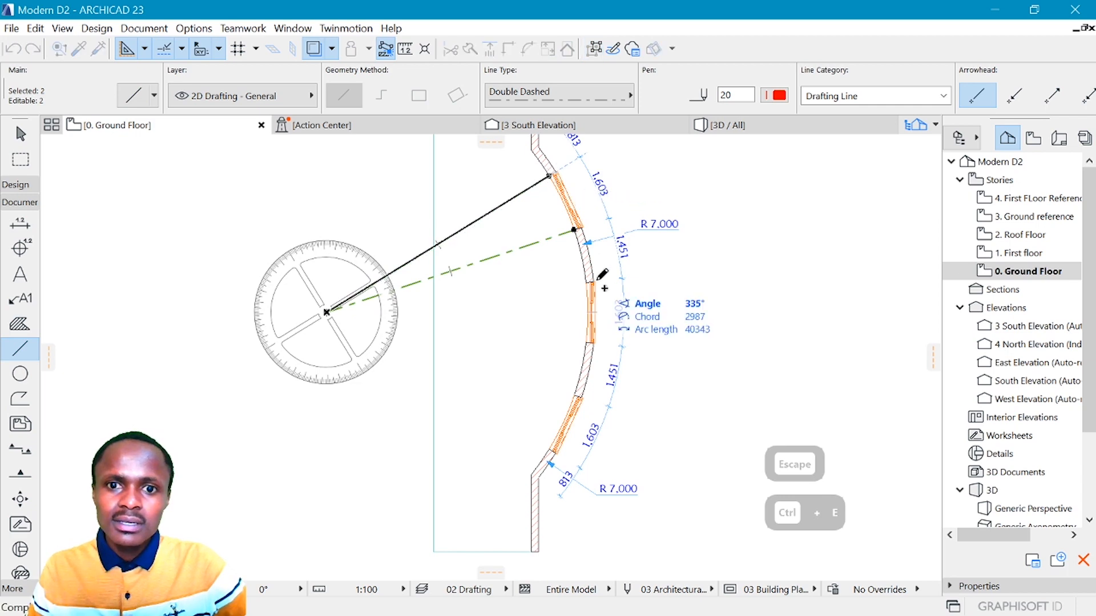
{"action": "left_click", "coordinate": [585, 282]}
Step: Rotate a copy of the middle window's dashed lines about the centre point to the edges of the lowest window
{"action": "key", "text": "ctrl+e"}
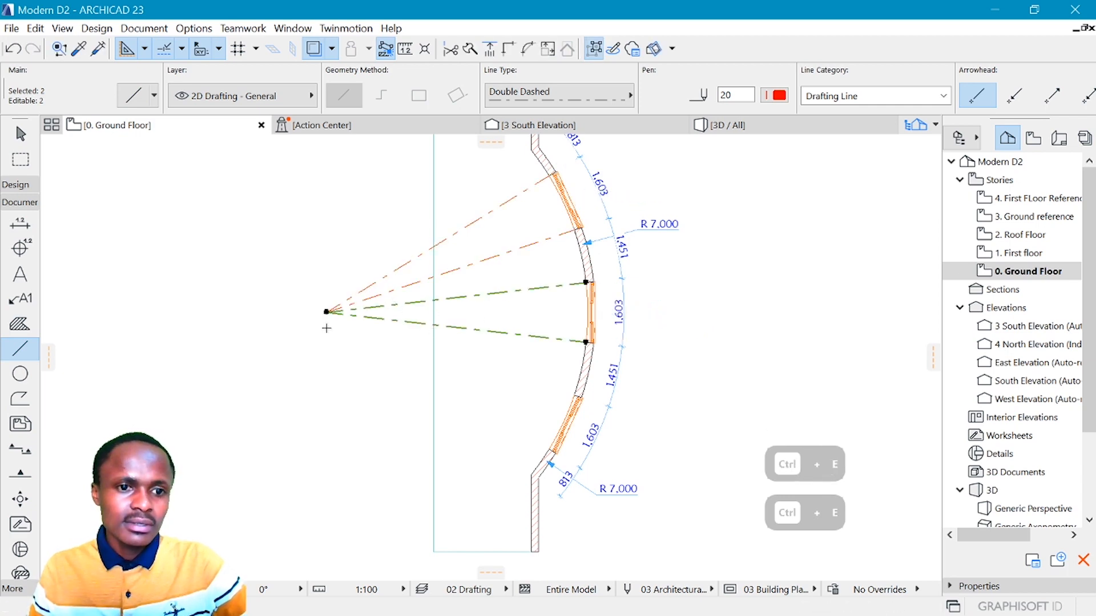
{"action": "left_click", "coordinate": [326, 312]}
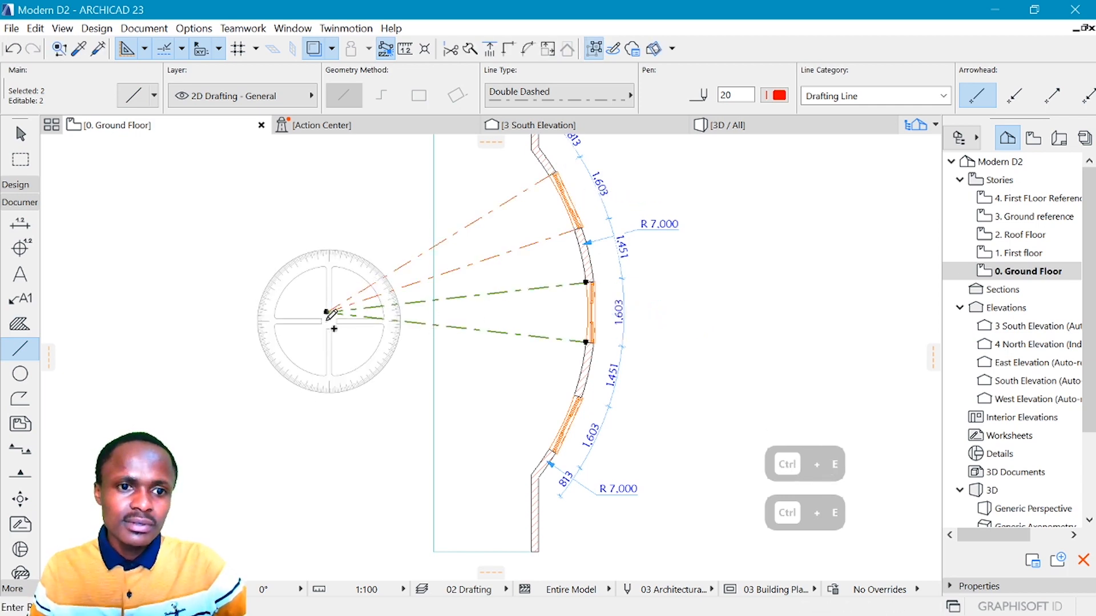
{"action": "left_click", "coordinate": [506, 292]}
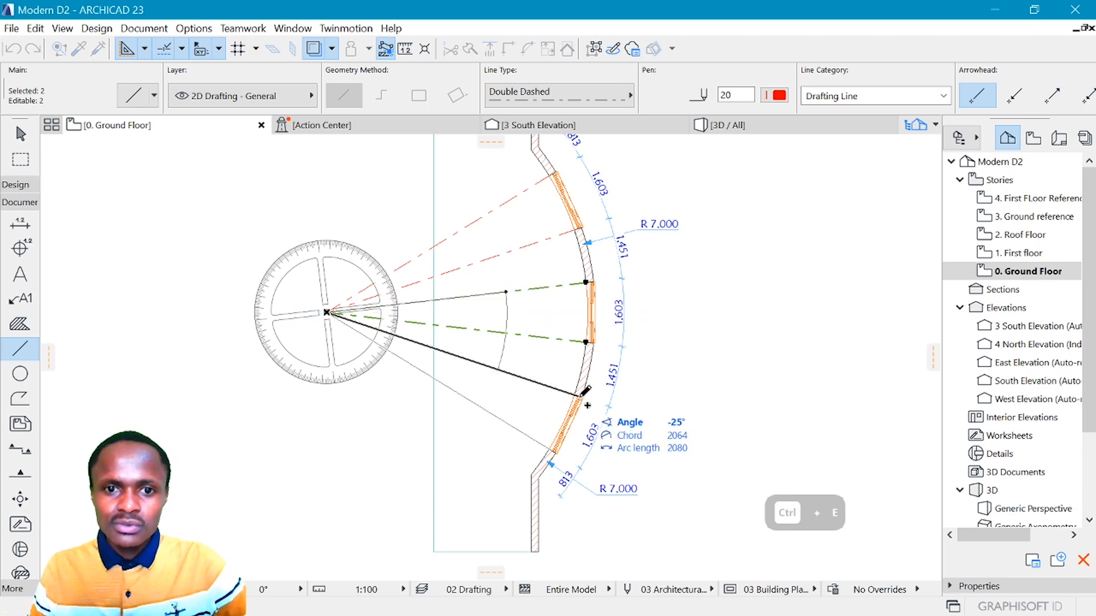
{"action": "left_click", "coordinate": [585, 391]}
{"action": "key", "text": "Escape"}
{"action": "scroll", "coordinate": [561, 276], "scroll_direction": "down", "scroll_amount": 3}
{"action": "scroll", "coordinate": [559, 277], "scroll_direction": "up", "scroll_amount": 3}
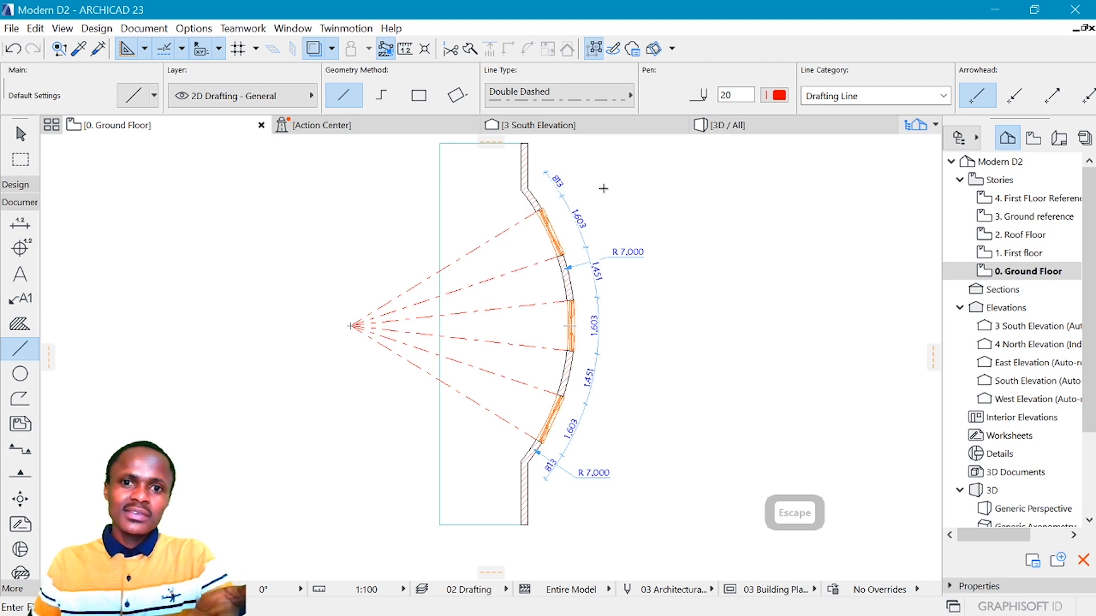
Step: Place an angle dimension between the two dashed lines at the edges of the curved wall's upper window
{"action": "scroll", "coordinate": [491, 281], "scroll_direction": "up", "scroll_amount": 2}
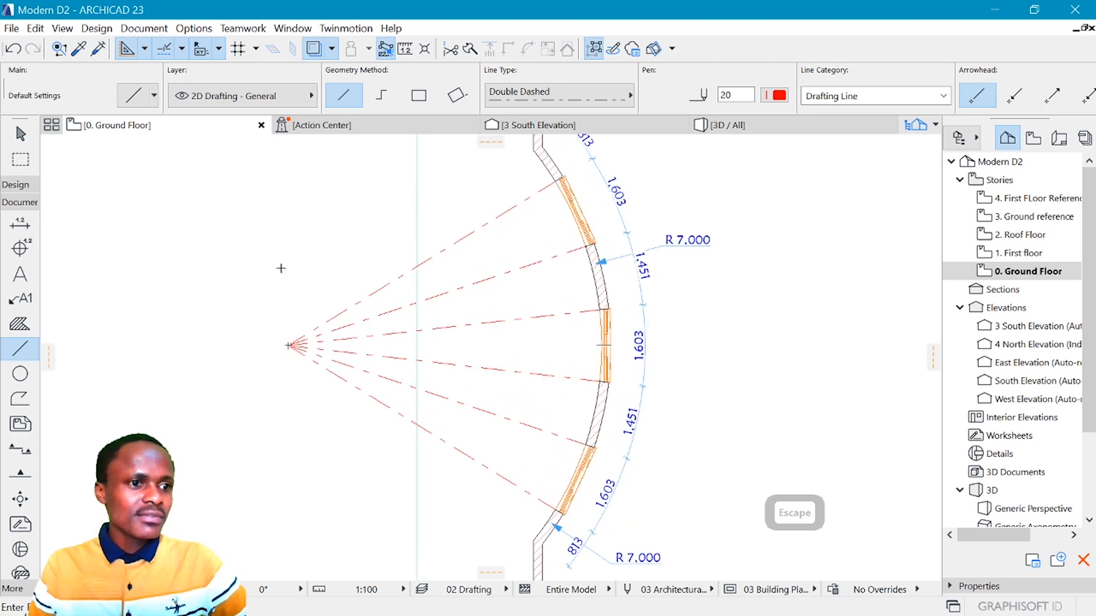
{"action": "left_click", "coordinate": [22, 203]}
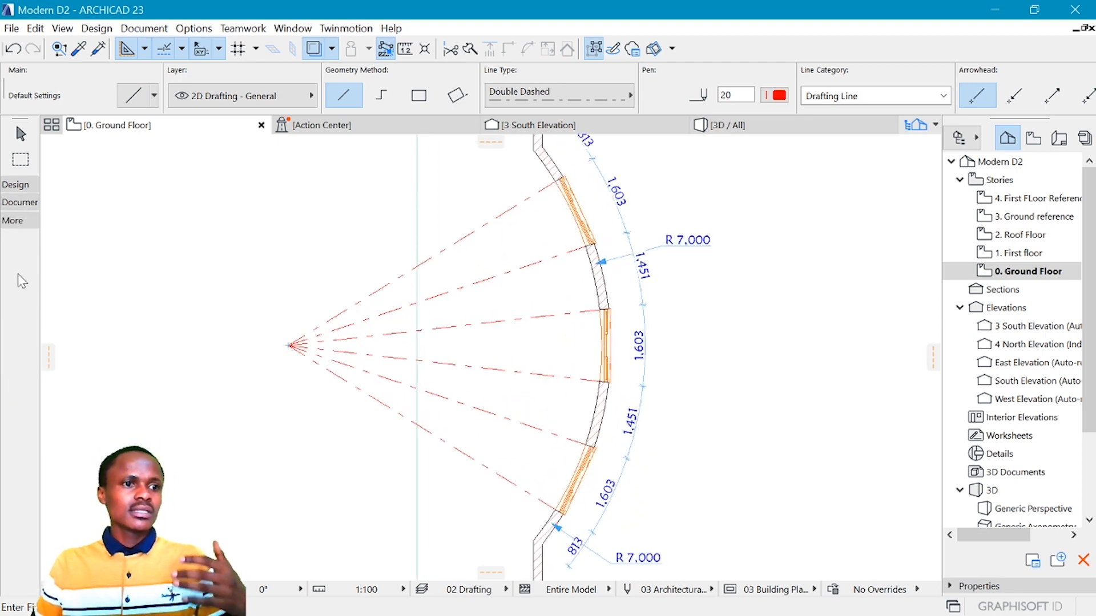
{"action": "left_click", "coordinate": [19, 220]}
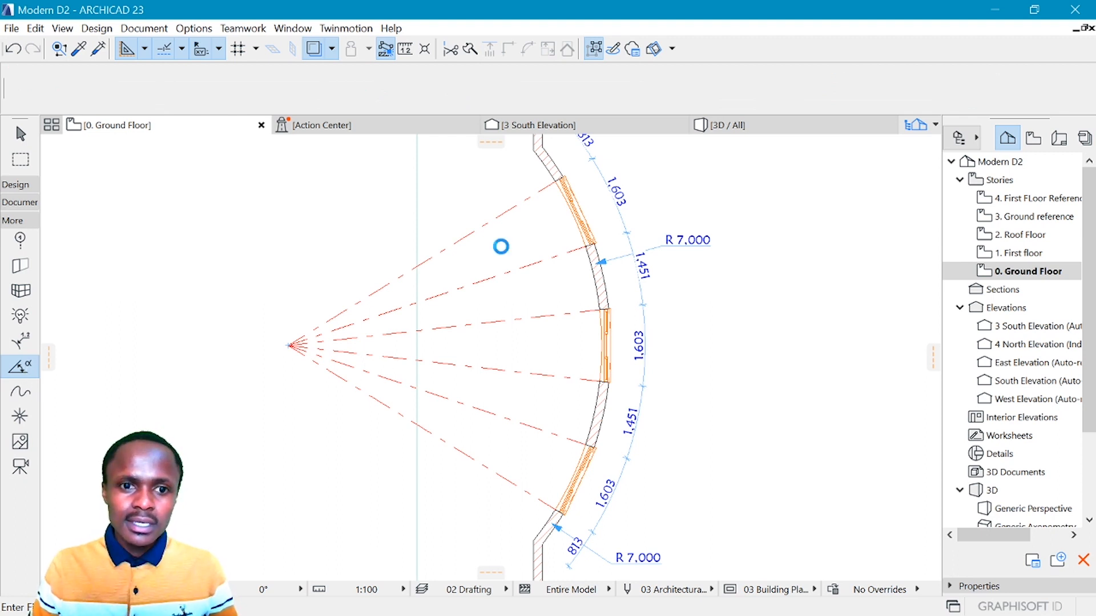
{"action": "key", "text": "ctrl+z"}
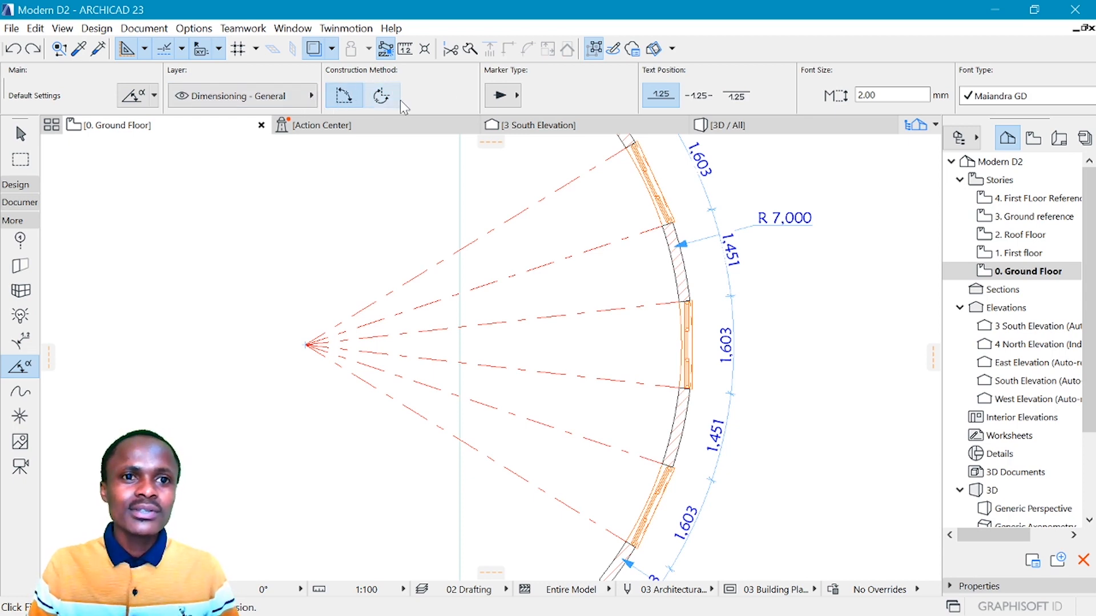
{"action": "left_click", "coordinate": [344, 98]}
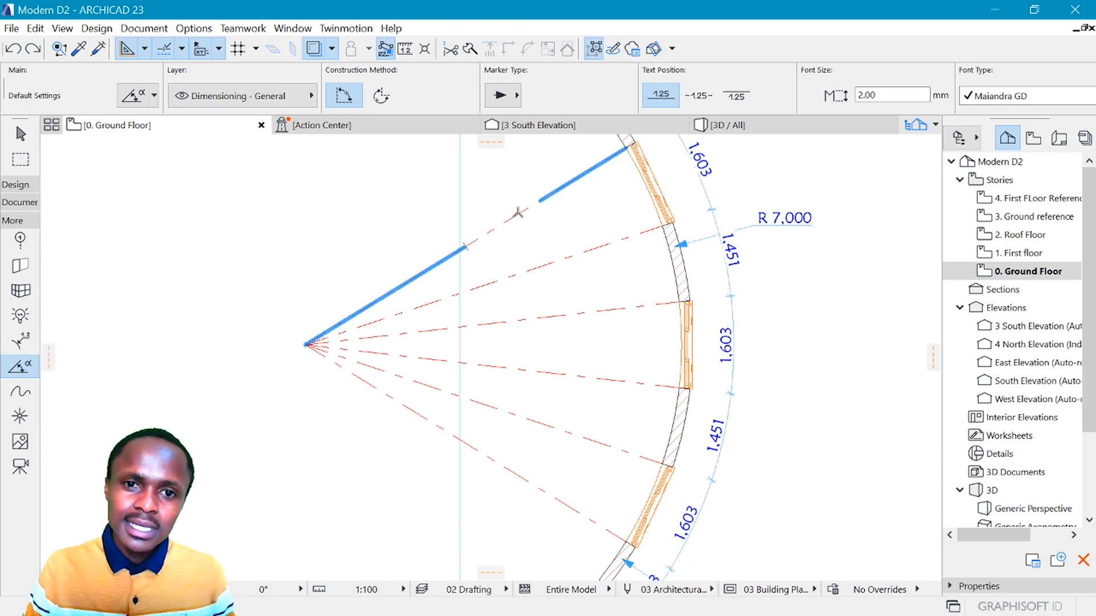
{"action": "left_click", "coordinate": [528, 211]}
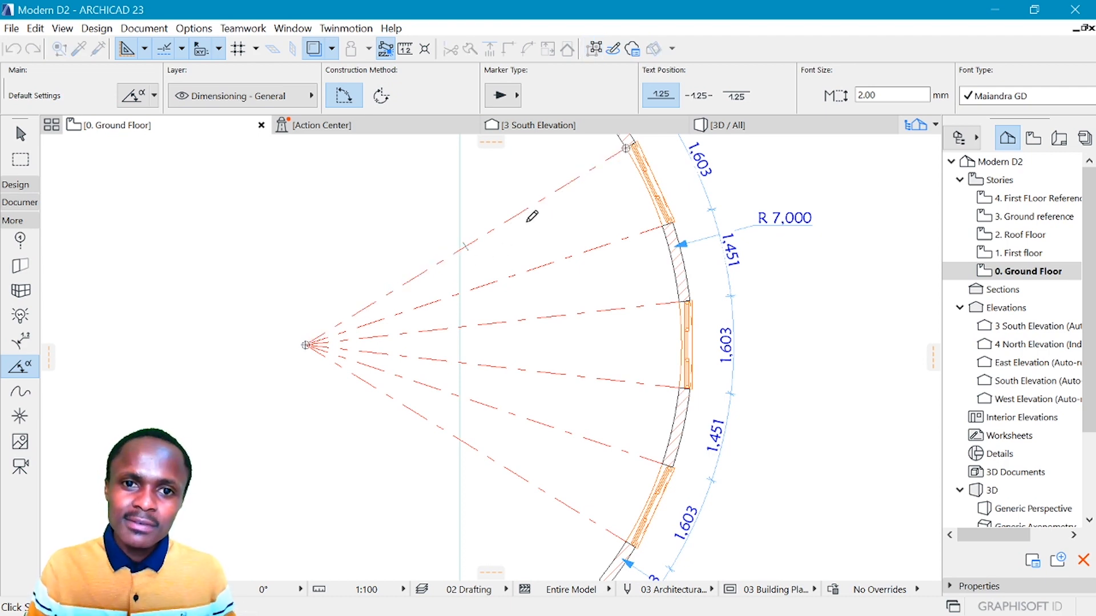
{"action": "left_click", "coordinate": [558, 258]}
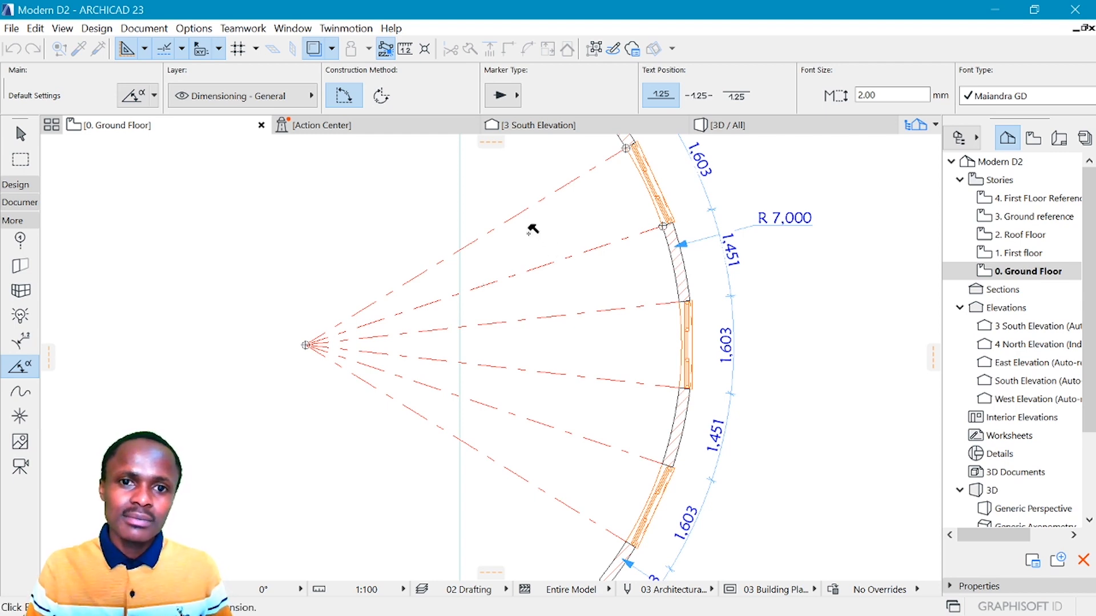
{"action": "left_click", "coordinate": [530, 231]}
Step: Add an angle dimension between the upper window's lower dashed line and the middle window's upper dashed line
{"action": "scroll", "coordinate": [468, 282], "scroll_direction": "down", "scroll_amount": 3}
{"action": "scroll", "coordinate": [470, 281], "scroll_direction": "up", "scroll_amount": 4}
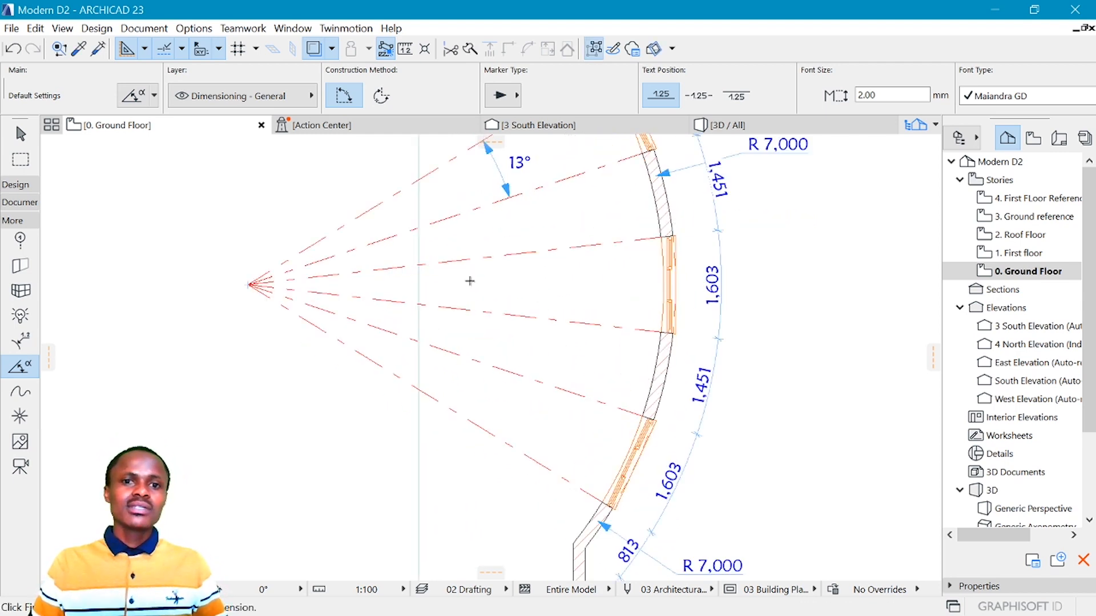
{"action": "scroll", "coordinate": [470, 281], "scroll_direction": "up", "scroll_amount": 1}
{"action": "left_click", "coordinate": [305, 265]}
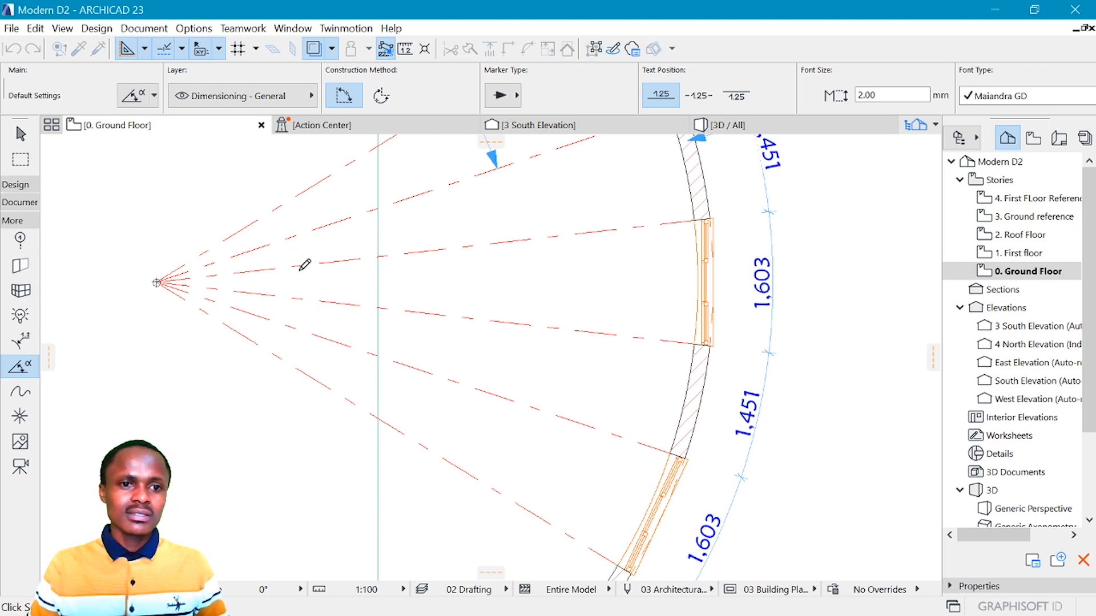
{"action": "left_click", "coordinate": [331, 261]}
{"action": "left_click", "coordinate": [482, 206]}
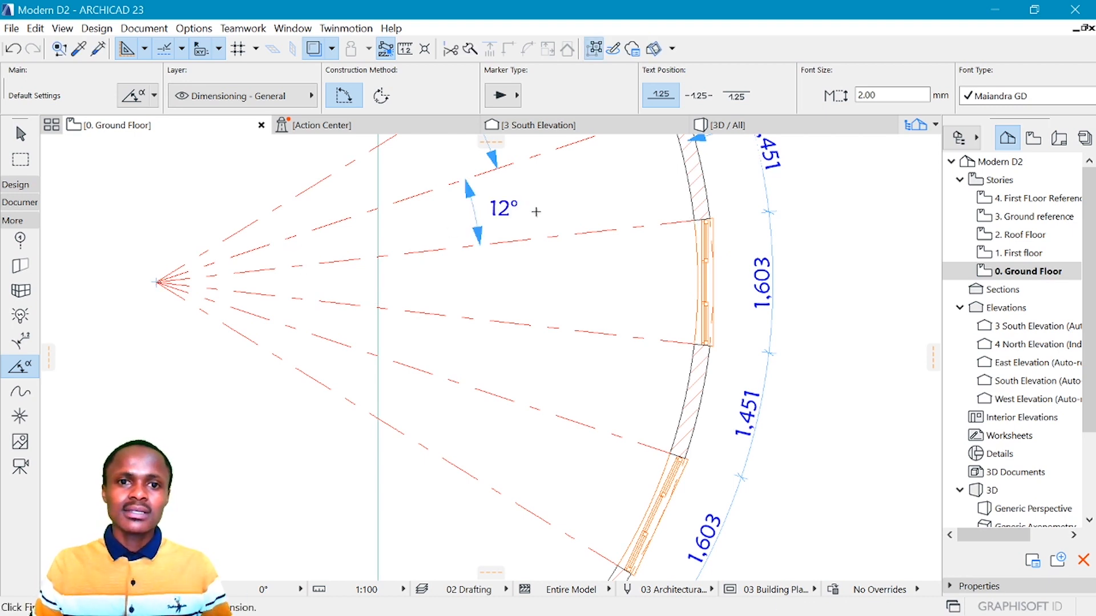
Step: Add an angle dimension between the middle window's lower dashed line and the lowest window's upper dashed line
{"action": "scroll", "coordinate": [562, 207], "scroll_direction": "down", "scroll_amount": 2}
{"action": "scroll", "coordinate": [496, 291], "scroll_direction": "up", "scroll_amount": 2}
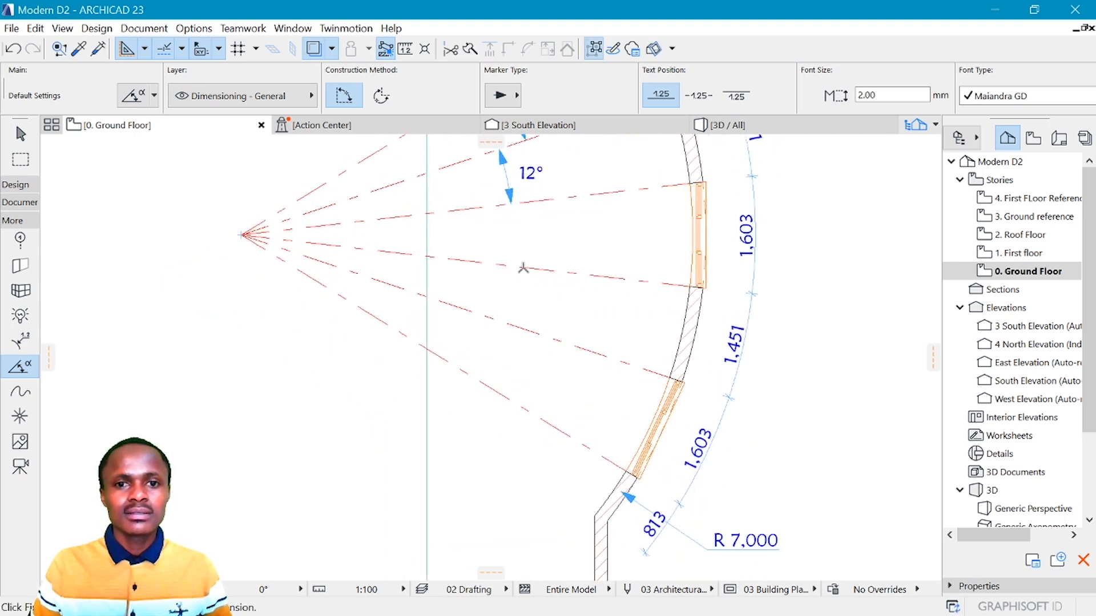
{"action": "left_click", "coordinate": [522, 268]}
{"action": "left_click", "coordinate": [511, 319]}
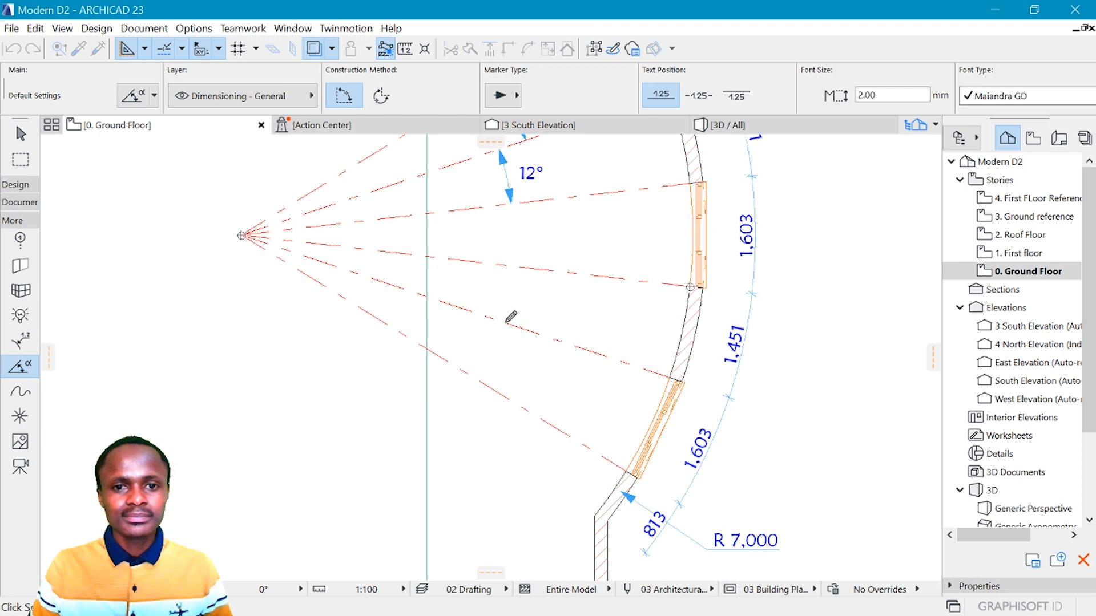
{"action": "left_click", "coordinate": [572, 294]}
Step: Try deleting the uppermost dashed line at the curved wall, and undo the deletion
{"action": "scroll", "coordinate": [466, 266], "scroll_direction": "down", "scroll_amount": 3}
{"action": "scroll", "coordinate": [569, 223], "scroll_direction": "up", "scroll_amount": 3}
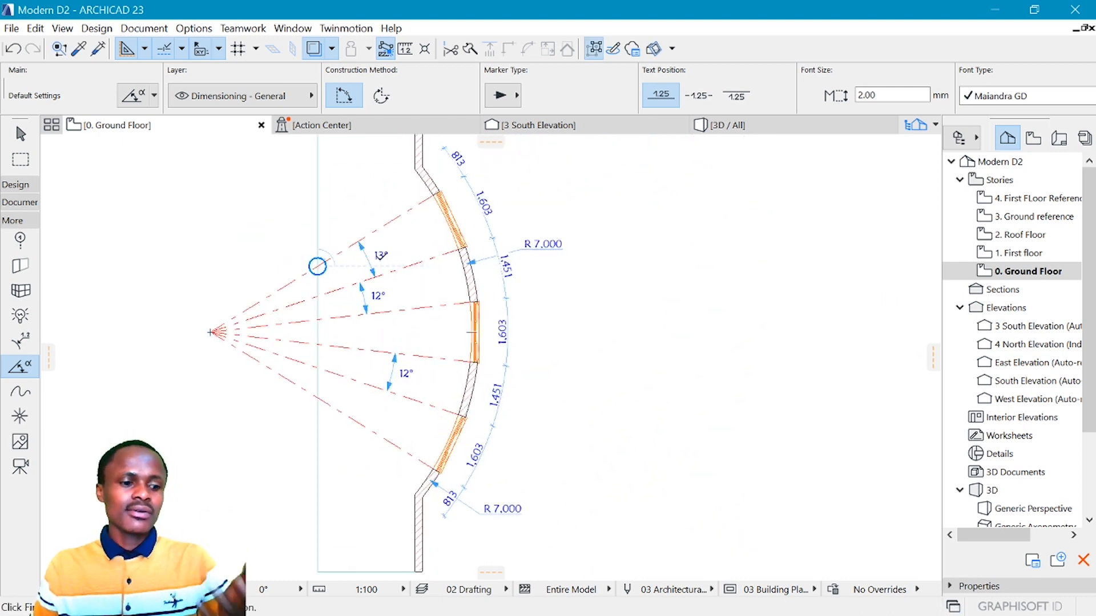
{"action": "left_click", "coordinate": [375, 231], "text": "shift"}
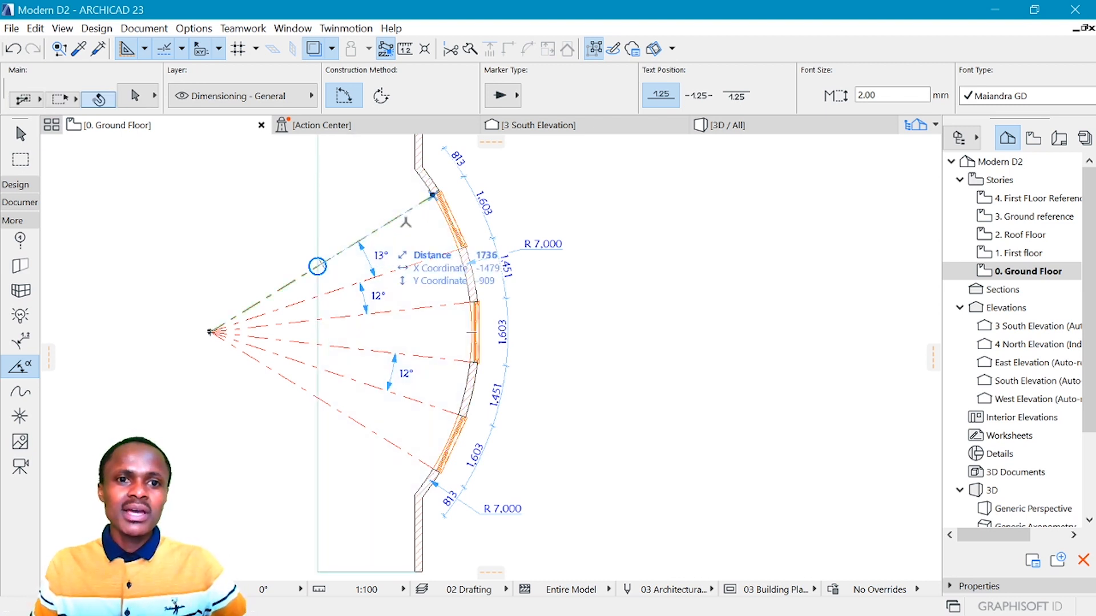
{"action": "key", "text": "Delete"}
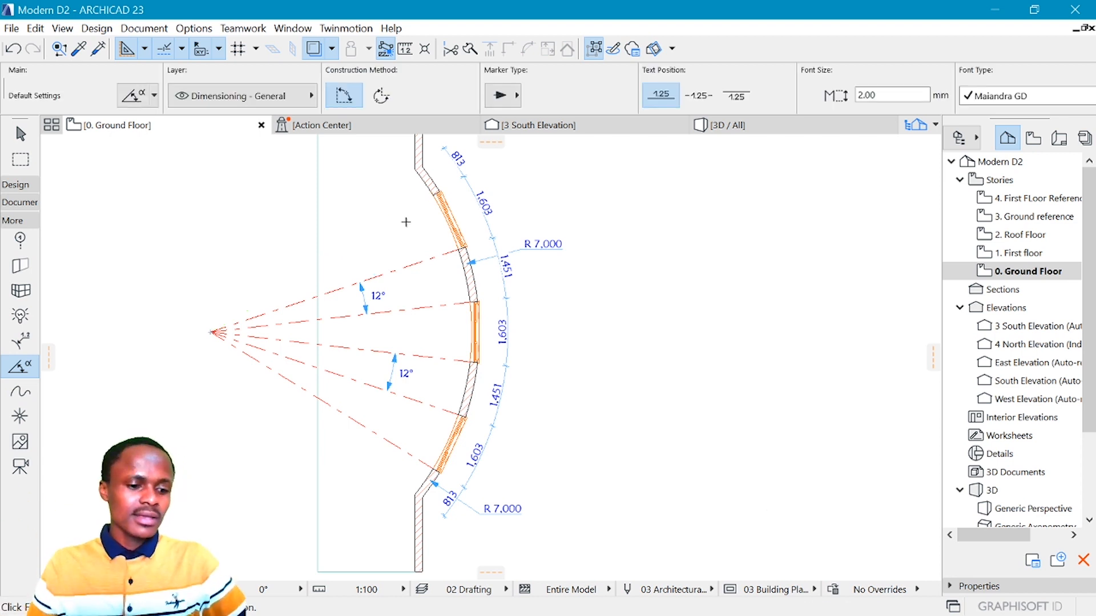
{"action": "key", "text": "ctrl+z"}
Step: Select the three upper dashed lines and set their pen to 102
{"action": "left_click", "coordinate": [422, 263], "text": "shift"}
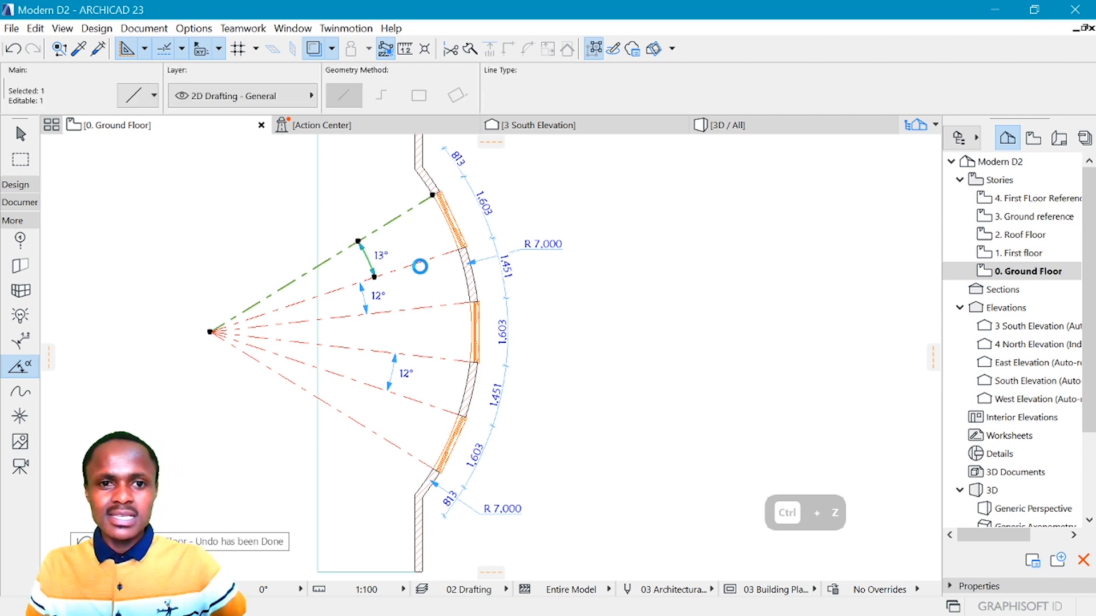
{"action": "left_click", "coordinate": [431, 306], "text": "shift"}
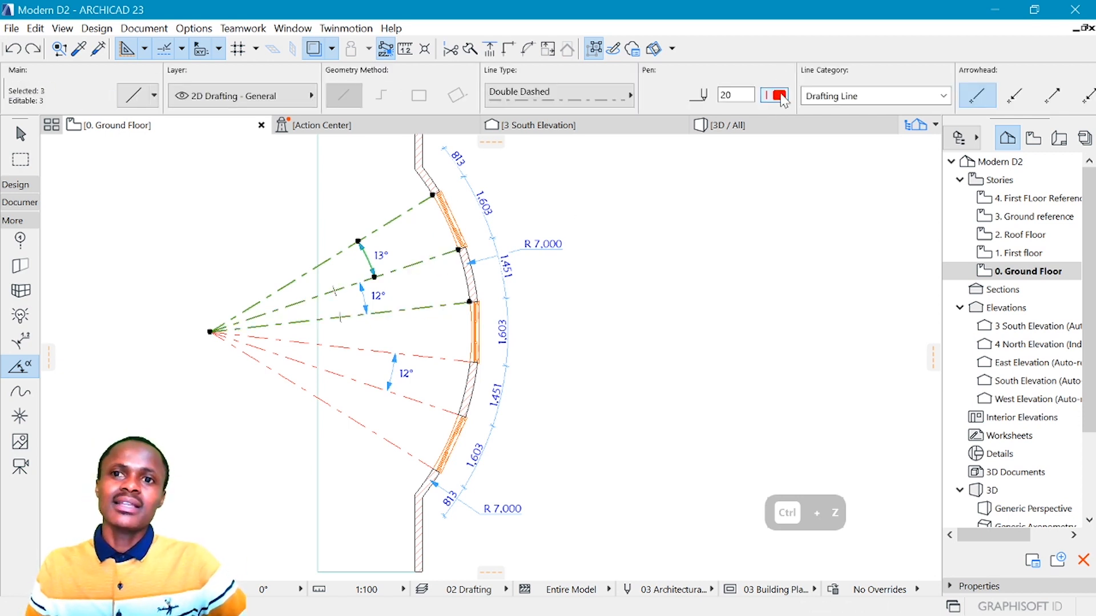
{"action": "left_click", "coordinate": [776, 95]}
{"action": "left_click", "coordinate": [501, 206]}
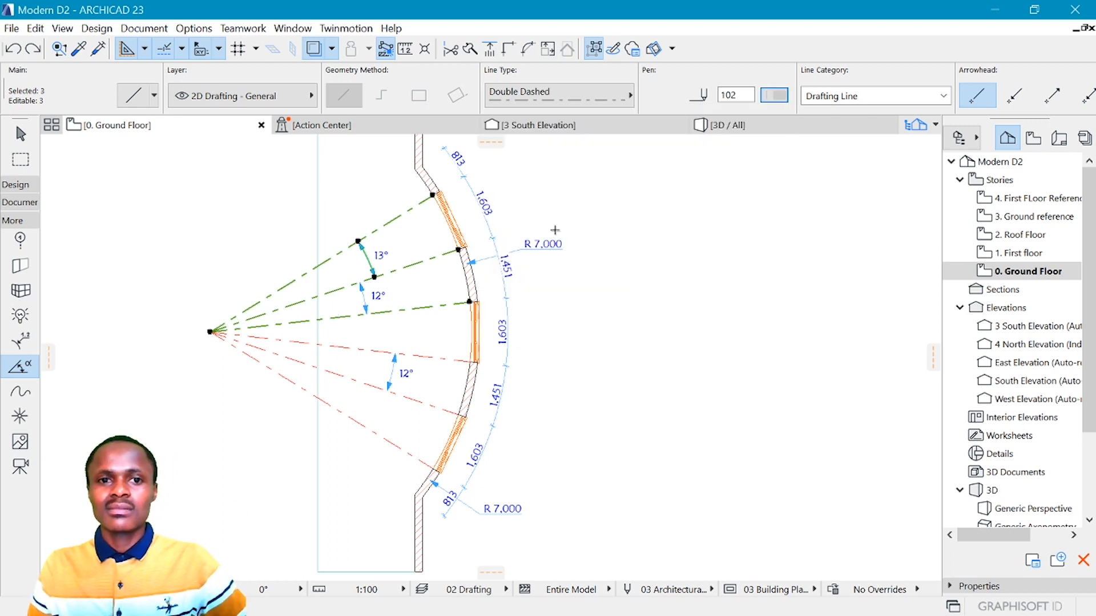
{"action": "key", "text": "Escape"}
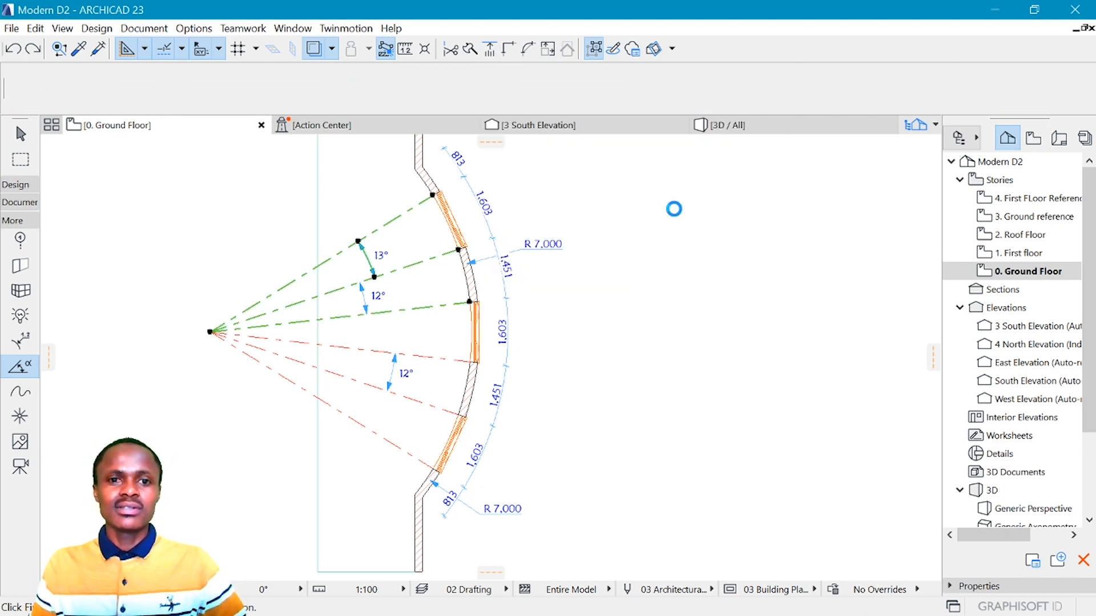
Step: Dimension the inner angle between the octagonal plan's bottom wall and its lower-right diagonal wall
{"action": "scroll", "coordinate": [504, 225], "scroll_direction": "down", "scroll_amount": 5}
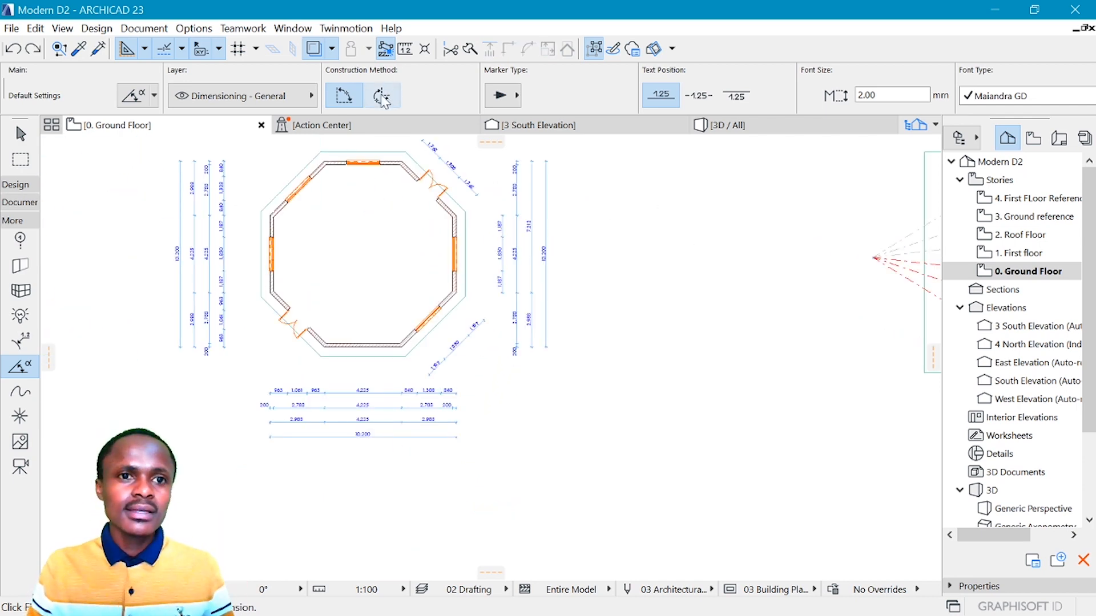
{"action": "left_click", "coordinate": [380, 97]}
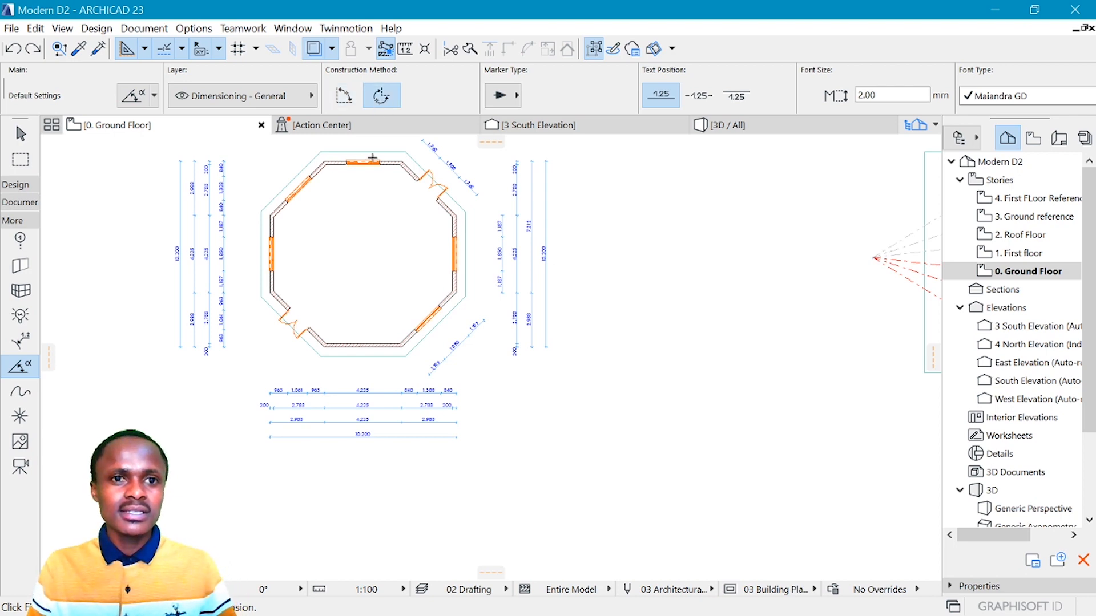
{"action": "scroll", "coordinate": [434, 308], "scroll_direction": "up", "scroll_amount": 7}
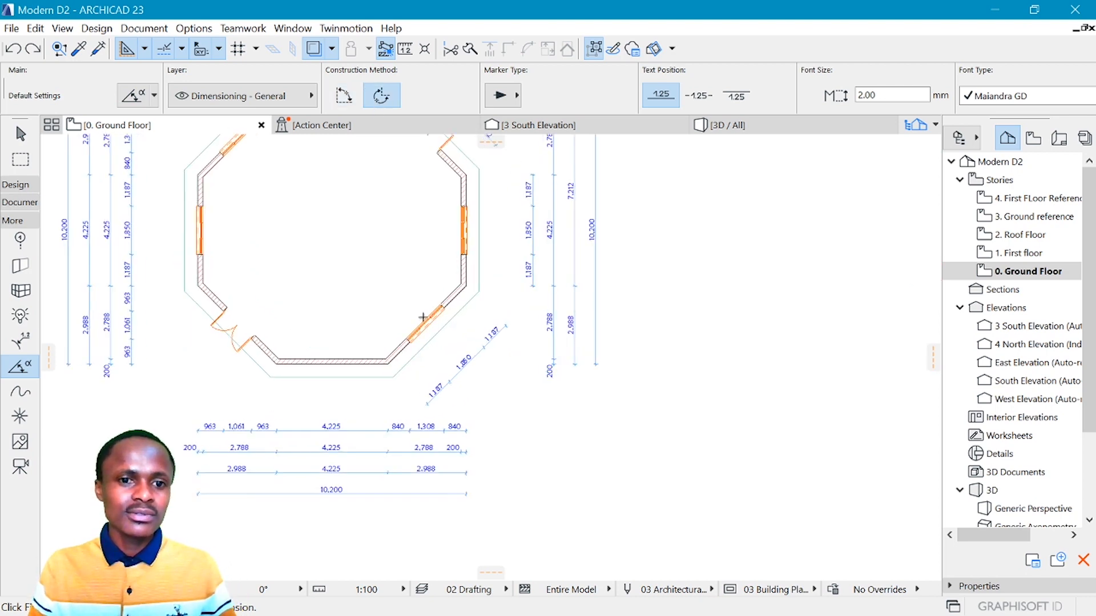
{"action": "left_click", "coordinate": [343, 95]}
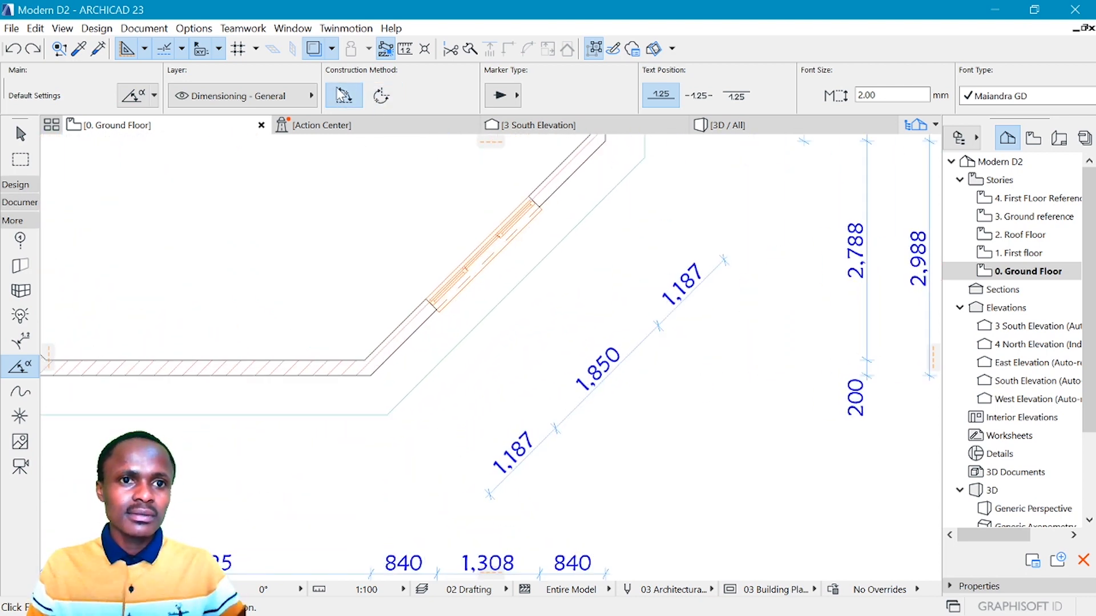
{"action": "left_click", "coordinate": [405, 326]}
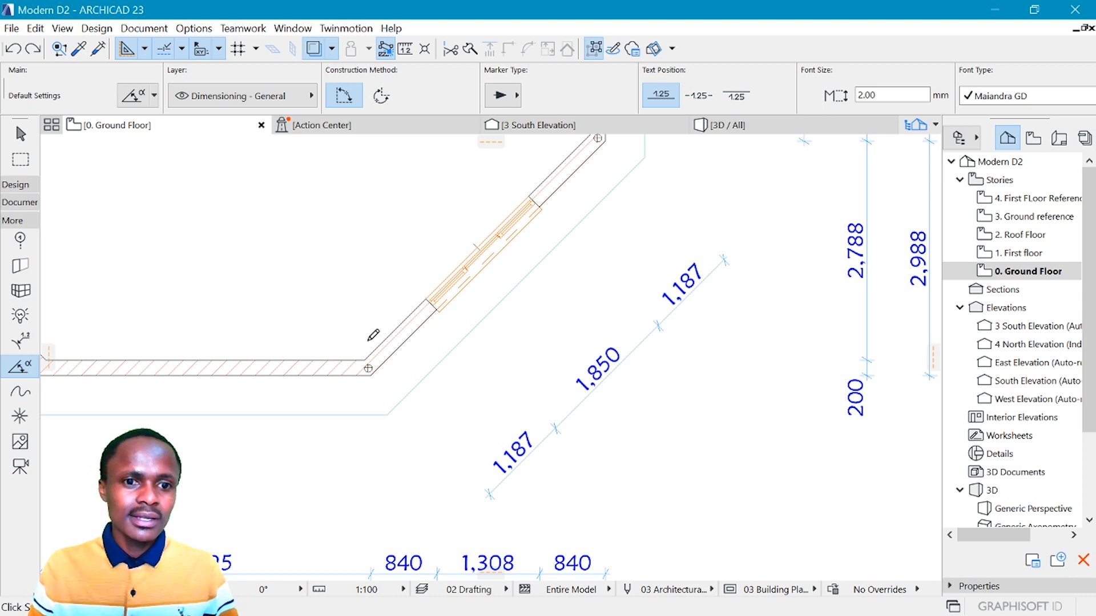
{"action": "left_click", "coordinate": [265, 360]}
{"action": "scroll", "coordinate": [342, 308], "scroll_direction": "down", "scroll_amount": 5}
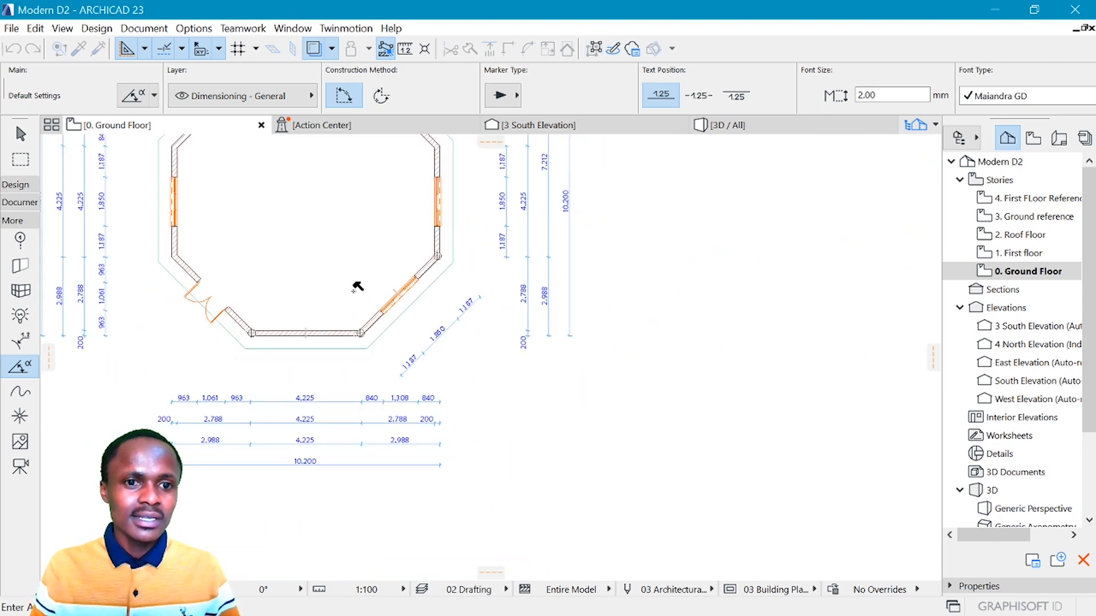
{"action": "left_click", "coordinate": [357, 287]}
Step: Dimension the octagonal plan's inner angle between the right wall and the upper-right diagonal wall with the door
{"action": "scroll", "coordinate": [404, 288], "scroll_direction": "up", "scroll_amount": 4}
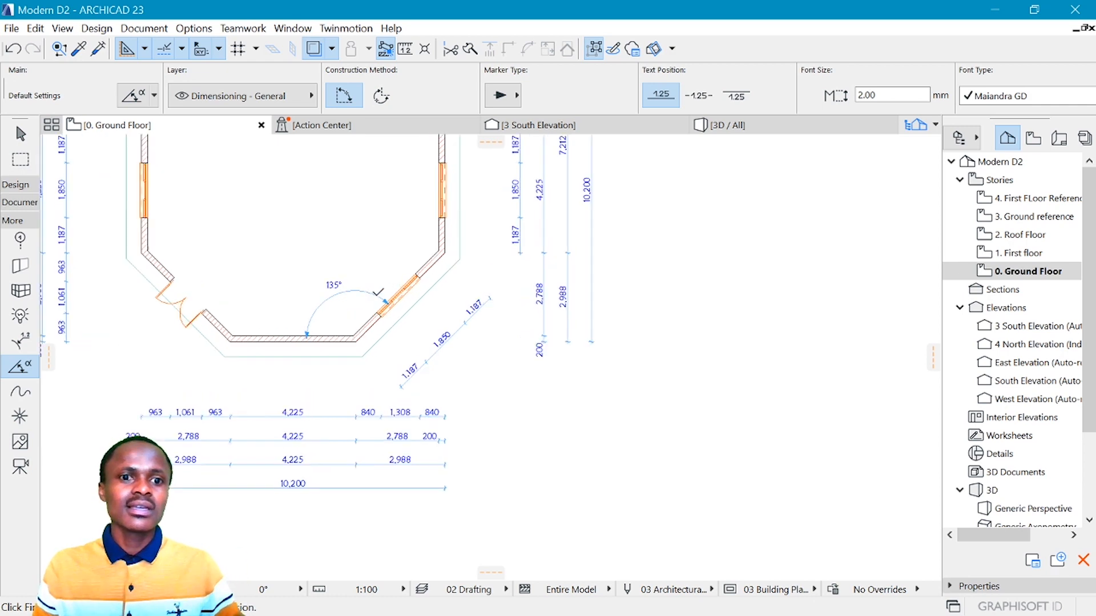
{"action": "scroll", "coordinate": [381, 332], "scroll_direction": "down", "scroll_amount": 5}
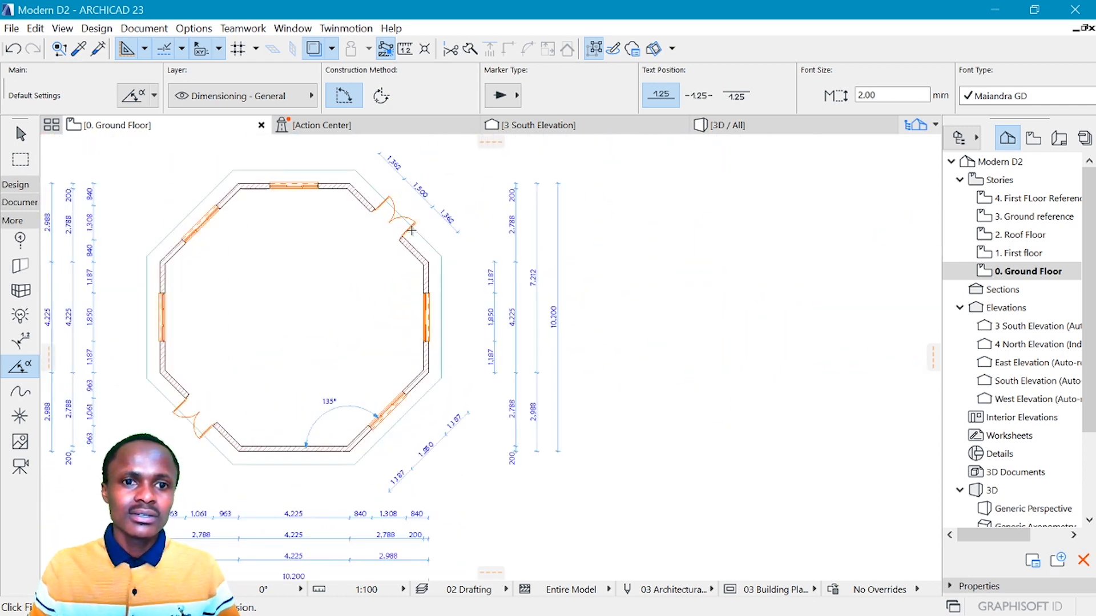
{"action": "scroll", "coordinate": [400, 338], "scroll_direction": "up", "scroll_amount": 4}
{"action": "scroll", "coordinate": [394, 296], "scroll_direction": "down", "scroll_amount": 4}
{"action": "scroll", "coordinate": [403, 279], "scroll_direction": "up", "scroll_amount": 4}
{"action": "scroll", "coordinate": [403, 279], "scroll_direction": "up", "scroll_amount": 2}
{"action": "key", "text": "ctrl+z"}
{"action": "key", "text": "Escape"}
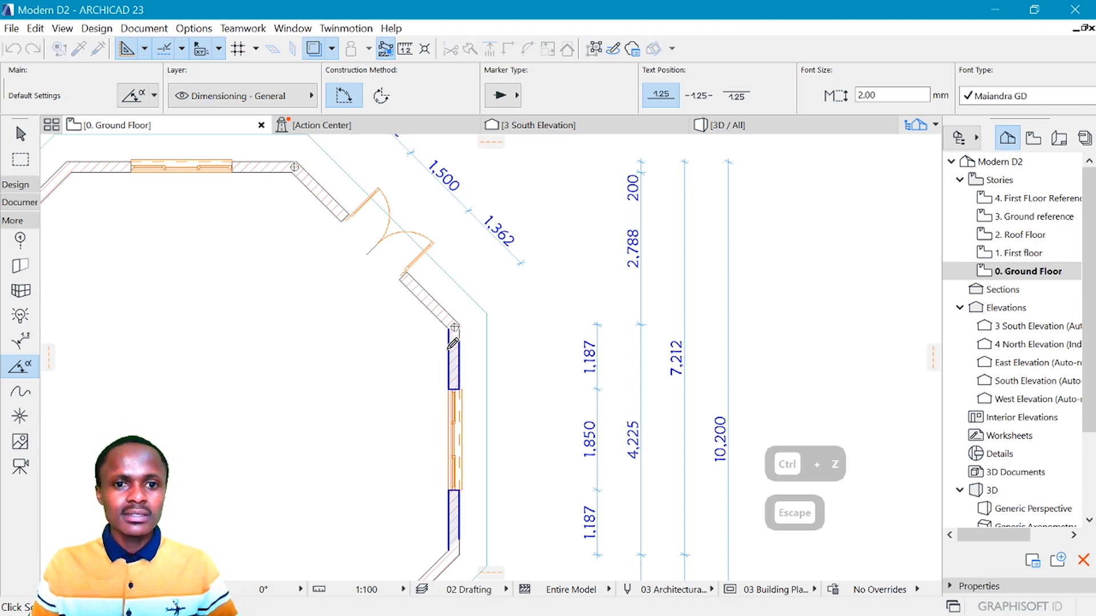
{"action": "scroll", "coordinate": [450, 350], "scroll_direction": "up", "scroll_amount": 2}
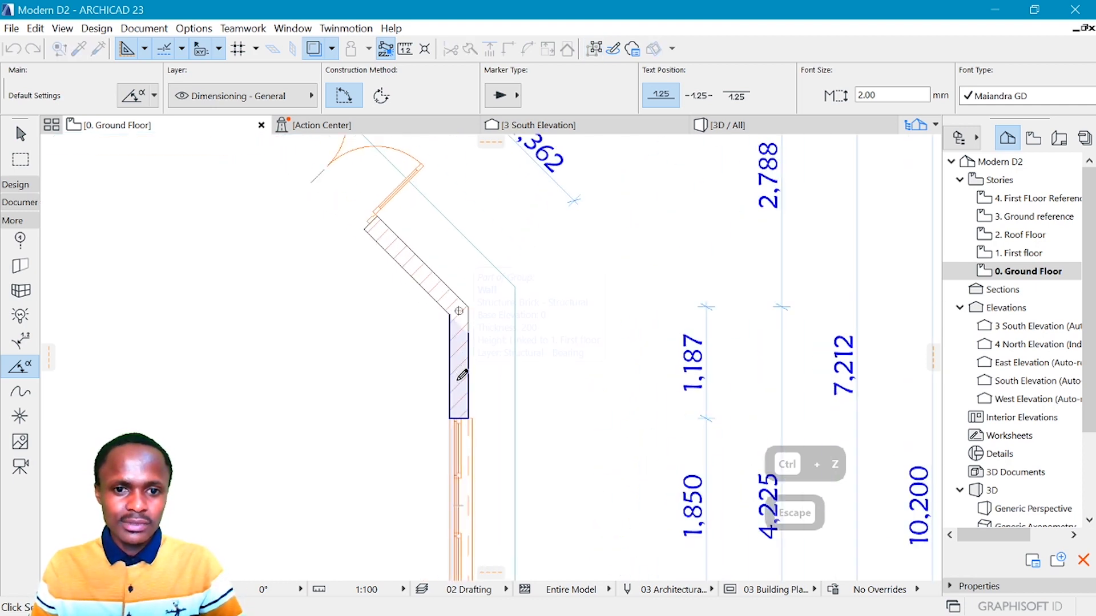
{"action": "left_click", "coordinate": [459, 356]}
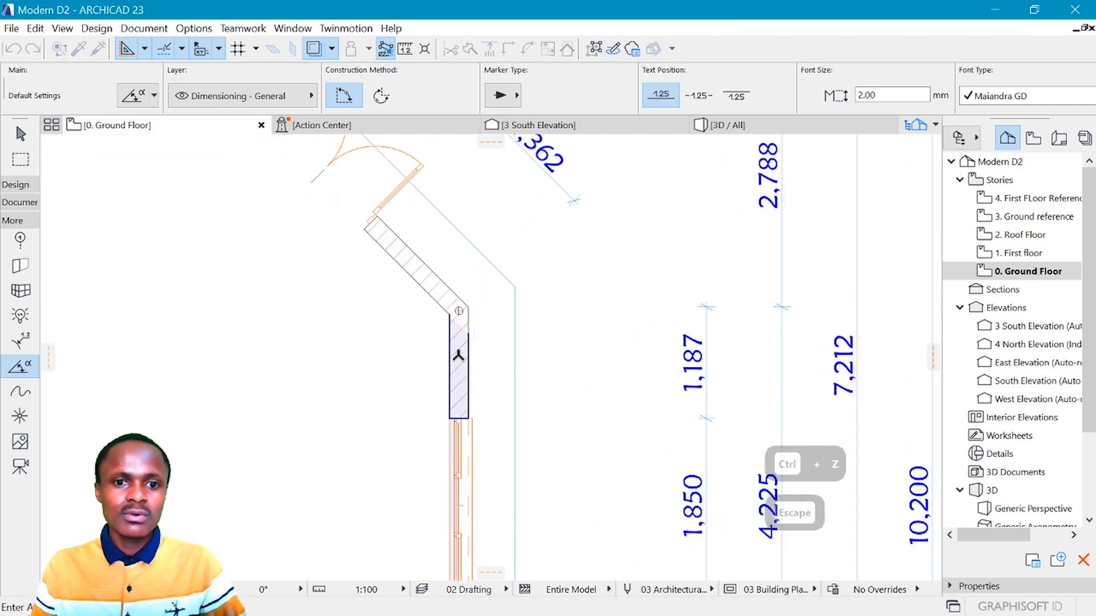
{"action": "left_click", "coordinate": [415, 275]}
{"action": "left_click", "coordinate": [399, 298]}
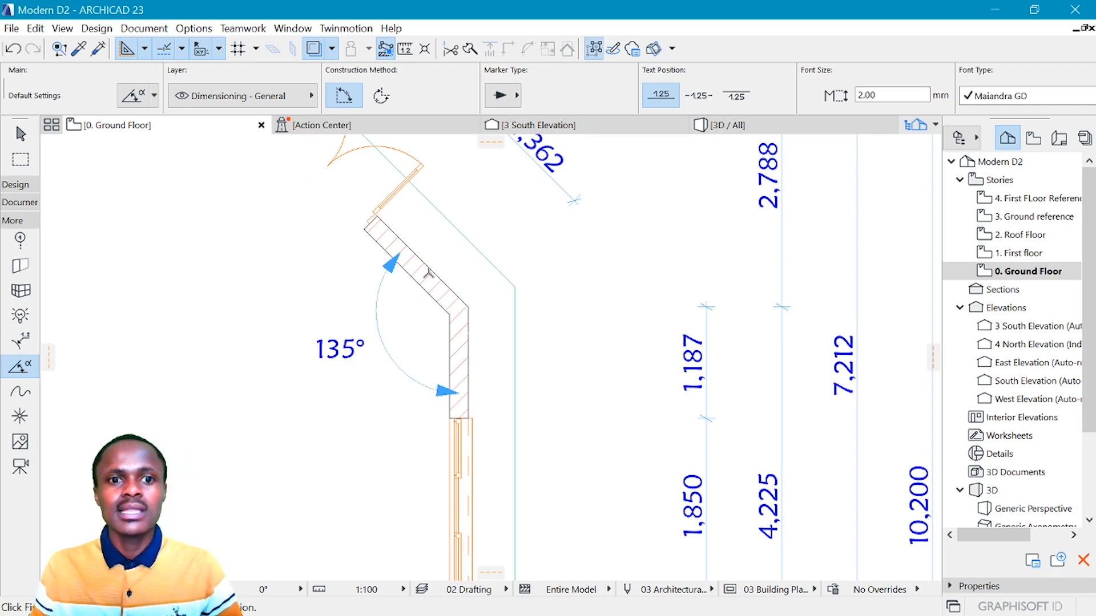
Step: Dimension the outer reflex angle between the octagonal plan's bottom wall and its lower-right diagonal wall
{"action": "scroll", "coordinate": [429, 268], "scroll_direction": "down", "scroll_amount": 3}
{"action": "scroll", "coordinate": [440, 305], "scroll_direction": "down", "scroll_amount": 3}
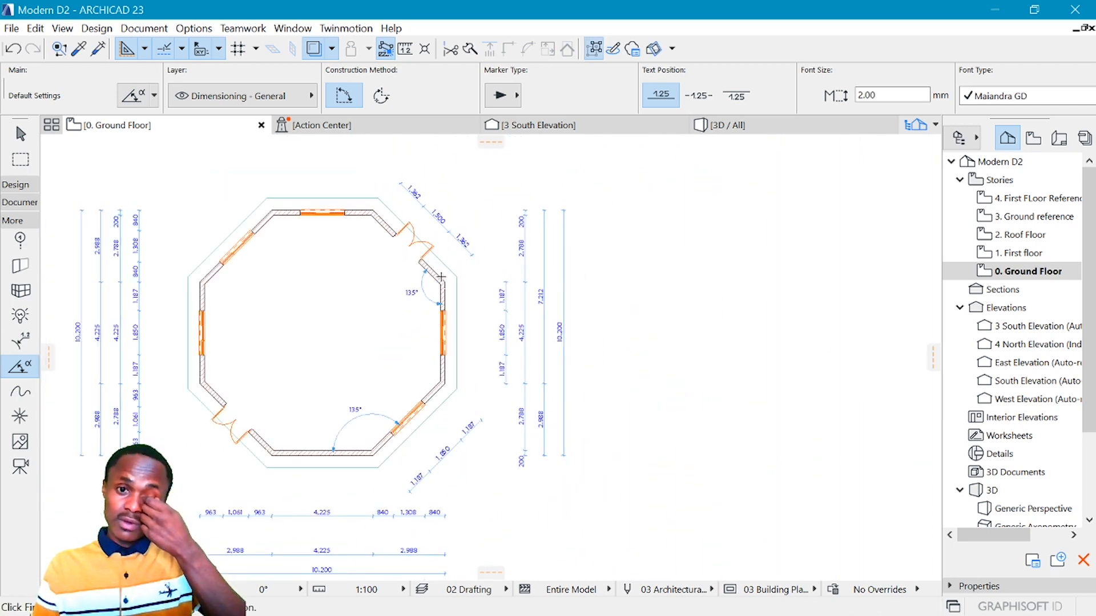
{"action": "scroll", "coordinate": [392, 361], "scroll_direction": "up", "scroll_amount": 2}
{"action": "scroll", "coordinate": [397, 356], "scroll_direction": "up", "scroll_amount": 1}
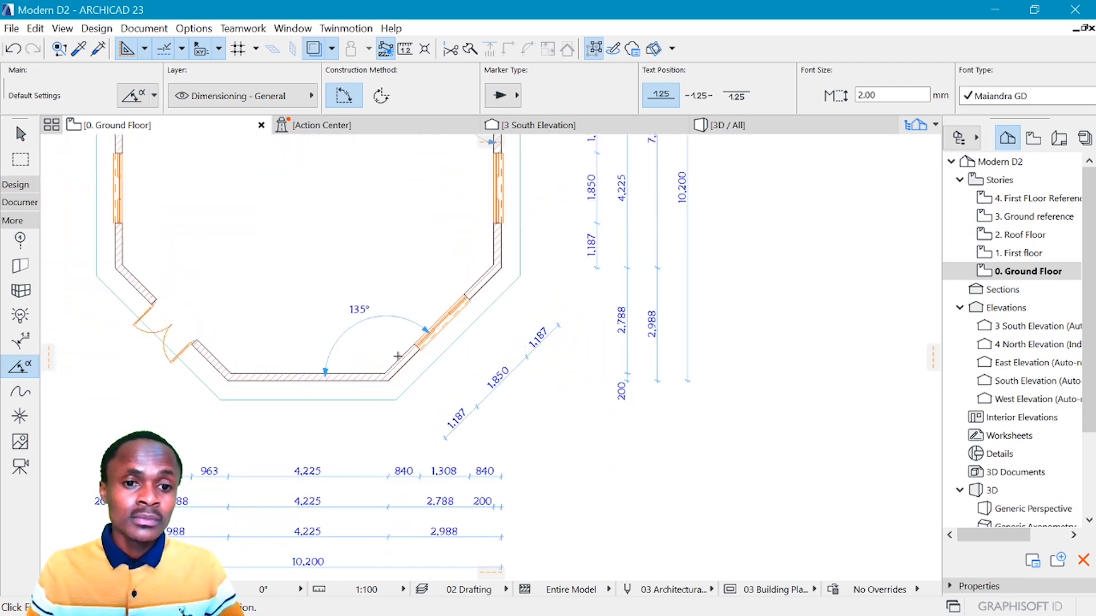
{"action": "scroll", "coordinate": [373, 370], "scroll_direction": "up", "scroll_amount": 1}
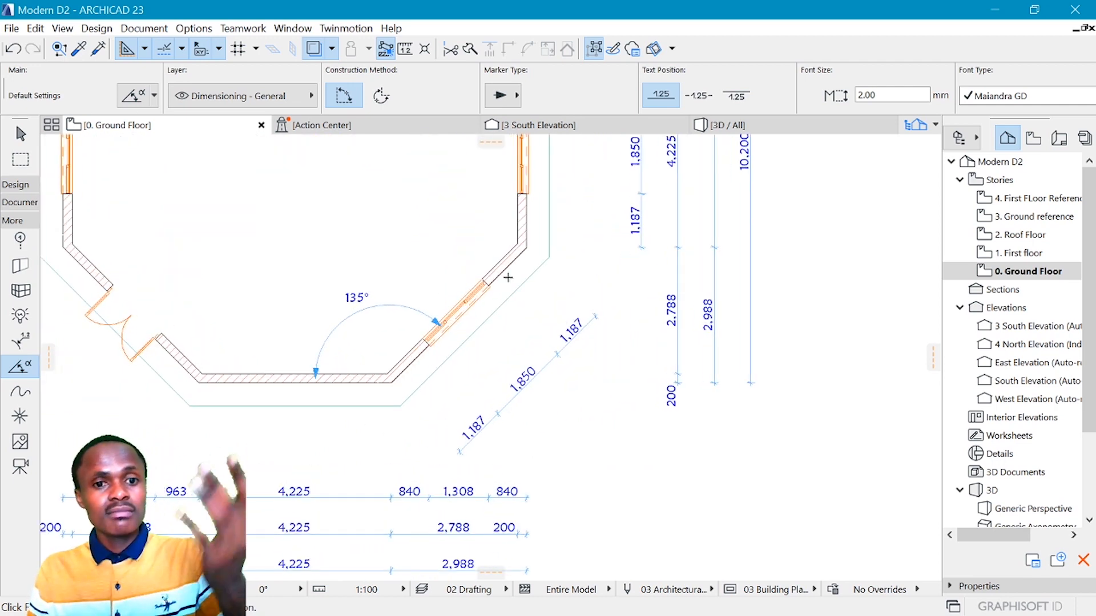
{"action": "left_click", "coordinate": [382, 97]}
{"action": "scroll", "coordinate": [402, 355], "scroll_direction": "up", "scroll_amount": 1}
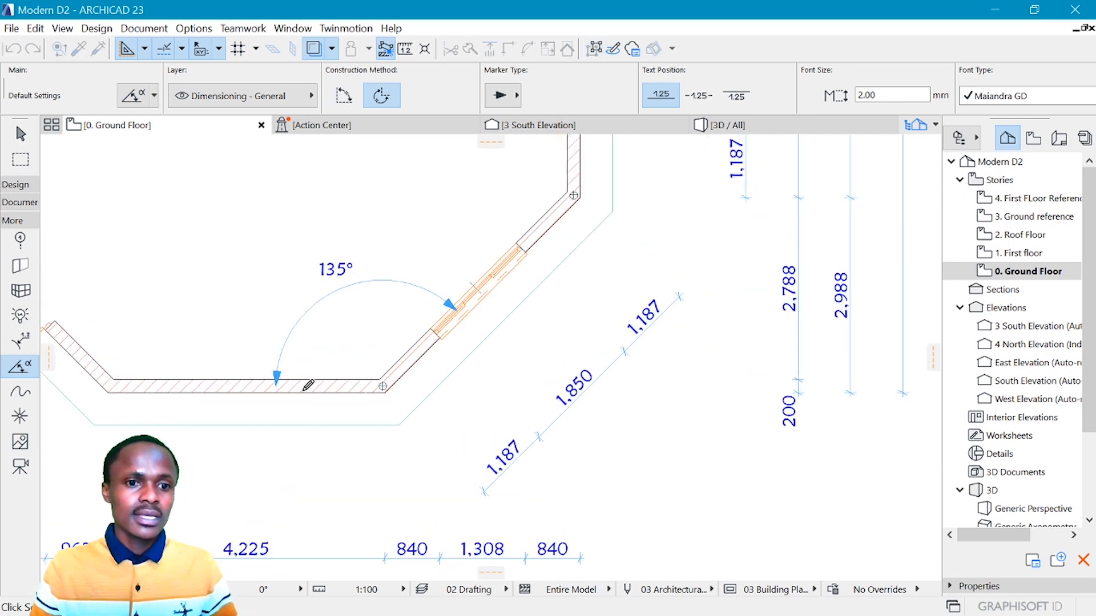
{"action": "left_click", "coordinate": [306, 391]}
{"action": "left_click", "coordinate": [445, 410]}
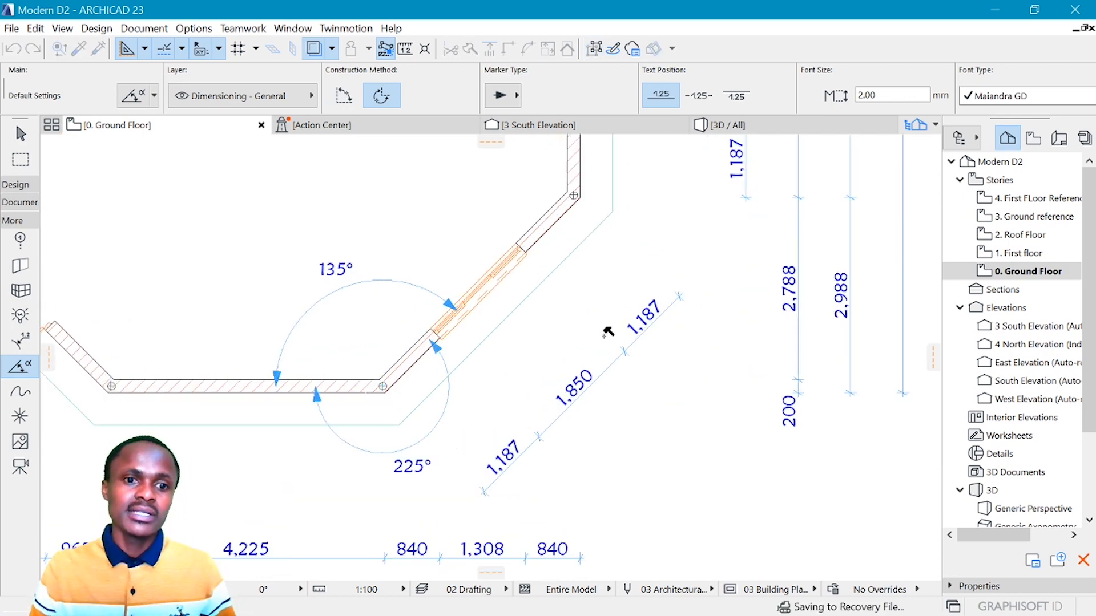
{"action": "scroll", "coordinate": [401, 409], "scroll_direction": "down", "scroll_amount": 3}
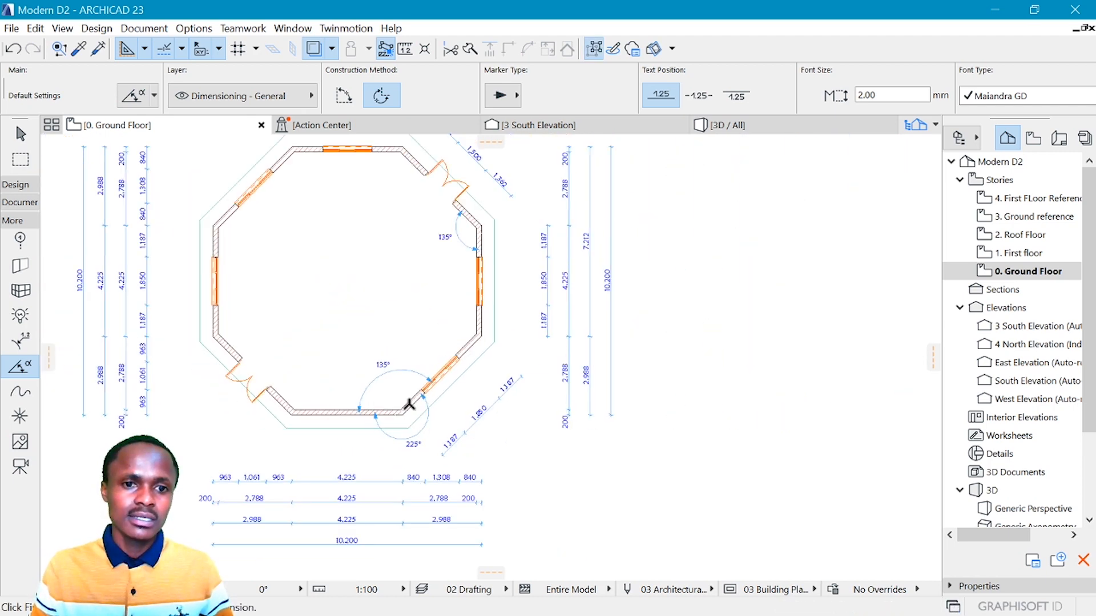
Step: Dimension the octagonal plan's outer reflex angle between the right wall and the upper-right diagonal wall with the door
{"action": "scroll", "coordinate": [417, 450], "scroll_direction": "up", "scroll_amount": 4}
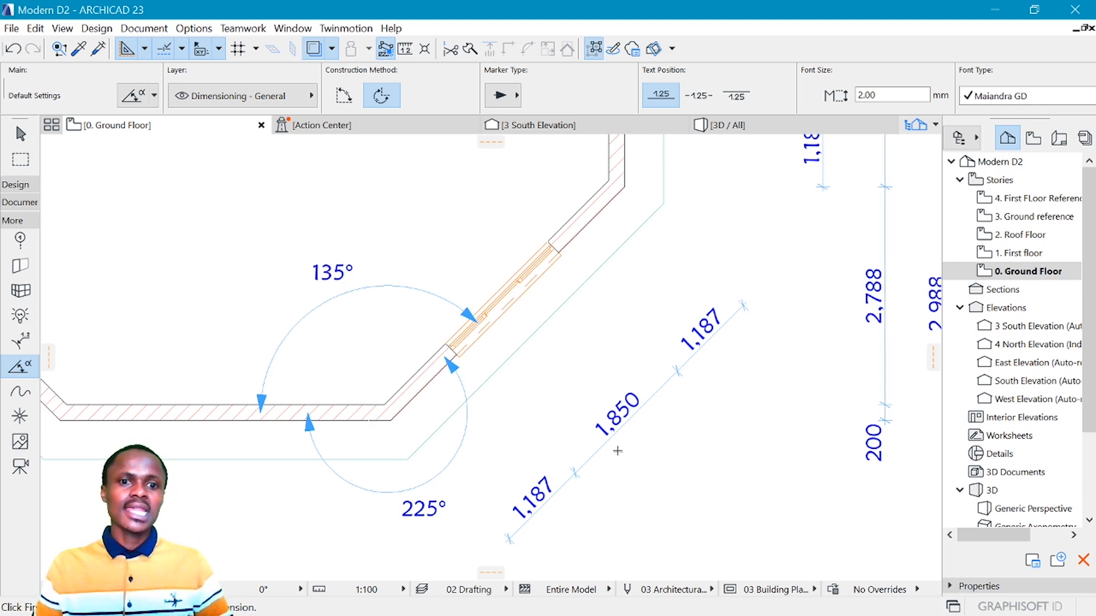
{"action": "scroll", "coordinate": [553, 434], "scroll_direction": "down", "scroll_amount": 5}
{"action": "scroll", "coordinate": [545, 409], "scroll_direction": "up", "scroll_amount": 2}
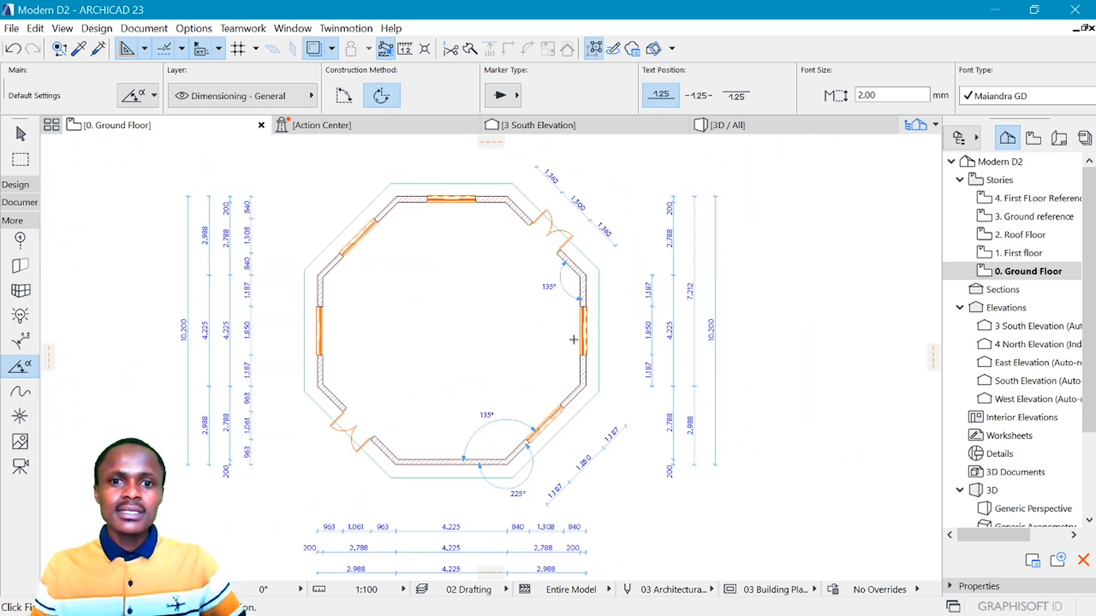
{"action": "scroll", "coordinate": [573, 340], "scroll_direction": "up", "scroll_amount": 5}
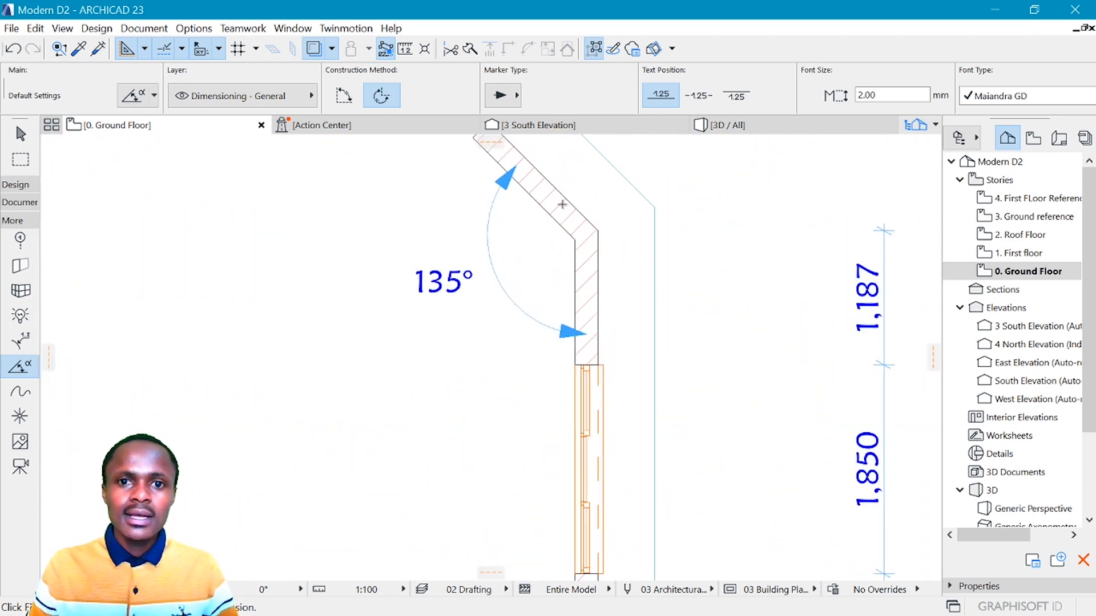
{"action": "left_click", "coordinate": [592, 312]}
{"action": "left_click", "coordinate": [597, 297]}
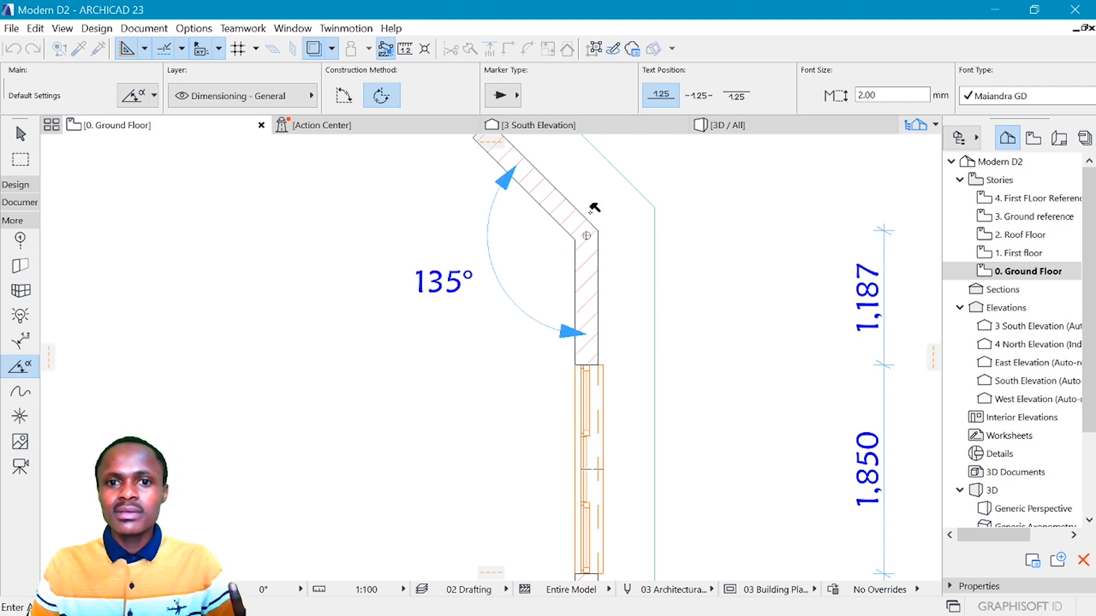
{"action": "left_click", "coordinate": [607, 202]}
{"action": "scroll", "coordinate": [610, 198], "scroll_direction": "down", "scroll_amount": 6}
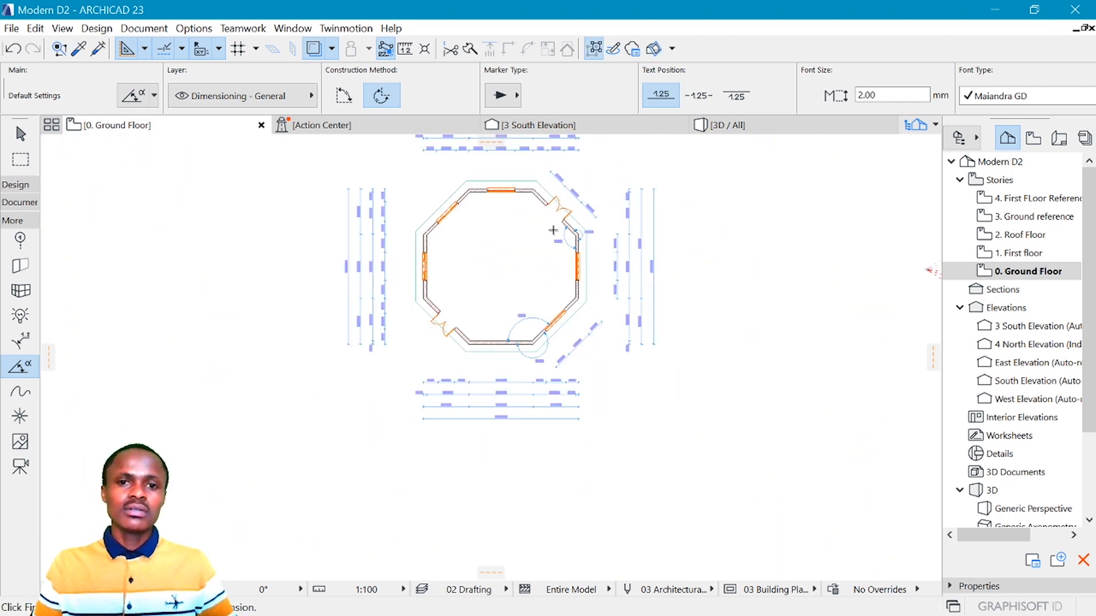
Step: Open the South Elevation from its marker line above the site plan, using the current view settings
{"action": "scroll", "coordinate": [554, 231], "scroll_direction": "up", "scroll_amount": 2}
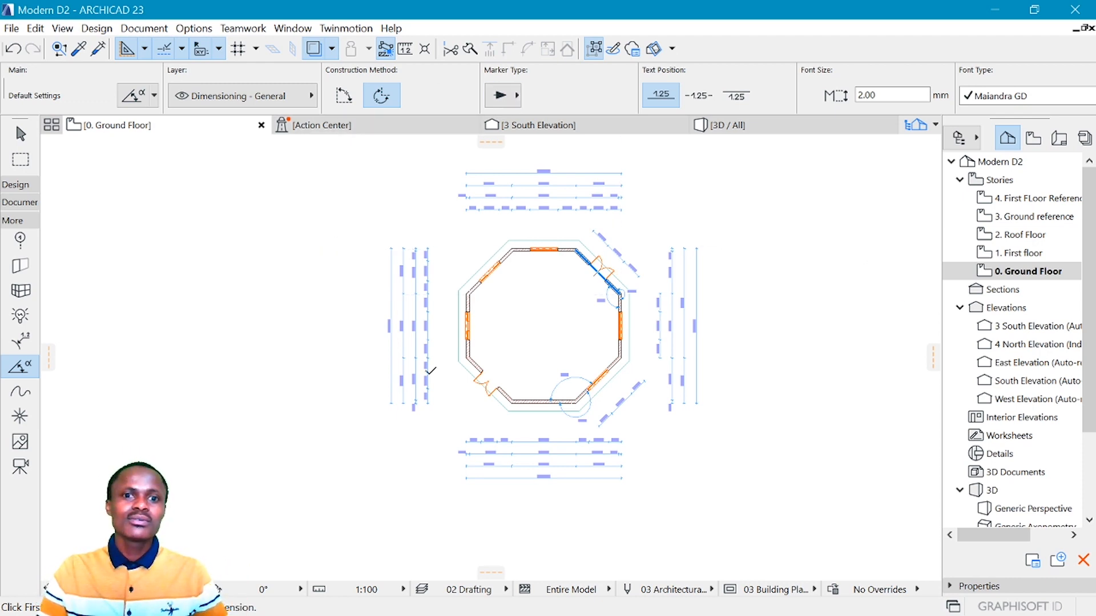
{"action": "scroll", "coordinate": [634, 369], "scroll_direction": "down", "scroll_amount": 5}
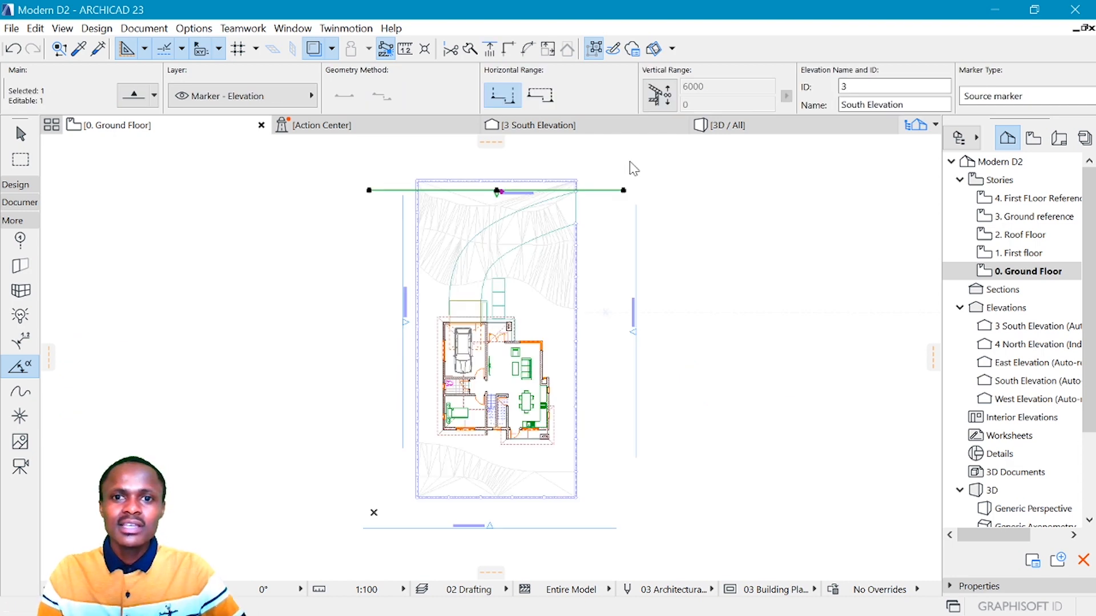
{"action": "right_click", "coordinate": [629, 161]}
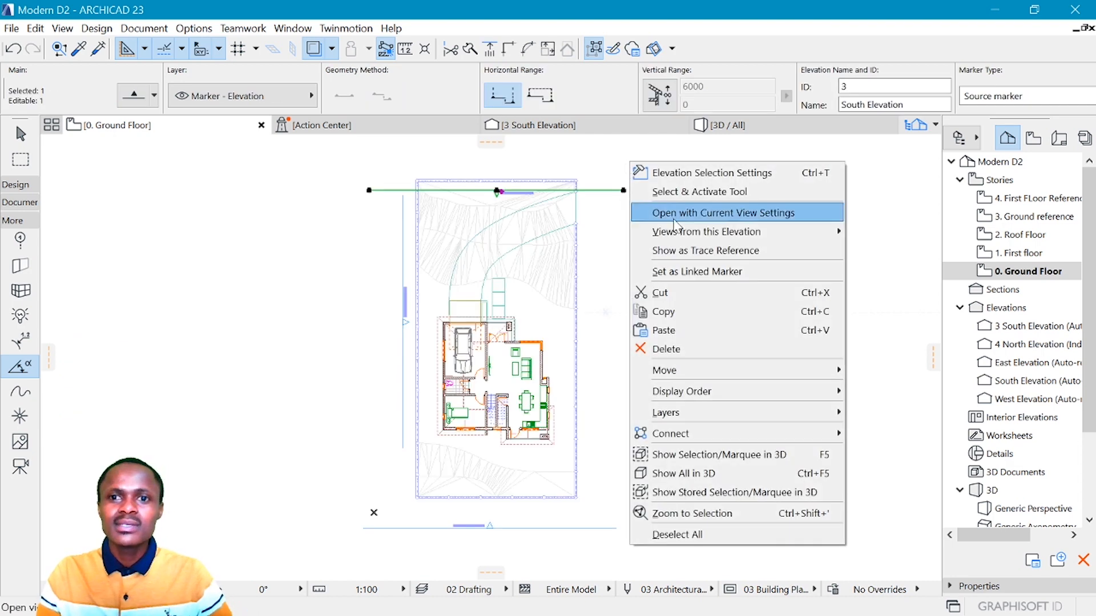
{"action": "left_click", "coordinate": [688, 220]}
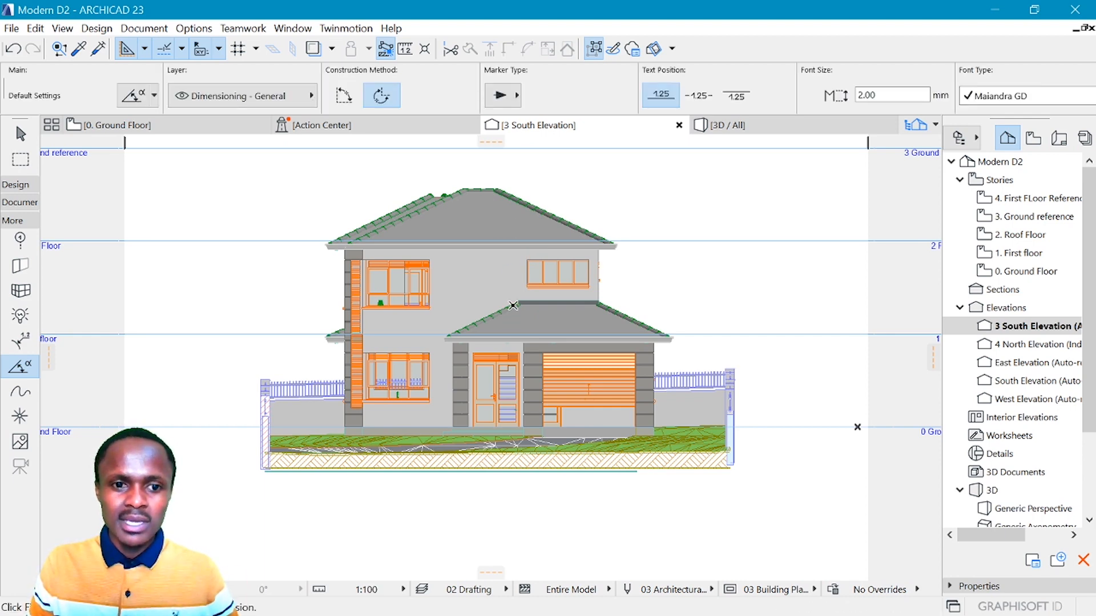
{"action": "scroll", "coordinate": [512, 305], "scroll_direction": "up", "scroll_amount": 3}
{"action": "scroll", "coordinate": [484, 340], "scroll_direction": "down", "scroll_amount": 4}
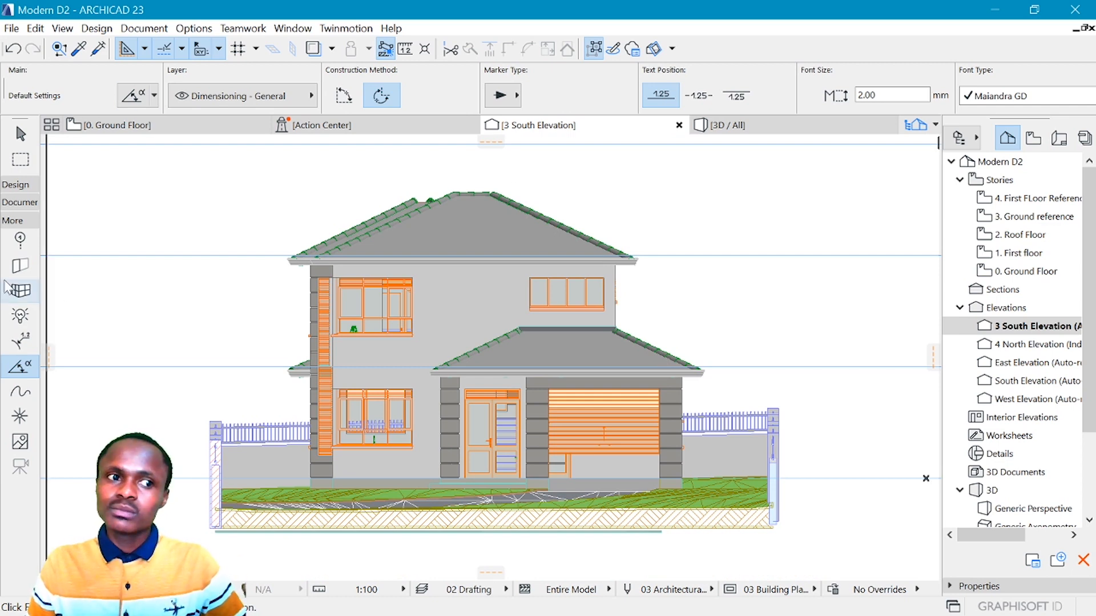
Step: Place a vertical linear dimension chain beside the garage covering ground level, the lower roof eave, and the upper-right window's sill and head
{"action": "left_click", "coordinate": [23, 182]}
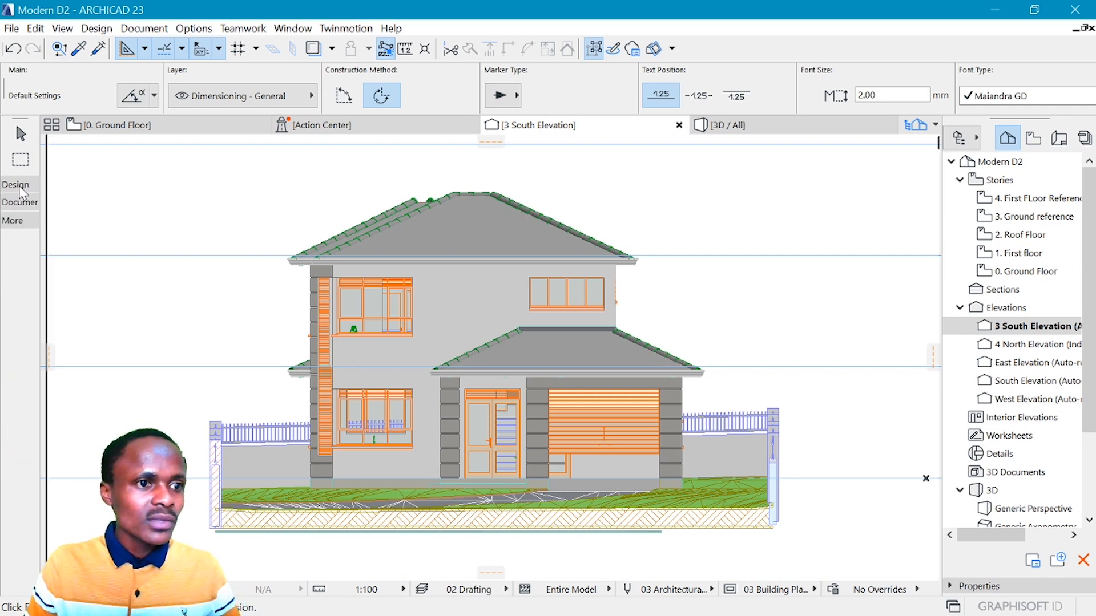
{"action": "left_click", "coordinate": [22, 201]}
{"action": "left_click", "coordinate": [19, 224]}
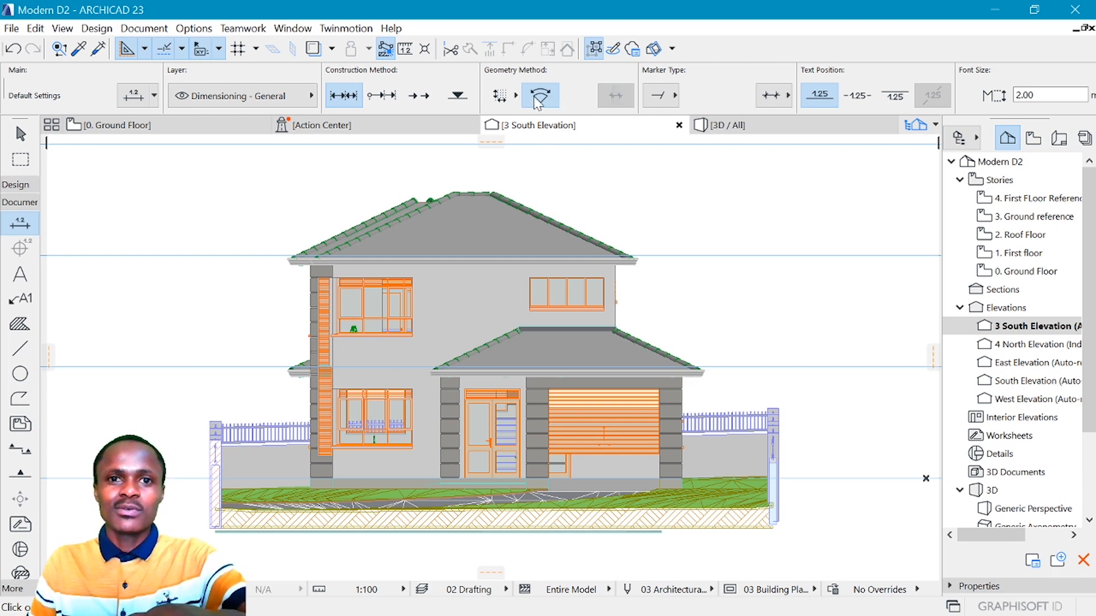
{"action": "left_click", "coordinate": [499, 97]}
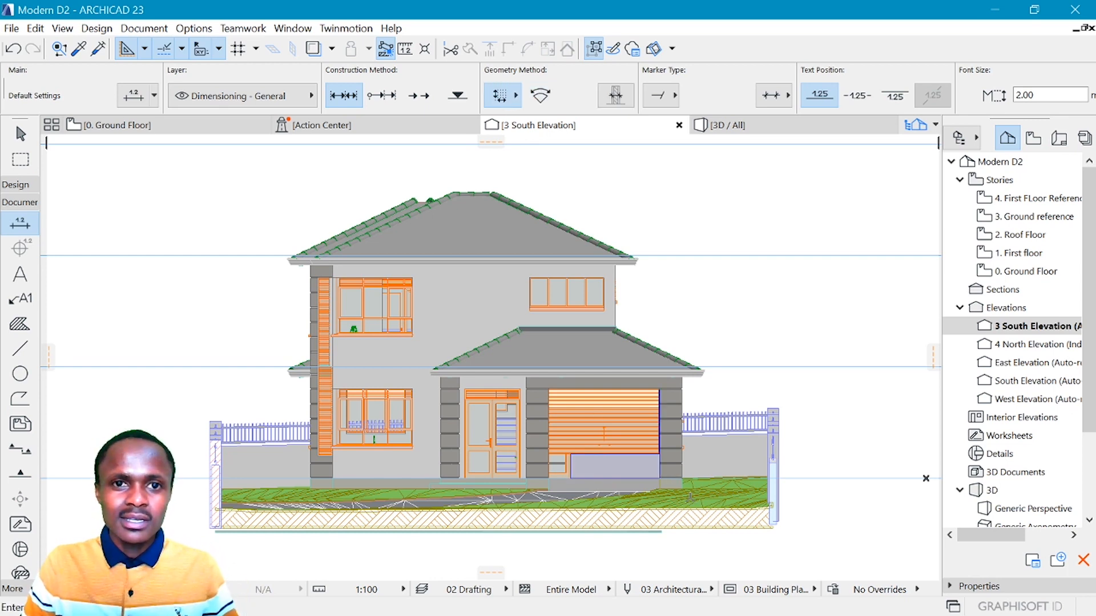
{"action": "left_click", "coordinate": [683, 478]}
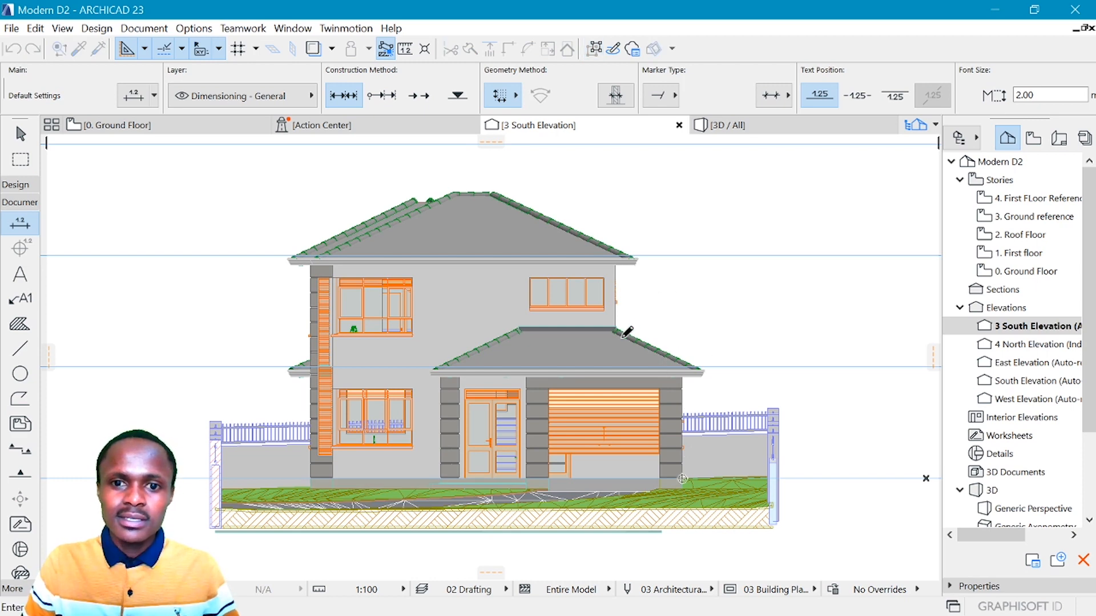
{"action": "scroll", "coordinate": [650, 273], "scroll_direction": "up", "scroll_amount": 3}
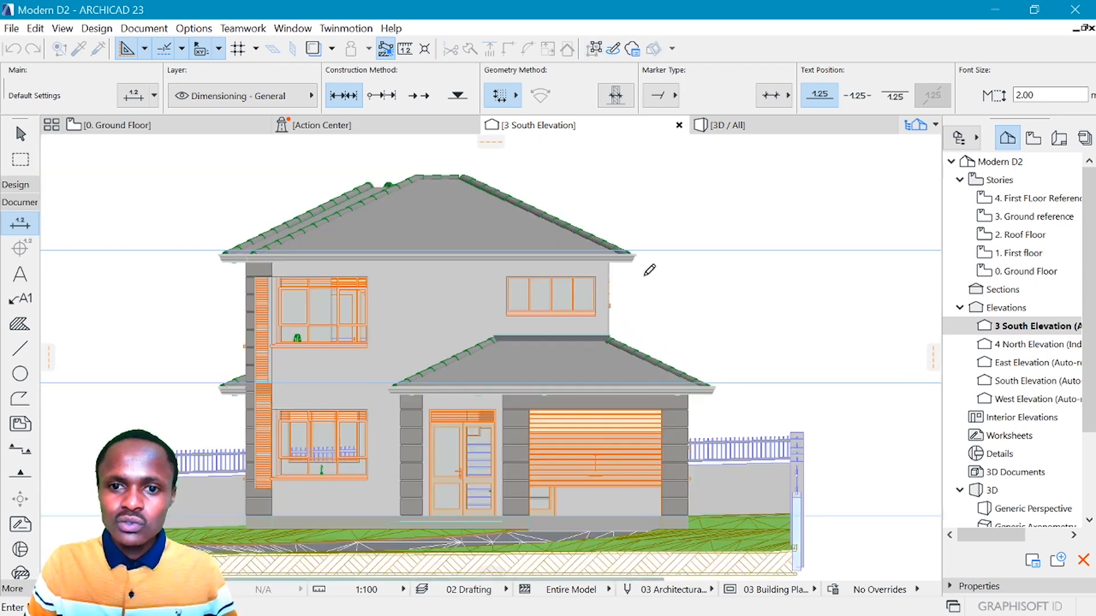
{"action": "left_click", "coordinate": [588, 274]}
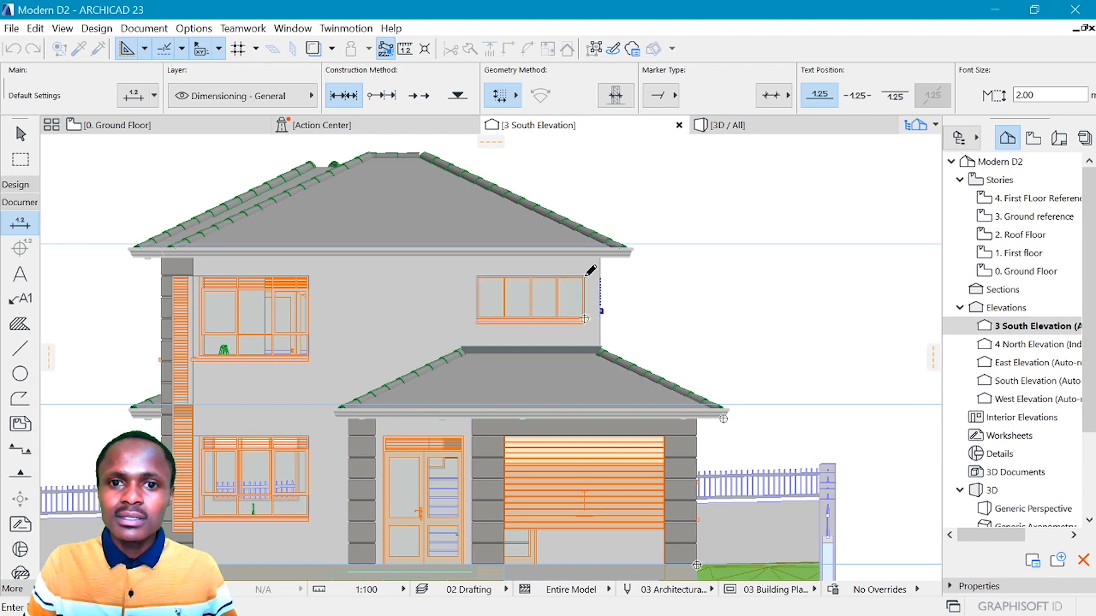
{"action": "double_click", "coordinate": [789, 391]}
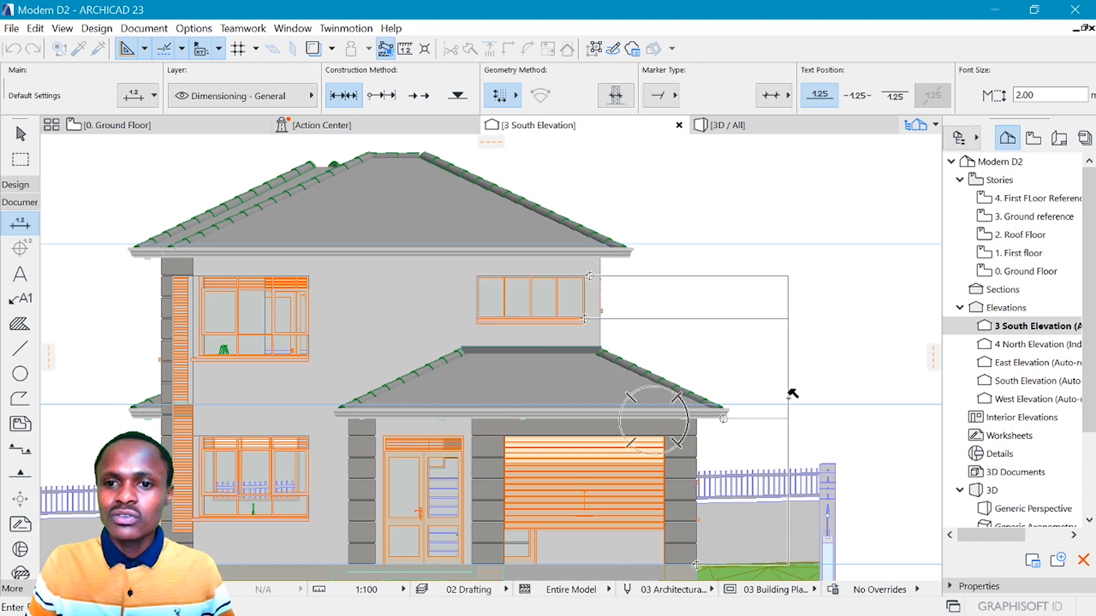
{"action": "left_click", "coordinate": [792, 388]}
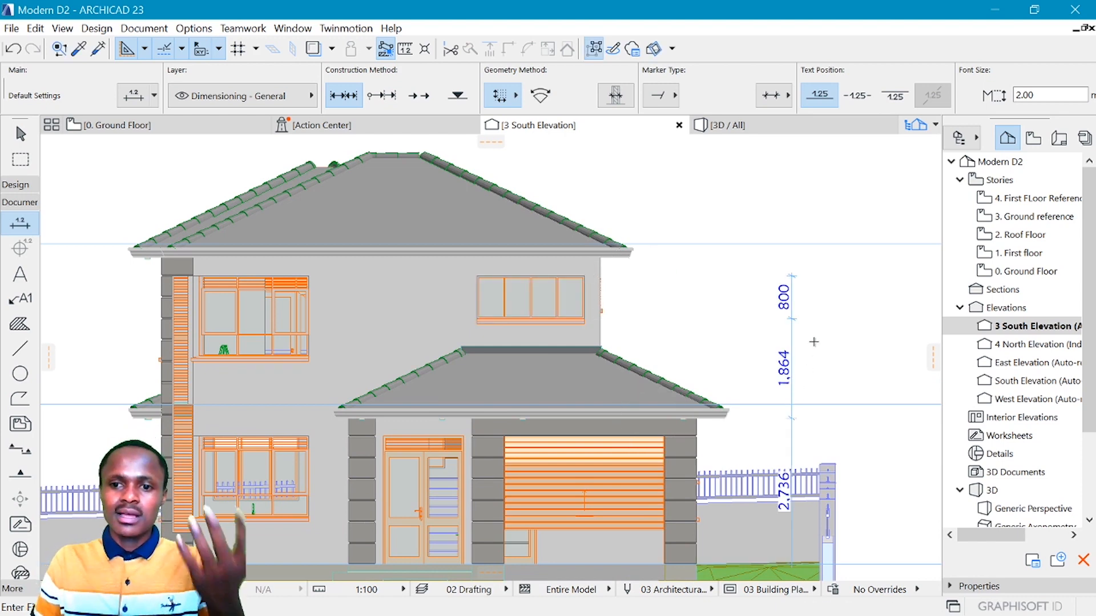
Step: Add a vertical dimension chain beside the left-hand windows, from the lower window's sill through its head to the upper window's head
{"action": "scroll", "coordinate": [625, 279], "scroll_direction": "down", "scroll_amount": 2}
{"action": "scroll", "coordinate": [171, 386], "scroll_direction": "up", "scroll_amount": 2}
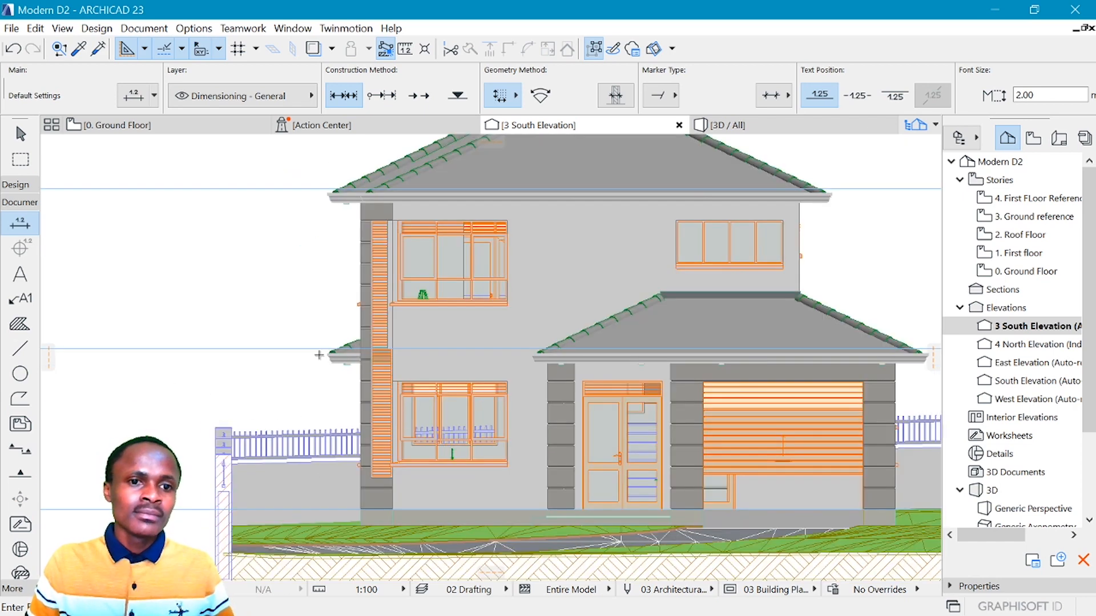
{"action": "left_click", "coordinate": [508, 461]}
{"action": "left_click", "coordinate": [506, 389]}
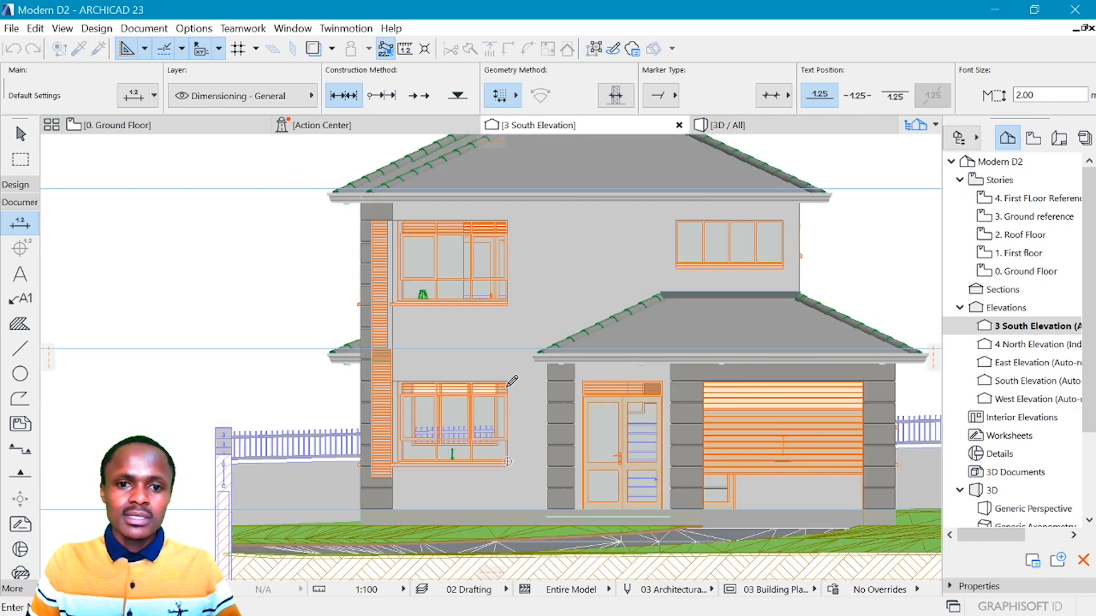
{"action": "left_click", "coordinate": [507, 221]}
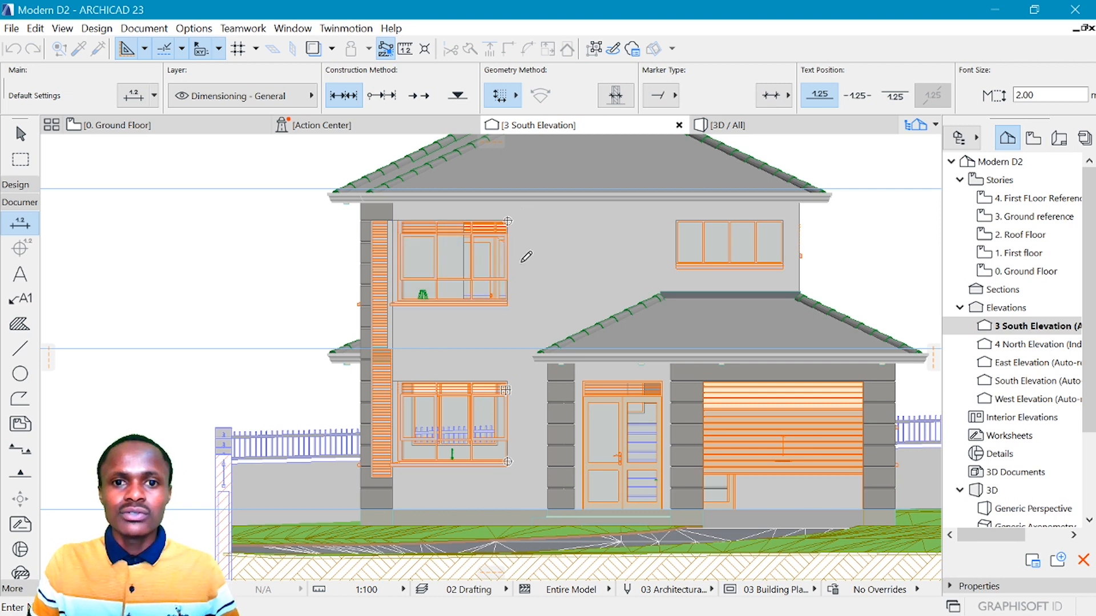
{"action": "double_click", "coordinate": [517, 308]}
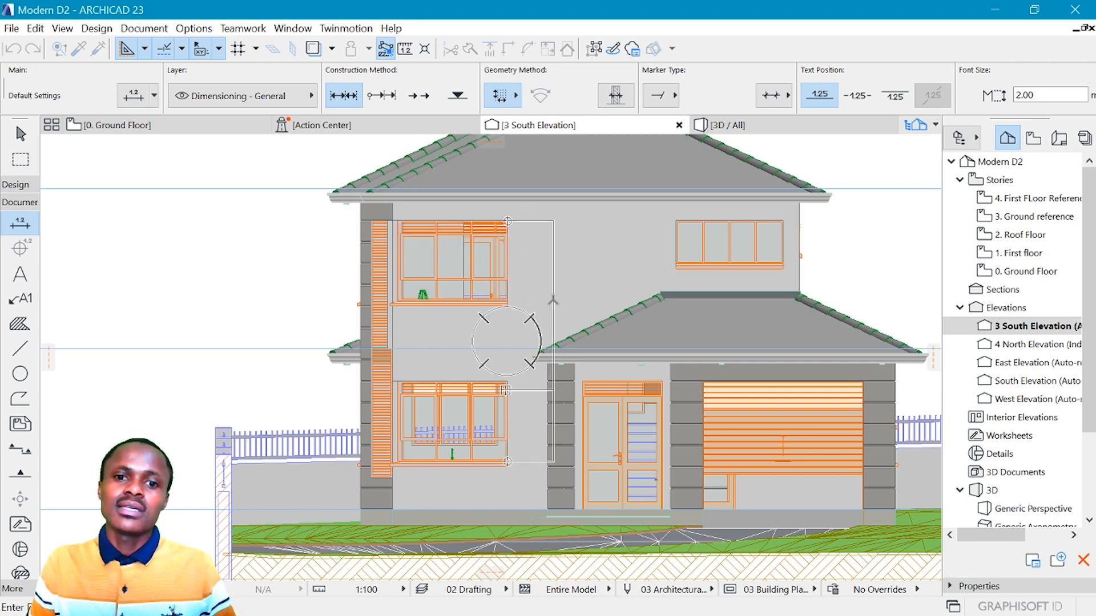
{"action": "scroll", "coordinate": [513, 315], "scroll_direction": "up", "scroll_amount": 3}
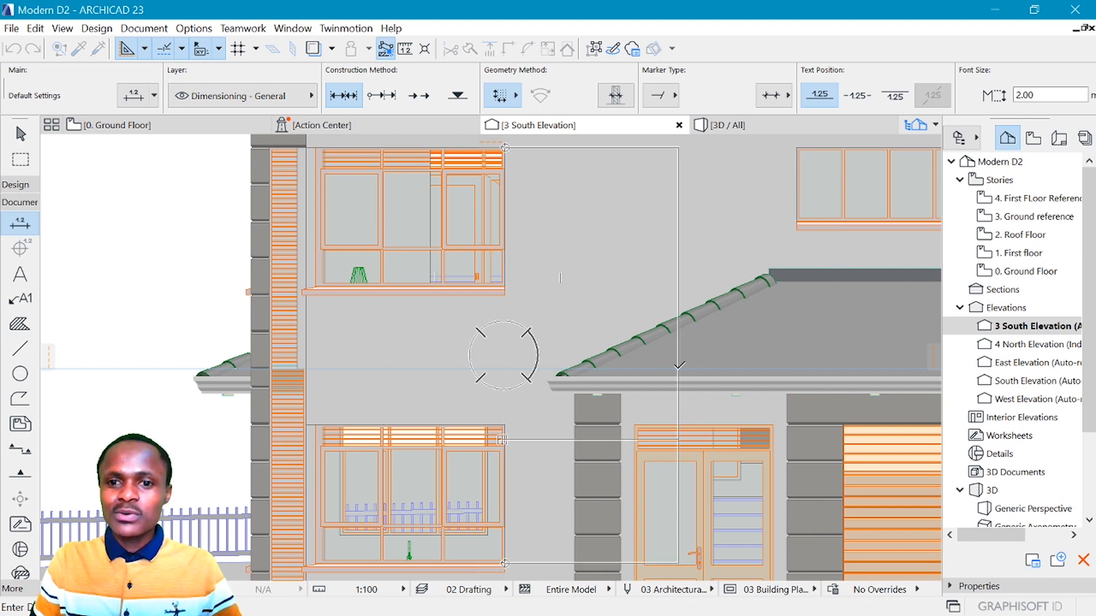
{"action": "scroll", "coordinate": [673, 379], "scroll_direction": "down", "scroll_amount": 2}
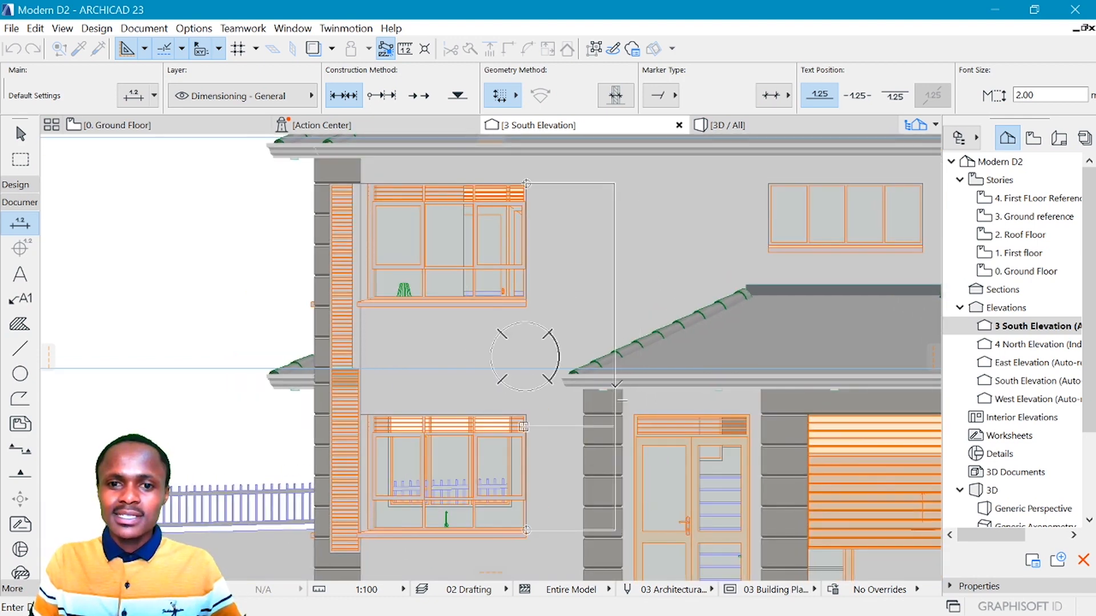
{"action": "left_click", "coordinate": [571, 307]}
{"action": "scroll", "coordinate": [568, 307], "scroll_direction": "down", "scroll_amount": 3}
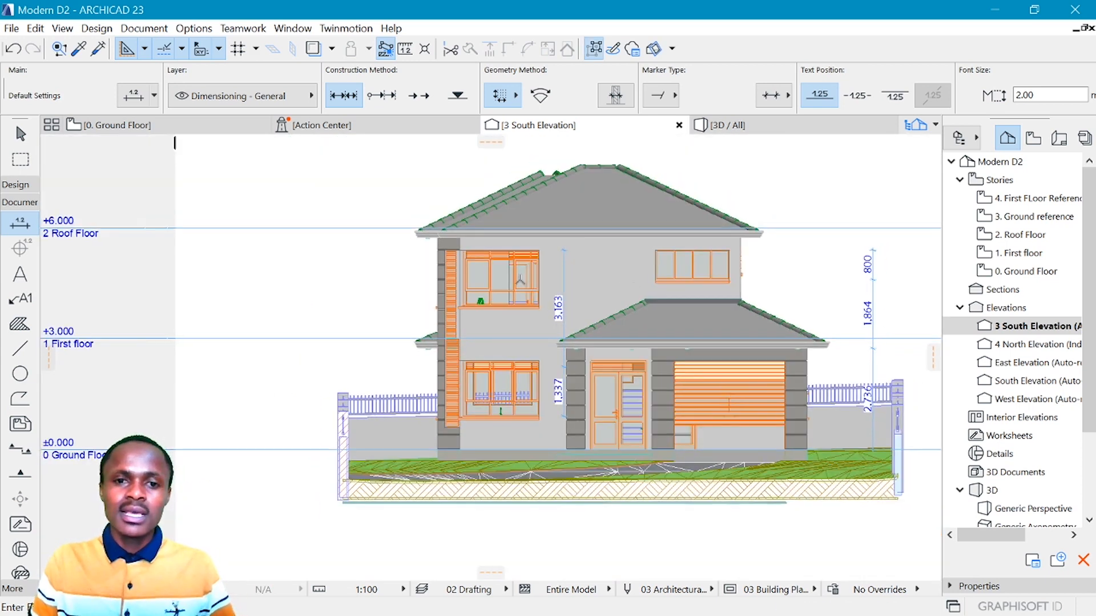
{"action": "scroll", "coordinate": [662, 291], "scroll_direction": "down", "scroll_amount": 2}
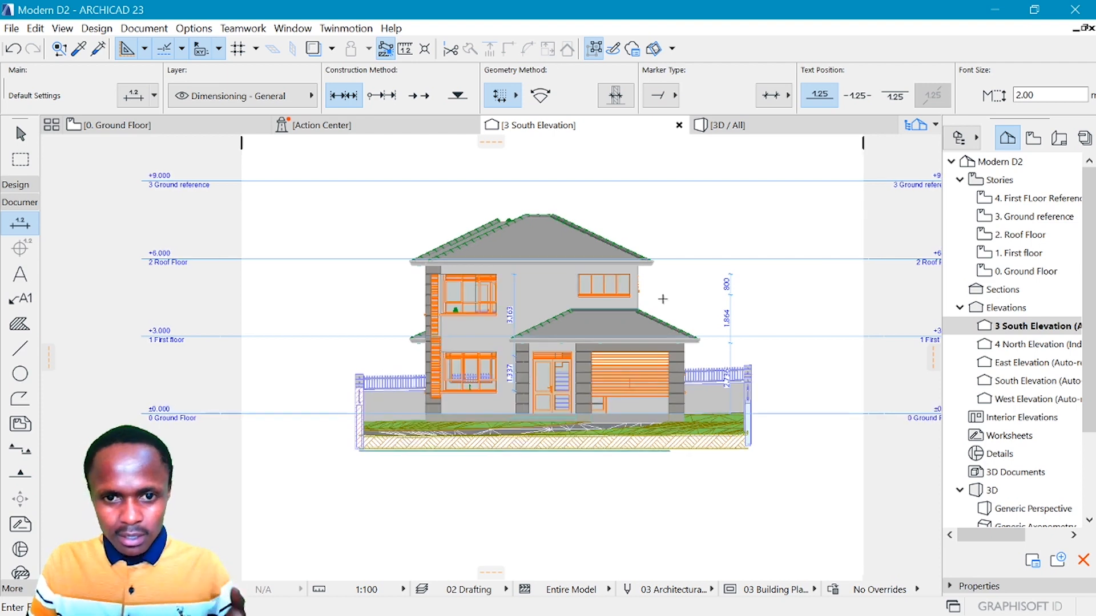
Step: Set up elevation dimensions and reference the story level lines, excluding the 3 Ground reference and 4 First Floor Reference lines
{"action": "scroll", "coordinate": [660, 298], "scroll_direction": "up", "scroll_amount": 1}
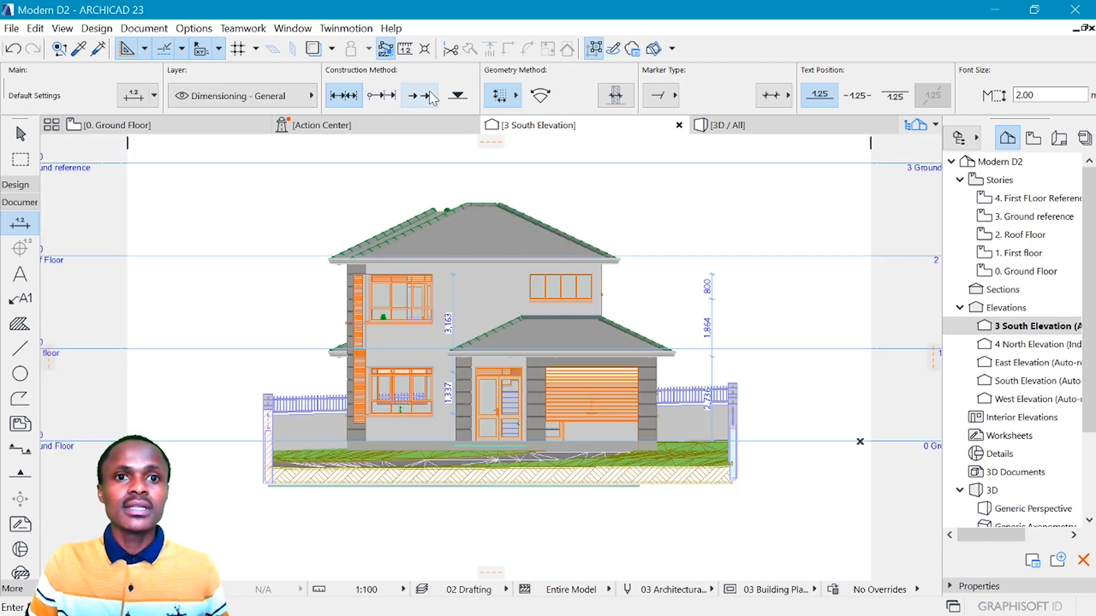
{"action": "left_click", "coordinate": [457, 97]}
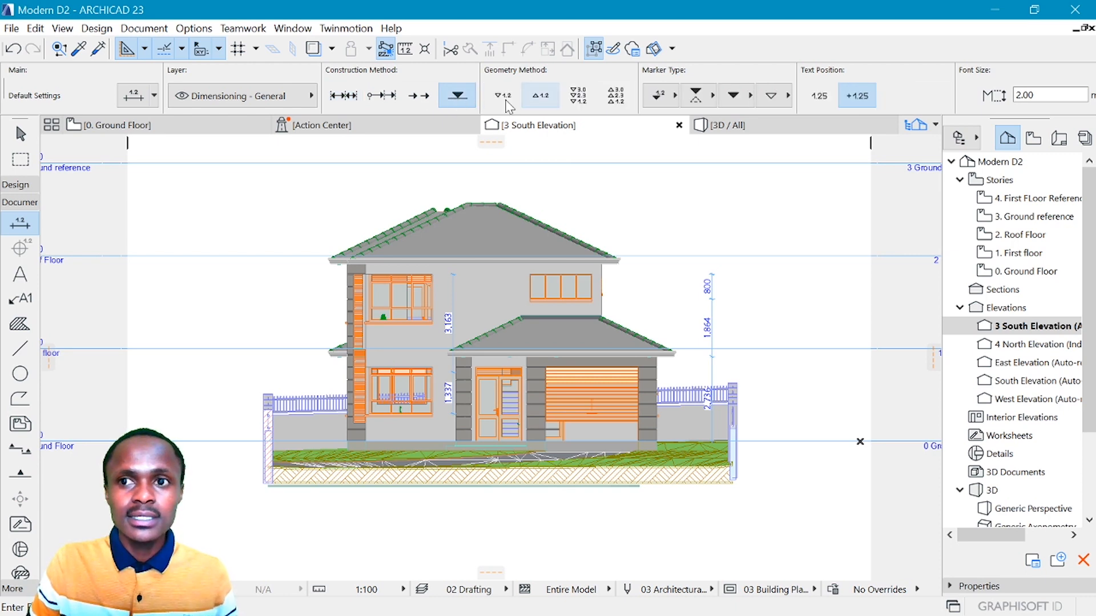
{"action": "scroll", "coordinate": [386, 284], "scroll_direction": "down", "scroll_amount": 3}
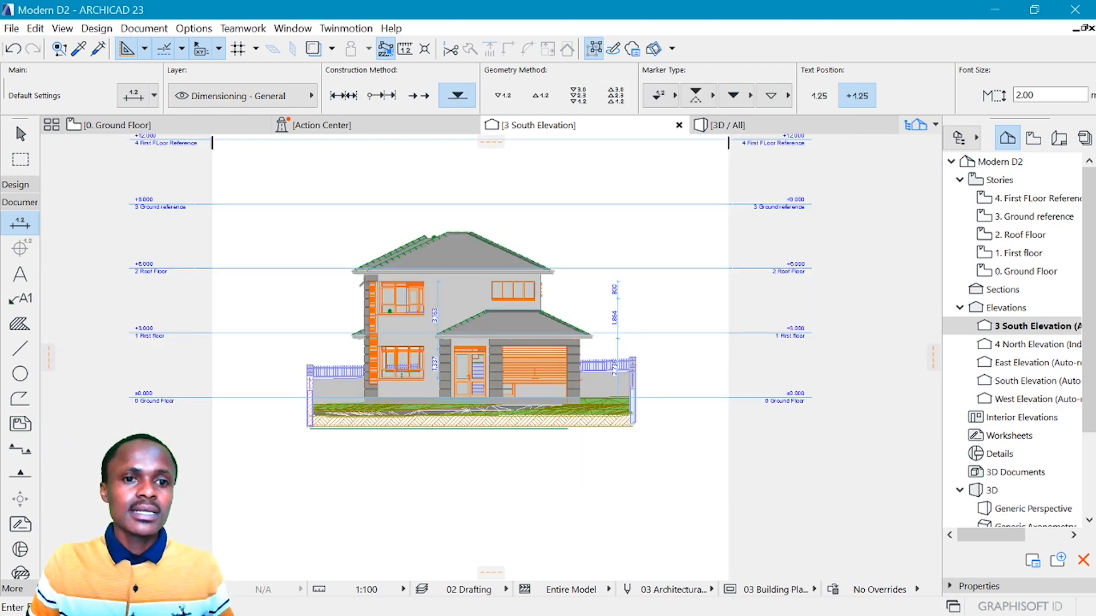
{"action": "left_click", "coordinate": [262, 267]}
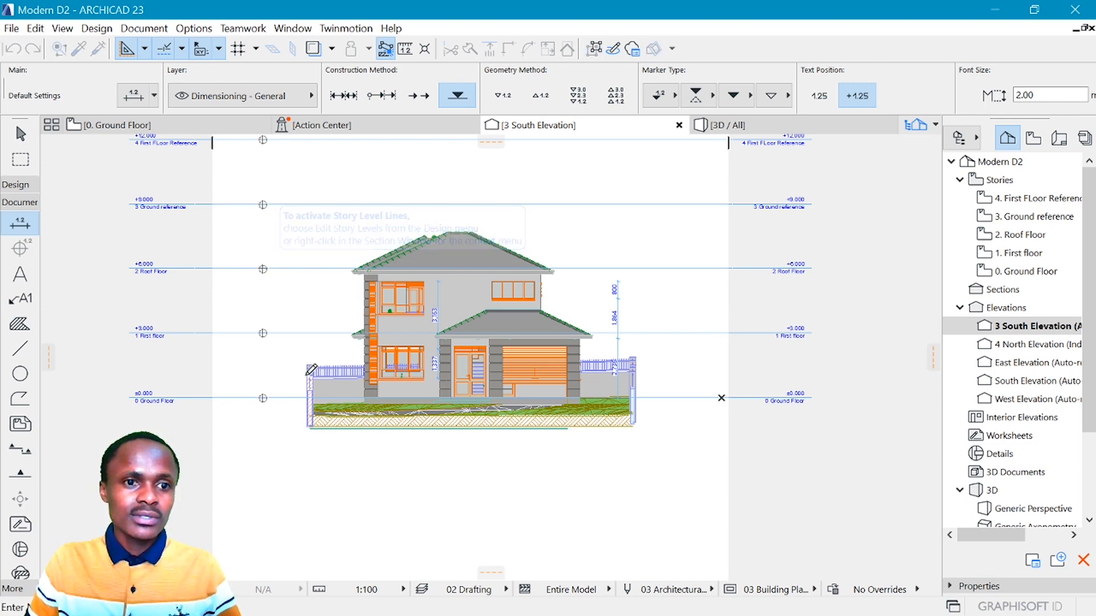
{"action": "scroll", "coordinate": [315, 346], "scroll_direction": "down", "scroll_amount": 3}
{"action": "scroll", "coordinate": [304, 265], "scroll_direction": "up", "scroll_amount": 2}
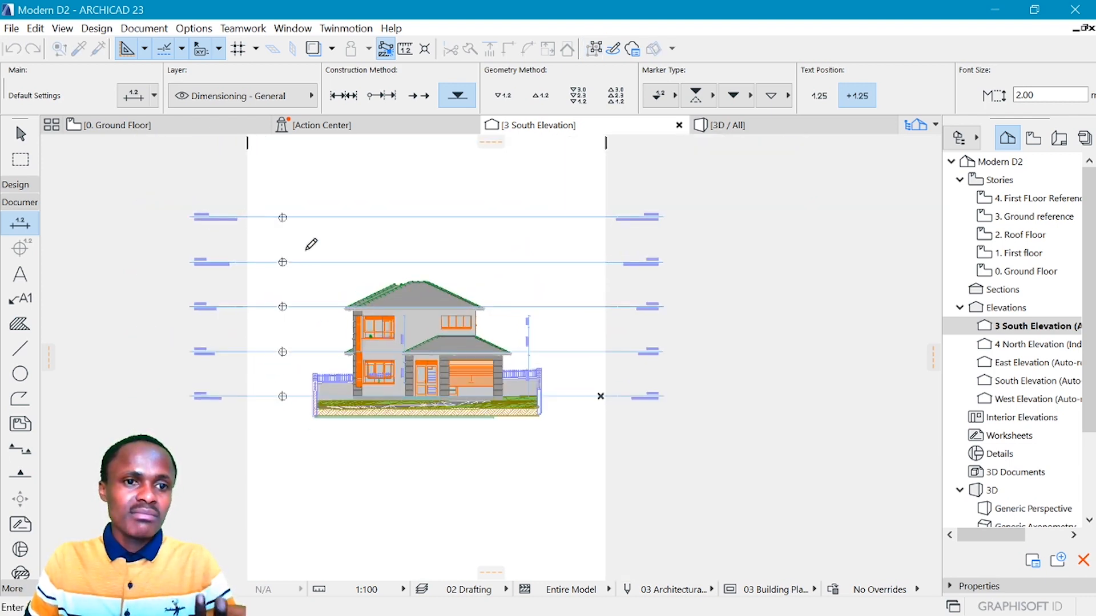
{"action": "left_click", "coordinate": [283, 218]}
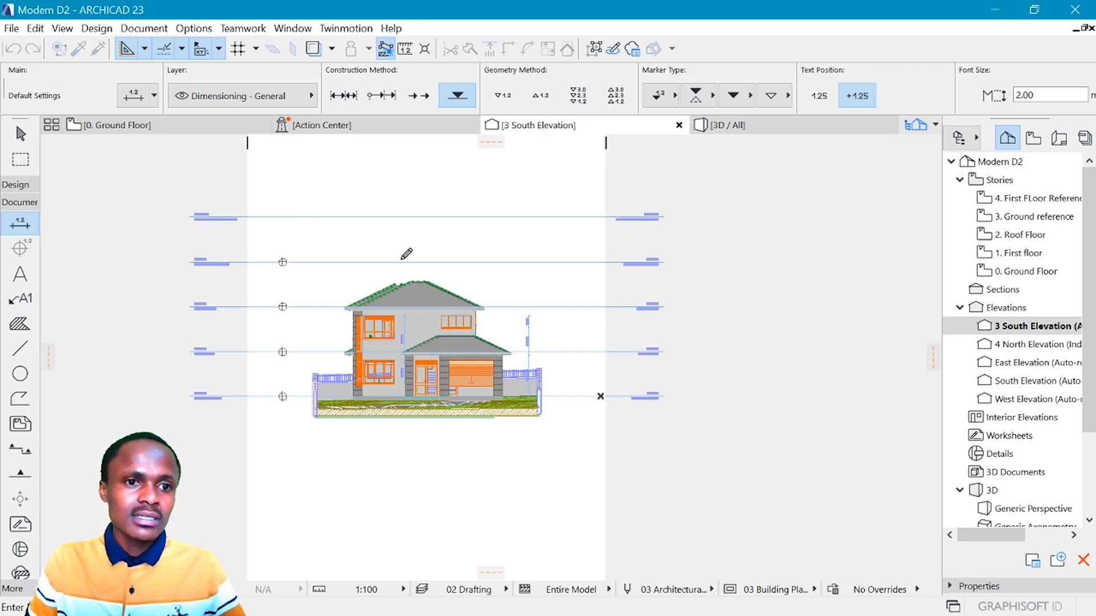
{"action": "left_click", "coordinate": [283, 261]}
Step: Place the level markers for Ground Floor, First floor and Roof Floor in a vertical column on the house's left side
{"action": "scroll", "coordinate": [296, 264], "scroll_direction": "up", "scroll_amount": 2}
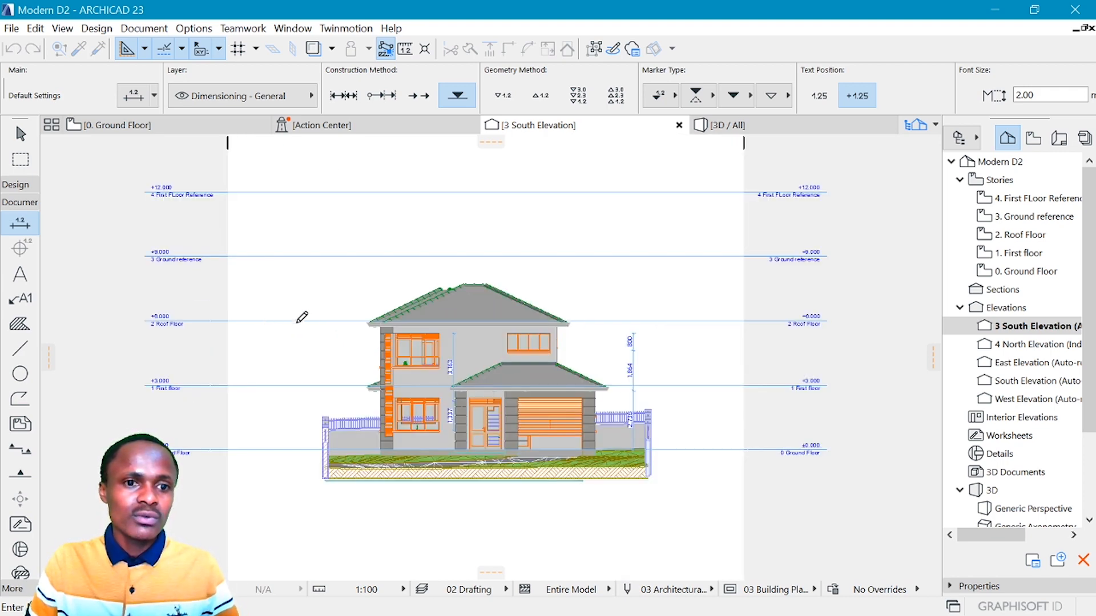
{"action": "double_click", "coordinate": [301, 351]}
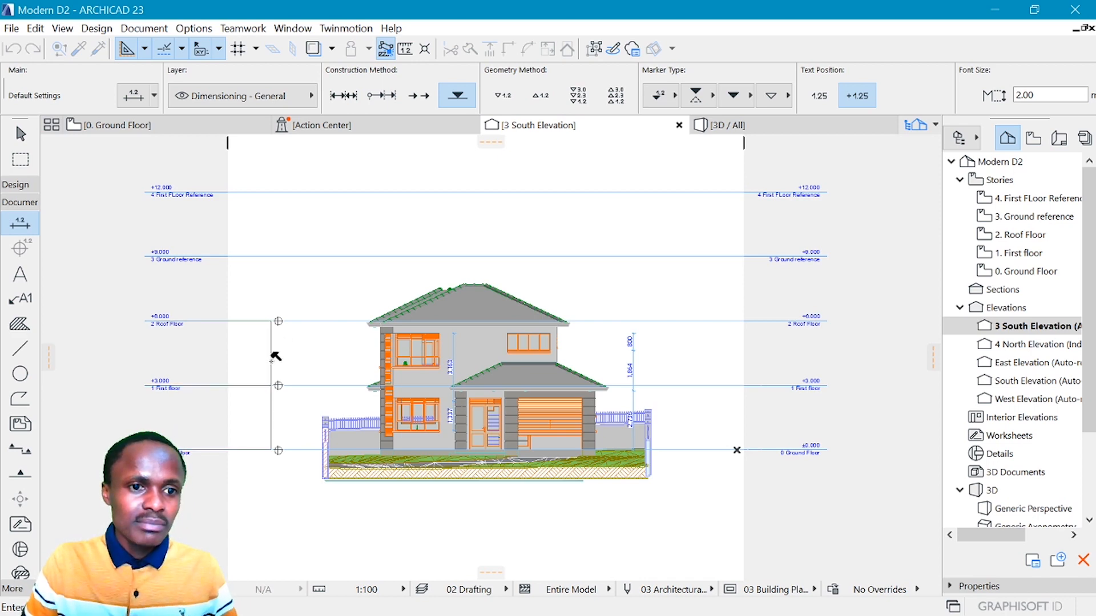
{"action": "left_click", "coordinate": [275, 355]}
{"action": "scroll", "coordinate": [289, 360], "scroll_direction": "up", "scroll_amount": 3}
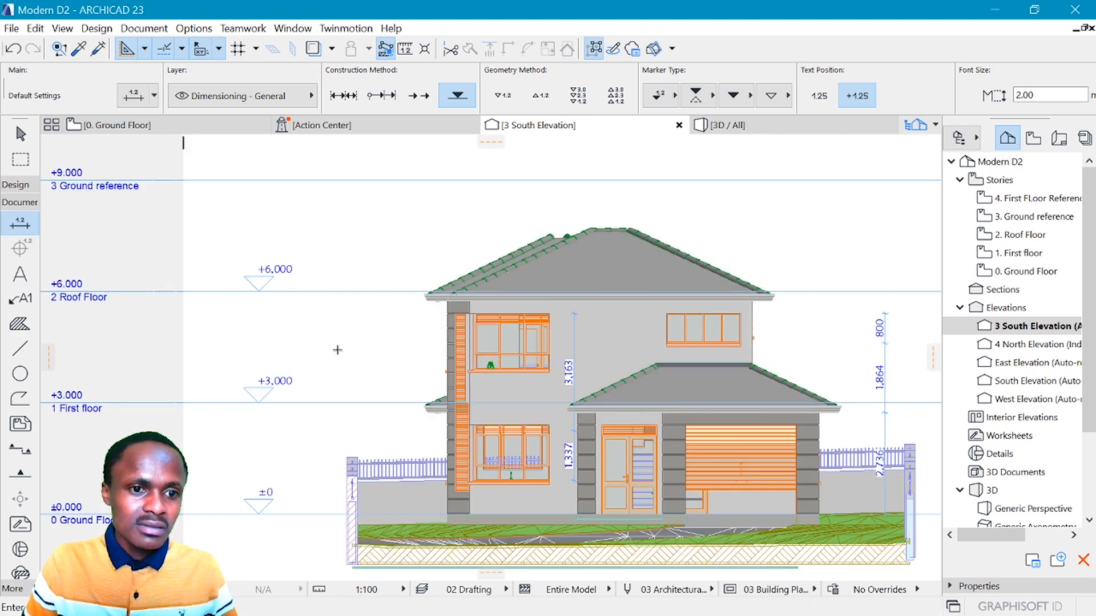
Step: Add a level point at the underside of the upper roof's left eave to the existing column of level markers
{"action": "scroll", "coordinate": [339, 350], "scroll_direction": "down", "scroll_amount": 2}
{"action": "scroll", "coordinate": [494, 348], "scroll_direction": "up", "scroll_amount": 2}
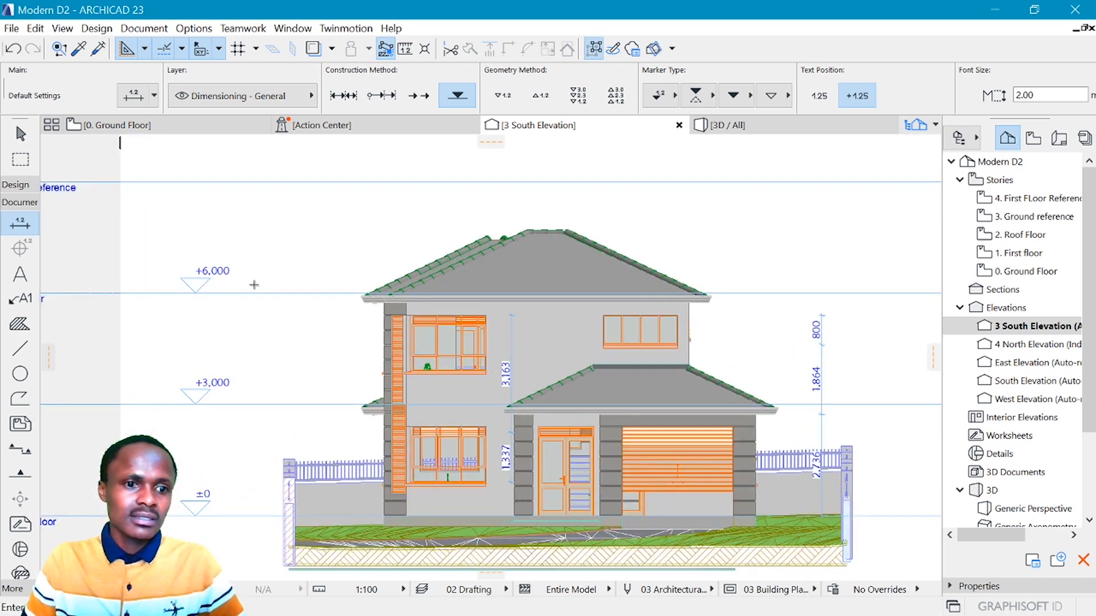
{"action": "scroll", "coordinate": [244, 284], "scroll_direction": "down", "scroll_amount": 2}
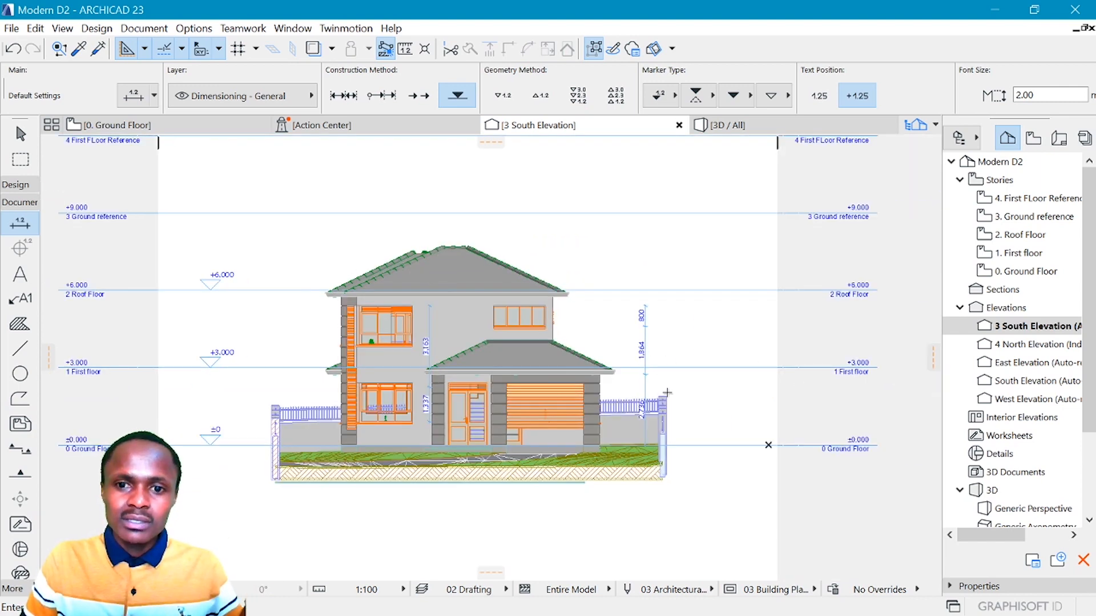
{"action": "scroll", "coordinate": [656, 388], "scroll_direction": "up", "scroll_amount": 2}
{"action": "scroll", "coordinate": [649, 373], "scroll_direction": "down", "scroll_amount": 3}
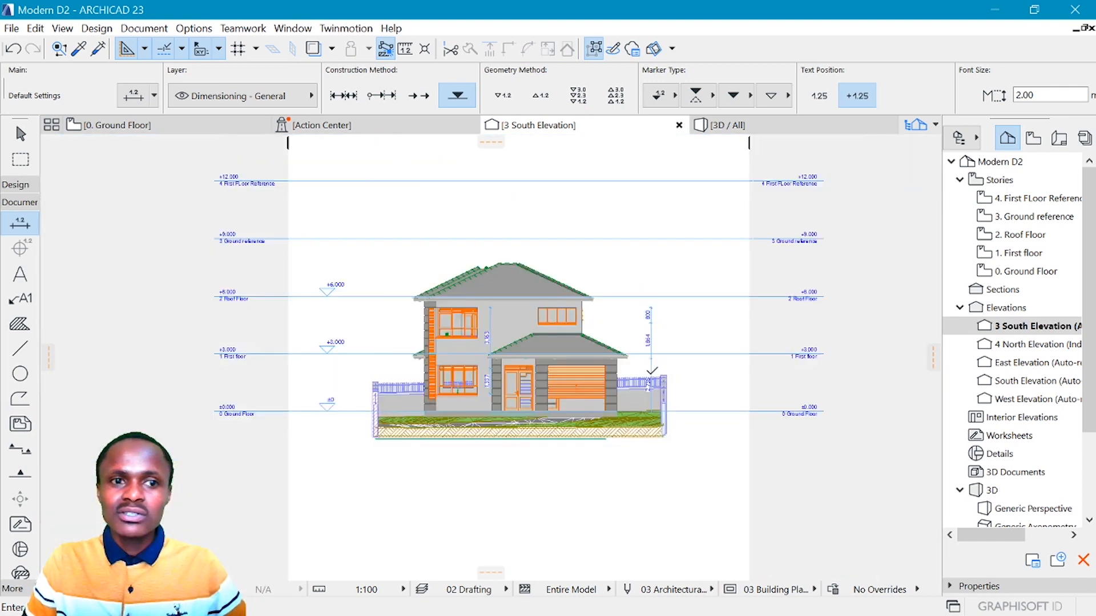
{"action": "scroll", "coordinate": [442, 334], "scroll_direction": "up", "scroll_amount": 4}
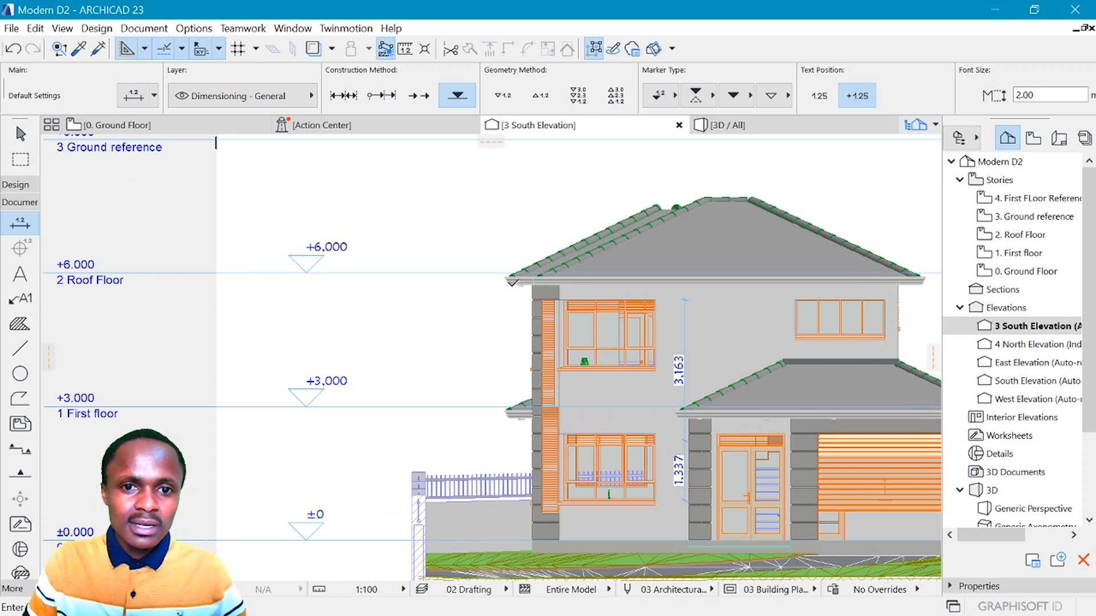
{"action": "scroll", "coordinate": [356, 268], "scroll_direction": "down", "scroll_amount": 2}
{"action": "key", "text": "Escape"}
{"action": "key", "text": "Escape"}
{"action": "key", "text": "Escape"}
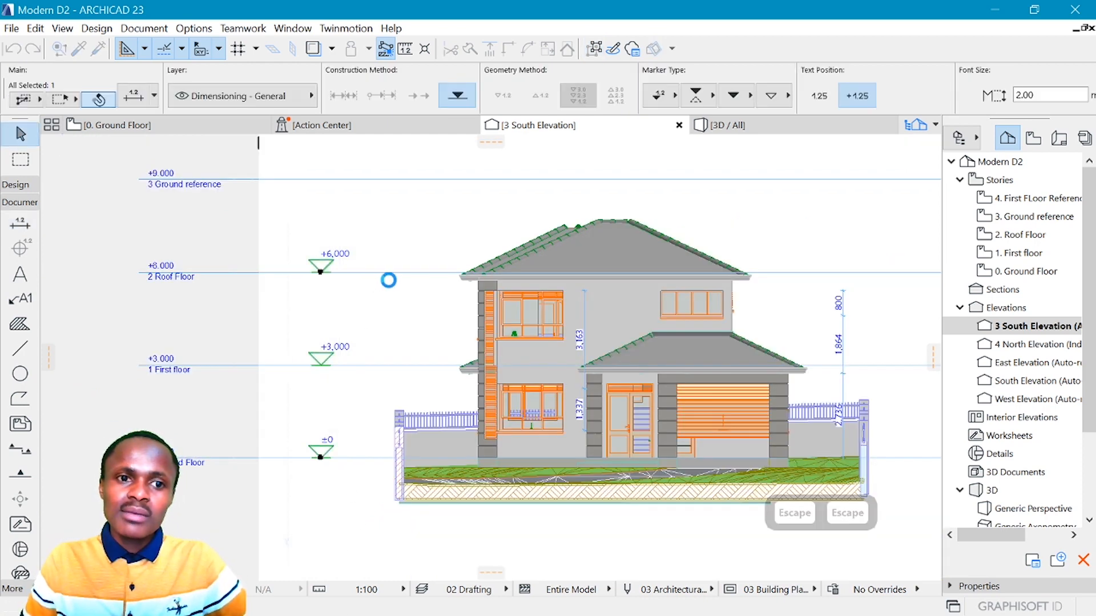
{"action": "scroll", "coordinate": [381, 314], "scroll_direction": "up", "scroll_amount": 1}
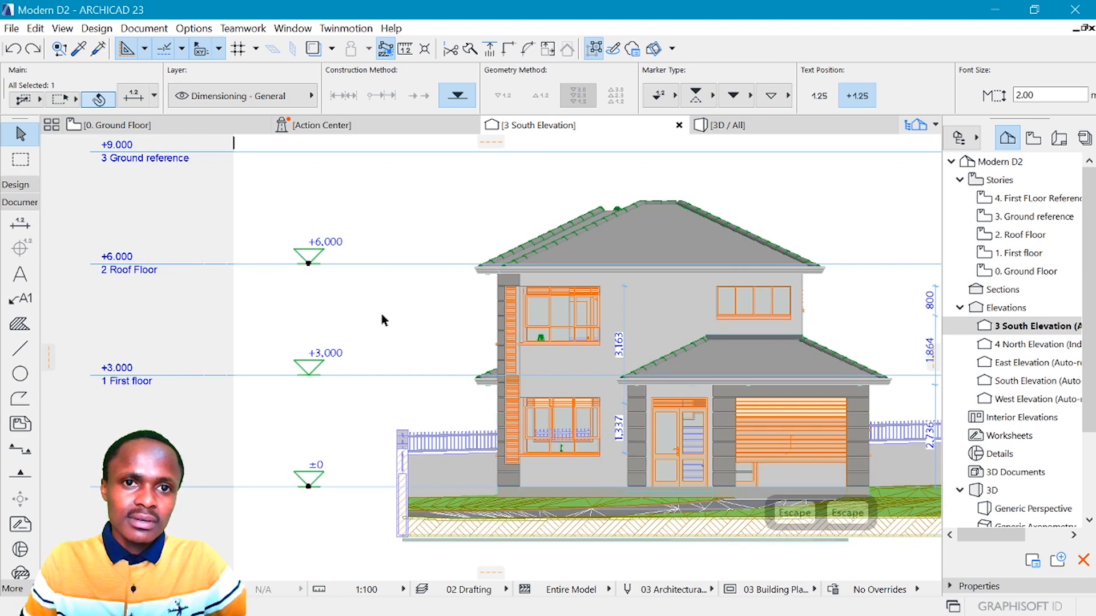
{"action": "left_click", "coordinate": [478, 280]}
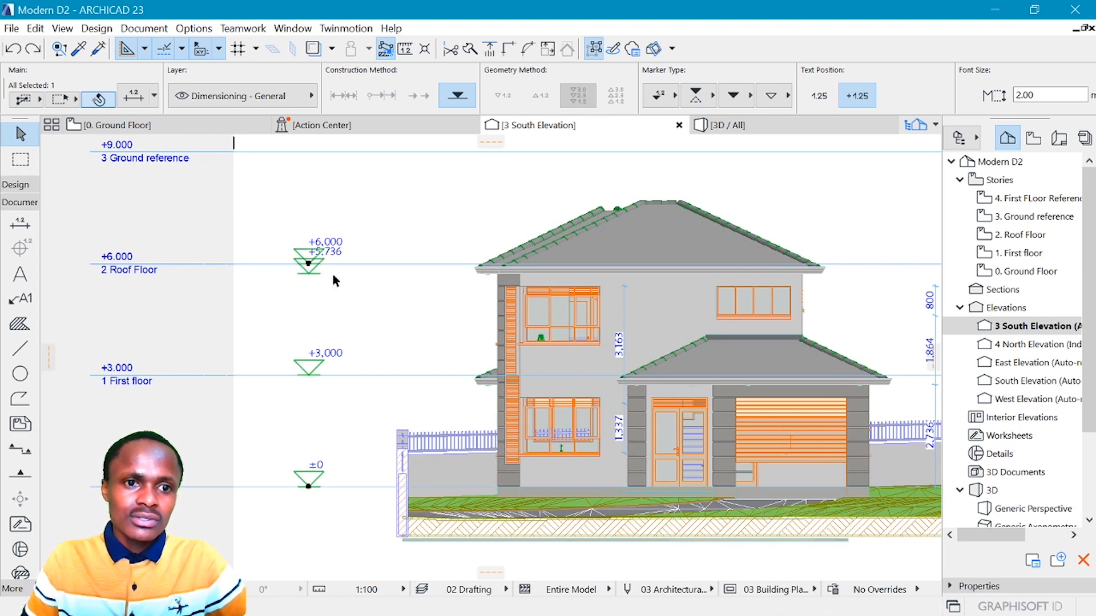
{"action": "key", "text": "Escape"}
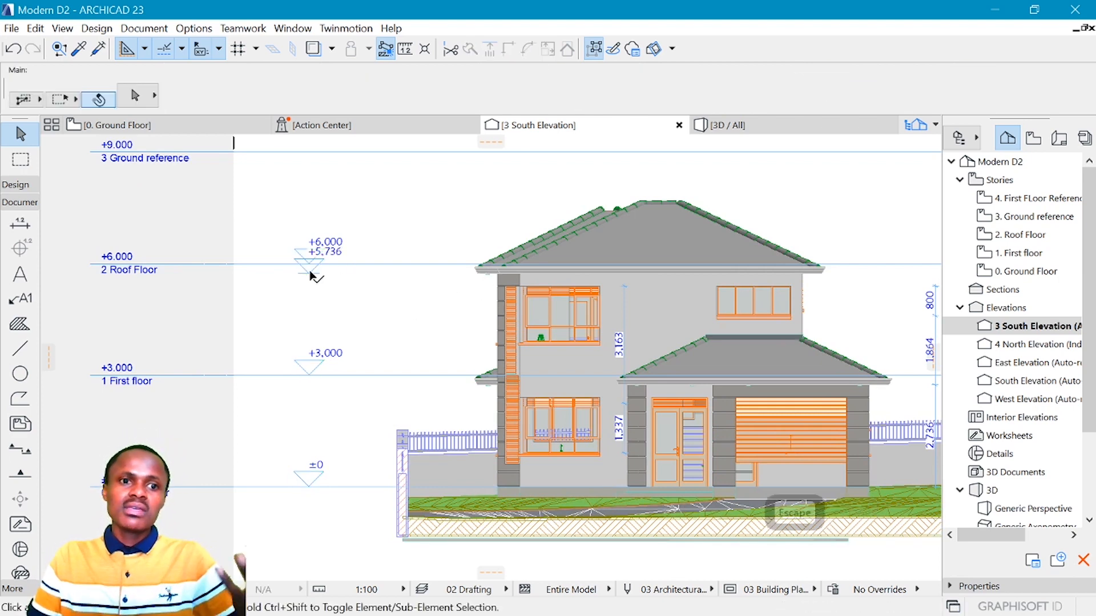
Step: Flip the upper eave's level marker so its triangle and text sit below the level line, clear of the Roof Floor marker
{"action": "left_click", "coordinate": [309, 273]}
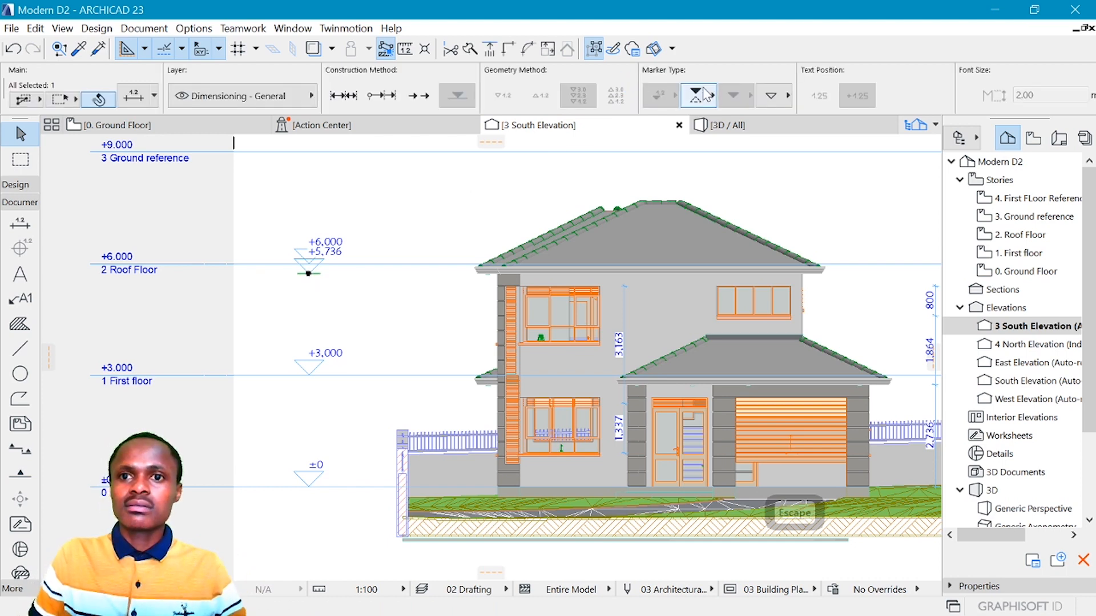
{"action": "left_click", "coordinate": [708, 95]}
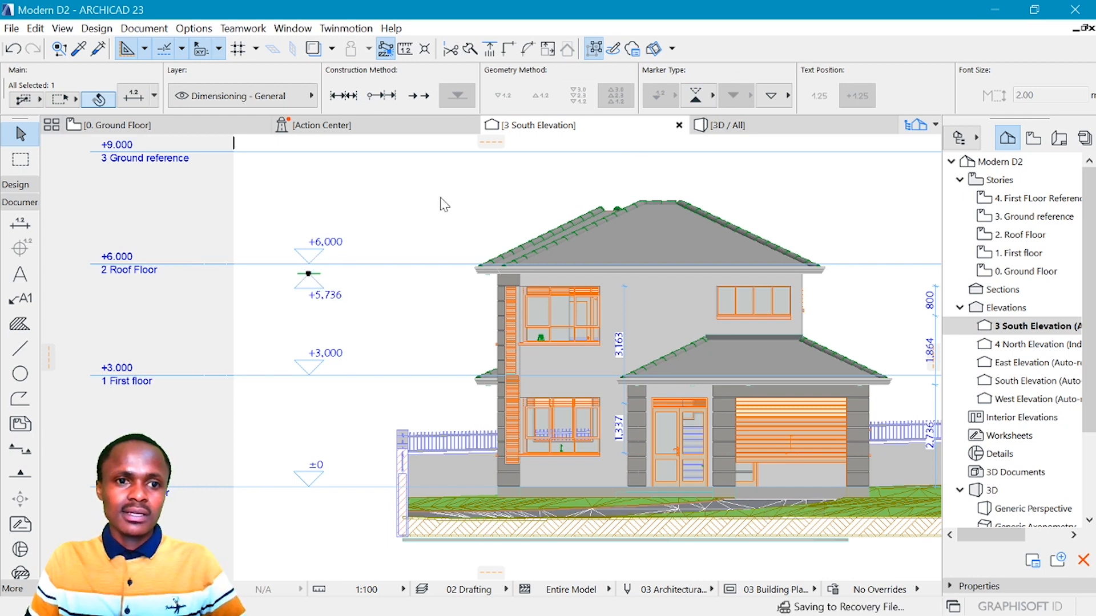
{"action": "left_click", "coordinate": [416, 191]}
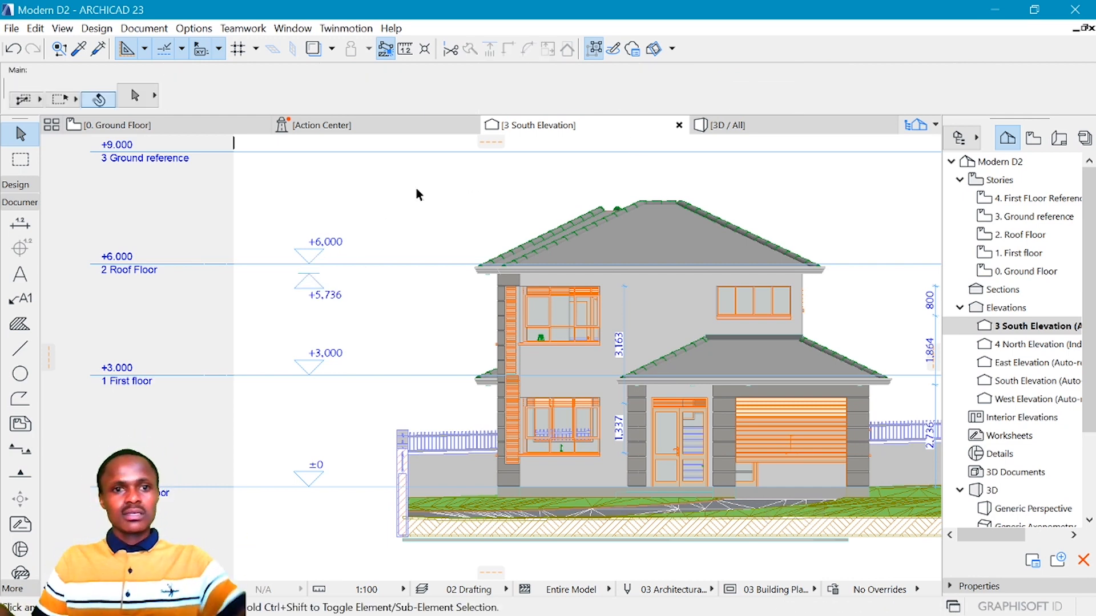
{"action": "scroll", "coordinate": [248, 241], "scroll_direction": "down", "scroll_amount": 1}
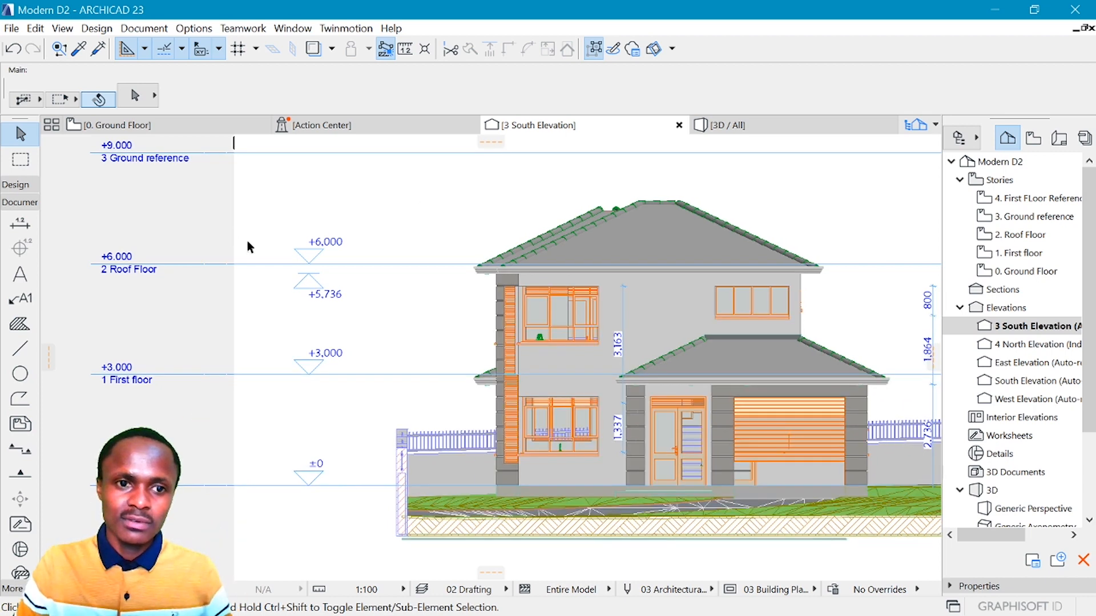
{"action": "scroll", "coordinate": [248, 241], "scroll_direction": "down", "scroll_amount": 2}
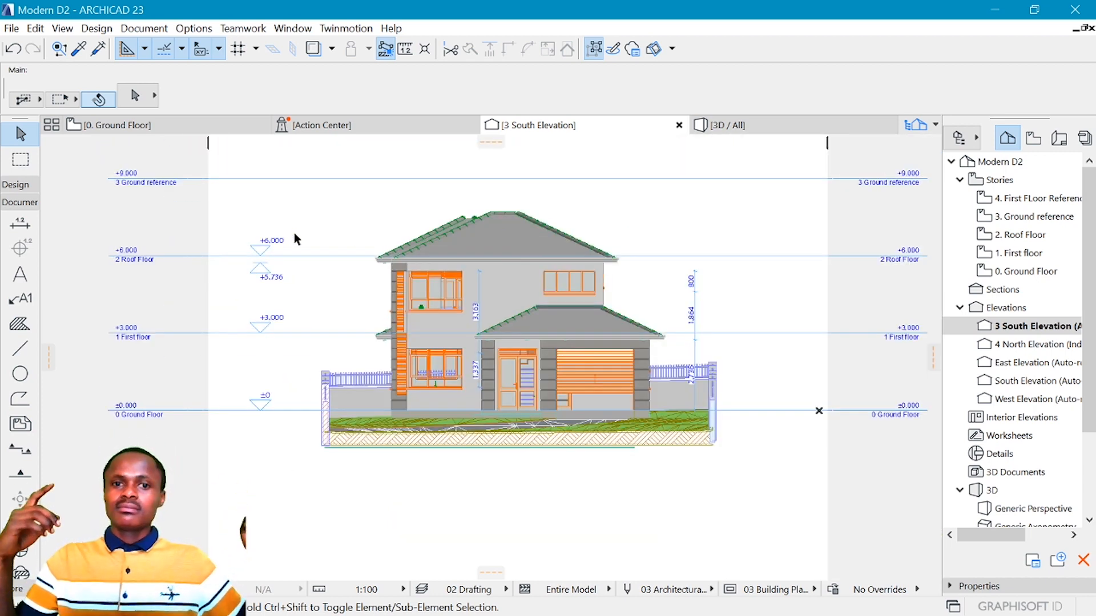